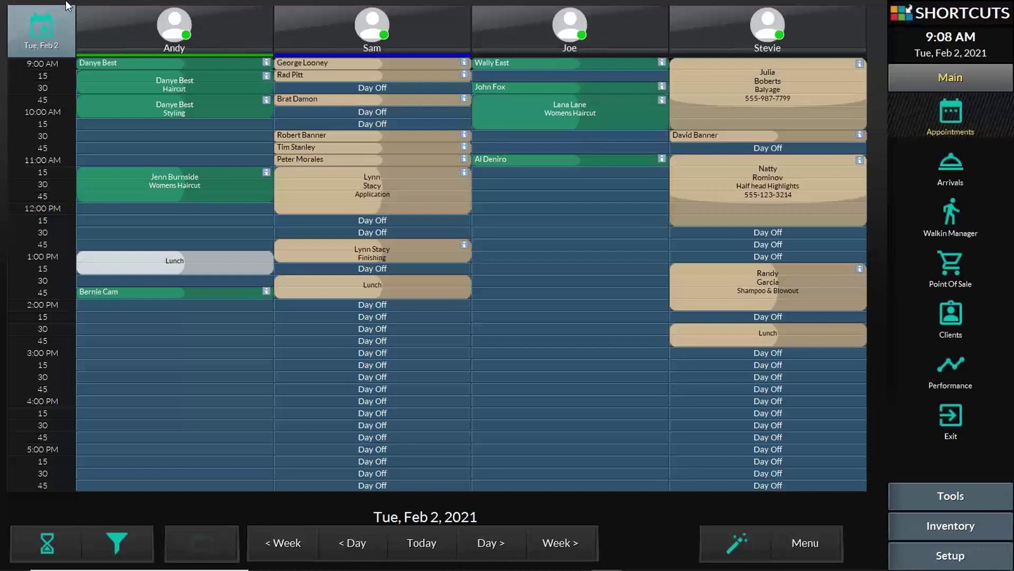
Clock off the first three employees from their appointment book columns and clock the first one back on
{"action": "left_click", "coordinate": [185, 41]}
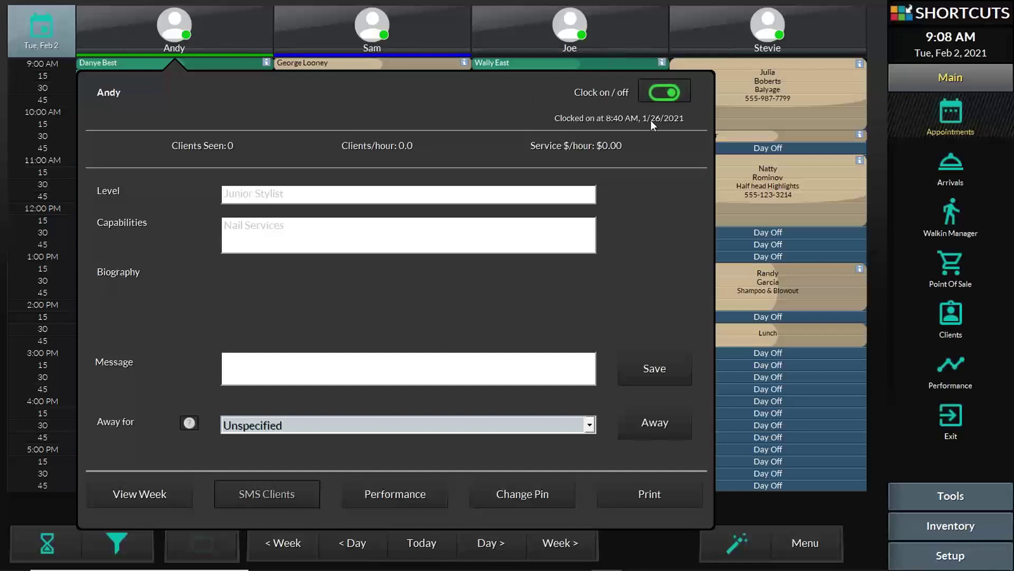
{"action": "left_click", "coordinate": [664, 93]}
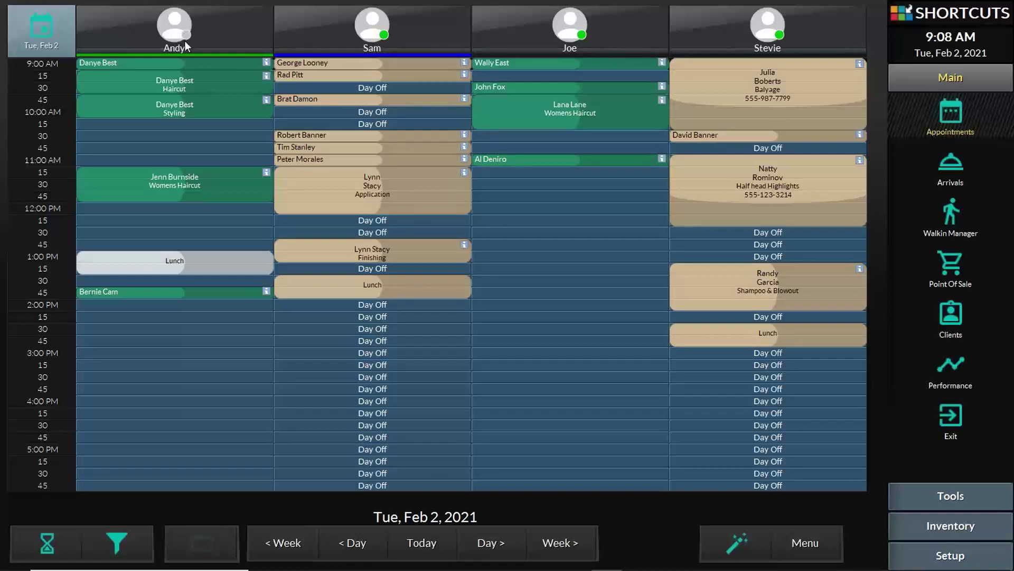
{"action": "left_click", "coordinate": [363, 33]}
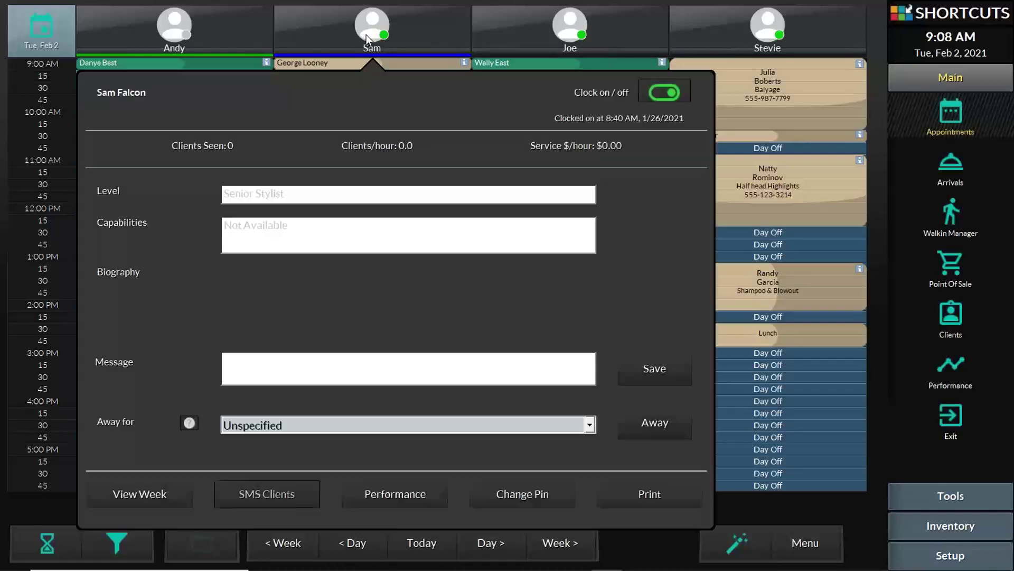
{"action": "left_click", "coordinate": [661, 93]}
{"action": "left_click", "coordinate": [573, 47]}
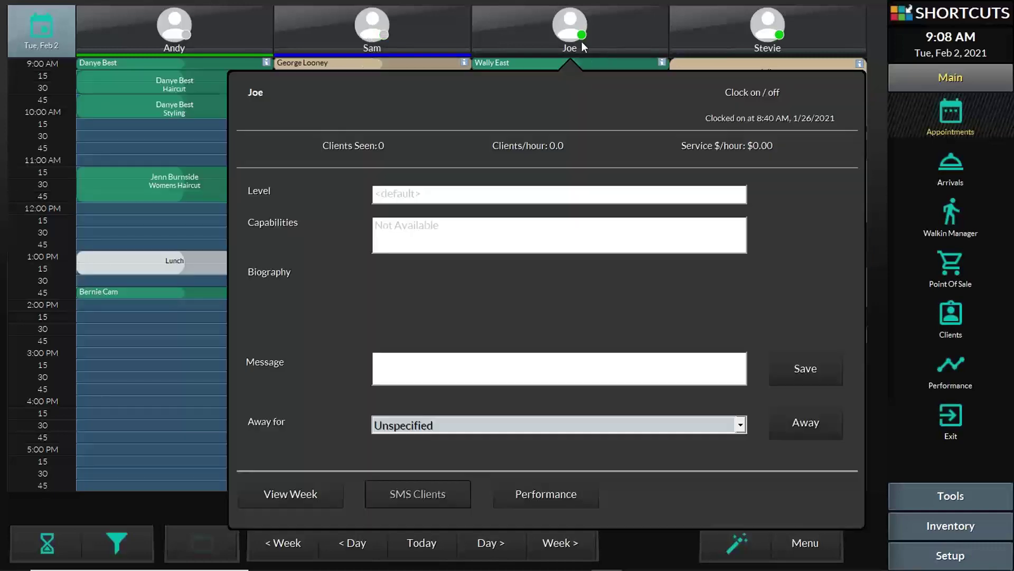
{"action": "left_click", "coordinate": [794, 94]}
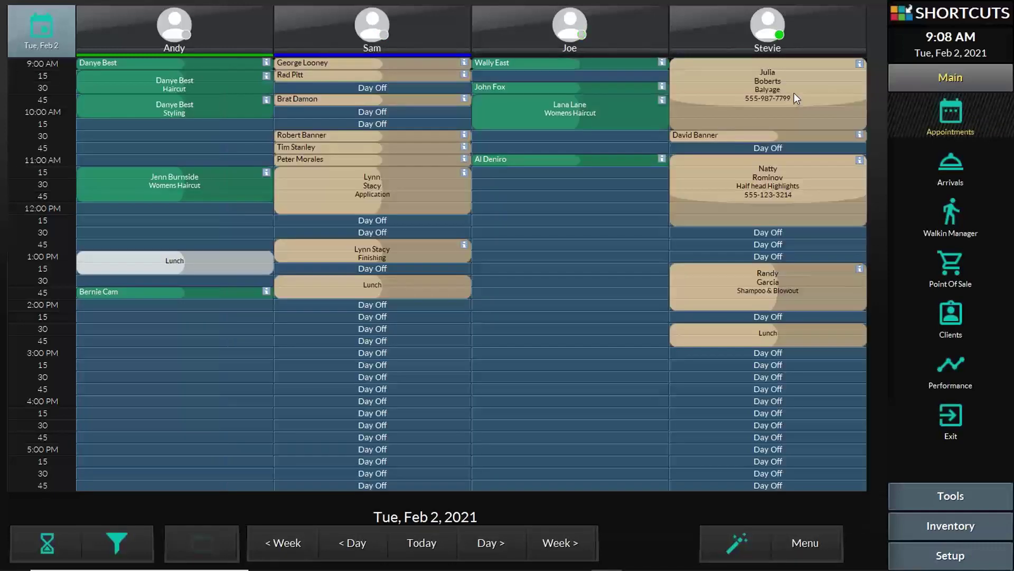
{"action": "left_click", "coordinate": [260, 30]}
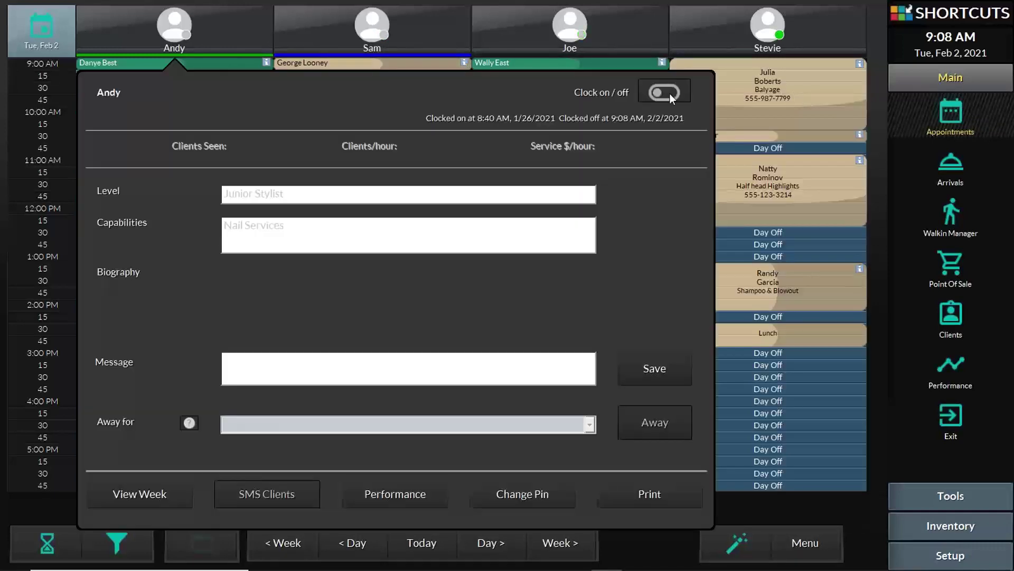
{"action": "left_click", "coordinate": [666, 93]}
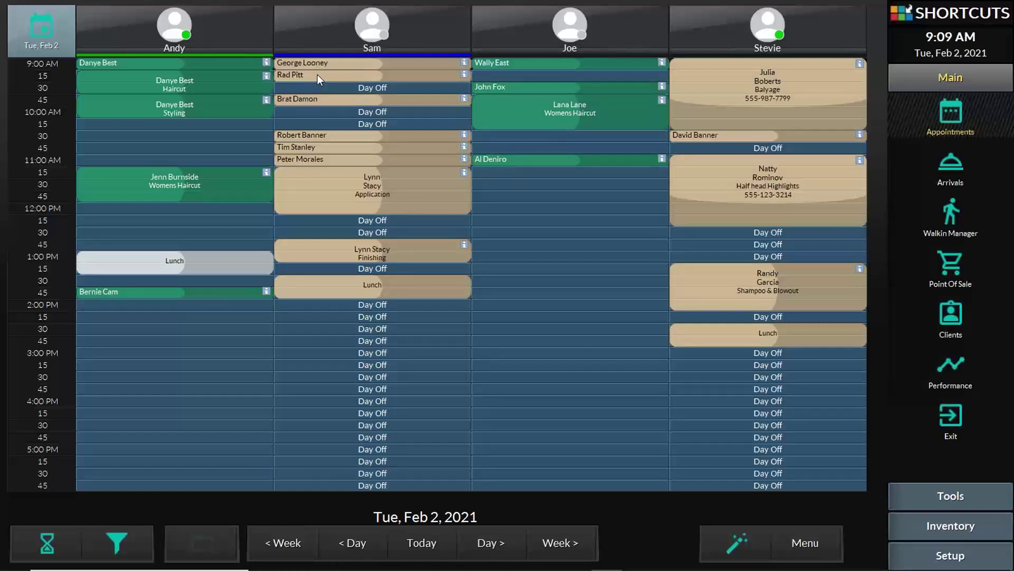
Mark the first employee in the appointment book as away for 30 minutes and return them from away
{"action": "left_click", "coordinate": [191, 34]}
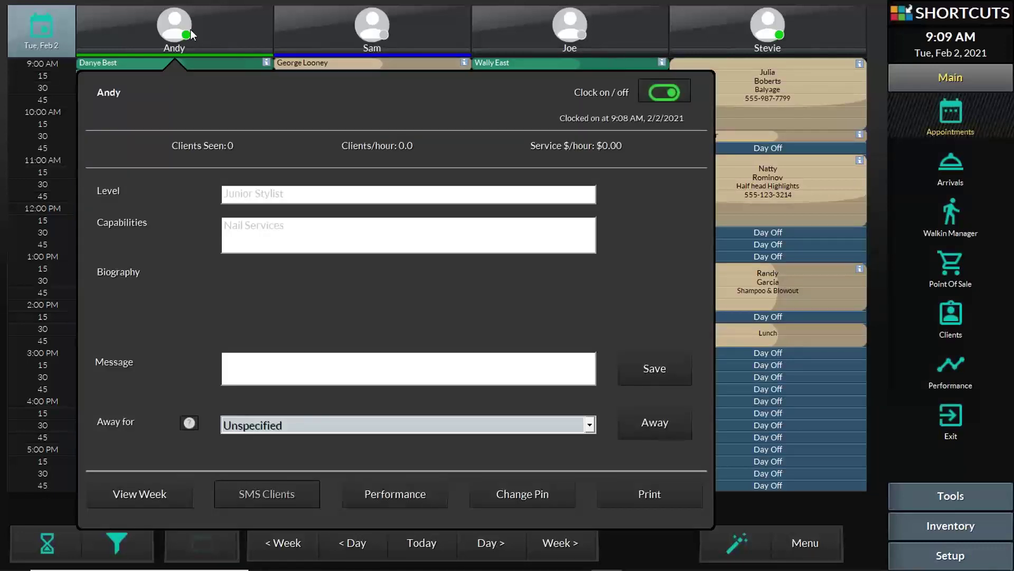
{"action": "left_click", "coordinate": [589, 424]}
{"action": "left_click", "coordinate": [590, 426]}
{"action": "left_click", "coordinate": [590, 425]}
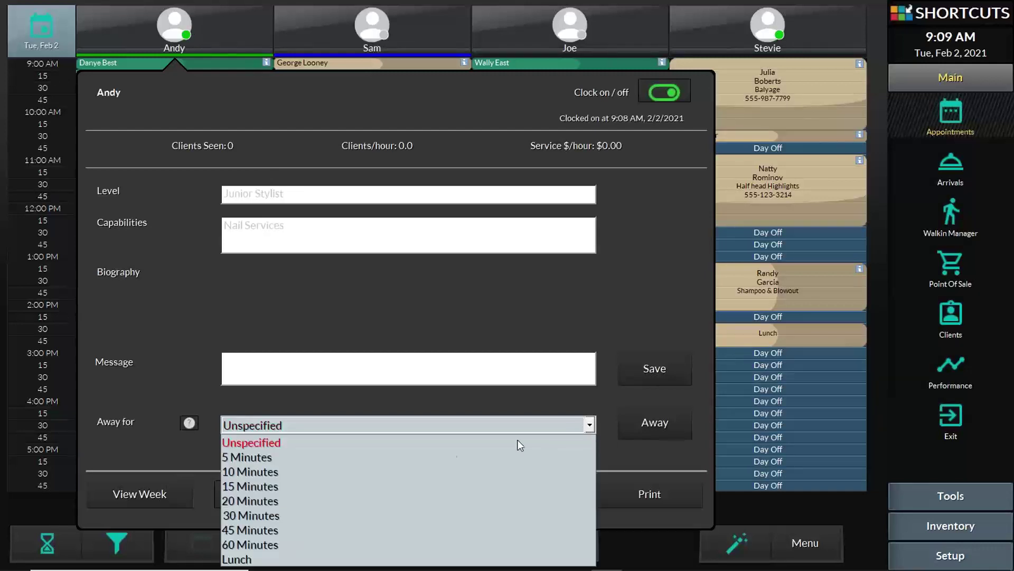
{"action": "left_click", "coordinate": [278, 514]}
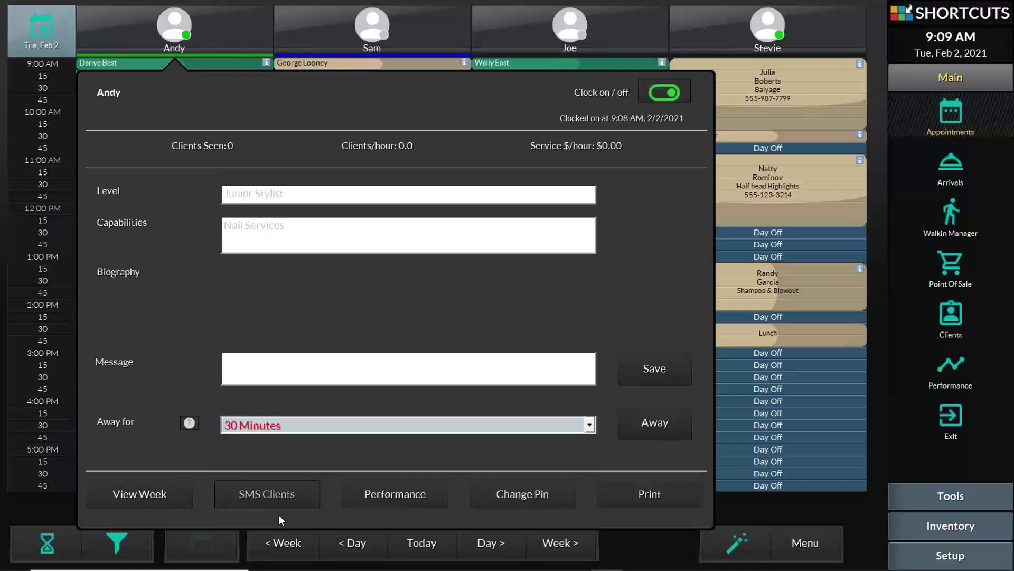
{"action": "left_click", "coordinate": [655, 422]}
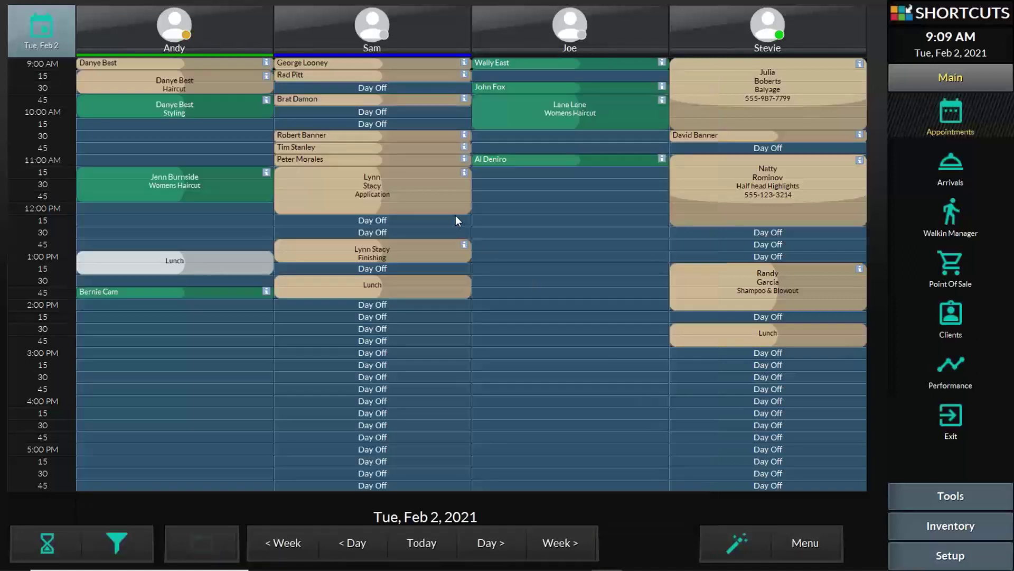
{"action": "left_click", "coordinate": [190, 30]}
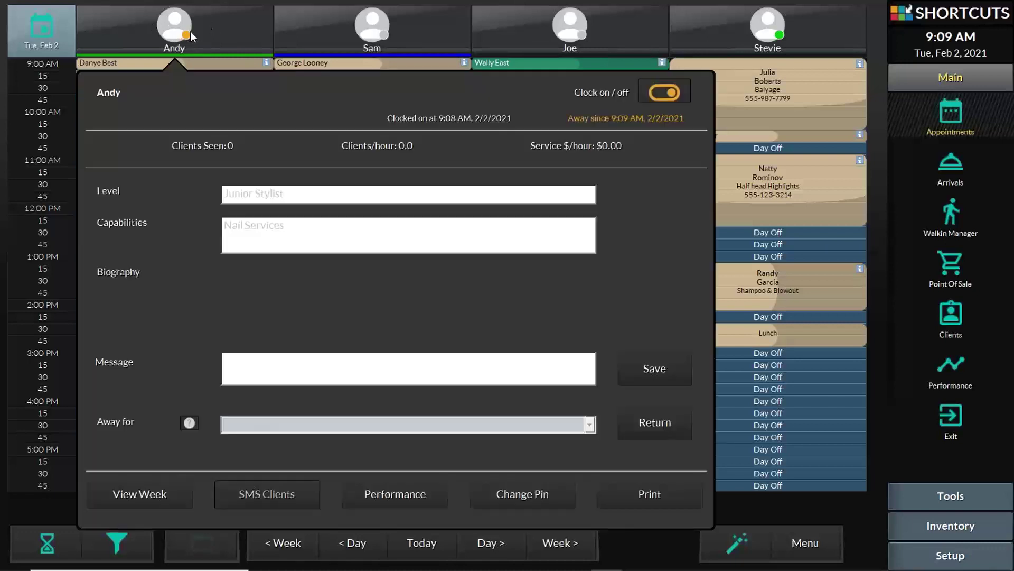
{"action": "left_click", "coordinate": [639, 423]}
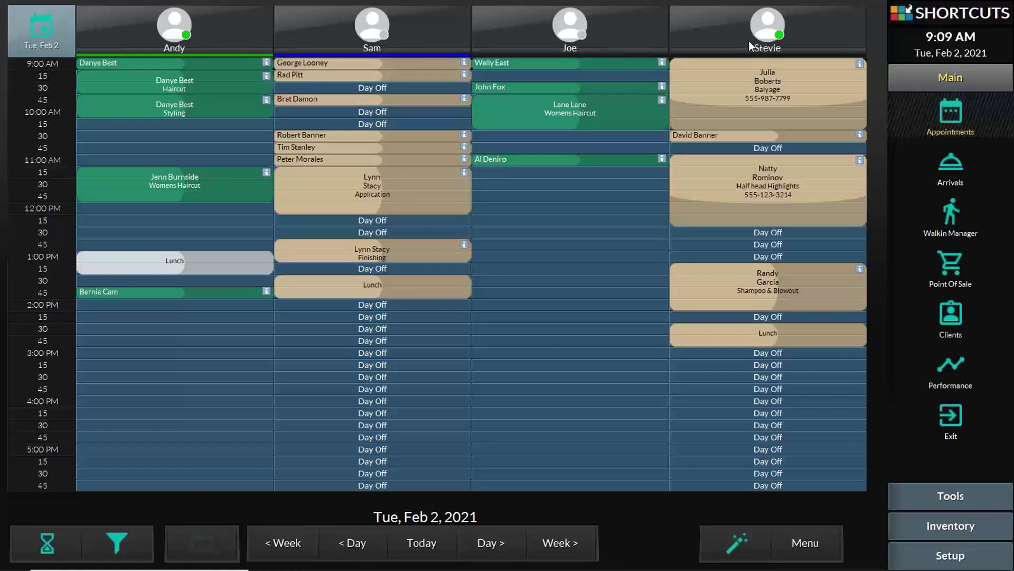
Clock the fourth employee in the appointment book off and back on
{"action": "left_click", "coordinate": [760, 31]}
{"action": "left_click", "coordinate": [815, 94]}
{"action": "left_click", "coordinate": [786, 28]}
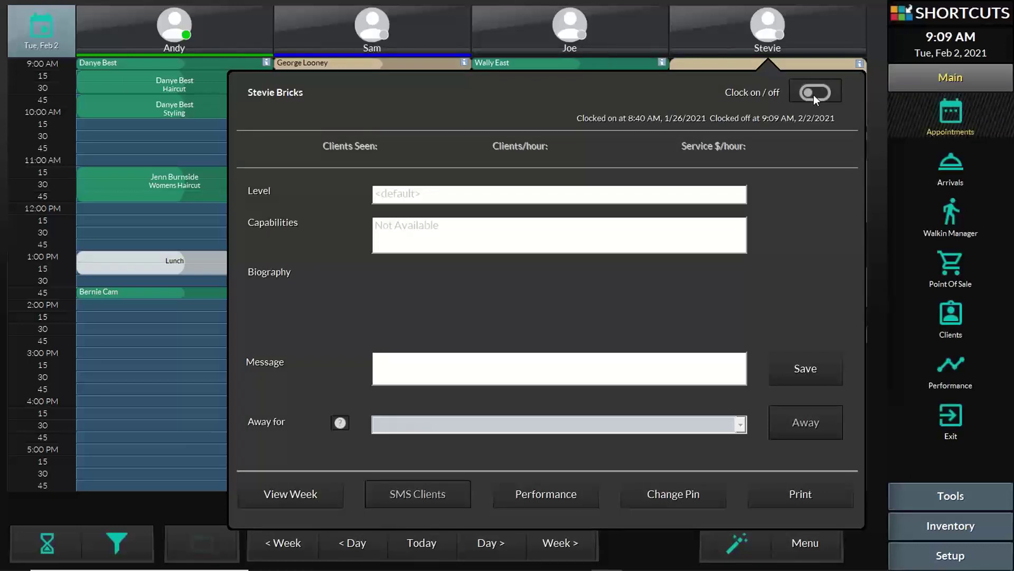
{"action": "left_click", "coordinate": [813, 95]}
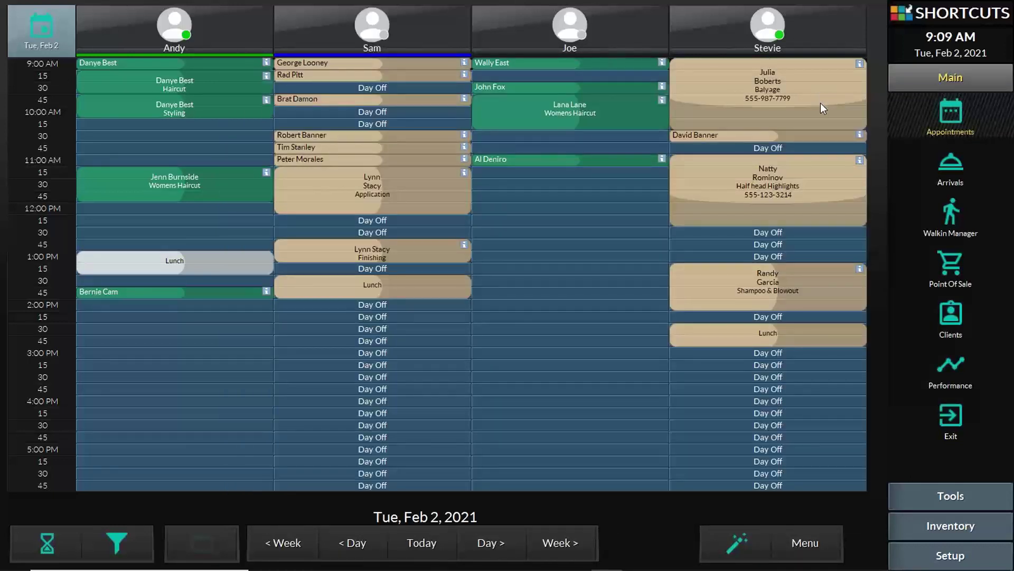
Clock off the first listed employee from the Performance screen and accept the confirmation
{"action": "left_click", "coordinate": [959, 369]}
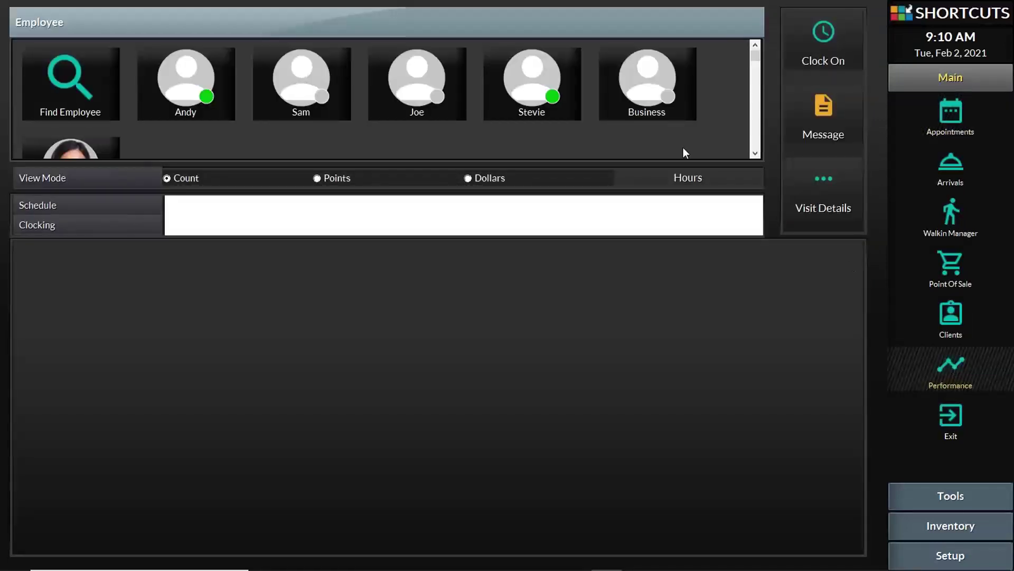
{"action": "left_click", "coordinate": [190, 93]}
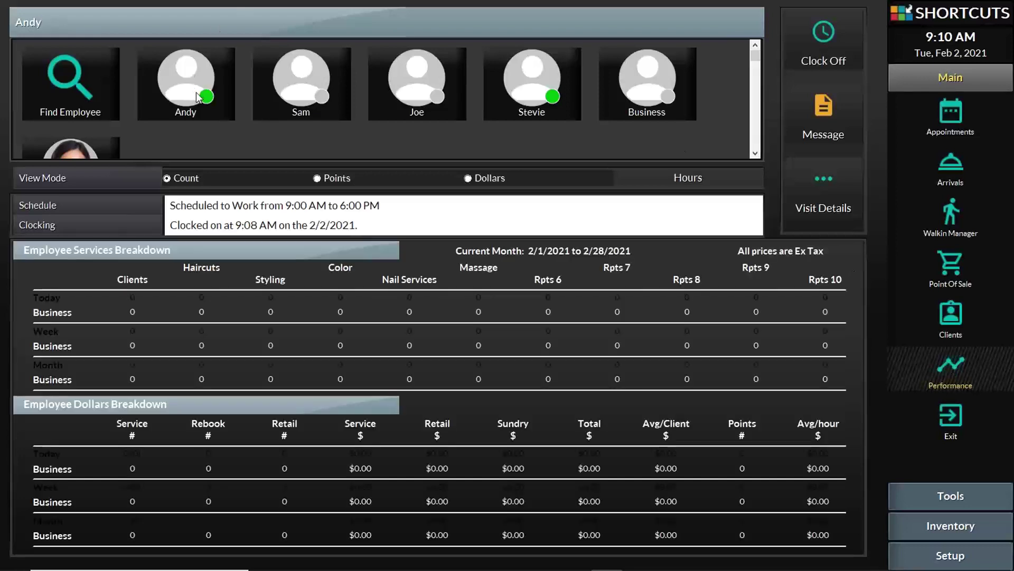
{"action": "left_click", "coordinate": [812, 46]}
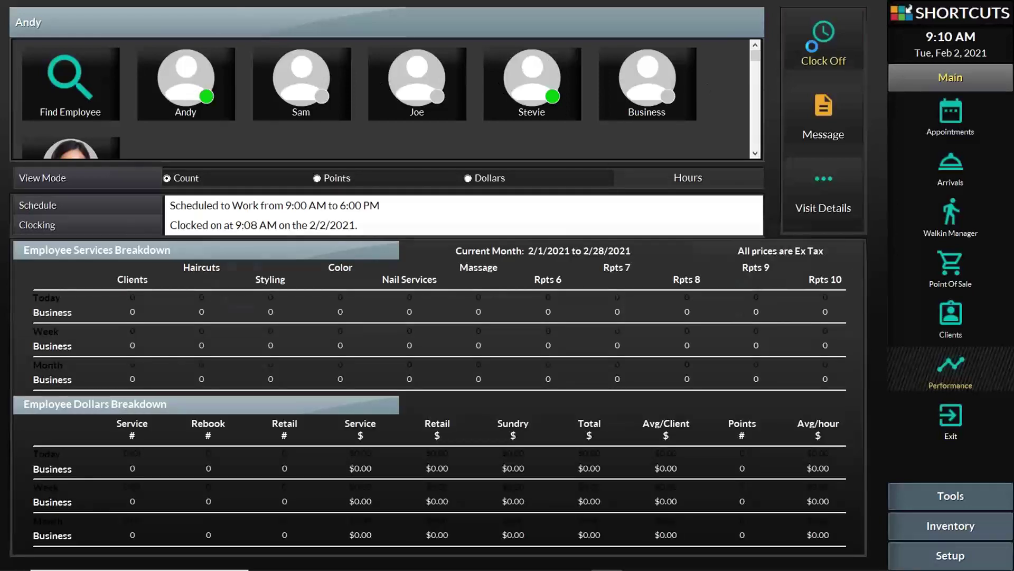
{"action": "left_click", "coordinate": [667, 288]}
Clock on the second listed employee from the Performance screen and accept the confirmation
{"action": "left_click", "coordinate": [305, 87]}
{"action": "left_click", "coordinate": [819, 39]}
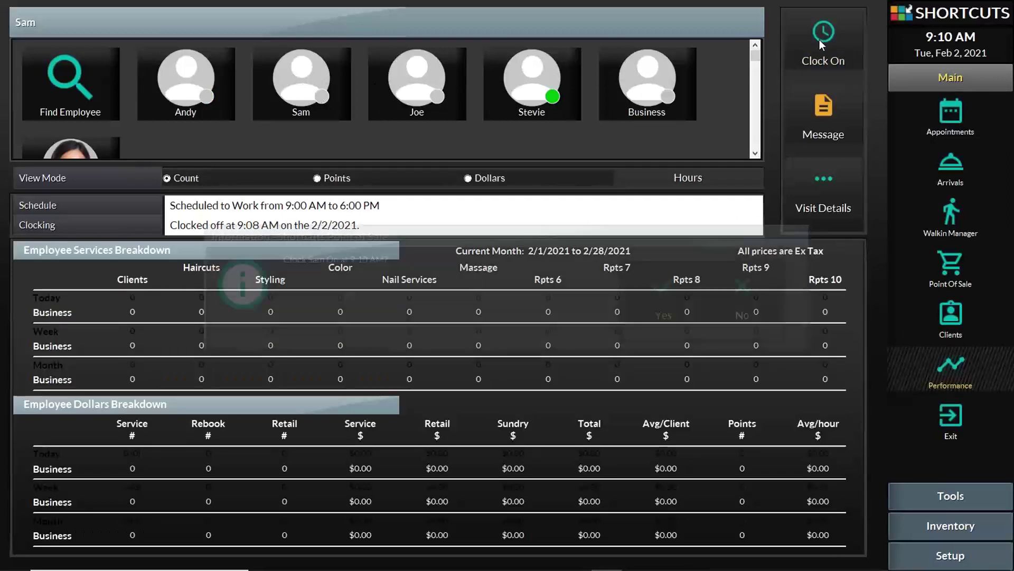
{"action": "left_click", "coordinate": [674, 289]}
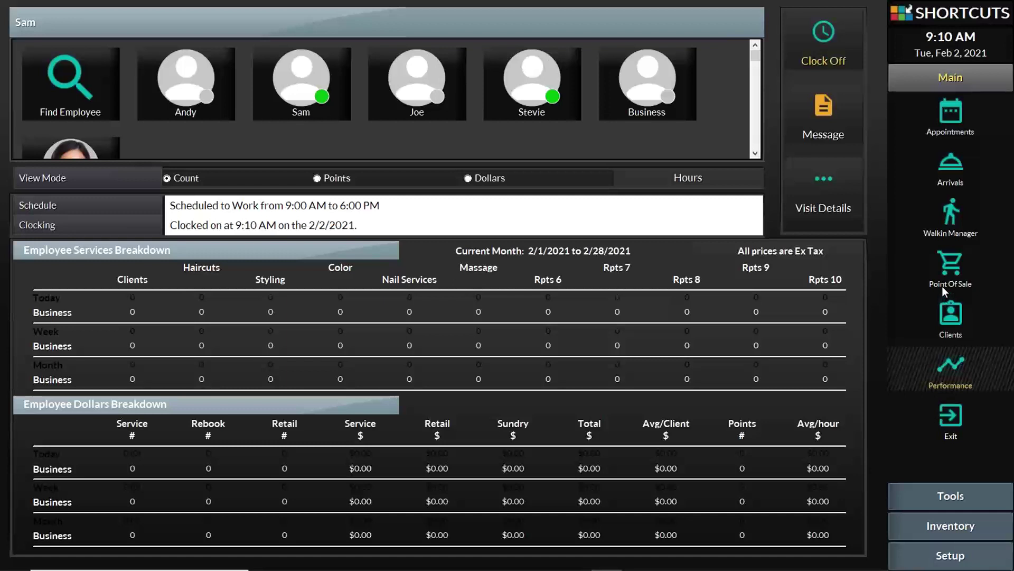
In the Walkin Manager, clock on the second and fourth employees in the employee list
{"action": "left_click", "coordinate": [953, 113]}
{"action": "left_click", "coordinate": [951, 206]}
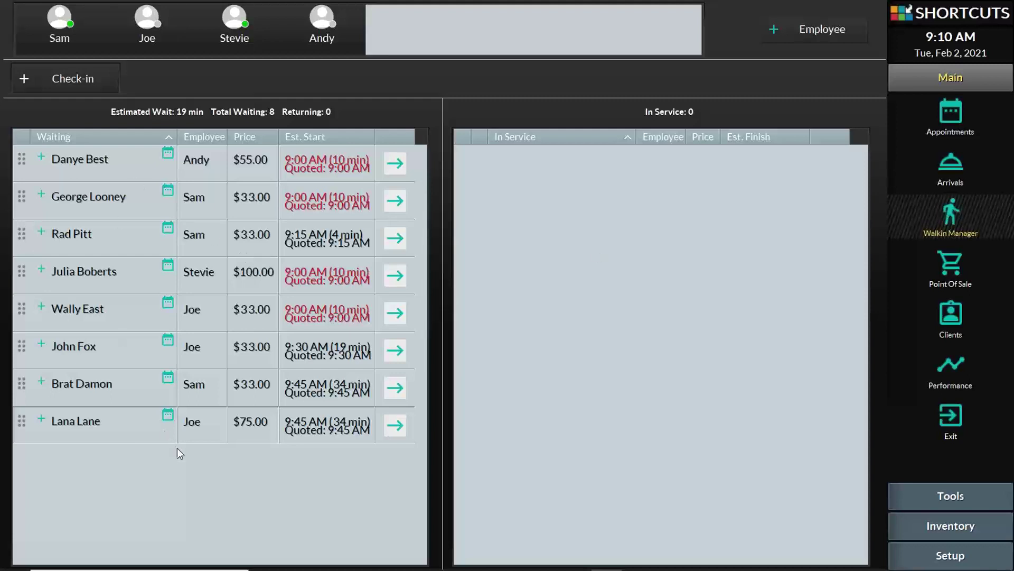
{"action": "left_click", "coordinate": [239, 23]}
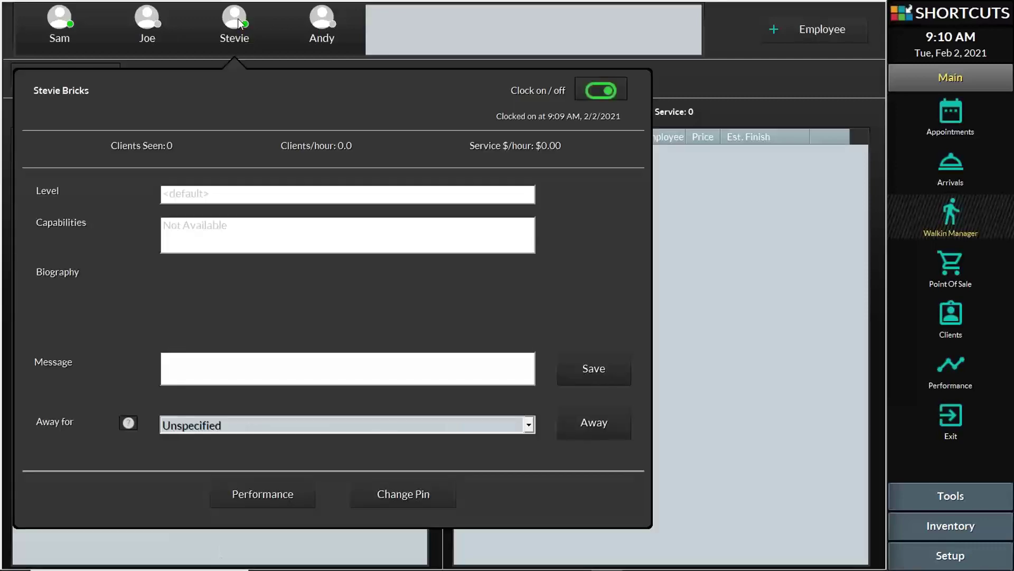
{"action": "left_click", "coordinate": [174, 24]}
{"action": "left_click", "coordinate": [130, 21]}
{"action": "left_click", "coordinate": [62, 21]}
{"action": "left_click", "coordinate": [63, 21]}
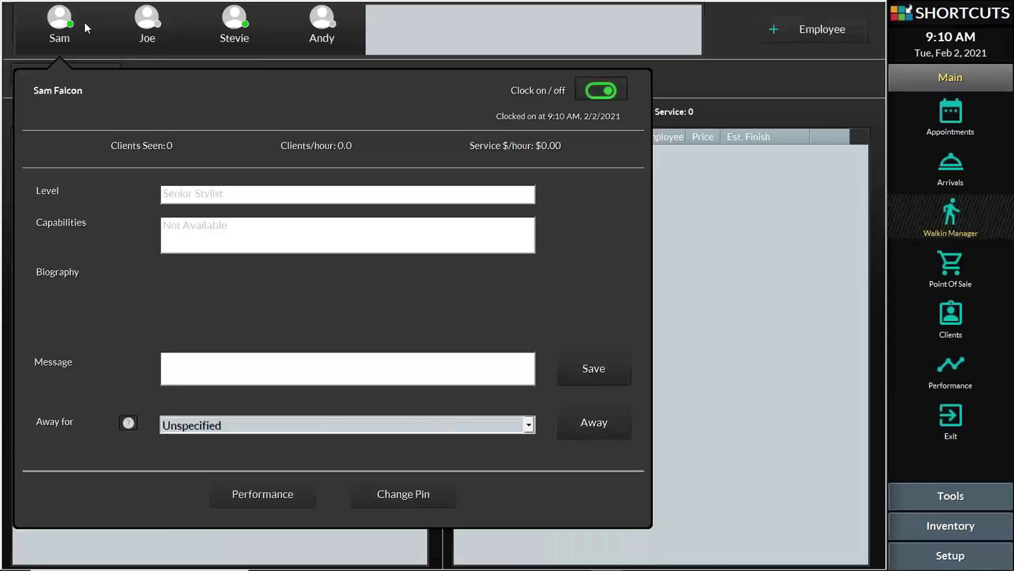
{"action": "left_click", "coordinate": [144, 23]}
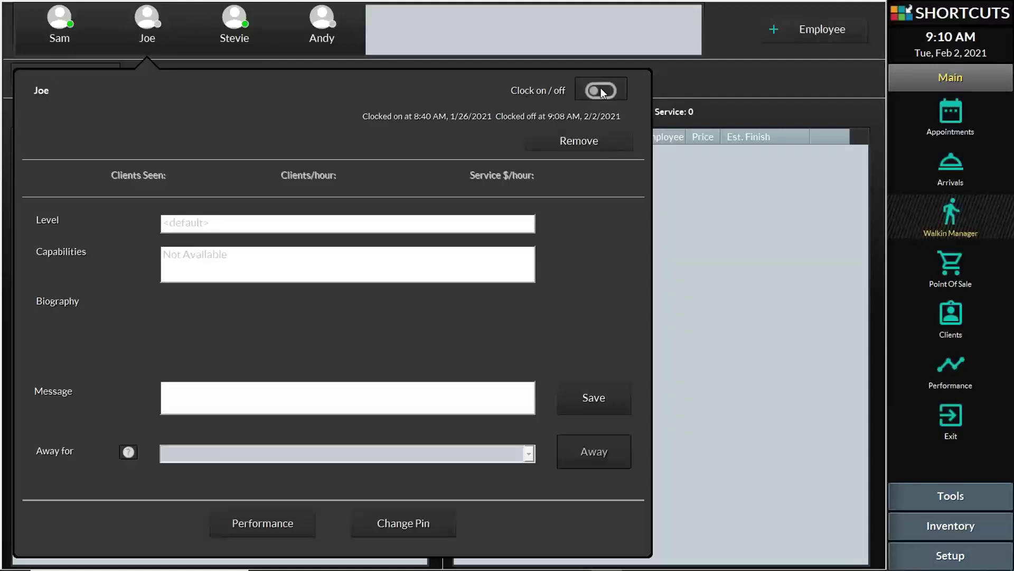
{"action": "left_click", "coordinate": [600, 90]}
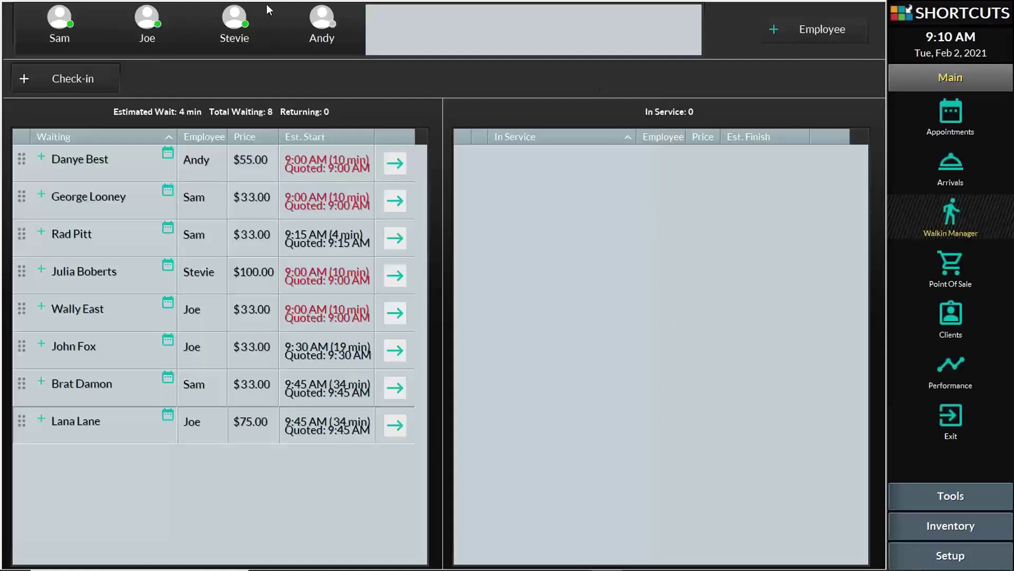
{"action": "left_click", "coordinate": [319, 24]}
{"action": "left_click", "coordinate": [604, 91]}
Find the Employee Hours report in the Employees report category and return to its report options
{"action": "left_click", "coordinate": [924, 495]}
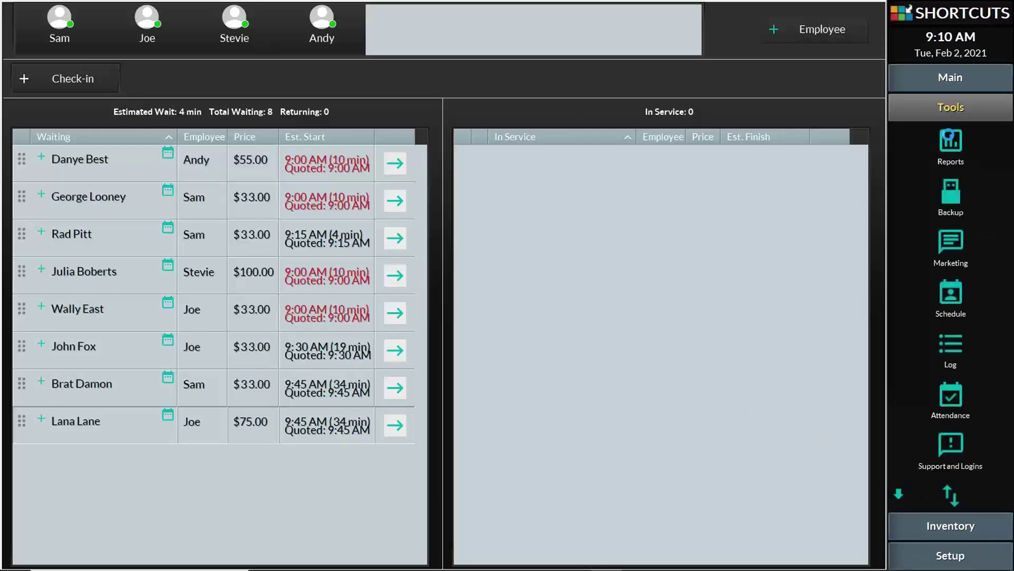
{"action": "left_click", "coordinate": [950, 138]}
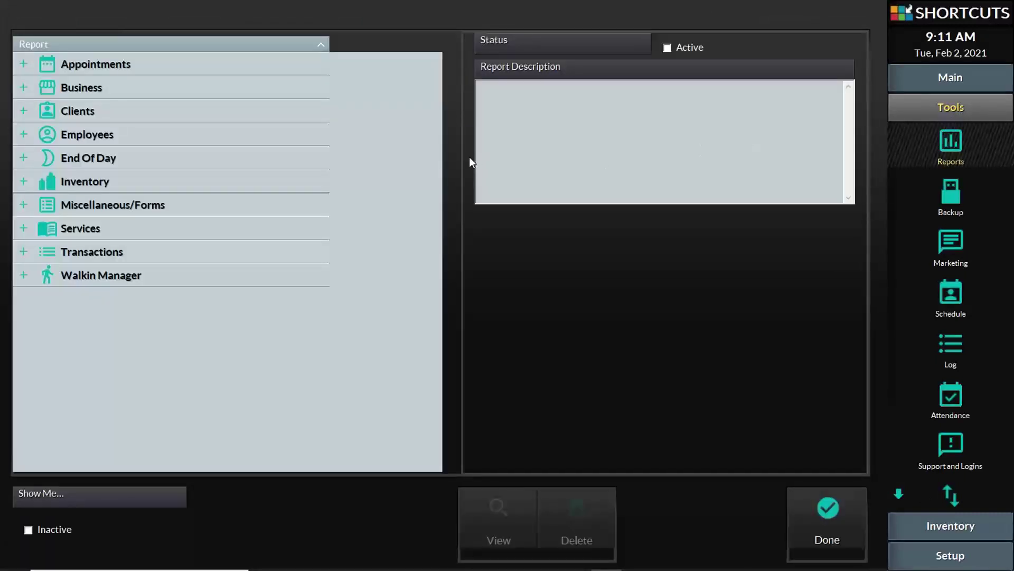
{"action": "left_click", "coordinate": [23, 134]}
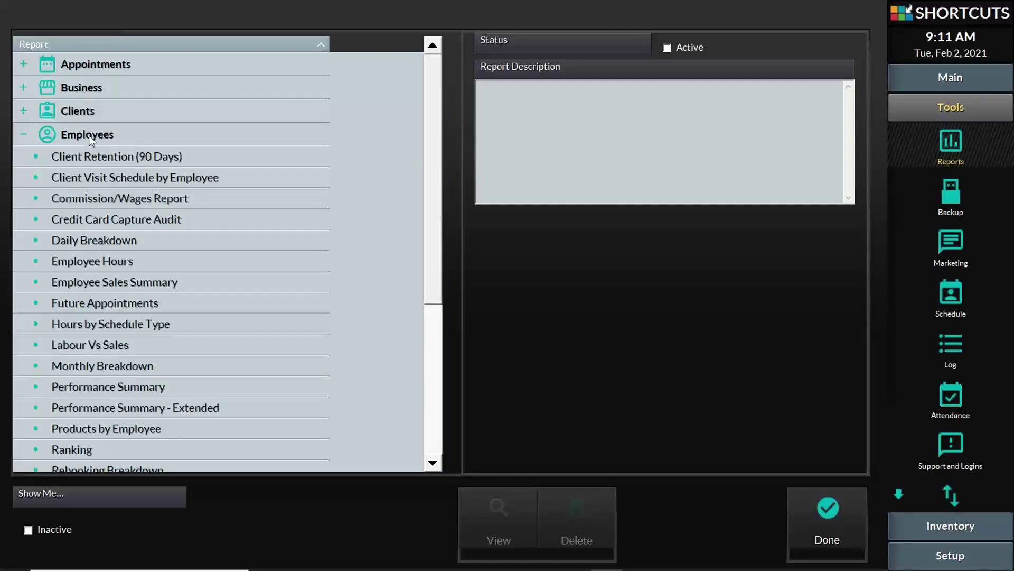
{"action": "left_click", "coordinate": [131, 262]}
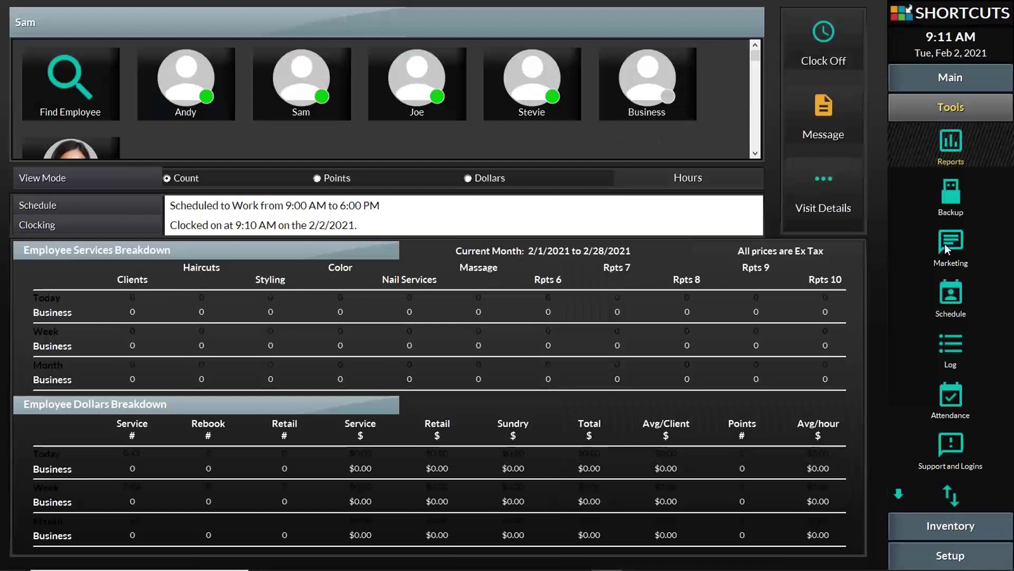
{"action": "left_click", "coordinate": [955, 140]}
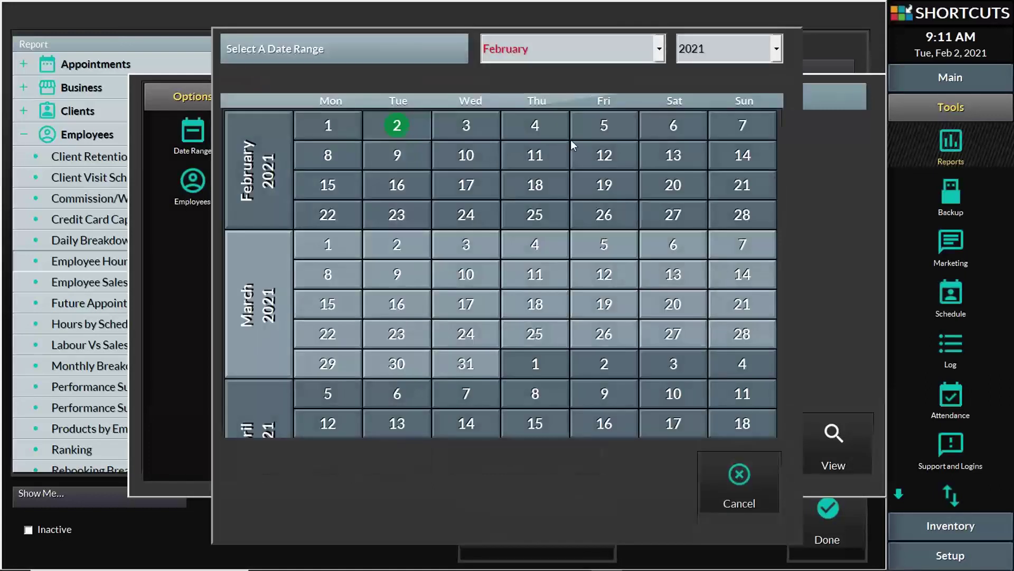
Set the report's date range to January 25 through February 2, 2021, and view the Employee Hours report down to its totals
{"action": "left_click", "coordinate": [643, 55]}
{"action": "left_click", "coordinate": [603, 80]}
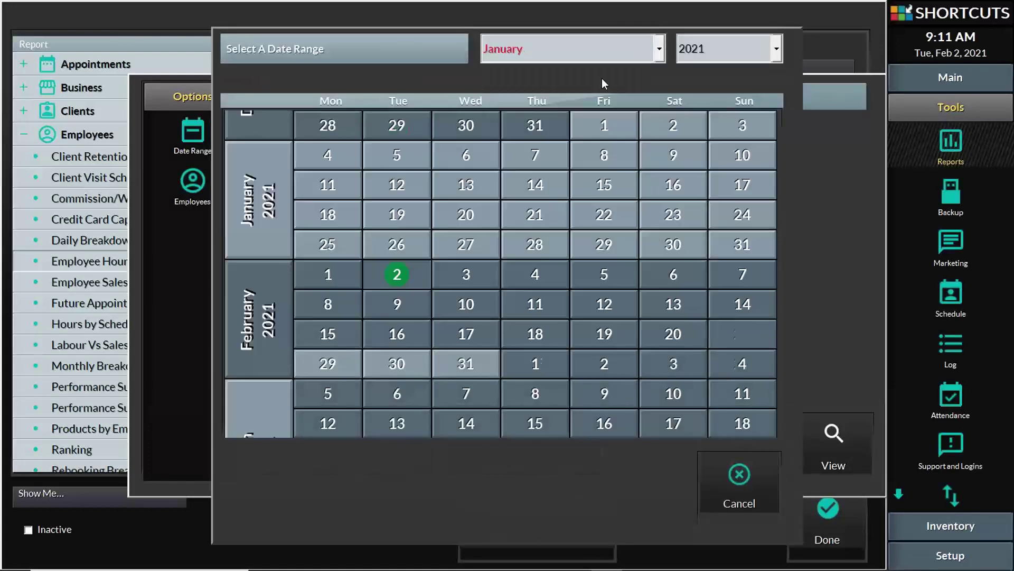
{"action": "left_click", "coordinate": [334, 243]}
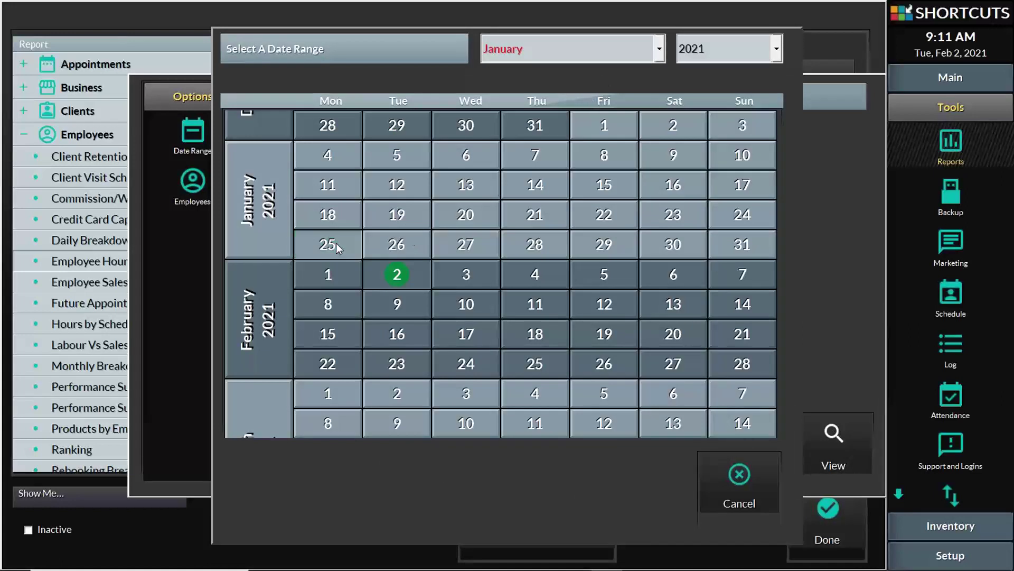
{"action": "left_click", "coordinate": [396, 273]}
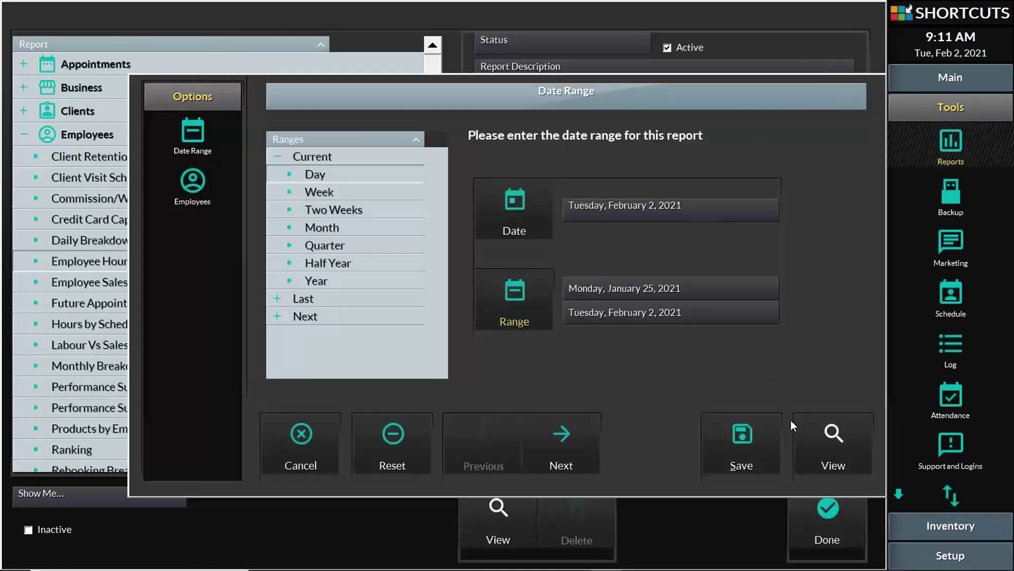
{"action": "left_click", "coordinate": [826, 446]}
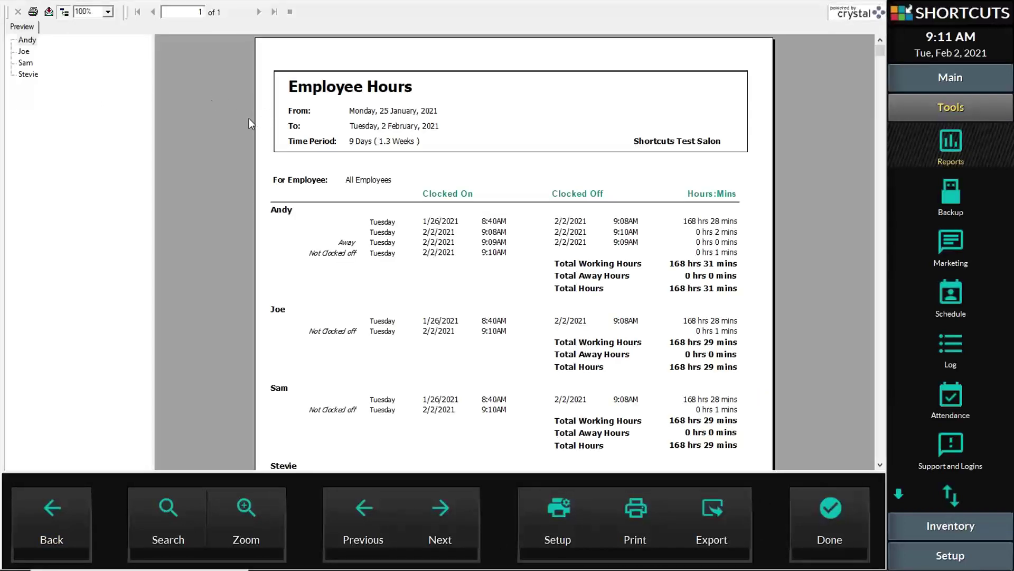
{"action": "scroll", "coordinate": [598, 233], "scroll_direction": "down", "scroll_amount": 5}
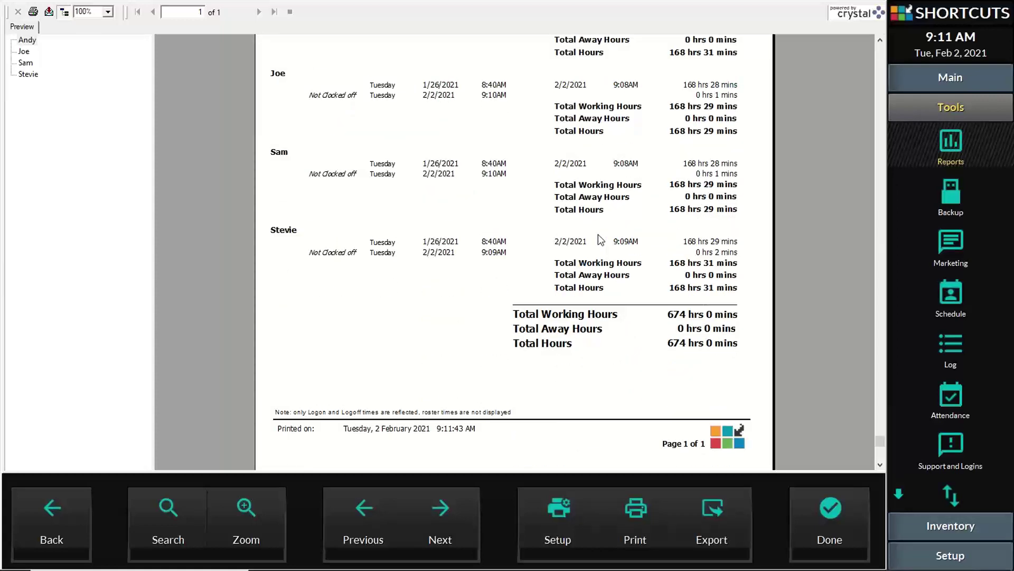
Review each employee's clock-on and clock-off times in the Employee Hours report, then close the report and its options
{"action": "scroll", "coordinate": [599, 235], "scroll_direction": "up", "scroll_amount": 3}
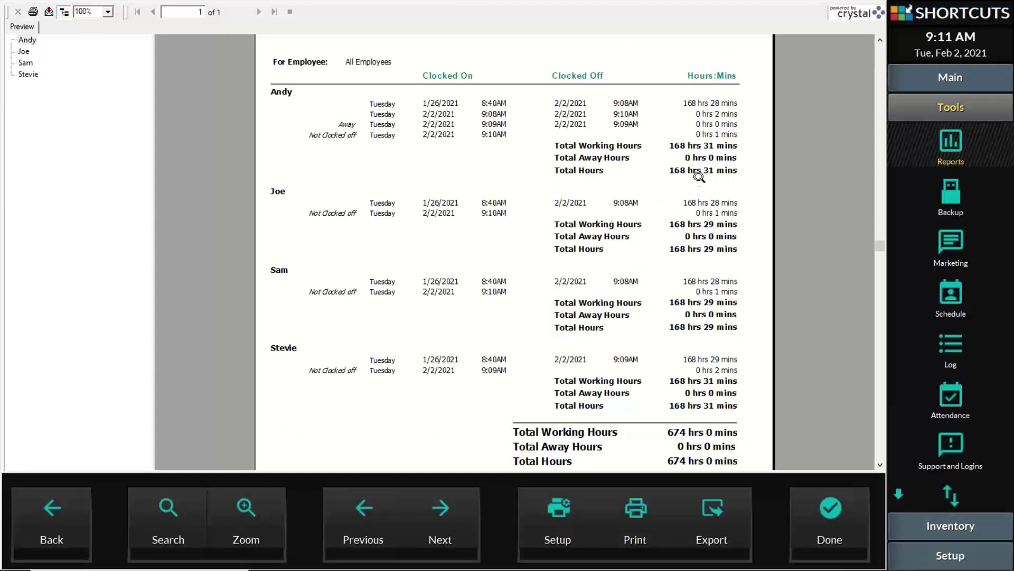
{"action": "scroll", "coordinate": [634, 212], "scroll_direction": "up", "scroll_amount": 3}
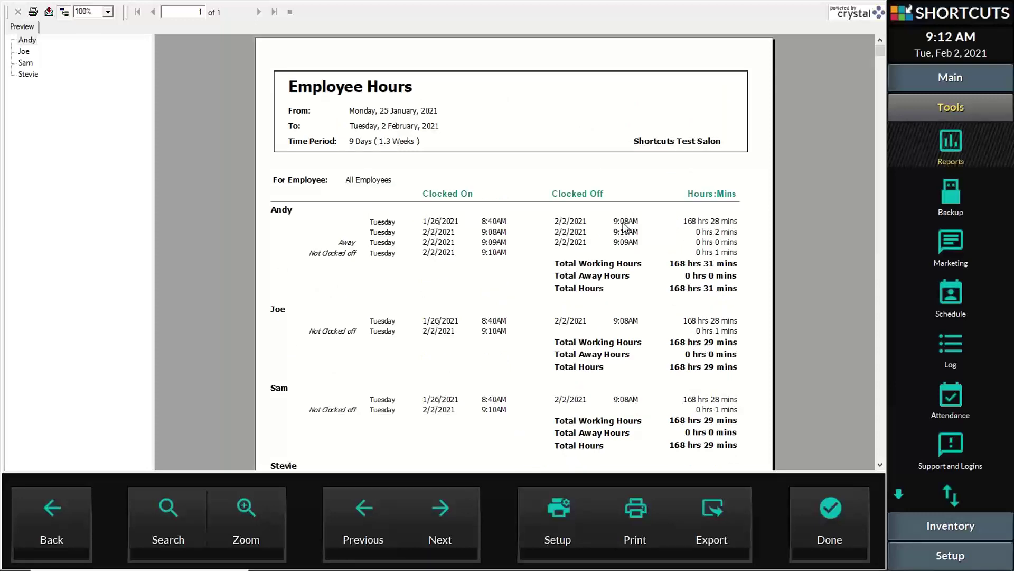
{"action": "scroll", "coordinate": [625, 227], "scroll_direction": "down", "scroll_amount": 3}
{"action": "scroll", "coordinate": [625, 227], "scroll_direction": "down", "scroll_amount": 2}
{"action": "scroll", "coordinate": [625, 227], "scroll_direction": "up", "scroll_amount": 6}
{"action": "left_click", "coordinate": [832, 510]}
{"action": "left_click", "coordinate": [828, 510]}
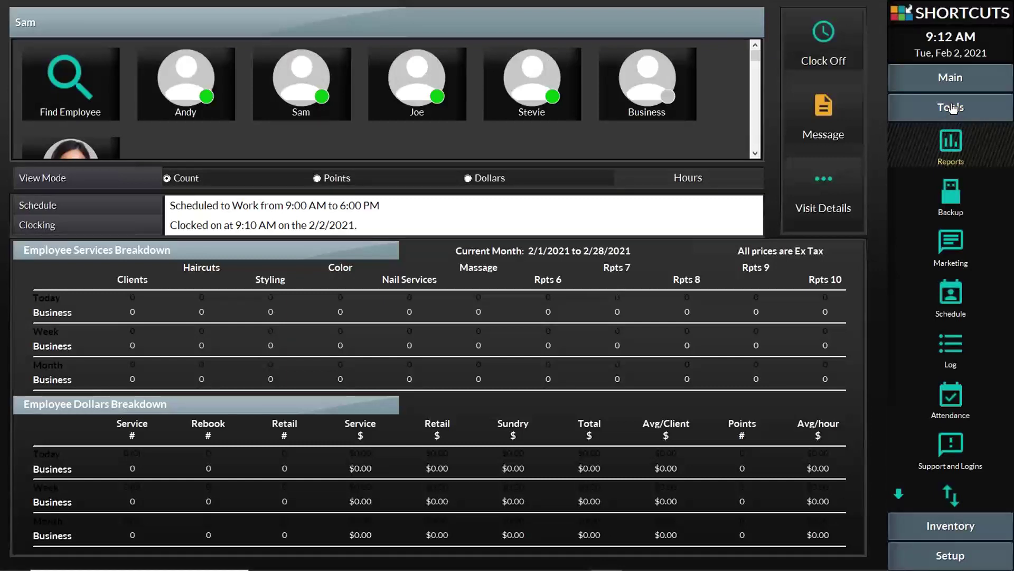
Open Employee Attendance and expand the clocking entries of all four listed employees
{"action": "left_click", "coordinate": [953, 401]}
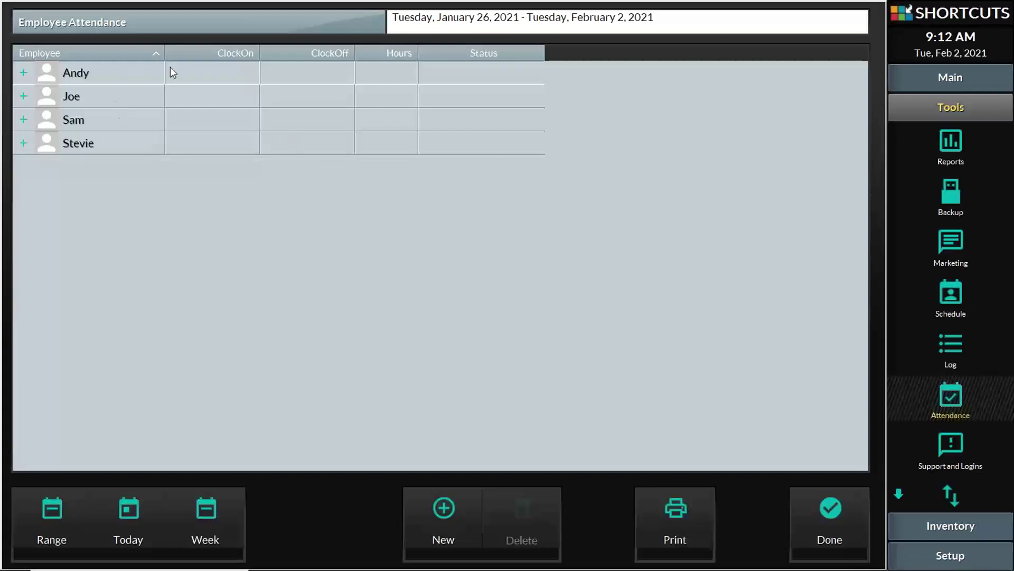
{"action": "left_click", "coordinate": [23, 74]}
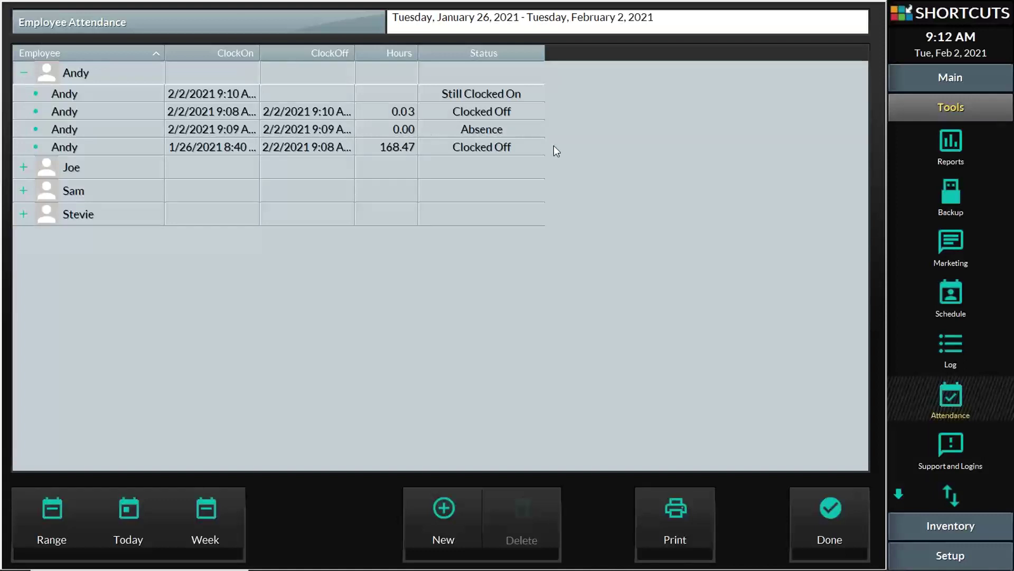
{"action": "left_click", "coordinate": [24, 167]}
{"action": "left_click", "coordinate": [24, 226]}
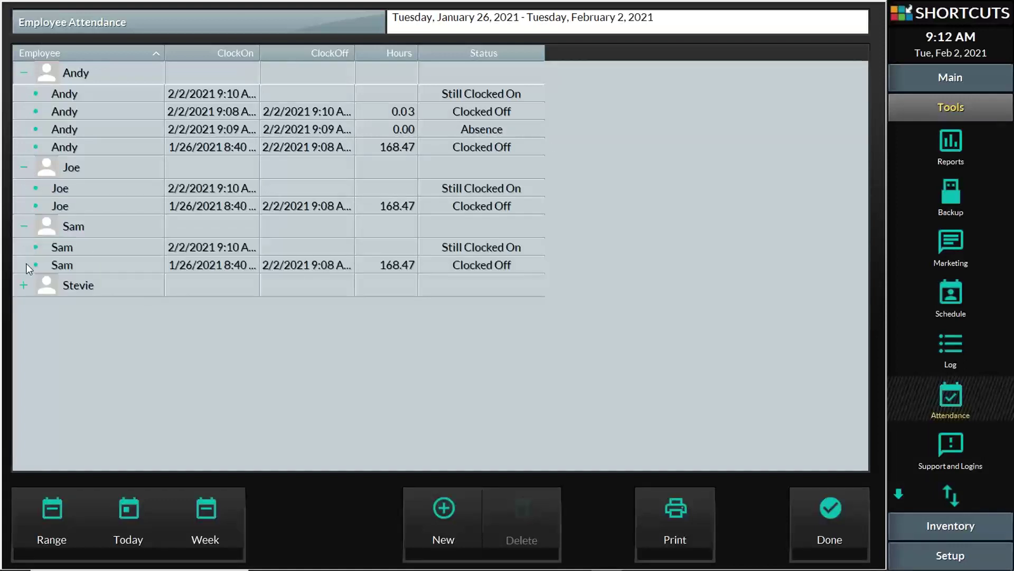
{"action": "left_click", "coordinate": [24, 285]}
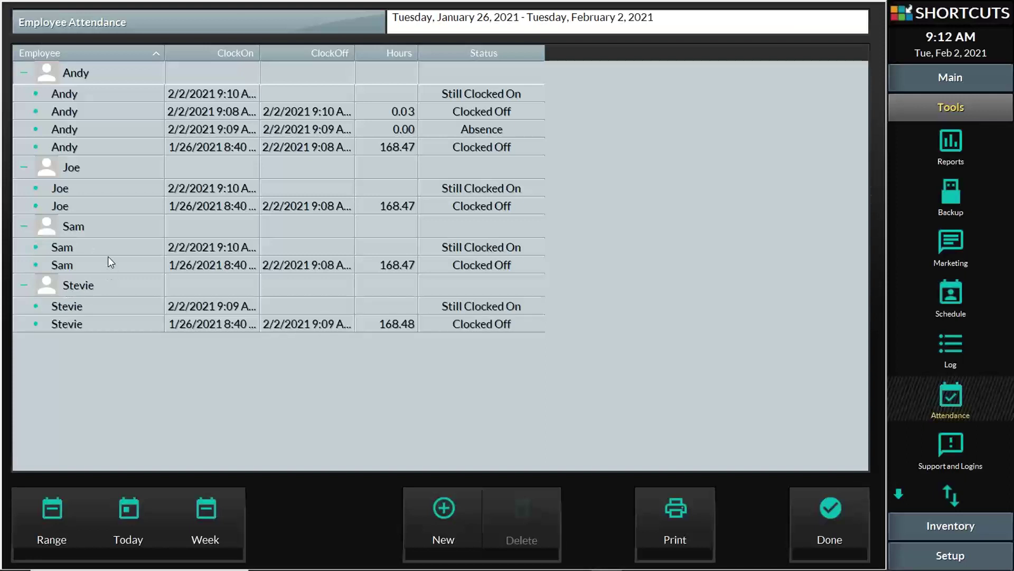
Set the hours of the January 26, 2021 shift to 8 for the first and second listed employees
{"action": "left_click", "coordinate": [233, 145]}
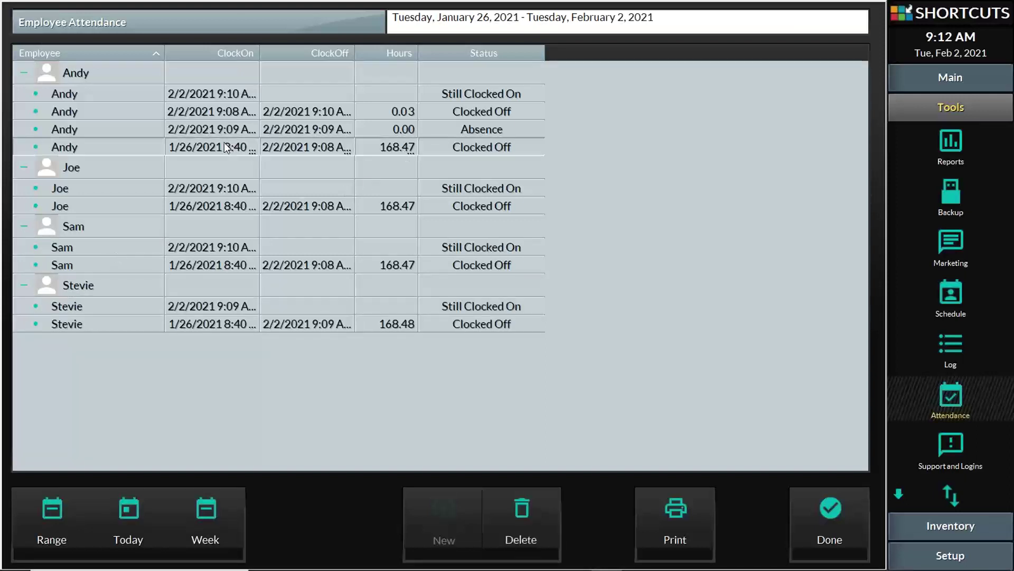
{"action": "left_click", "coordinate": [392, 147]}
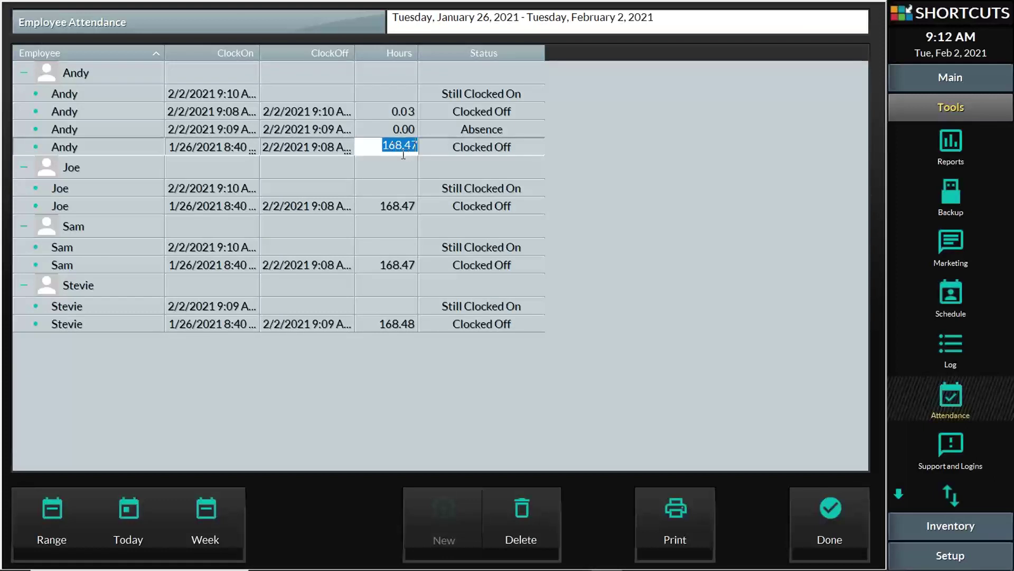
{"action": "type", "text": "8"}
{"action": "key", "text": "Return"}
{"action": "left_click", "coordinate": [392, 206]}
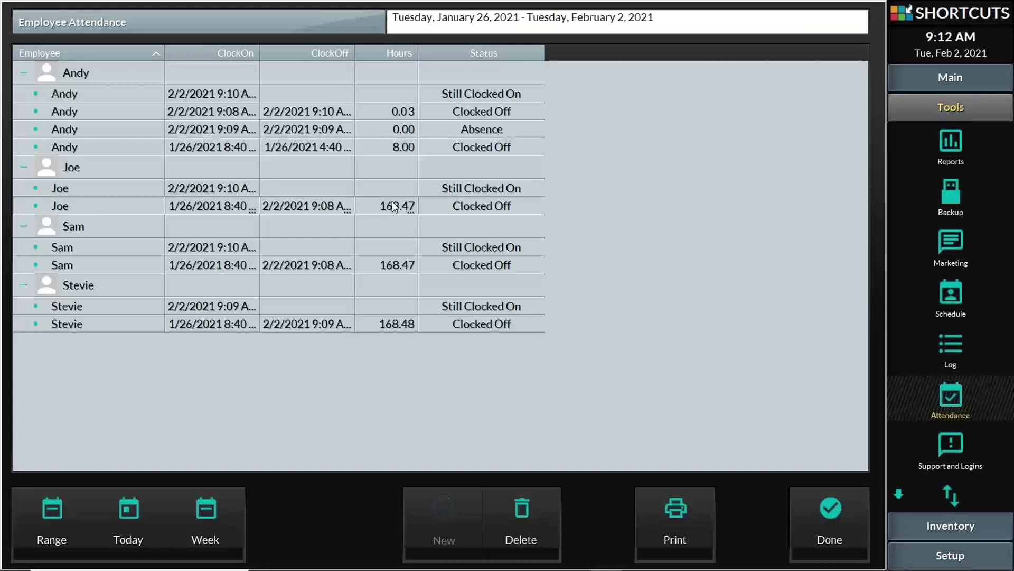
{"action": "left_click", "coordinate": [392, 205]}
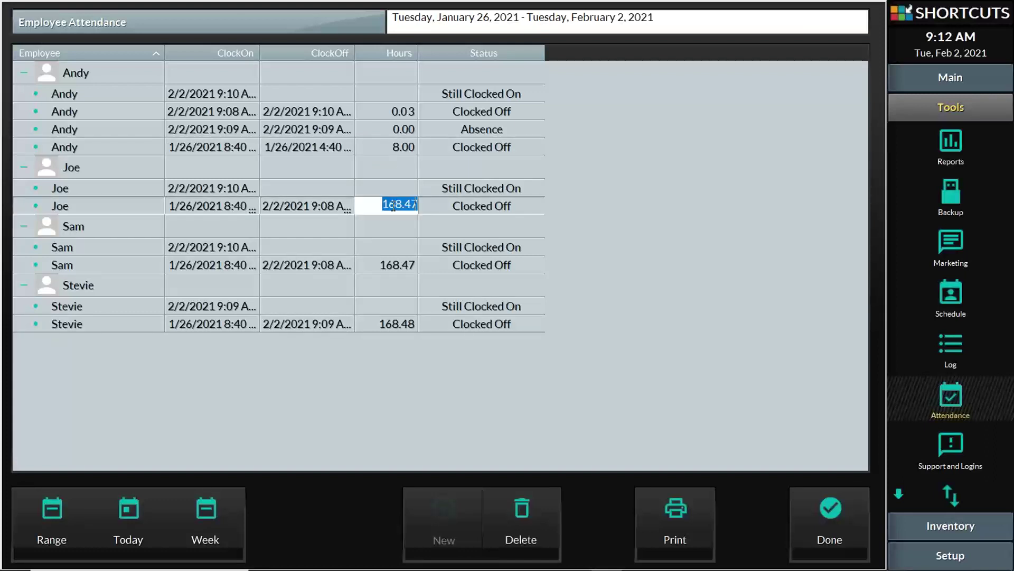
{"action": "type", "text": "8"}
{"action": "key", "text": "Return"}
Set the hours of the January 26, 2021 shift to 8 for the third and fourth employees and close the attendance screen
{"action": "left_click", "coordinate": [392, 263]}
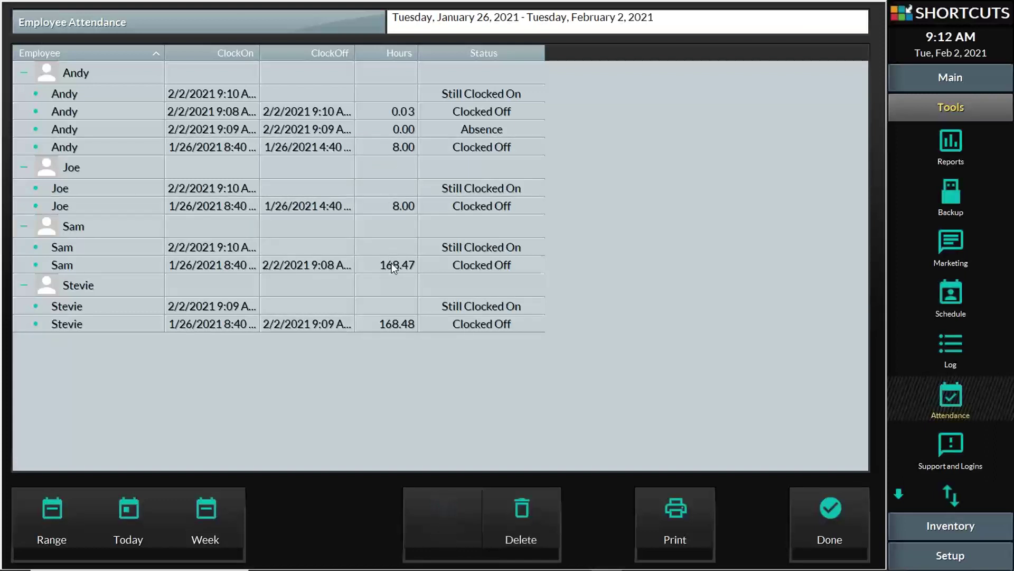
{"action": "left_click", "coordinate": [391, 262]}
{"action": "type", "text": "8"}
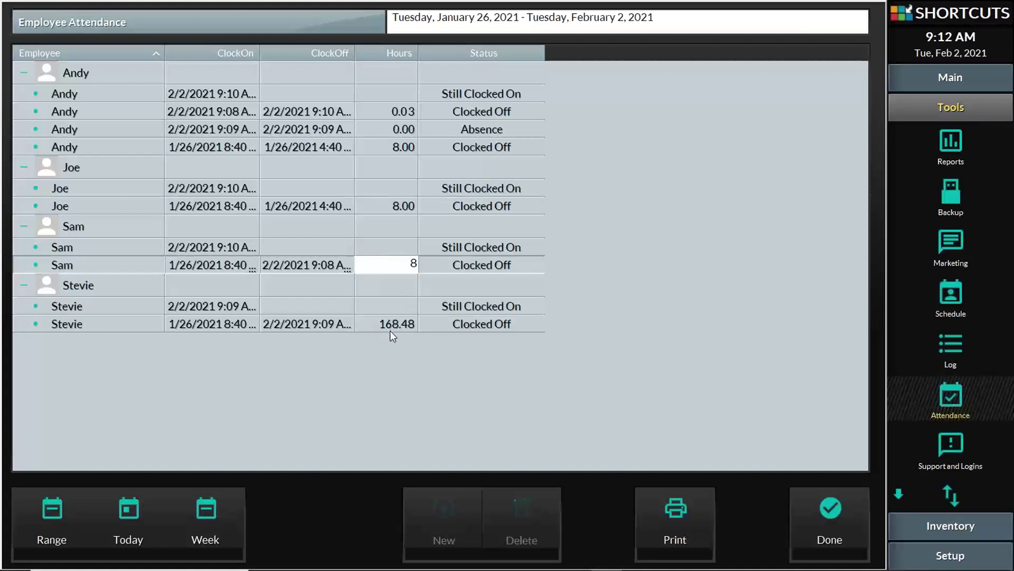
{"action": "key", "text": "Return"}
{"action": "left_click", "coordinate": [392, 325]}
{"action": "left_click", "coordinate": [395, 323]}
{"action": "type", "text": "8"}
{"action": "key", "text": "Return"}
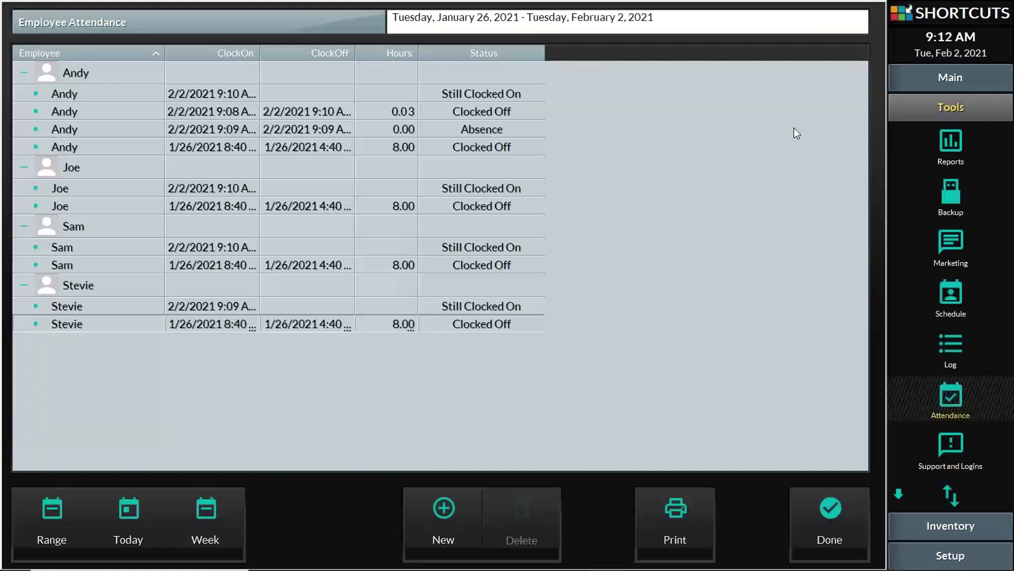
{"action": "left_click", "coordinate": [830, 510]}
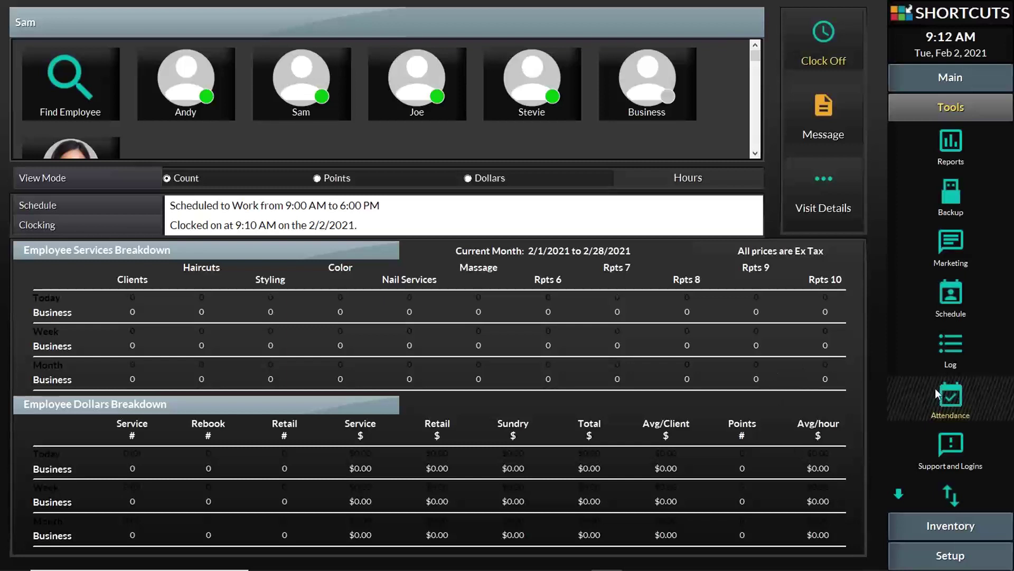
Reopen Employee Attendance and expand the first two employees to check their corrected shifts
{"action": "left_click", "coordinate": [960, 398]}
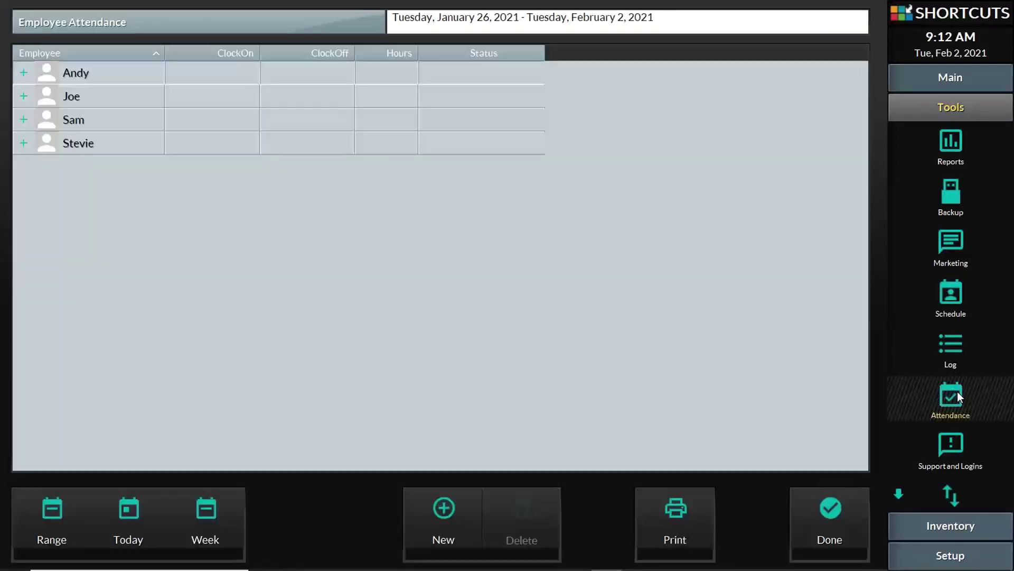
{"action": "left_click", "coordinate": [23, 73]}
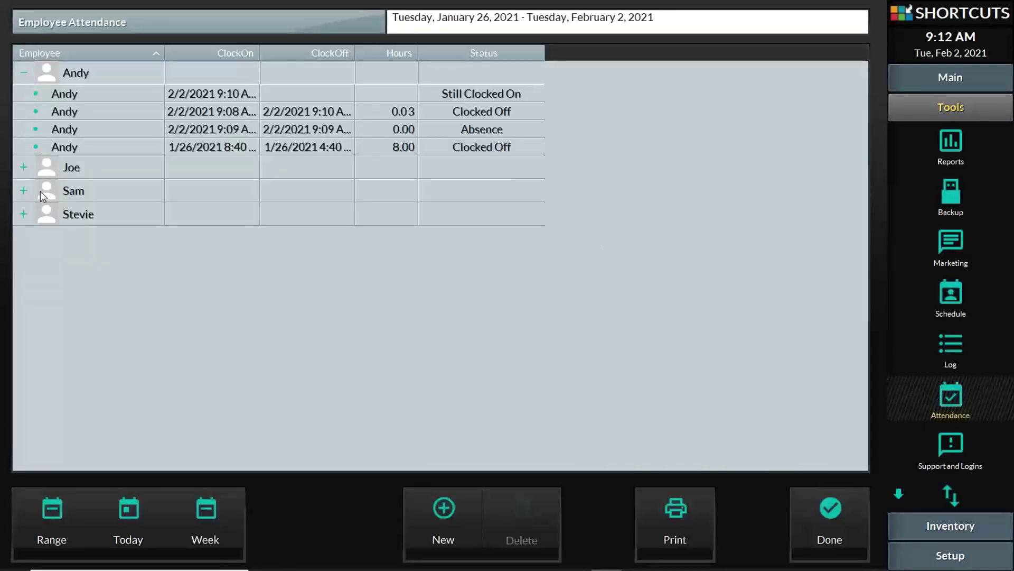
{"action": "left_click", "coordinate": [23, 167]}
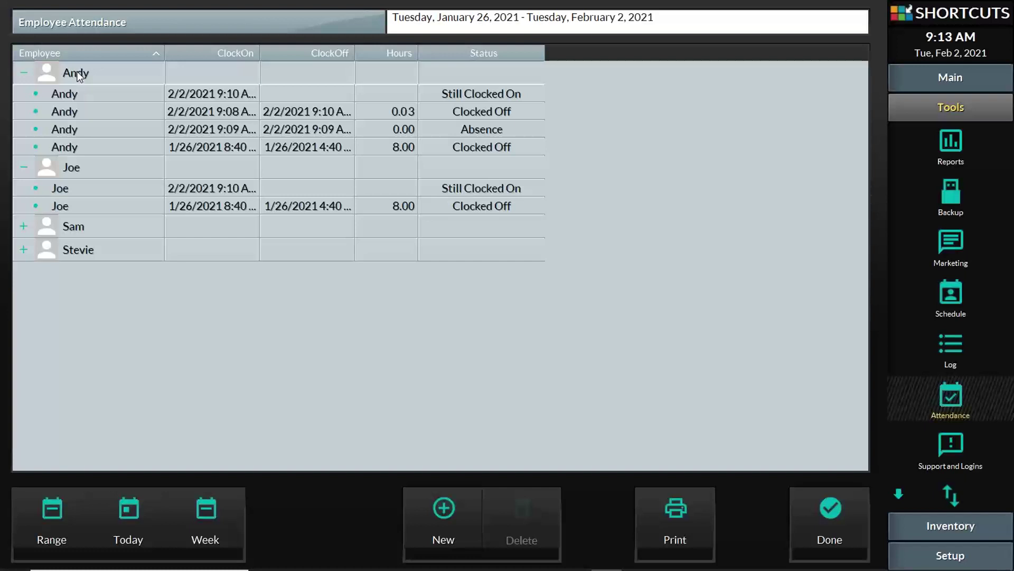
Add a January 27, 2021 shift from 9:00 AM to 5:00 PM for the first listed employee and expand their entries
{"action": "left_click", "coordinate": [448, 510]}
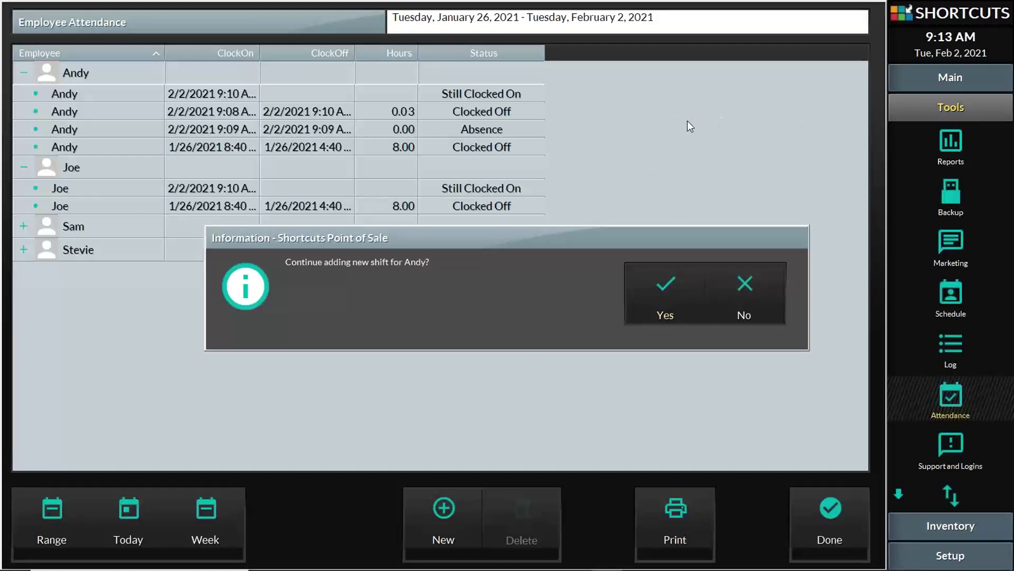
{"action": "left_click", "coordinate": [645, 287]}
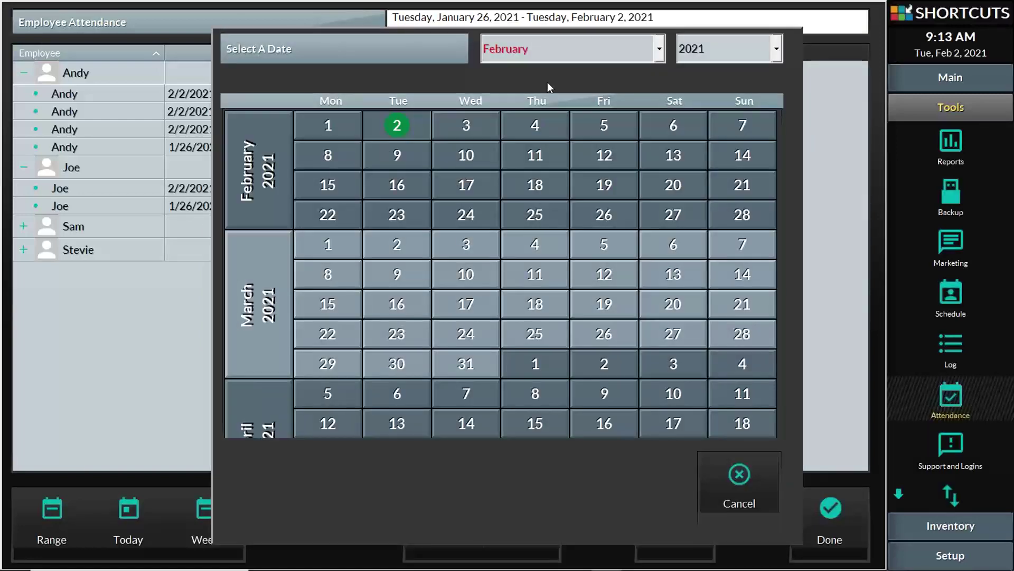
{"action": "left_click", "coordinate": [619, 50]}
{"action": "left_click", "coordinate": [589, 84]}
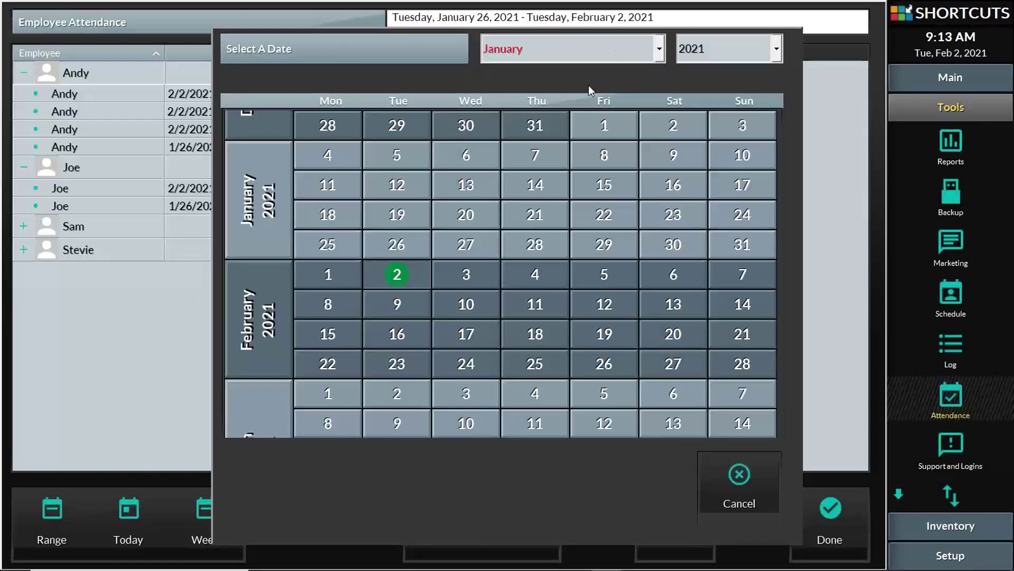
{"action": "left_click", "coordinate": [474, 246]}
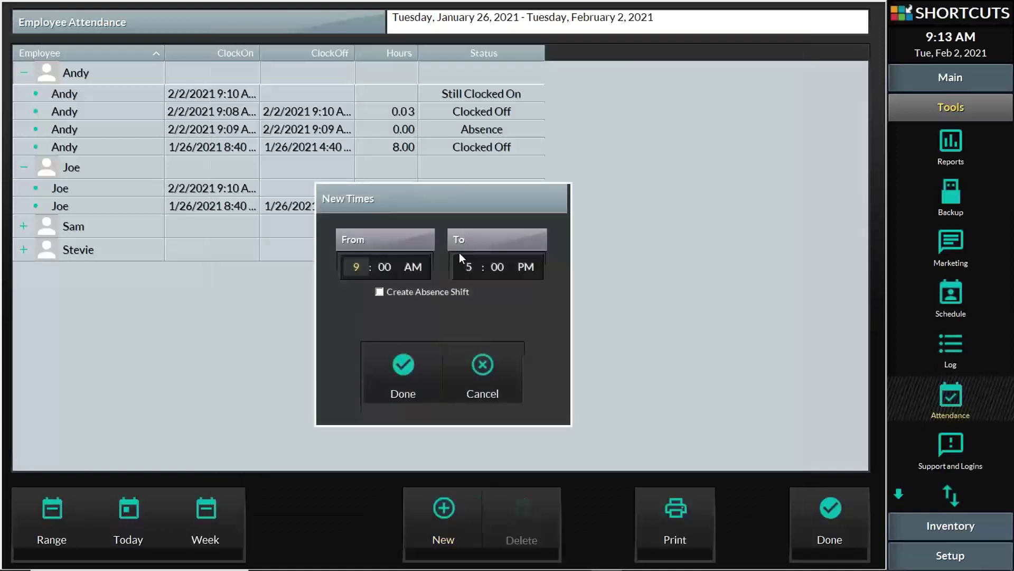
{"action": "left_click", "coordinate": [407, 367]}
{"action": "left_click", "coordinate": [21, 74]}
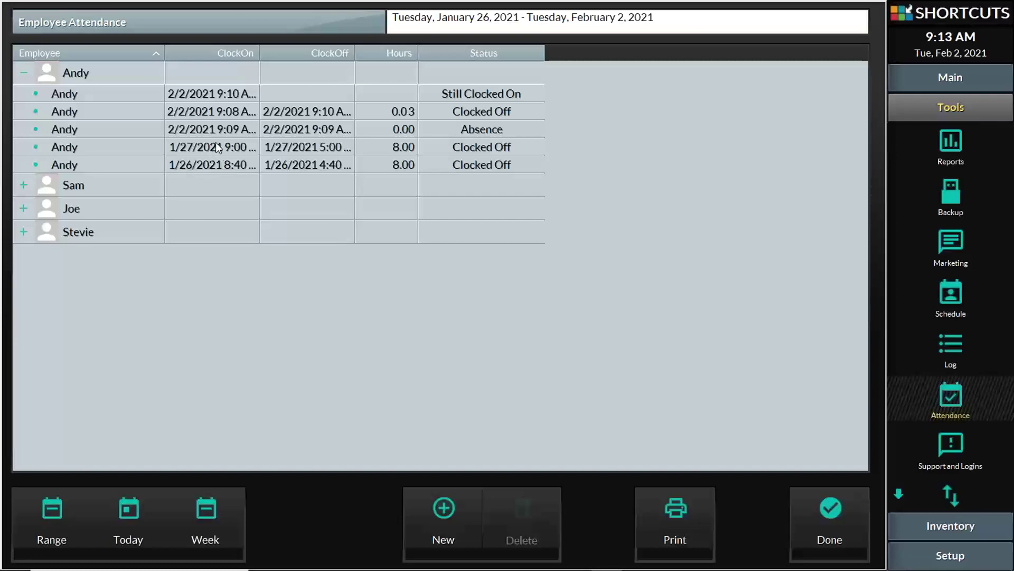
Add a January 28, 2021 shift from 9:00 AM to 5:00 PM for the first employee, check it and collapse their entries
{"action": "left_click", "coordinate": [447, 515]}
{"action": "left_click", "coordinate": [664, 301]}
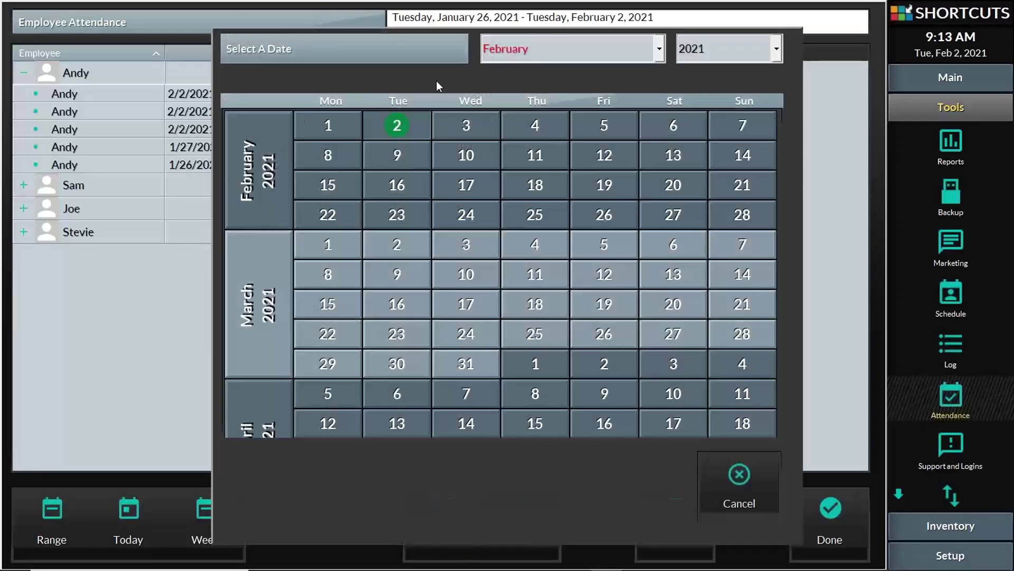
{"action": "left_click", "coordinate": [506, 52]}
{"action": "left_click", "coordinate": [532, 79]}
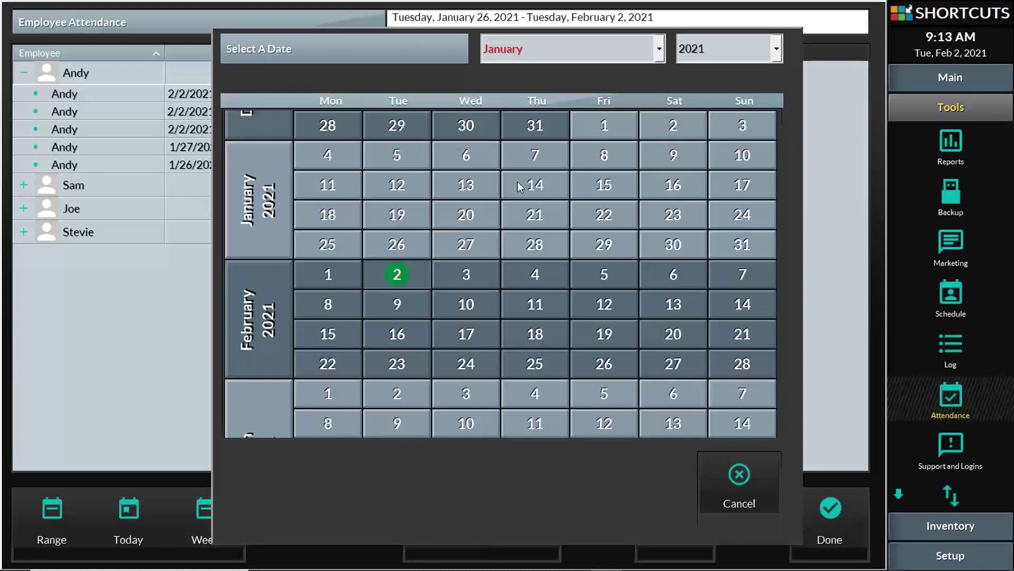
{"action": "left_click", "coordinate": [546, 244]}
{"action": "left_click", "coordinate": [430, 366]}
{"action": "left_click", "coordinate": [21, 68]}
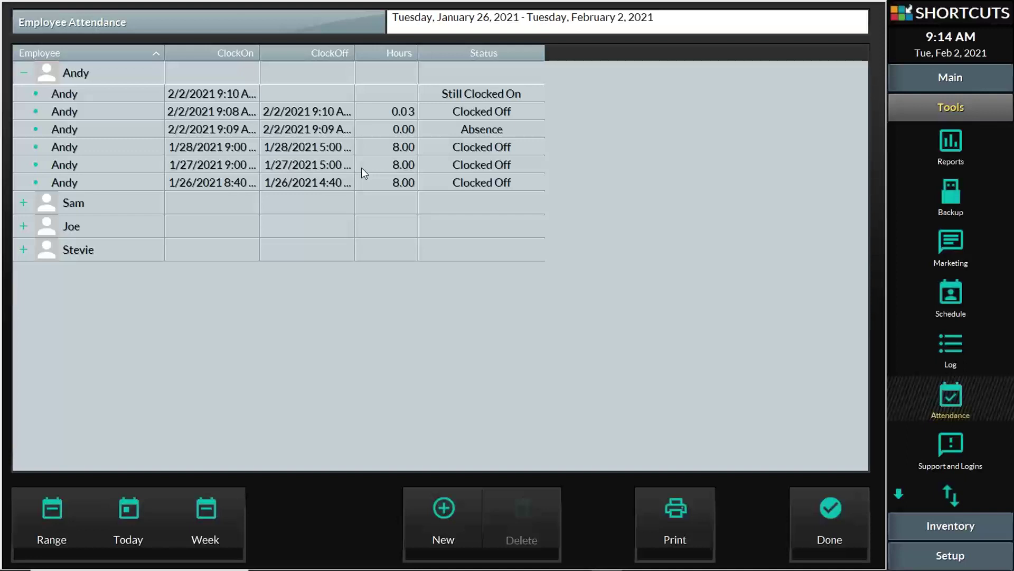
{"action": "left_click", "coordinate": [24, 73]}
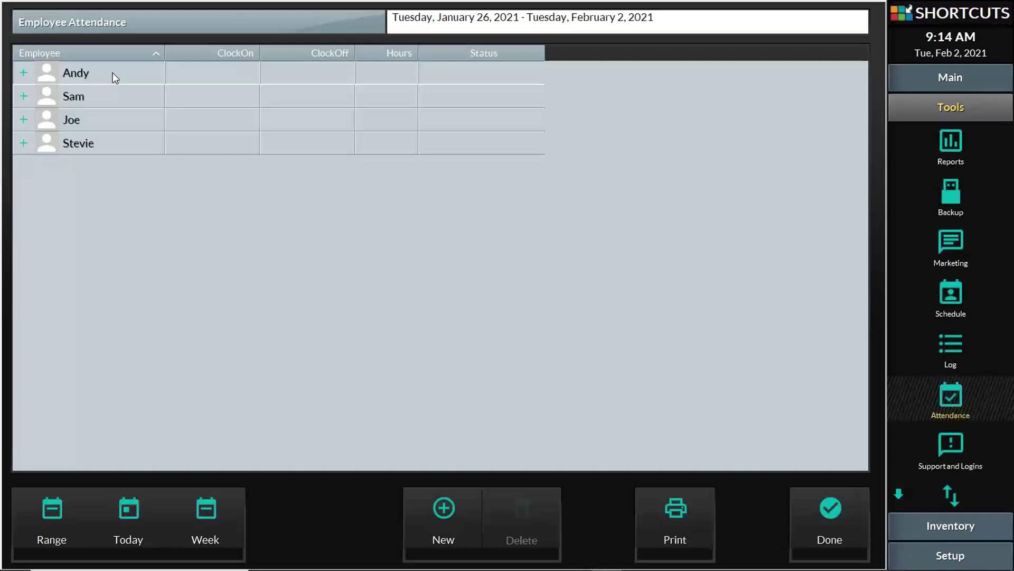
On the Performance screen, clock the Shortcuts employee on and back off, accepting both confirmations
{"action": "left_click", "coordinate": [933, 82]}
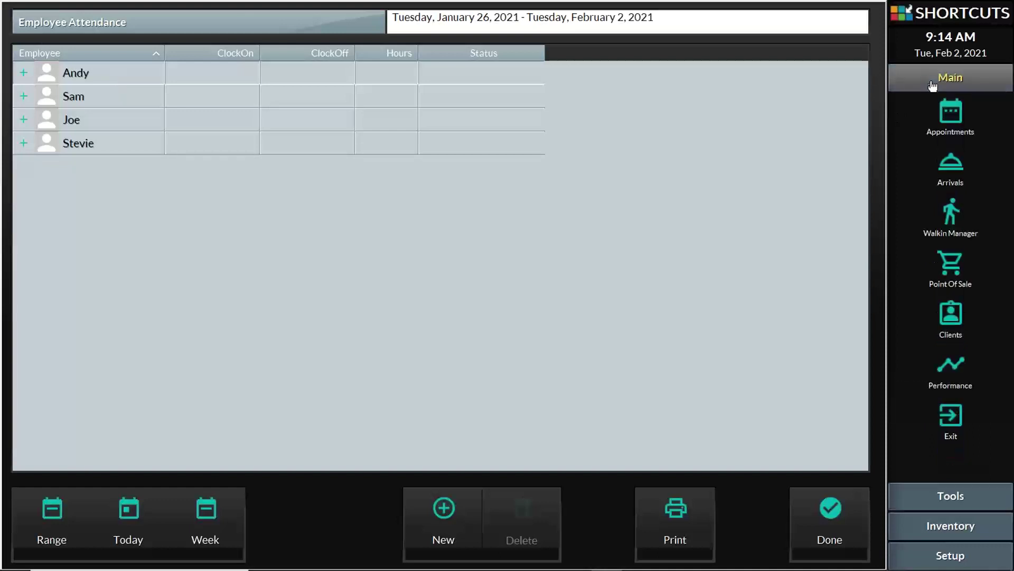
{"action": "left_click", "coordinate": [954, 368]}
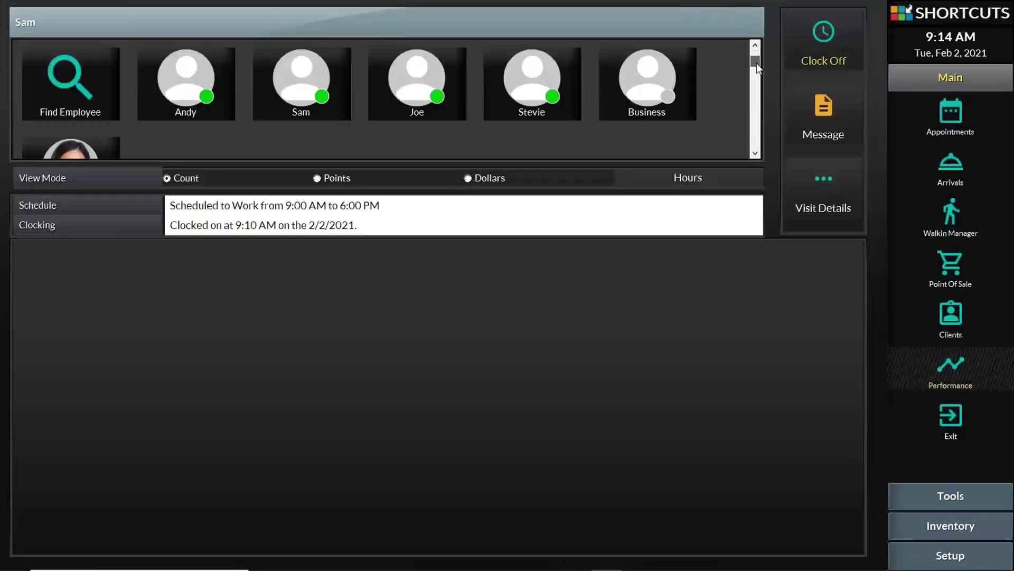
{"action": "left_click_drag", "start_coordinate": [756, 82], "coordinate": [755, 79]}
{"action": "left_click", "coordinate": [754, 129]}
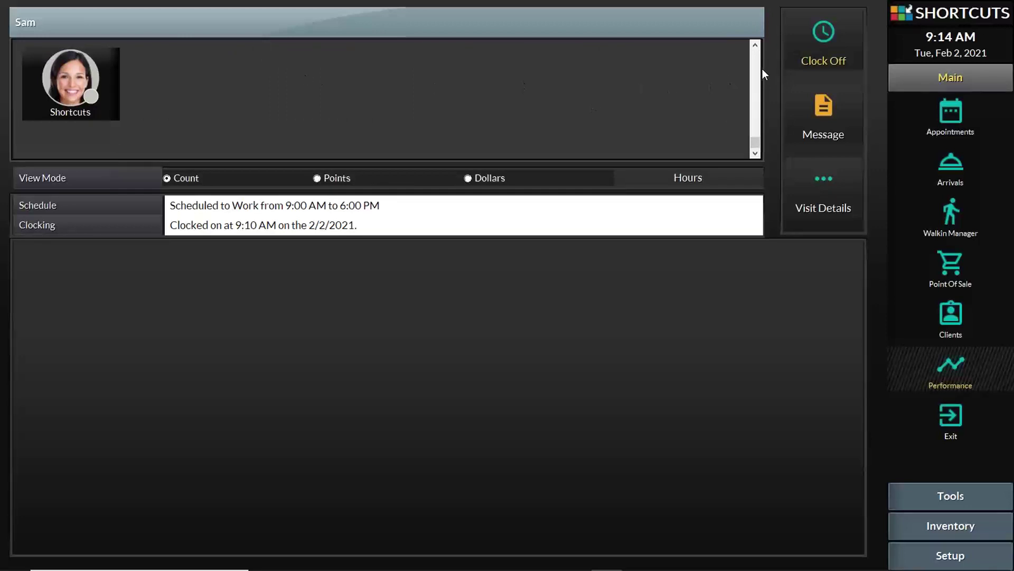
{"action": "left_click", "coordinate": [105, 79]}
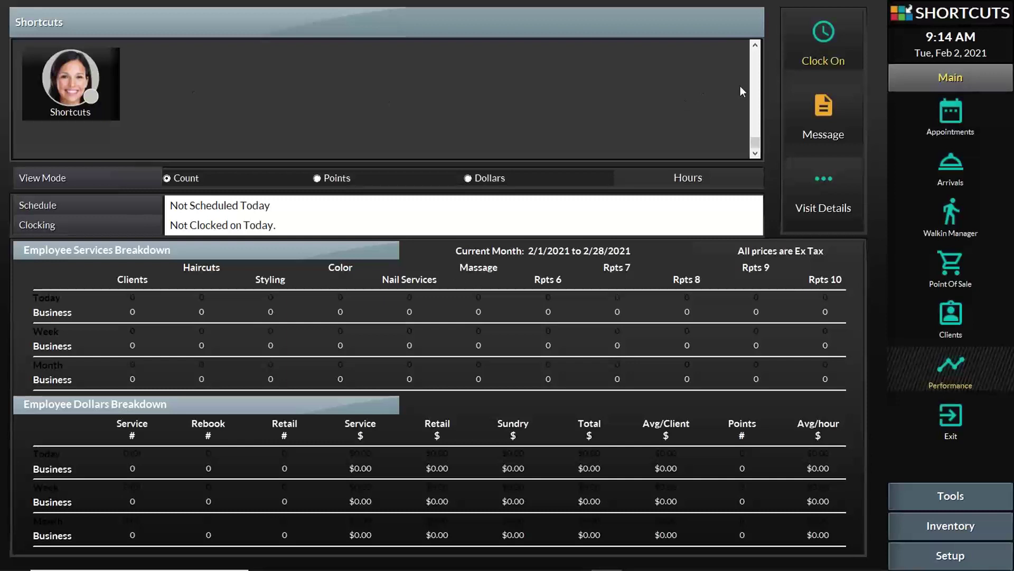
{"action": "left_click", "coordinate": [825, 37]}
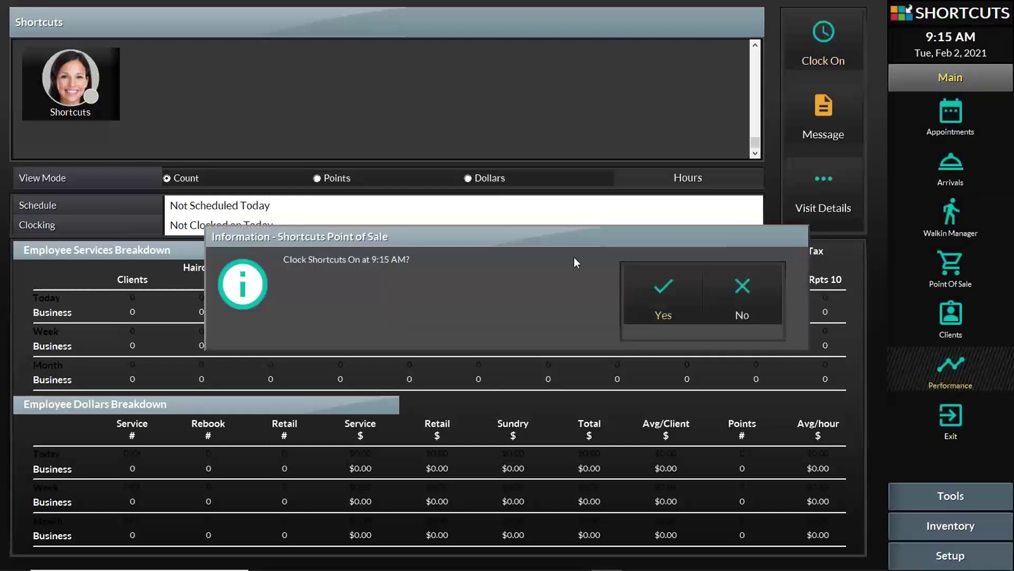
{"action": "left_click", "coordinate": [677, 287]}
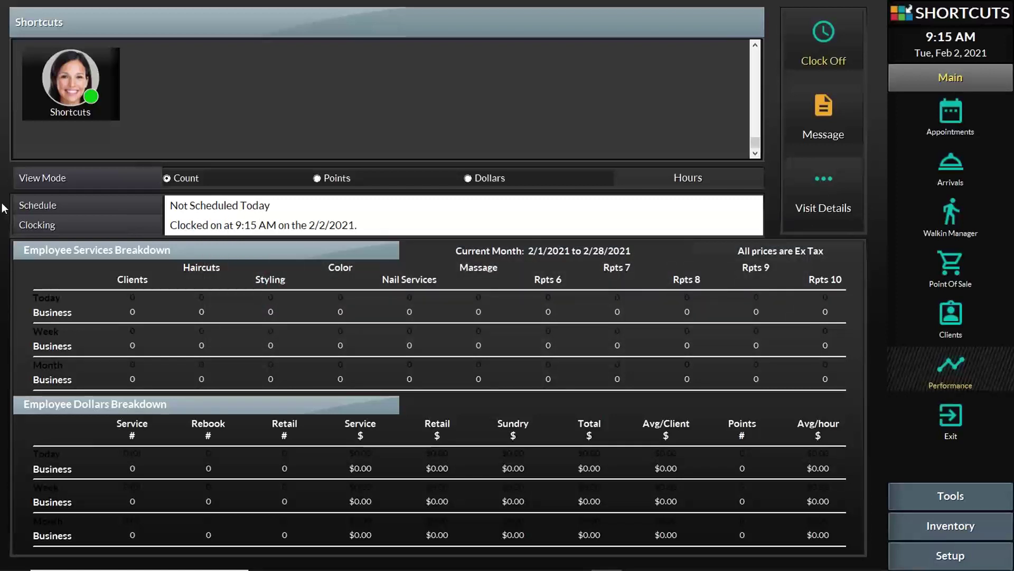
{"action": "left_click", "coordinate": [803, 45]}
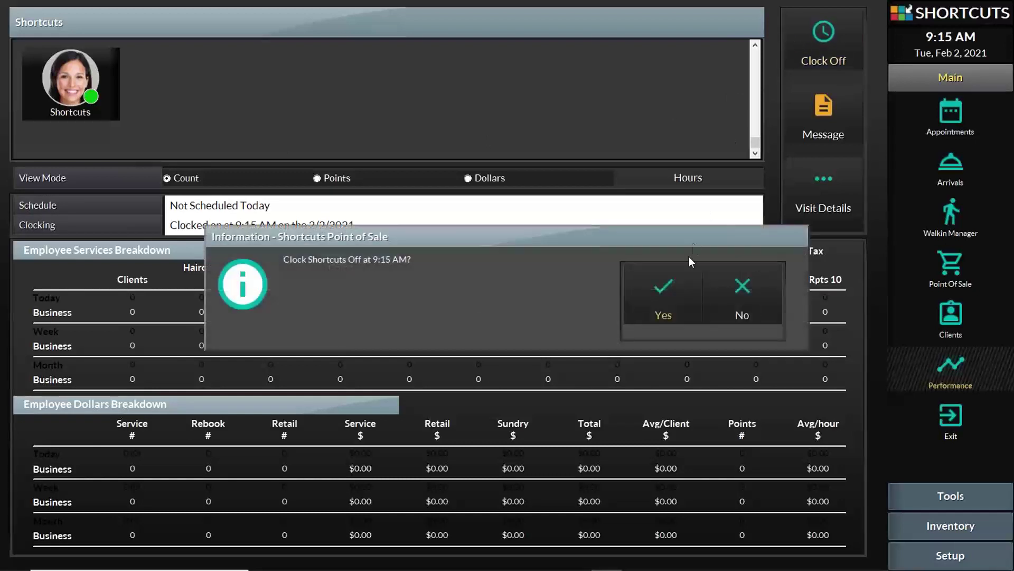
{"action": "left_click", "coordinate": [683, 281]}
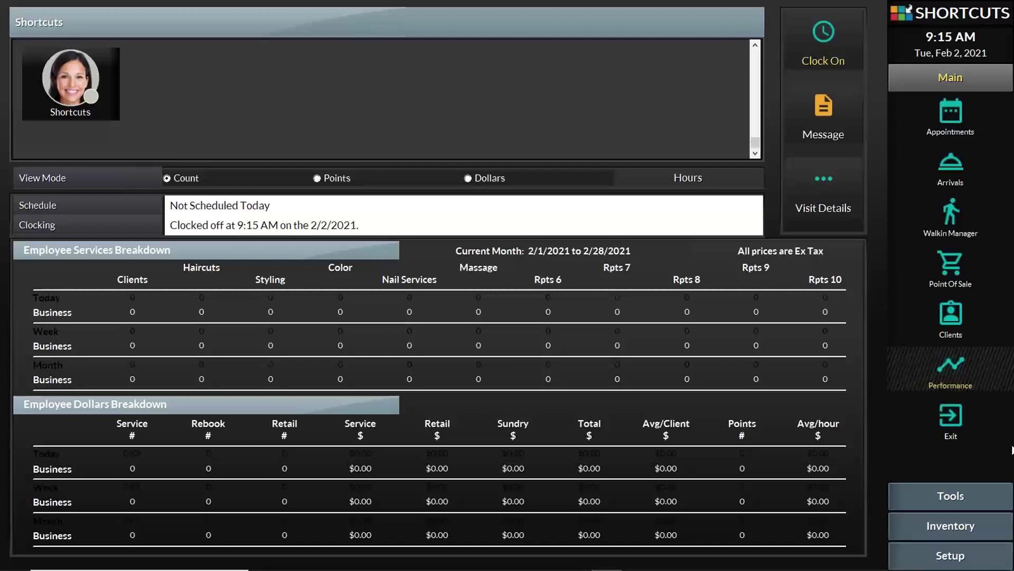
Open Employee Attendance and expand the Shortcuts employee's clocking entries
{"action": "left_click", "coordinate": [951, 497]}
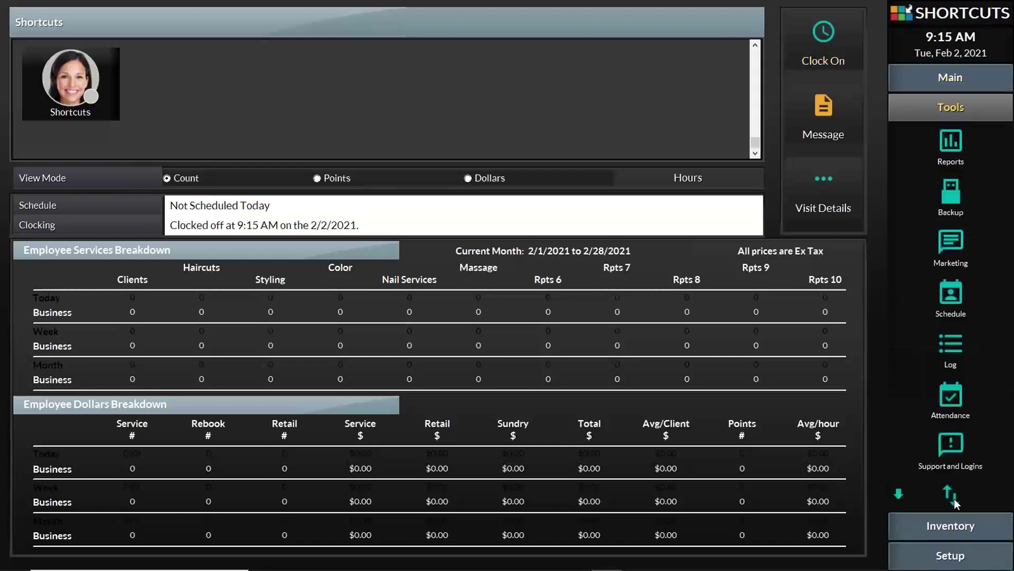
{"action": "left_click", "coordinate": [954, 397]}
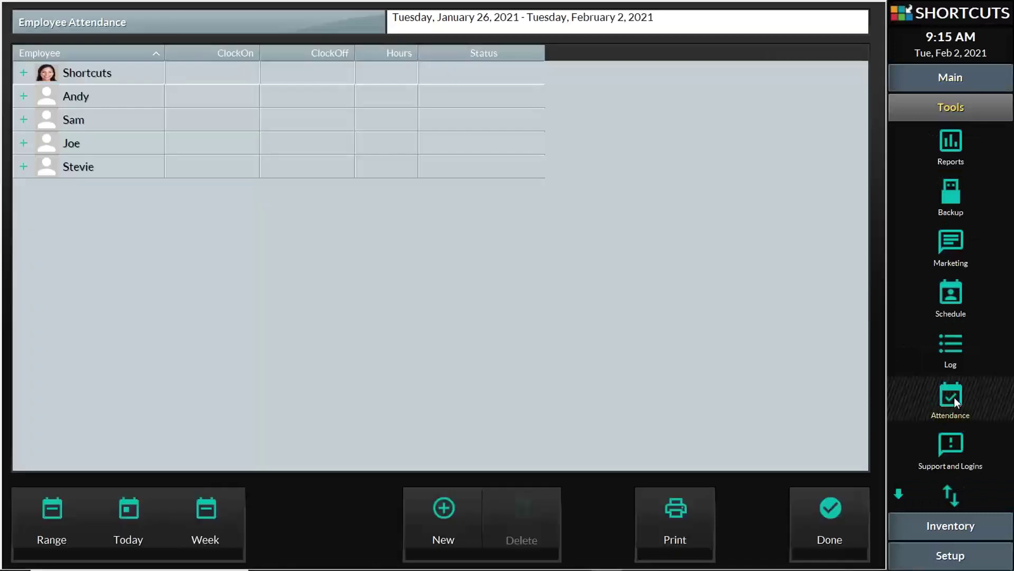
{"action": "left_click", "coordinate": [24, 73]}
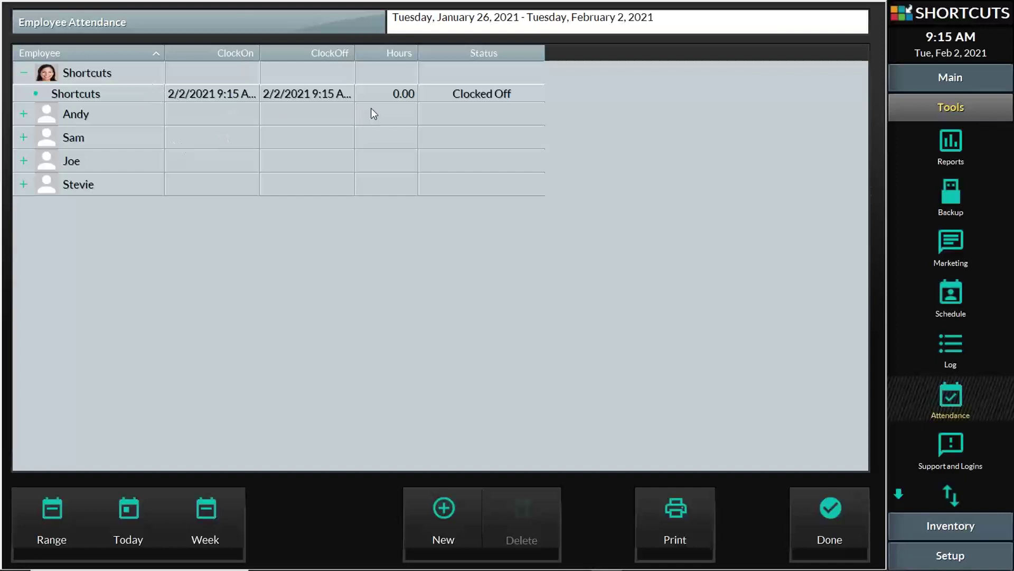
Add a February 1, 2021 shift from 9:00 AM to 5:00 PM for the Shortcuts employee, check it and collapse their entries
{"action": "left_click", "coordinate": [443, 513]}
{"action": "left_click", "coordinate": [688, 297]}
{"action": "left_click", "coordinate": [333, 126]}
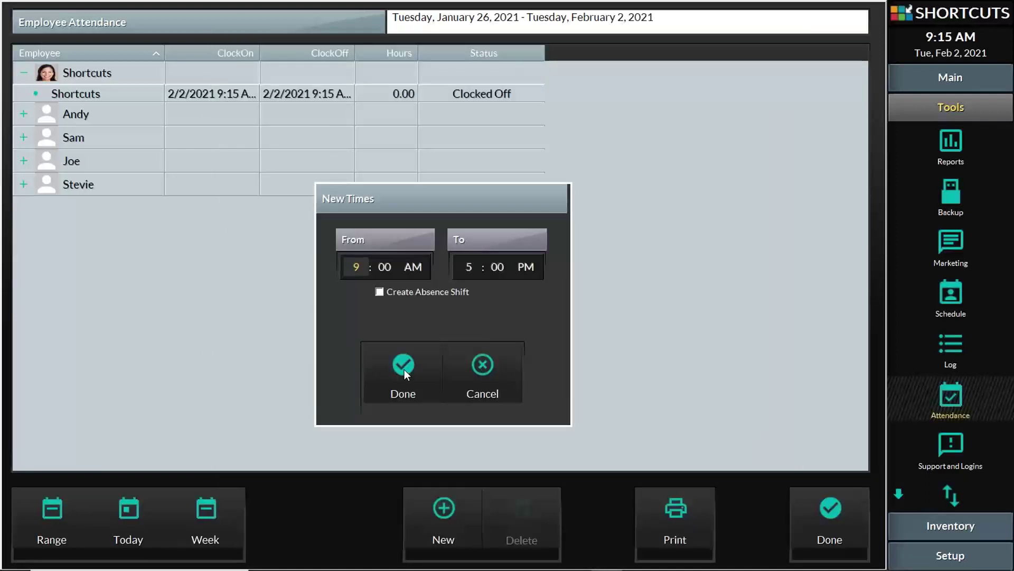
{"action": "left_click", "coordinate": [404, 369]}
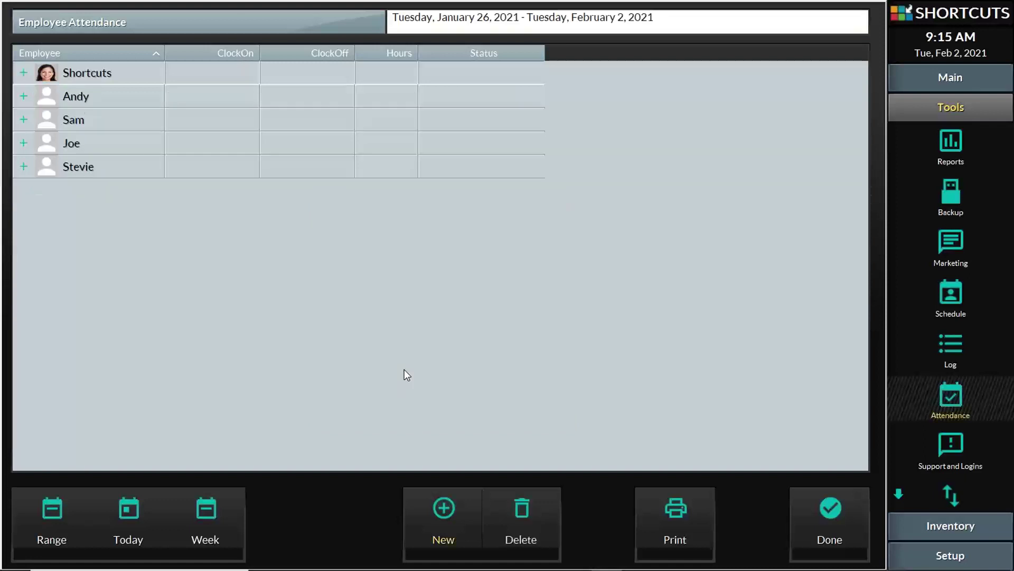
{"action": "left_click", "coordinate": [28, 71]}
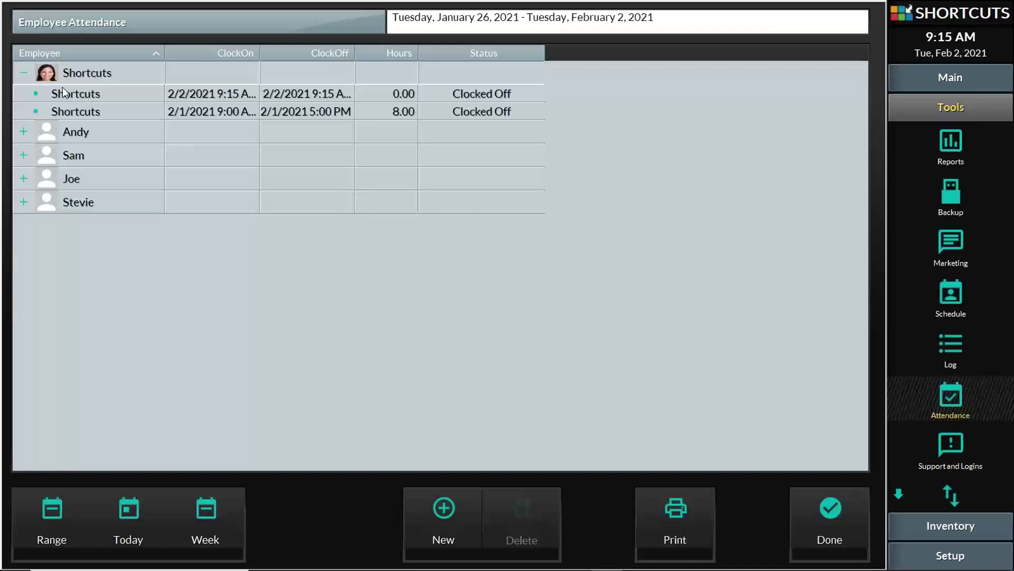
{"action": "left_click", "coordinate": [23, 74]}
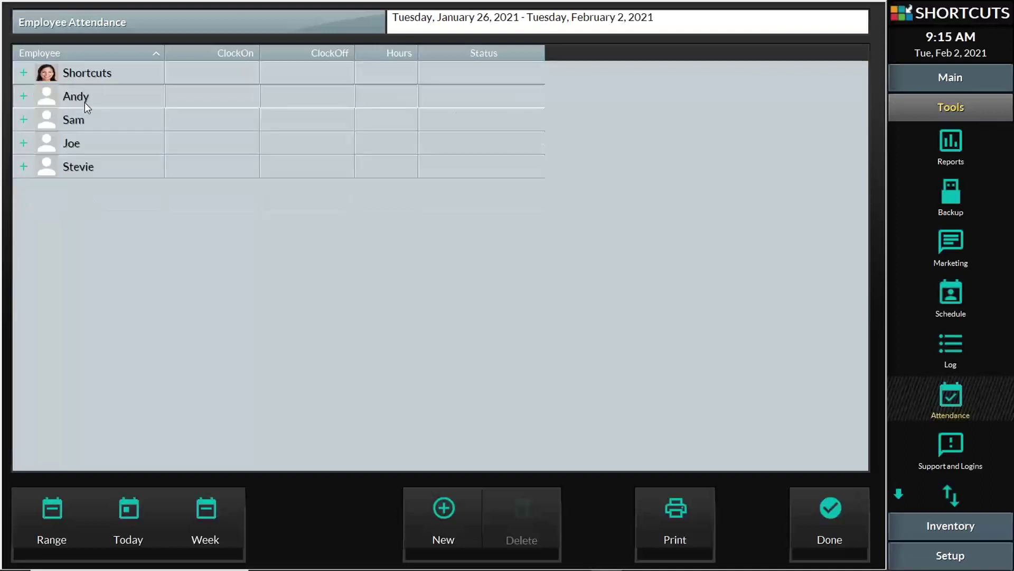
Return to the Performance screen and check the clocking status of the employees at the start of the list
{"action": "left_click", "coordinate": [971, 84]}
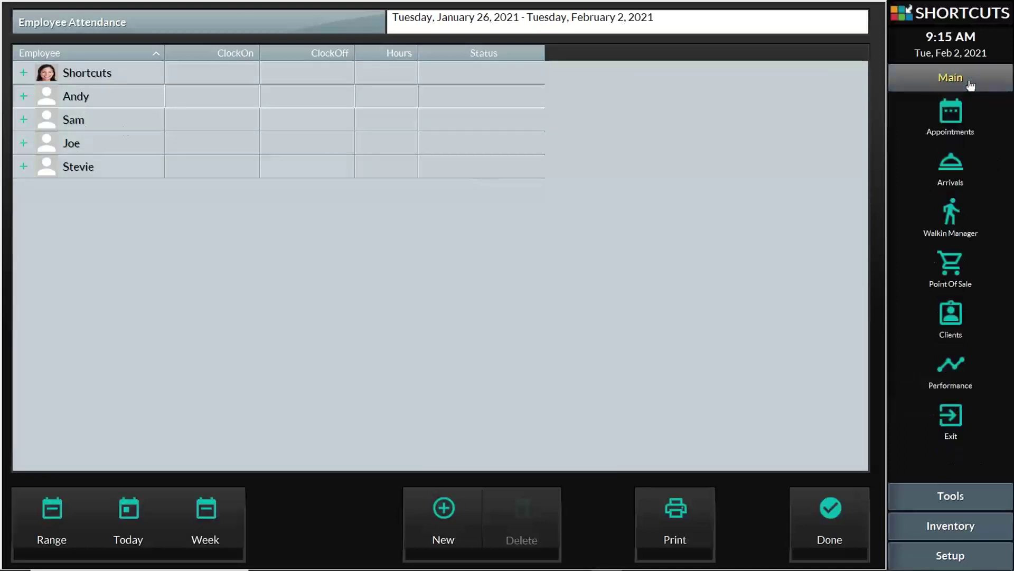
{"action": "left_click", "coordinate": [953, 363]}
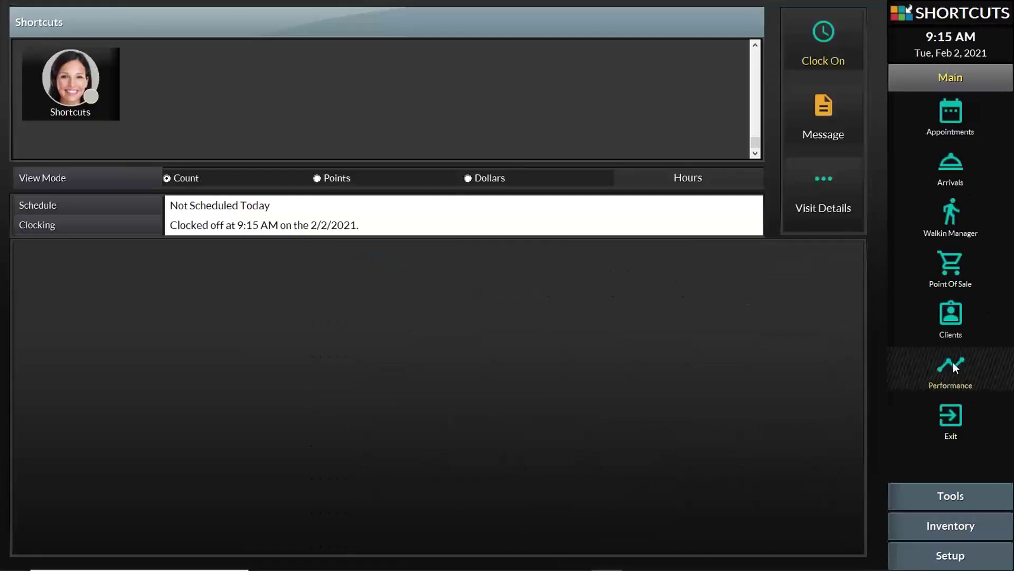
{"action": "left_click", "coordinate": [757, 82]}
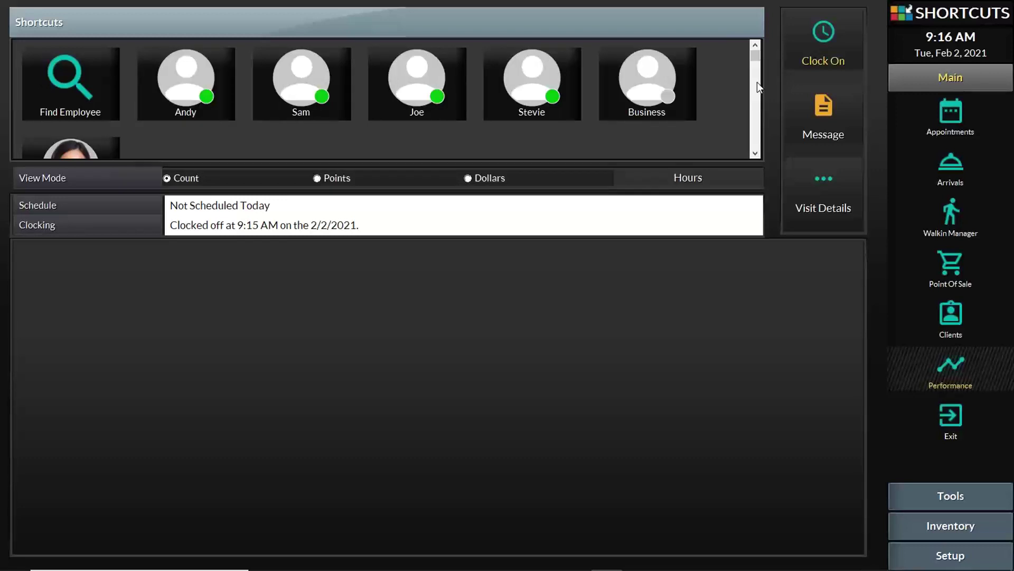
{"action": "left_click", "coordinate": [945, 495]}
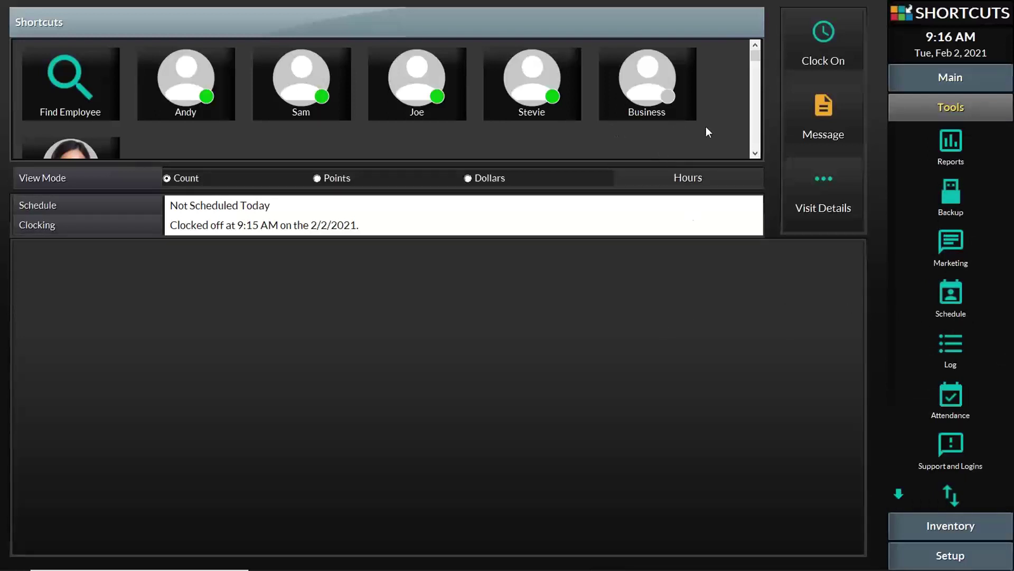
Switch to PowerPoint and run the slide show from the current slide, advancing to the Enter Employee Schedules slide
{"action": "mouse_move", "coordinate": [482, 567]}
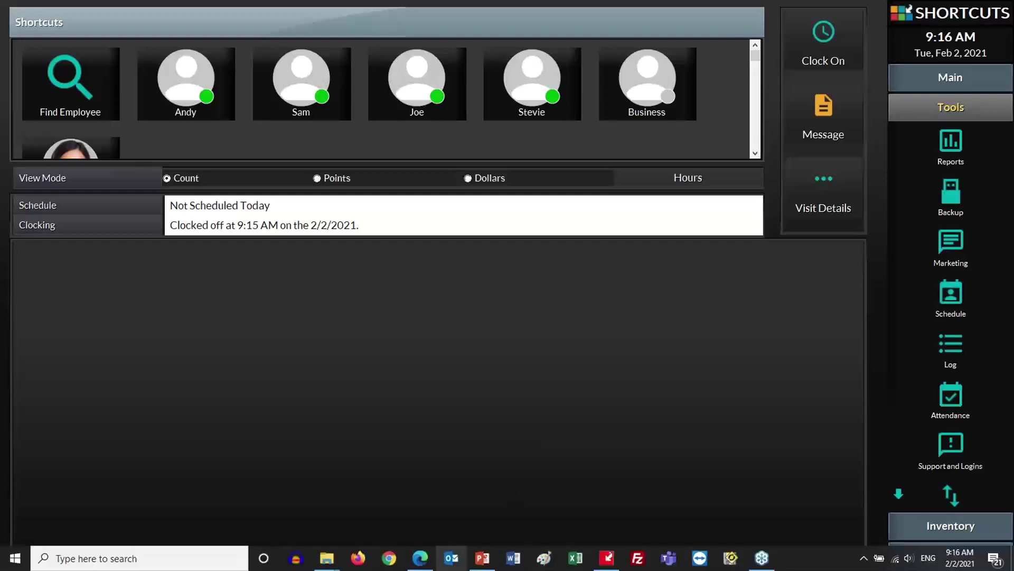
{"action": "left_click", "coordinate": [478, 563]}
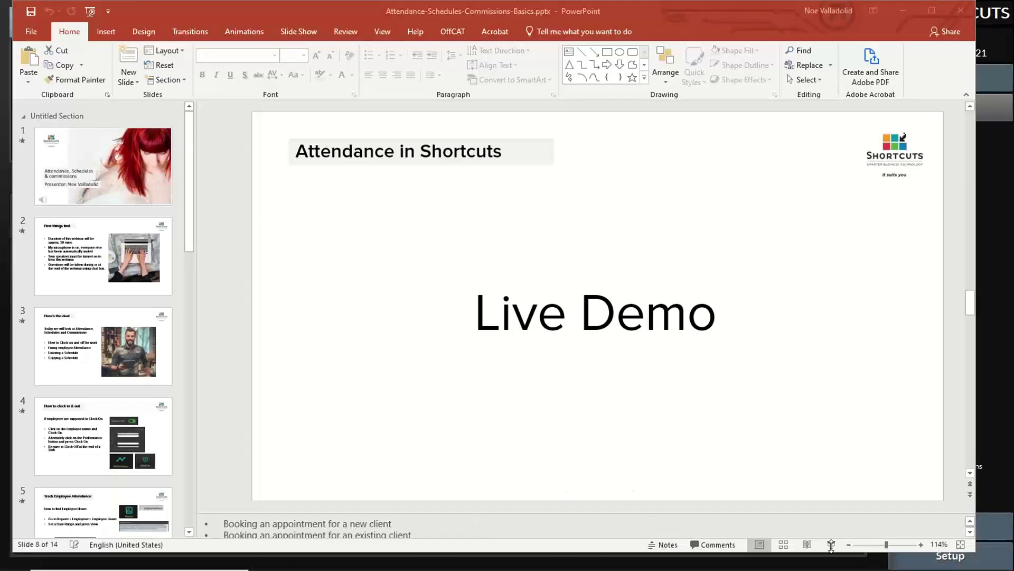
{"action": "left_click", "coordinate": [829, 544]}
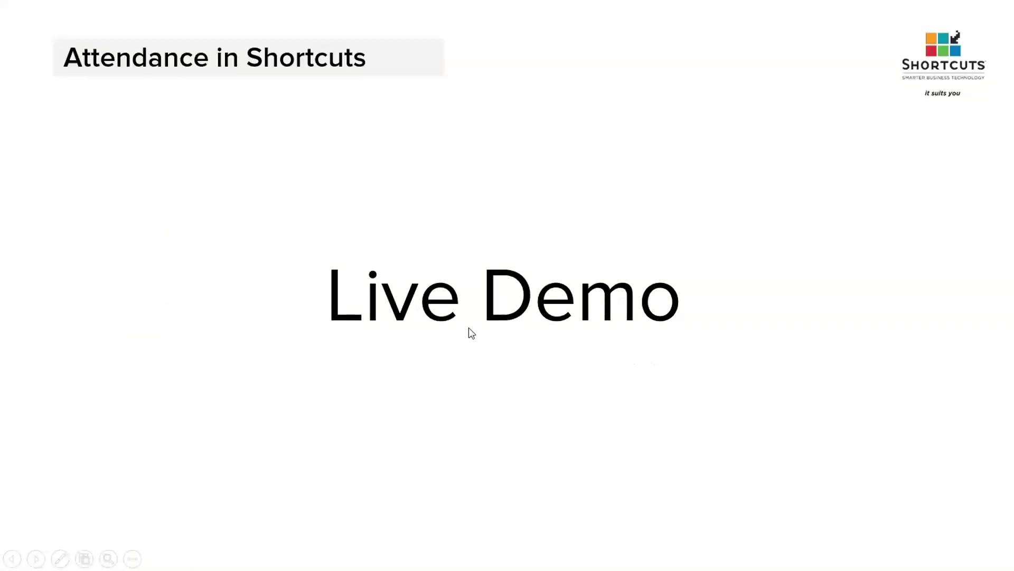
{"action": "key", "text": "Right"}
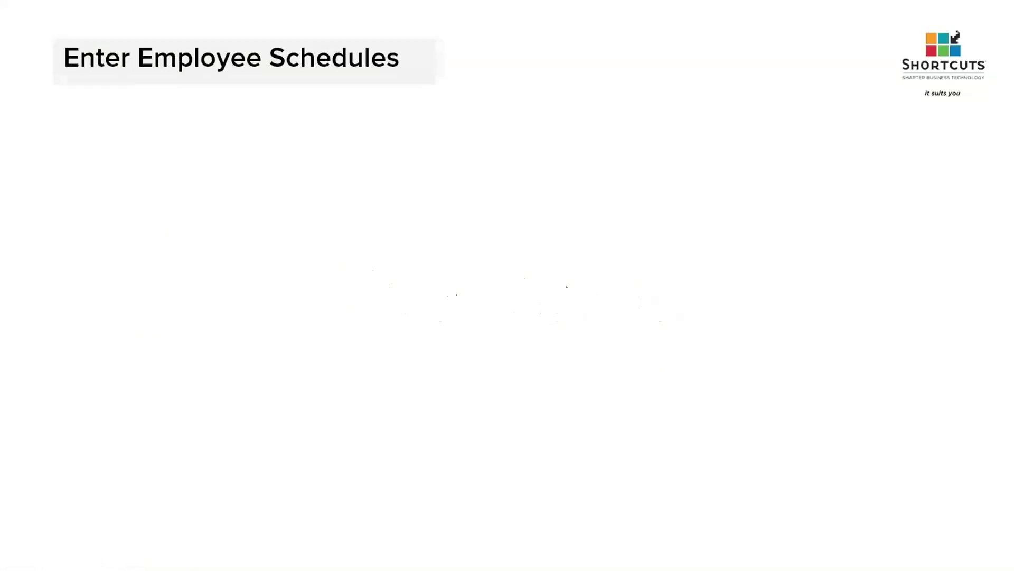
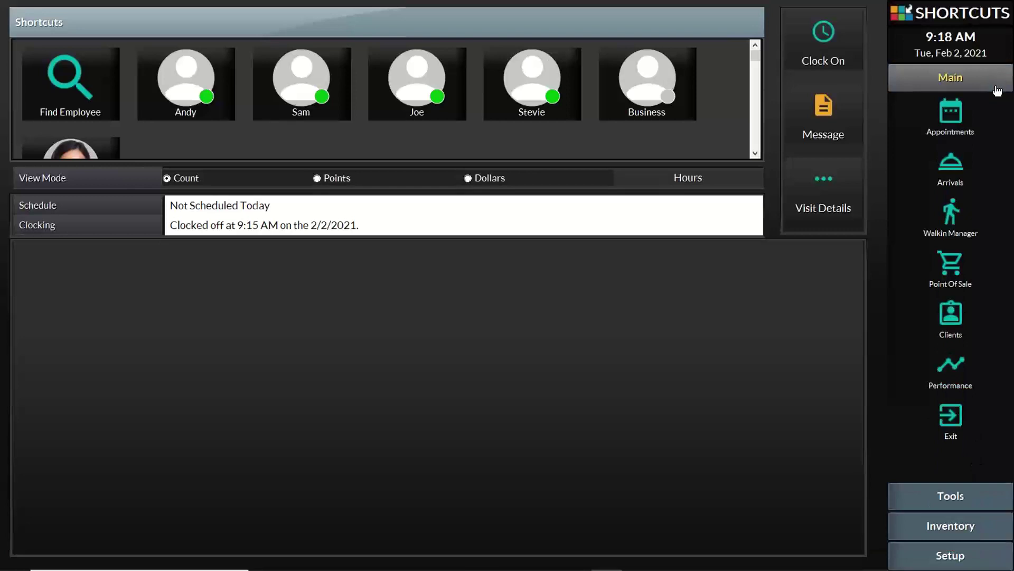
Open the Employee Schedule to view the shifts of all staff
{"action": "left_click", "coordinate": [962, 498]}
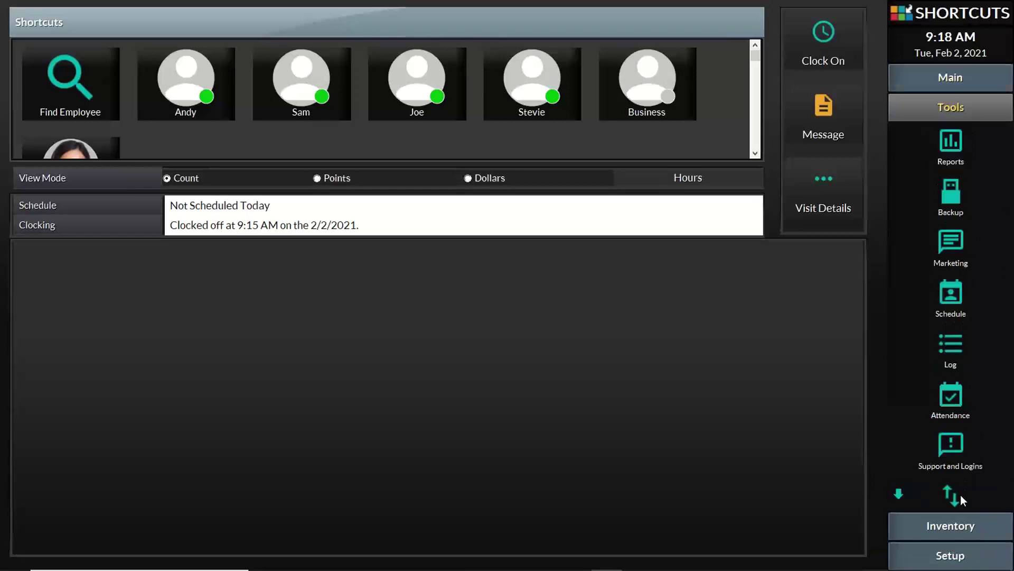
{"action": "left_click", "coordinate": [957, 297]}
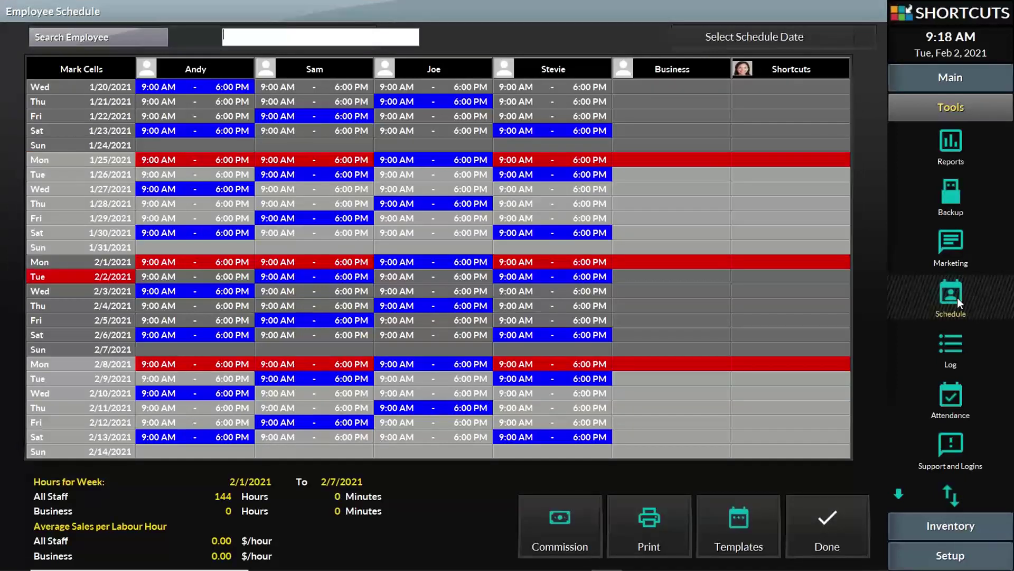
Open the first employee's schedule from their employee record and clear the employee search to list all staff
{"action": "left_click", "coordinate": [968, 557]}
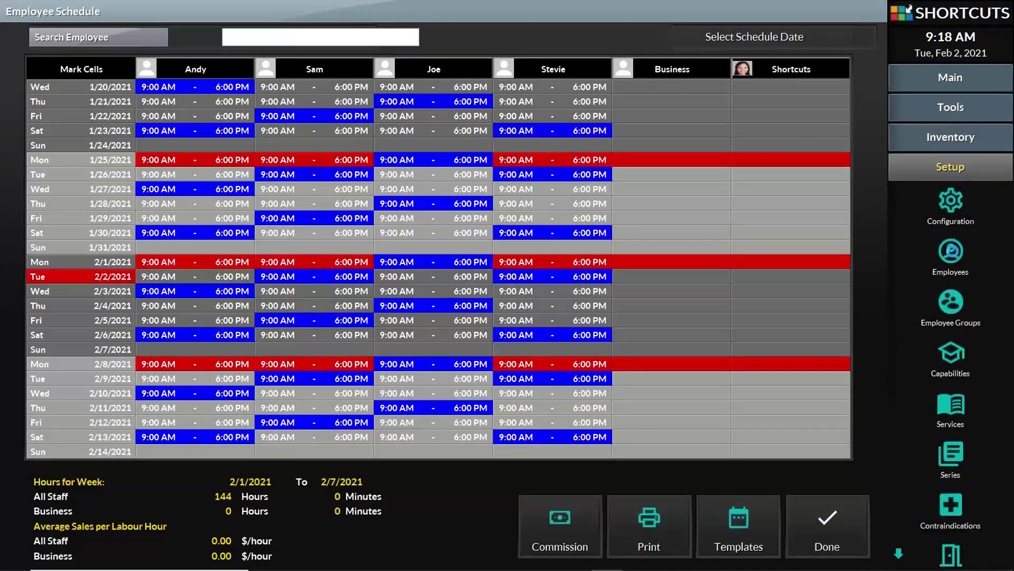
{"action": "left_click", "coordinate": [951, 252]}
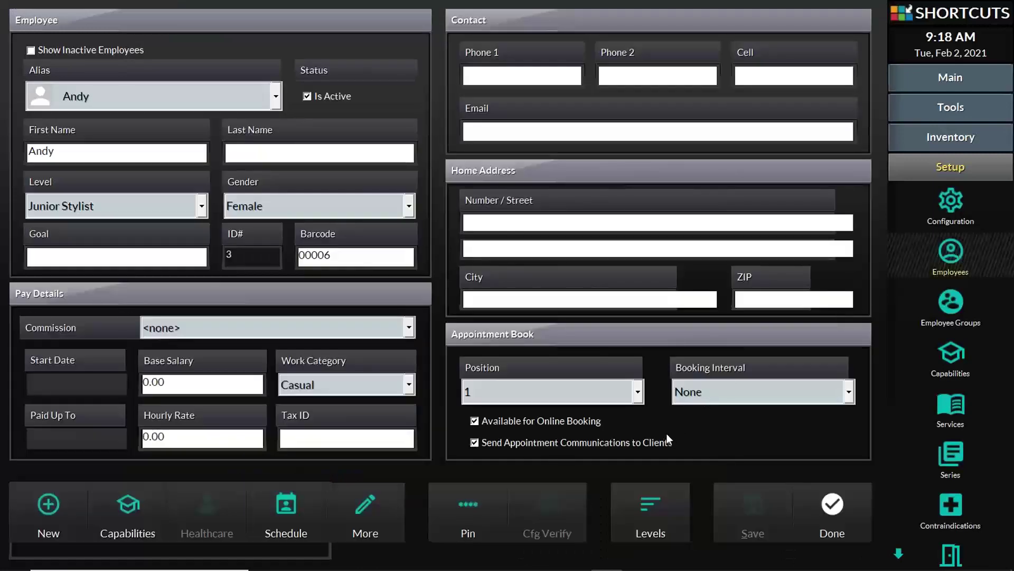
{"action": "left_click", "coordinate": [289, 520]}
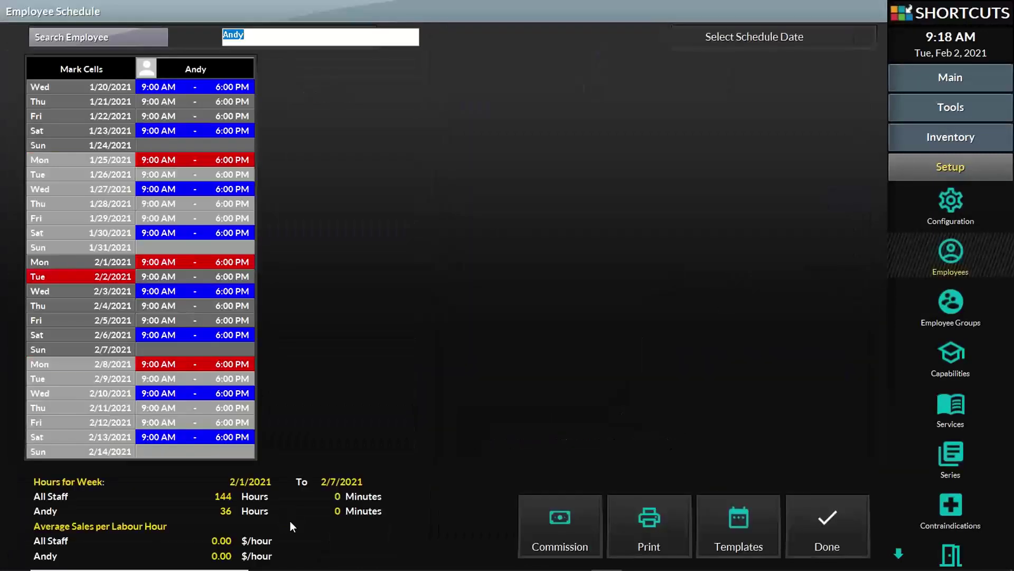
{"action": "key", "text": "BackSpace"}
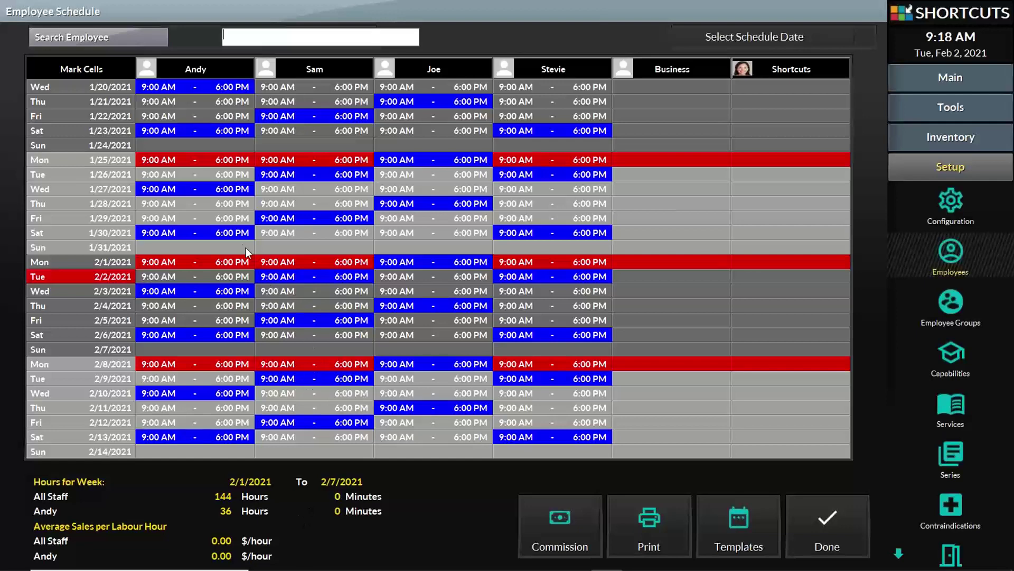
Delete the first employee's shifts from Monday 2/1/2021 through Saturday 2/6/2021
{"action": "left_click", "coordinate": [212, 260]}
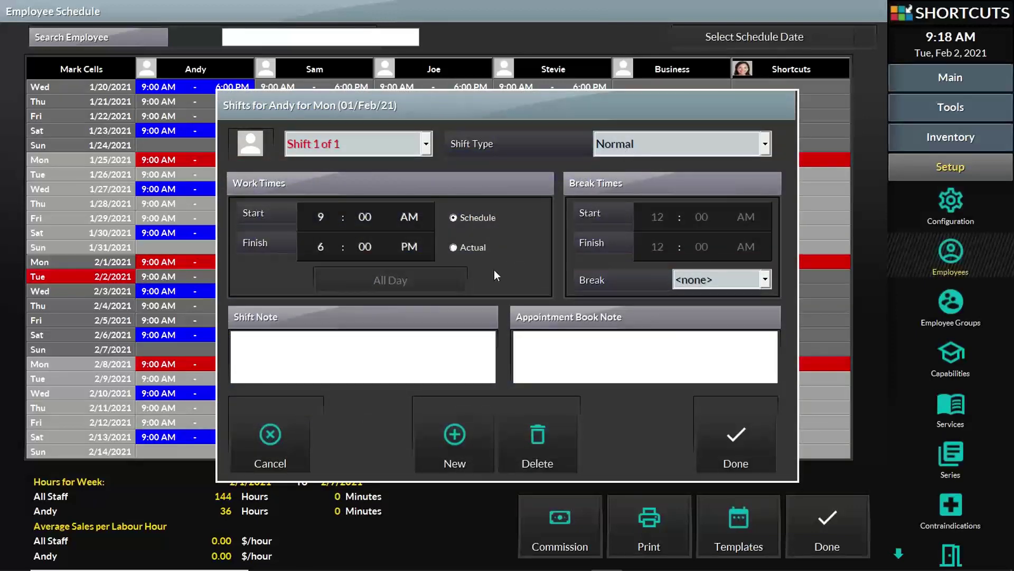
{"action": "left_click", "coordinate": [528, 423]}
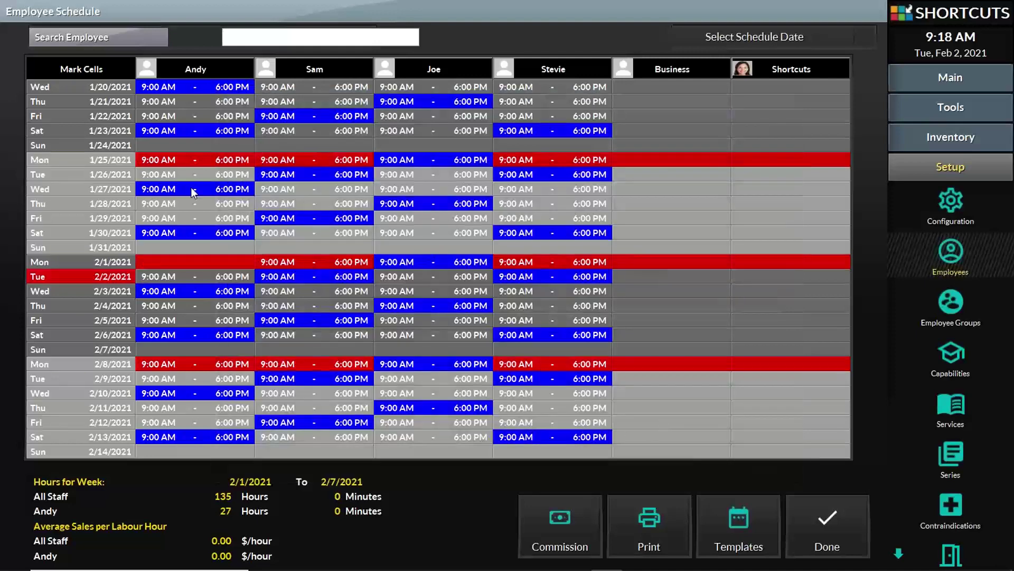
{"action": "left_click", "coordinate": [202, 279]}
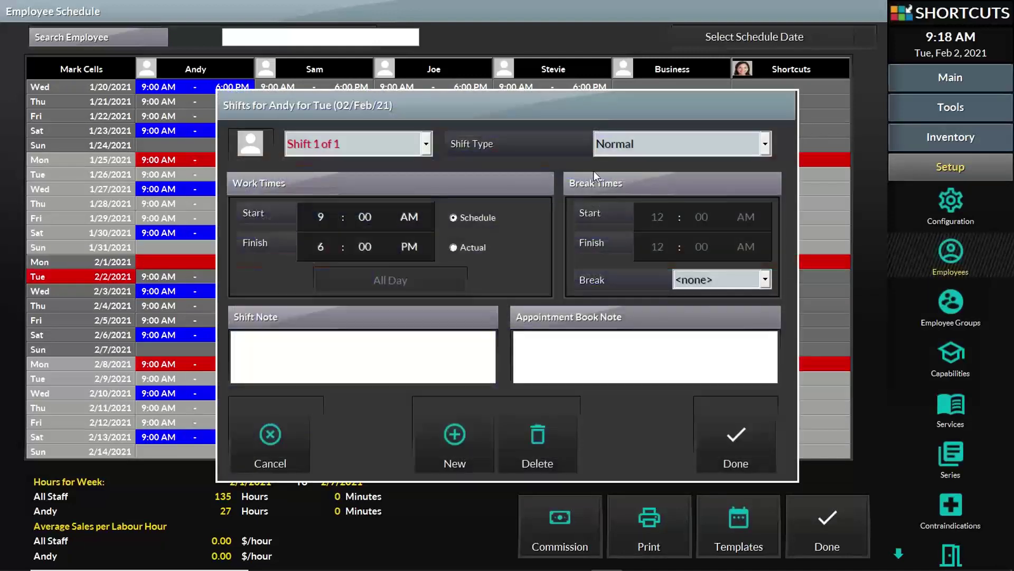
{"action": "left_click", "coordinate": [544, 435]}
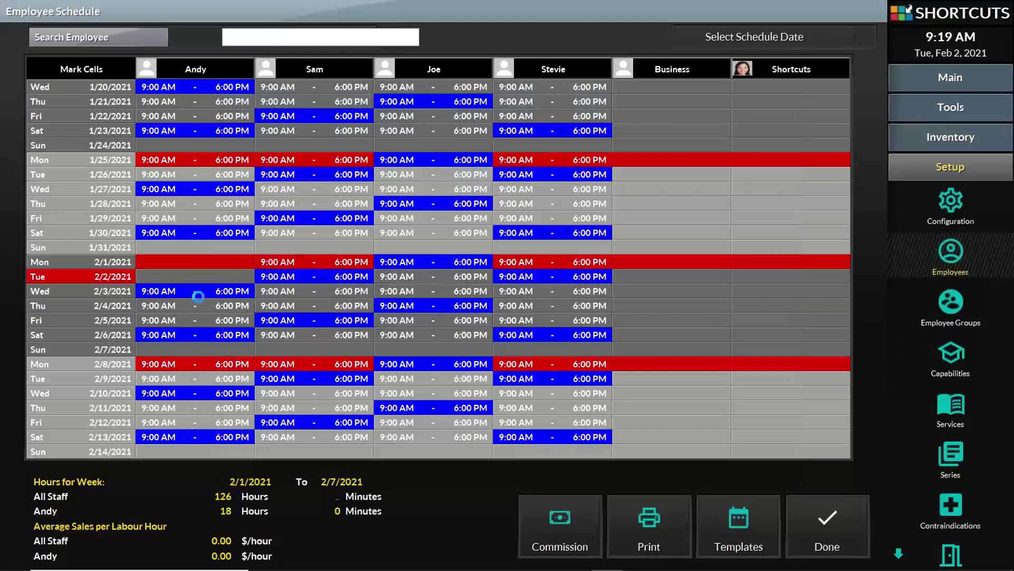
{"action": "left_click", "coordinate": [202, 293]}
{"action": "left_click", "coordinate": [542, 445]}
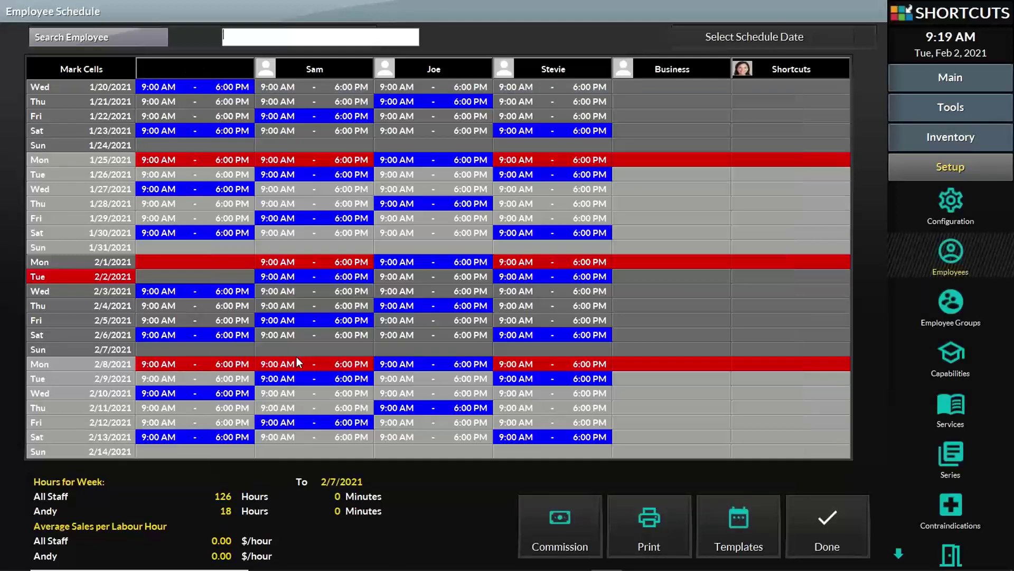
{"action": "left_click", "coordinate": [213, 304]}
{"action": "left_click", "coordinate": [537, 416]}
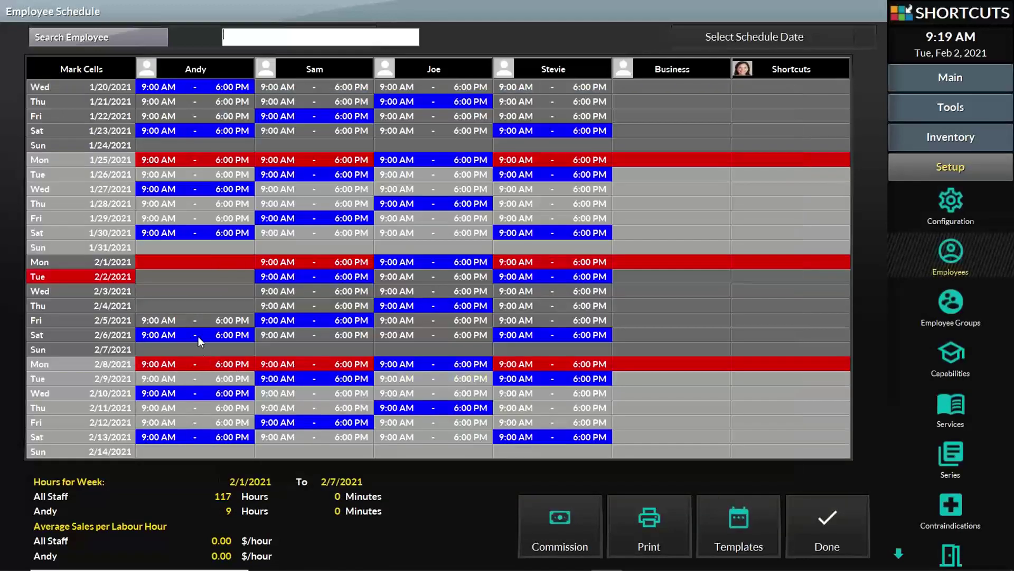
{"action": "left_click", "coordinate": [199, 318]}
{"action": "left_click", "coordinate": [539, 444]}
{"action": "left_click", "coordinate": [192, 333]}
{"action": "left_click", "coordinate": [558, 441]}
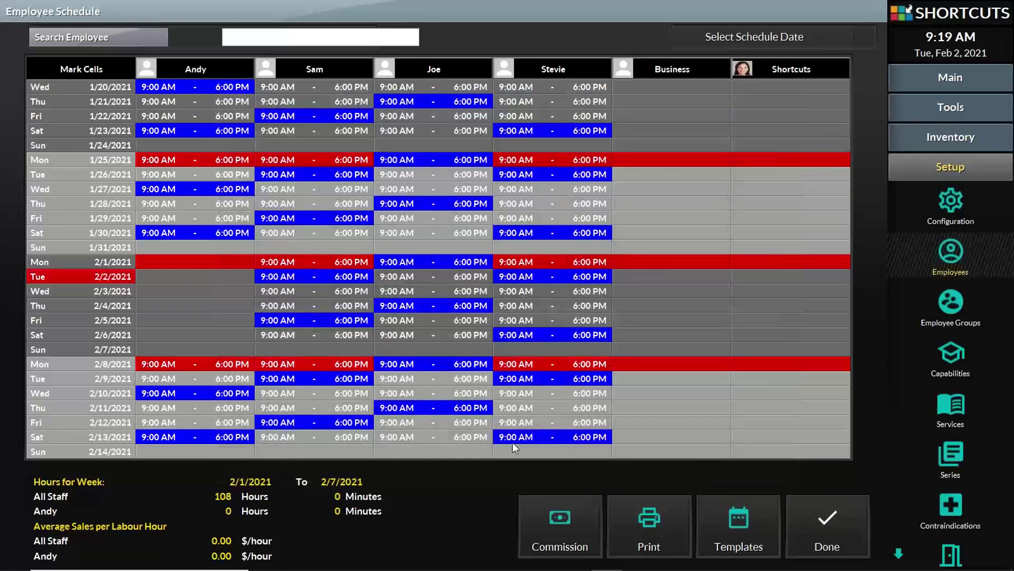
Review the shift types for the first employee's Tuesday 2/2/2021 shift and add it as Normal, 9:00 AM to 6:00 PM
{"action": "left_click", "coordinate": [192, 278]}
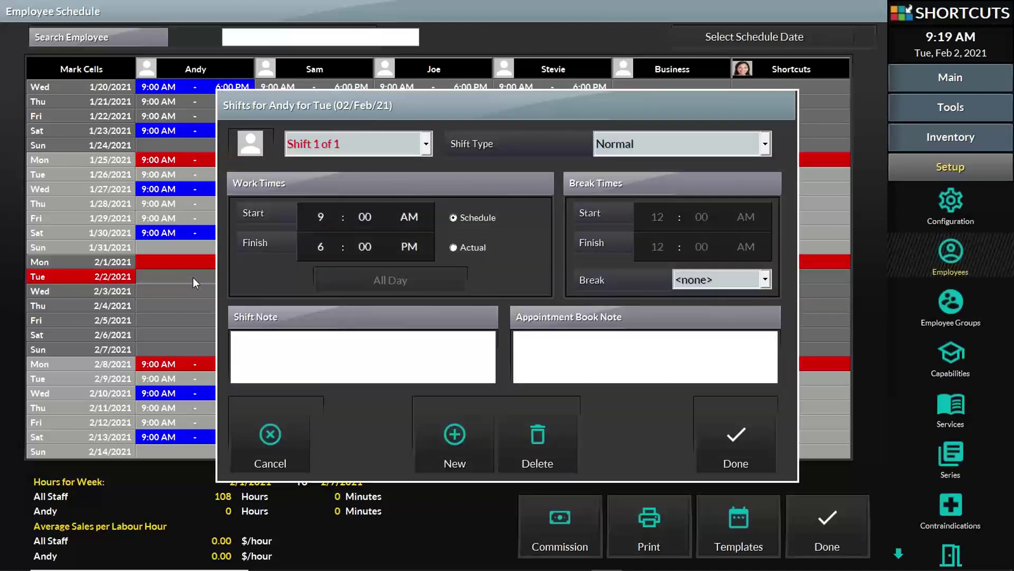
{"action": "left_click", "coordinate": [629, 150]}
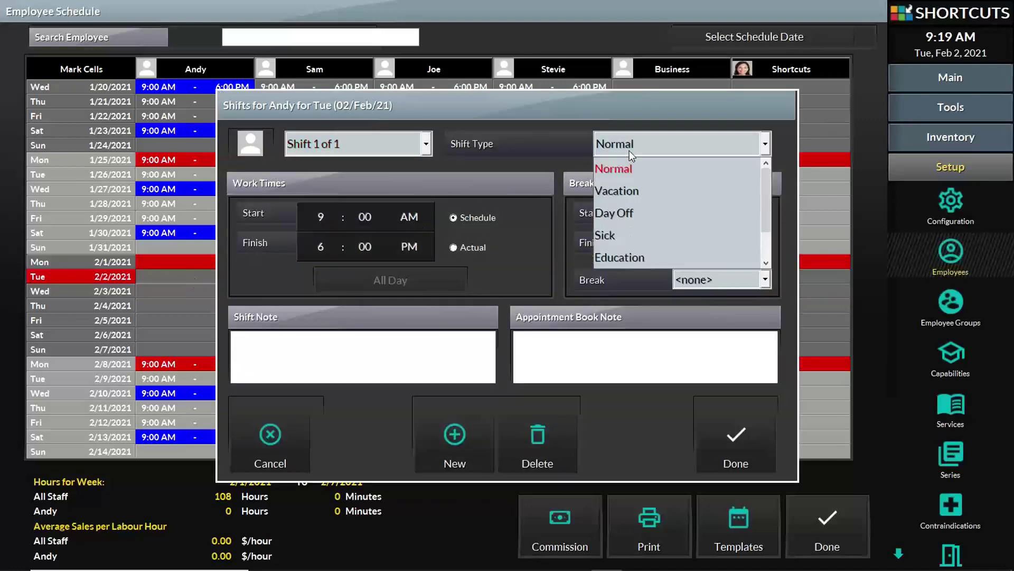
{"action": "left_click", "coordinate": [629, 151]}
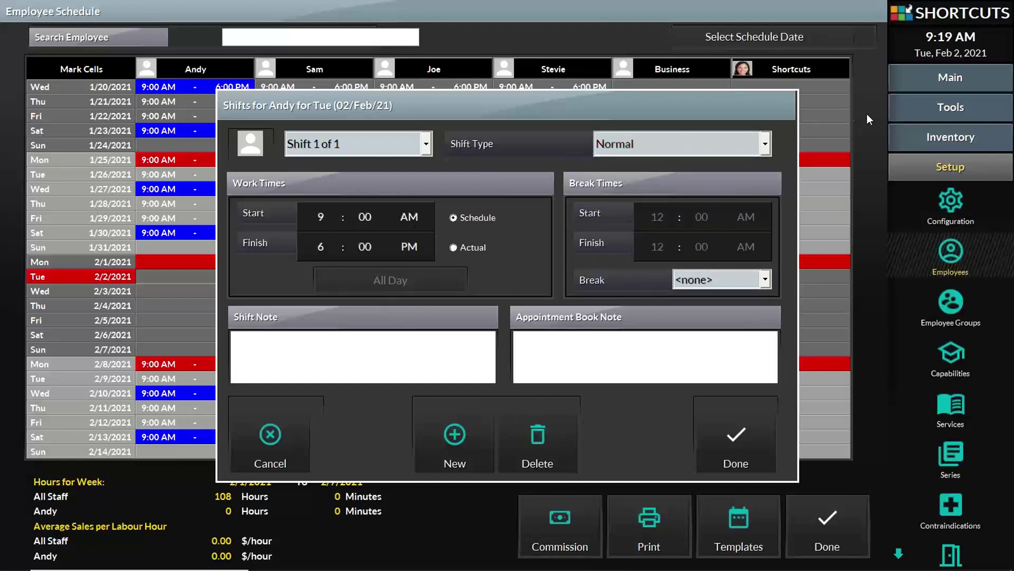
{"action": "left_click", "coordinate": [724, 430]}
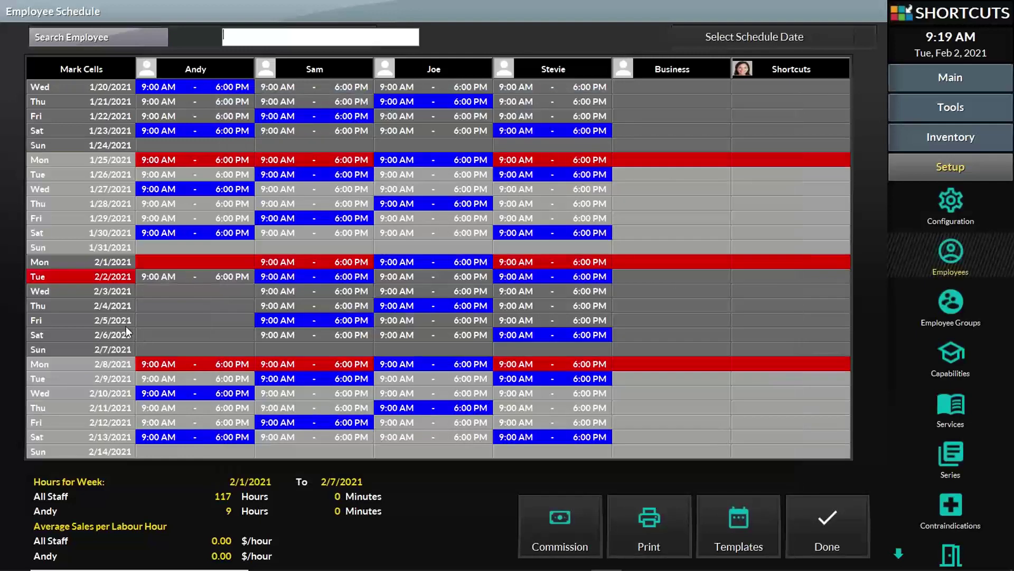
Add the first employee's Normal shifts: Wednesday 2/3/2021, 9:00 AM to 6:00 PM, and Thursday 2/4 and Friday 2/5, 9:00 AM to 3:00 PM
{"action": "left_click", "coordinate": [192, 290]}
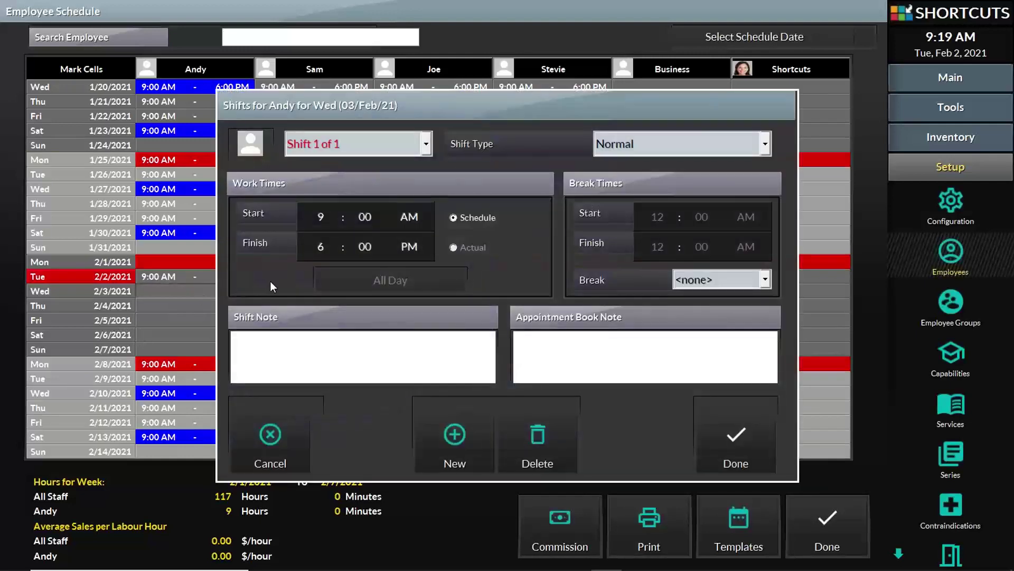
{"action": "left_click", "coordinate": [735, 430]}
{"action": "left_click", "coordinate": [183, 305]}
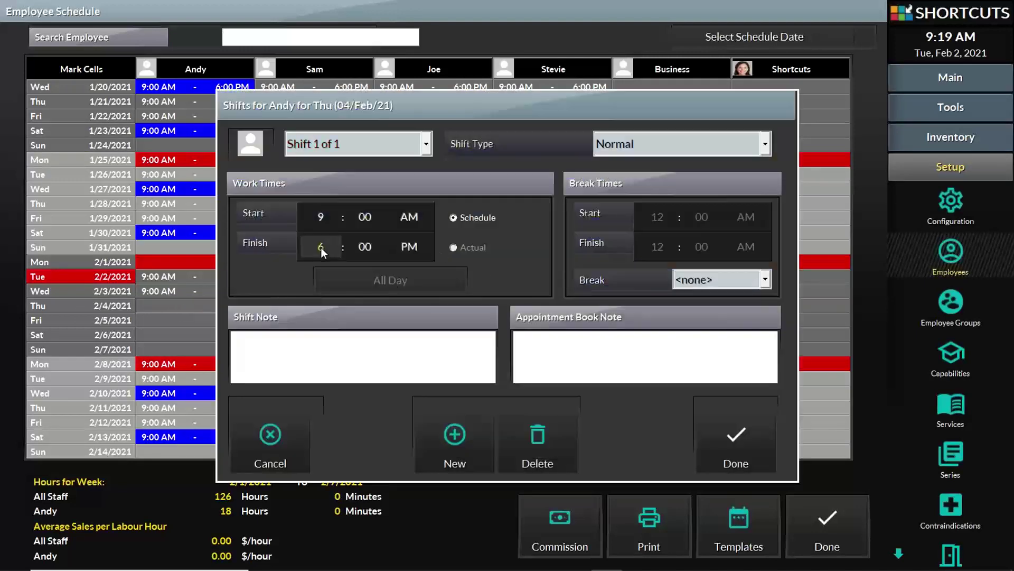
{"action": "left_click", "coordinate": [321, 247]}
{"action": "type", "text": "3"}
{"action": "left_click", "coordinate": [741, 443]}
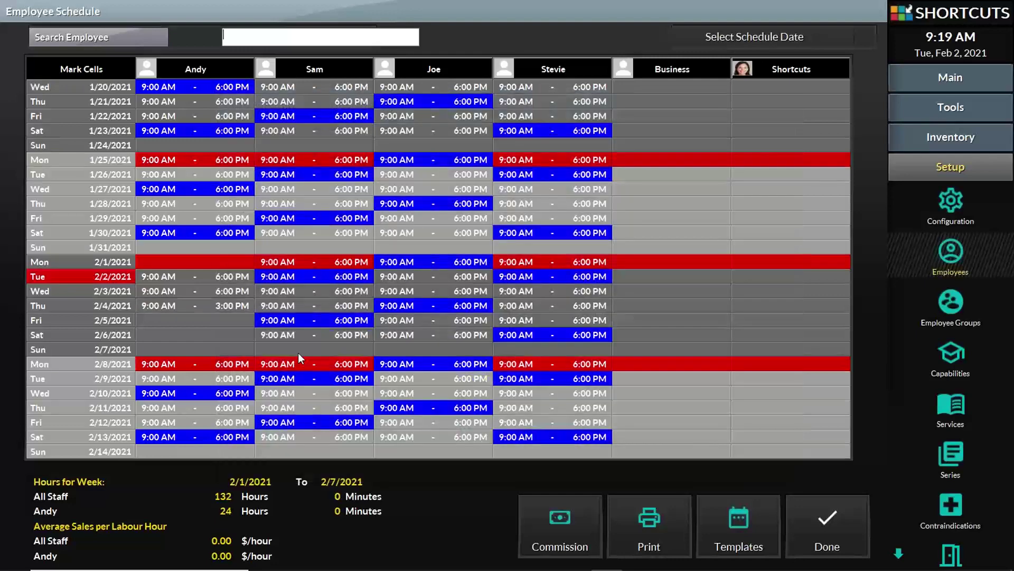
{"action": "left_click", "coordinate": [206, 316]}
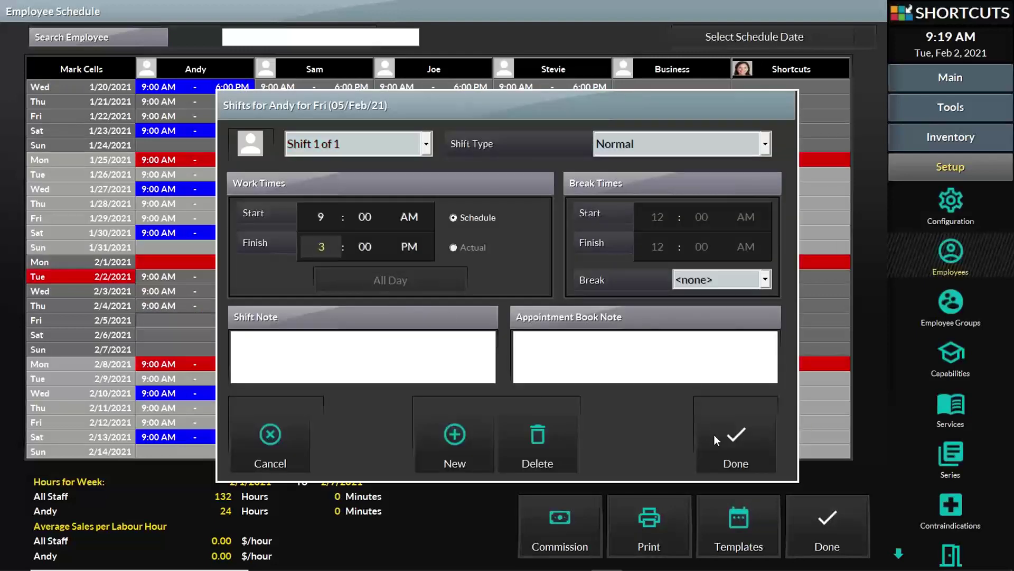
{"action": "left_click", "coordinate": [726, 439]}
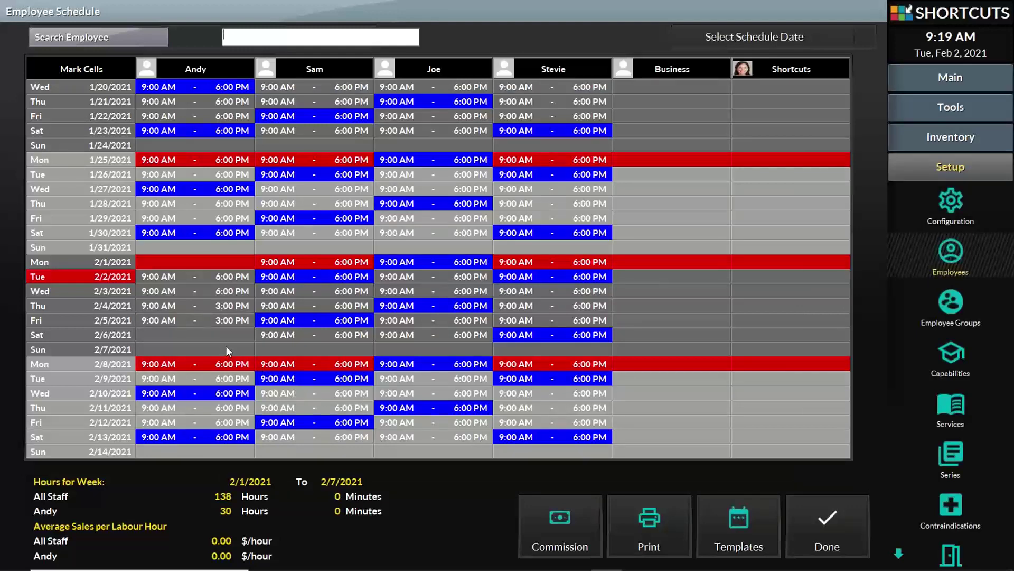
Enter Saturday 2/6/2021 as a Day Off for the first employee and Sunday 2/7/2021 as Normal, 9:00 AM to 5:00 PM
{"action": "left_click", "coordinate": [208, 331]}
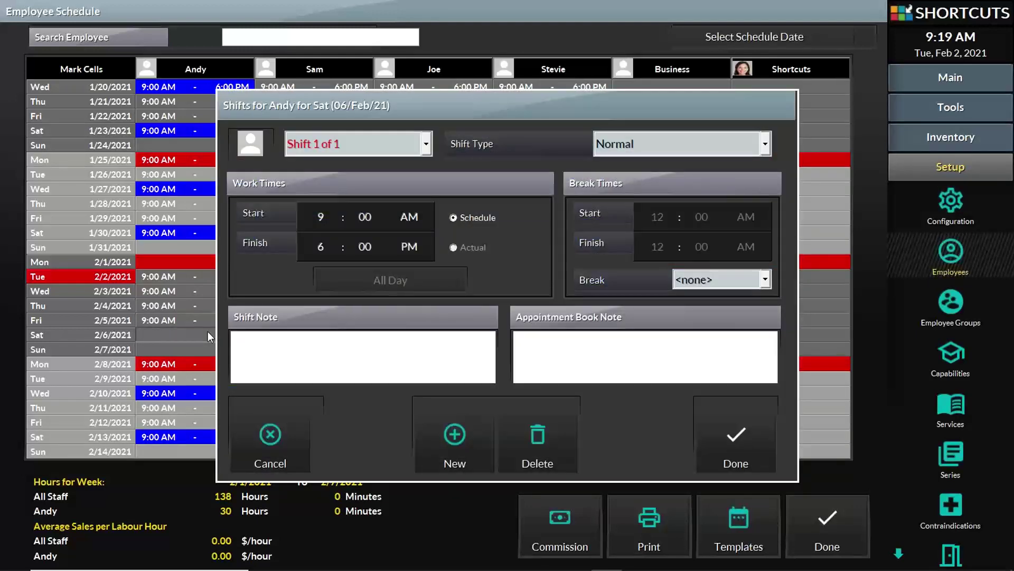
{"action": "left_click", "coordinate": [683, 139]}
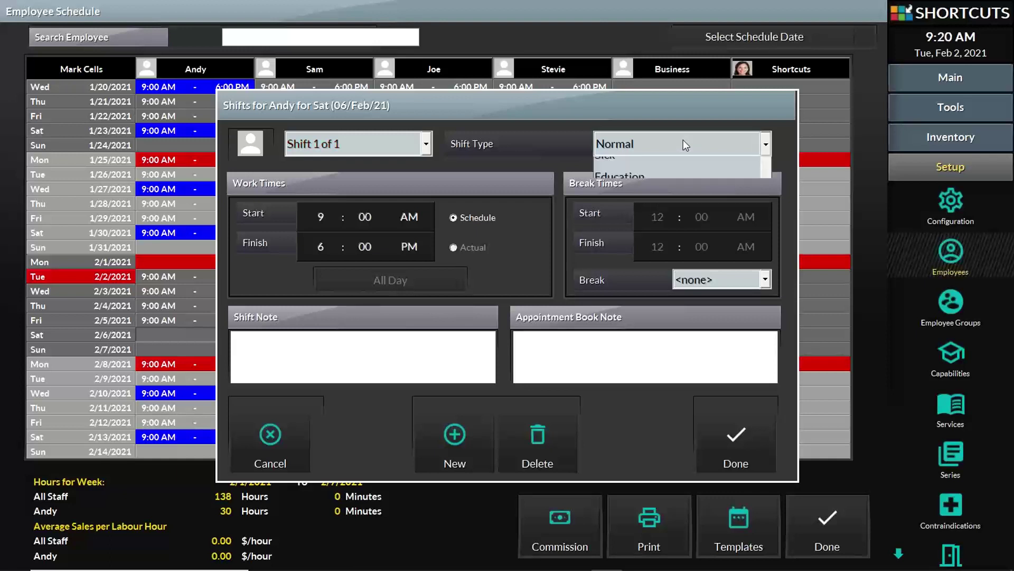
{"action": "left_click", "coordinate": [683, 139]}
{"action": "left_click", "coordinate": [683, 140]}
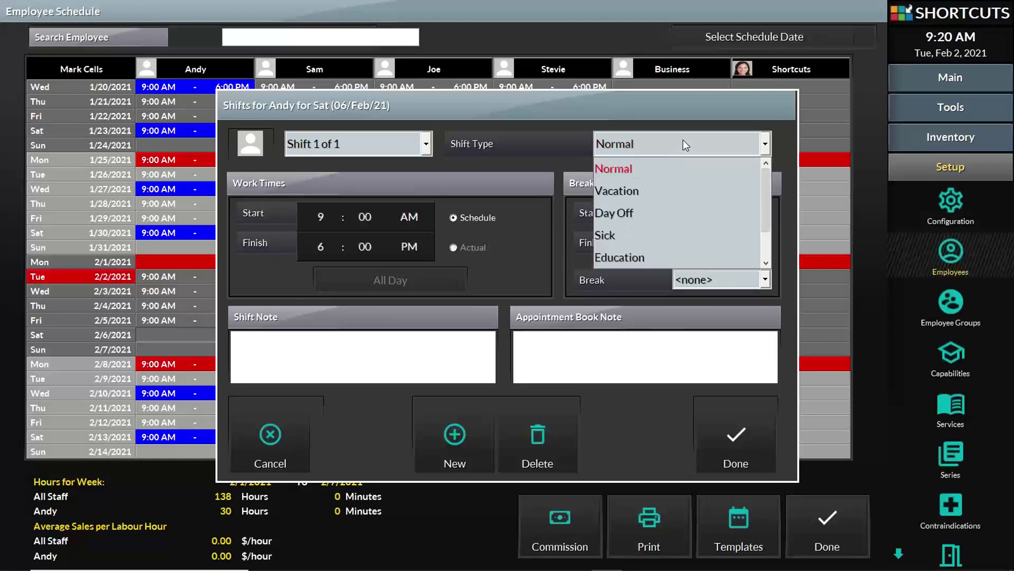
{"action": "left_click", "coordinate": [632, 217]}
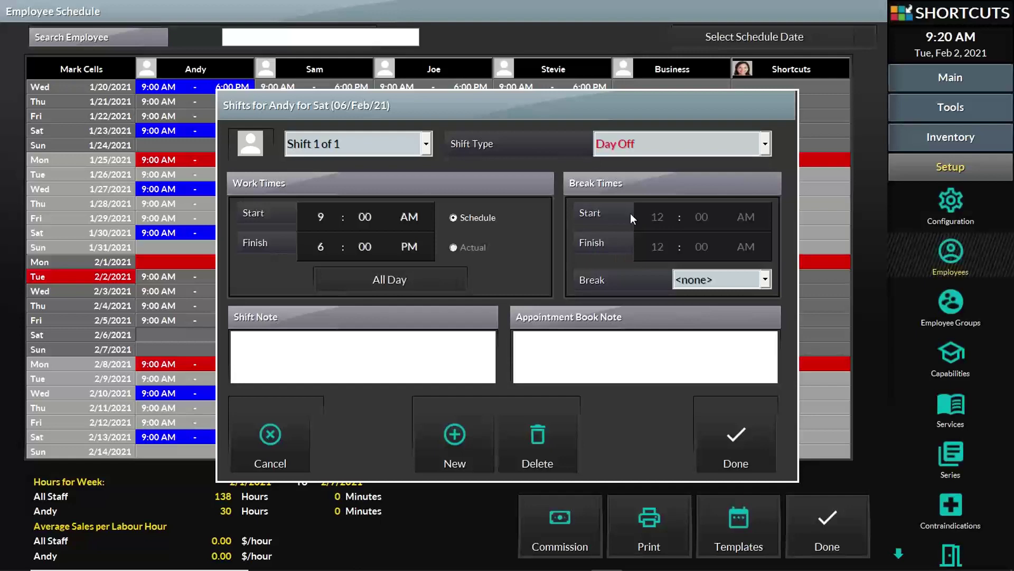
{"action": "left_click", "coordinate": [737, 431]}
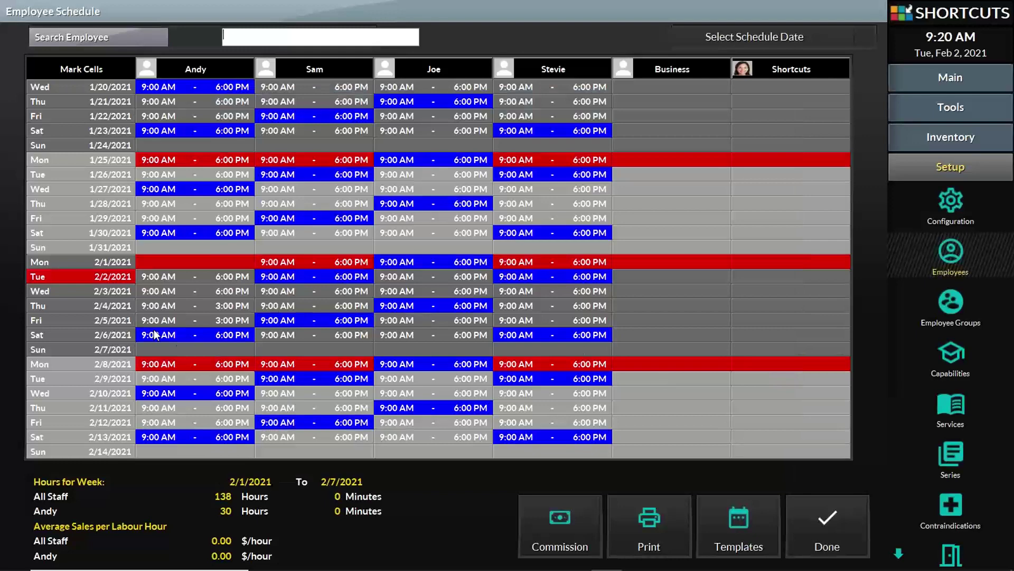
{"action": "left_click", "coordinate": [198, 352]}
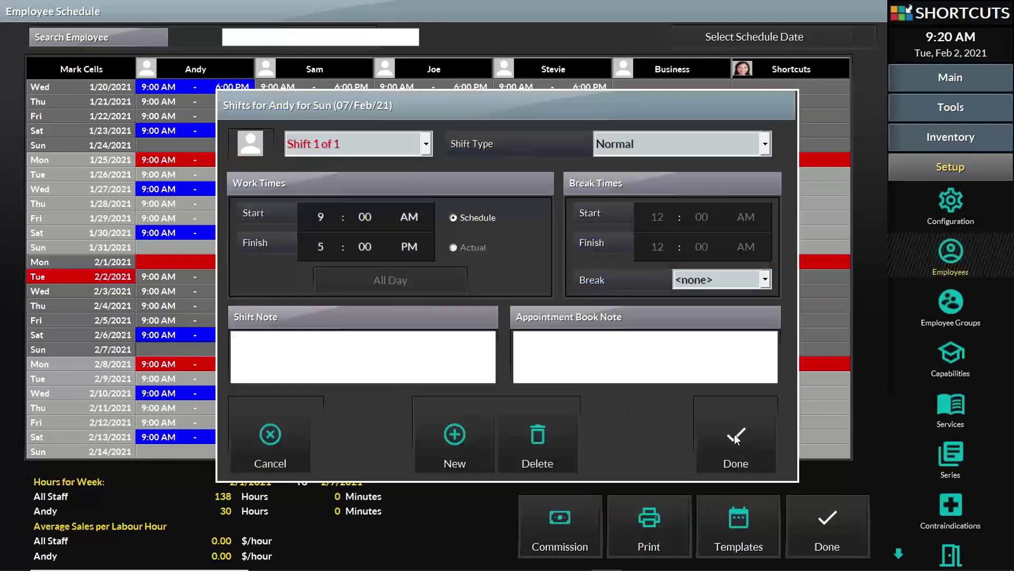
{"action": "left_click", "coordinate": [735, 434]}
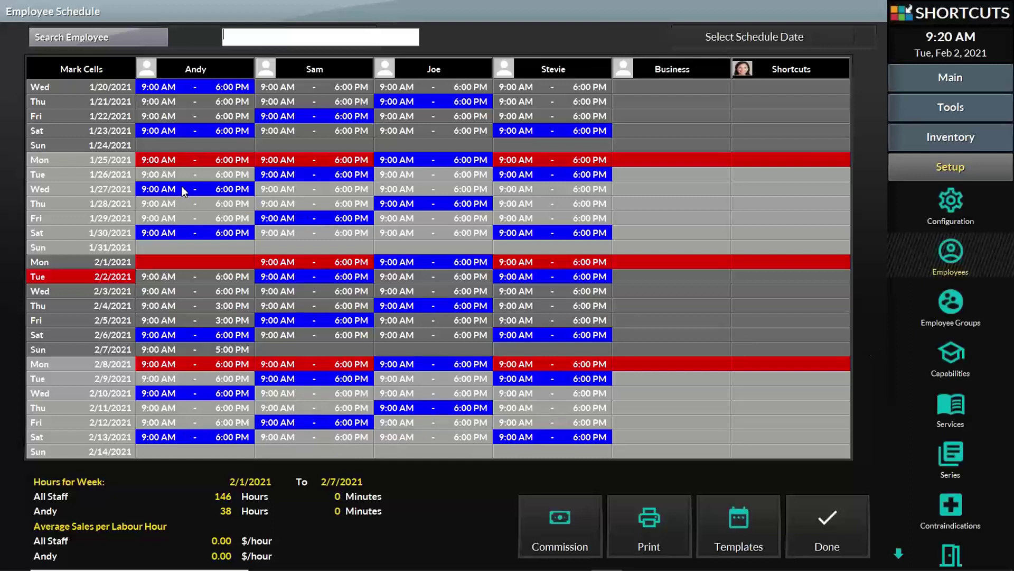
Repeat the first employee's schedule from 2/1/2021 through 2/7/2021 until 8/29/2021, overwriting existing entries, and unmark the cells
{"action": "left_click", "coordinate": [81, 70]}
{"action": "left_click", "coordinate": [195, 262]}
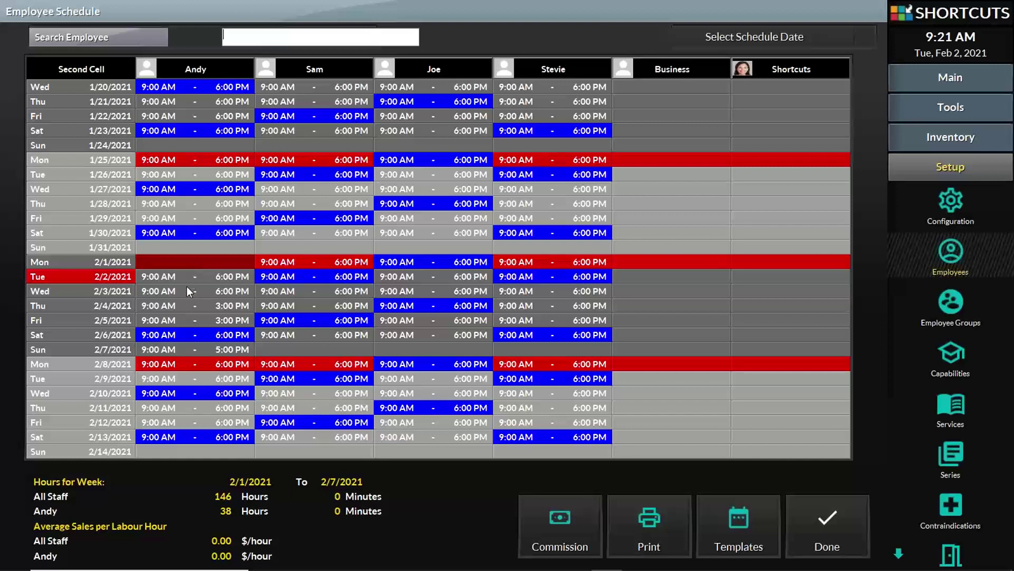
{"action": "left_click", "coordinate": [179, 347]}
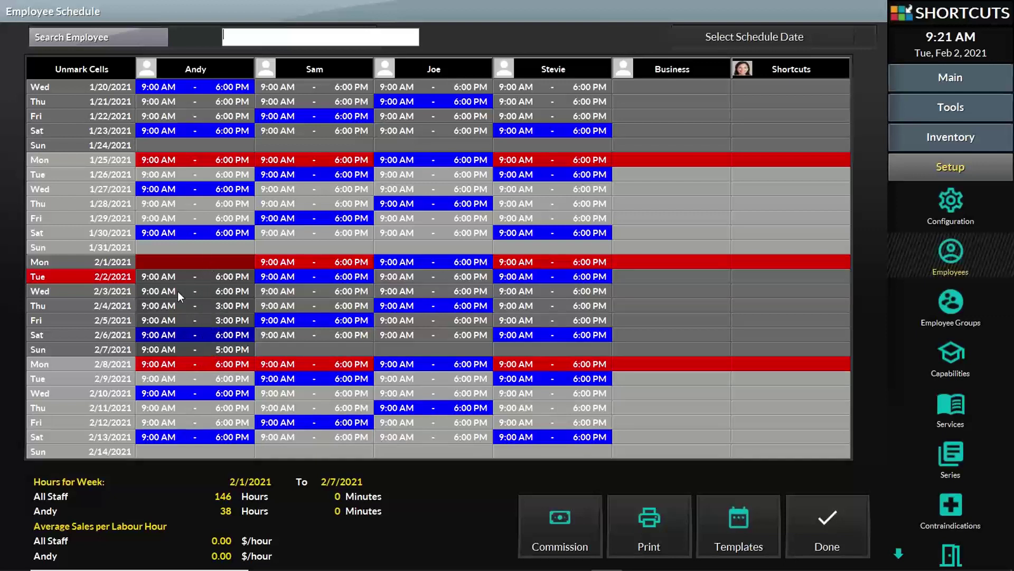
{"action": "right_click", "coordinate": [200, 293]}
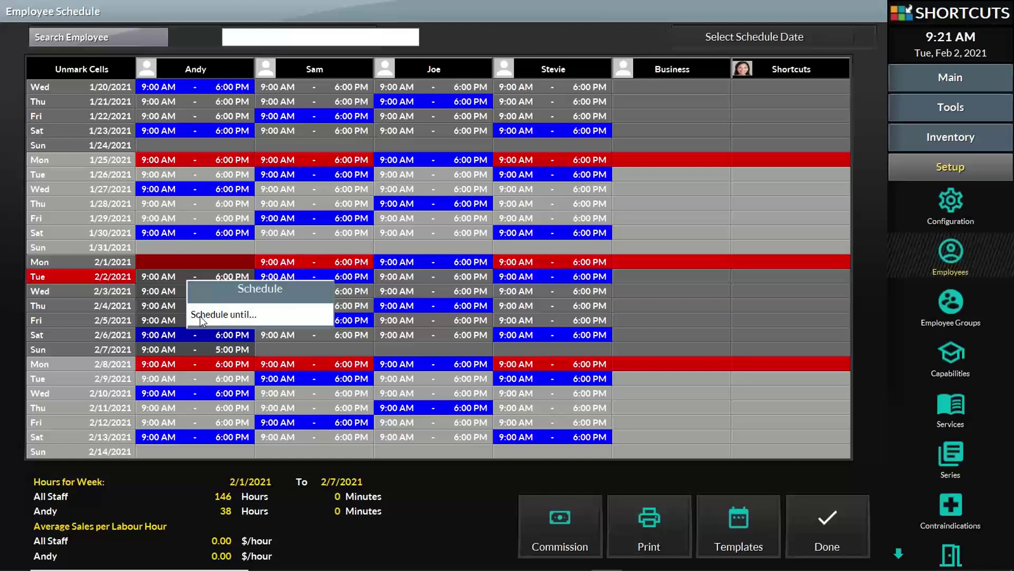
{"action": "left_click", "coordinate": [200, 316]}
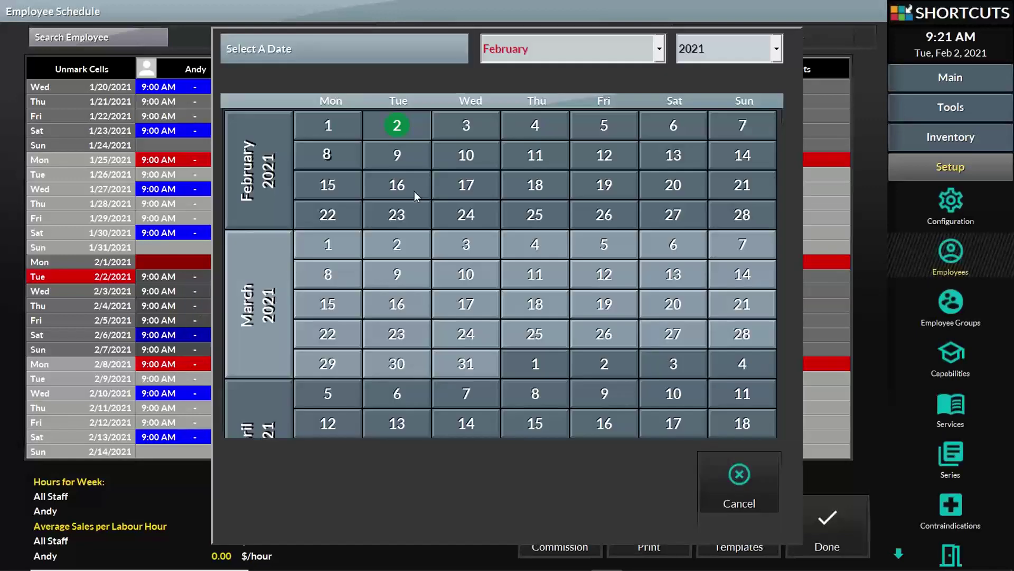
{"action": "left_click", "coordinate": [540, 48]}
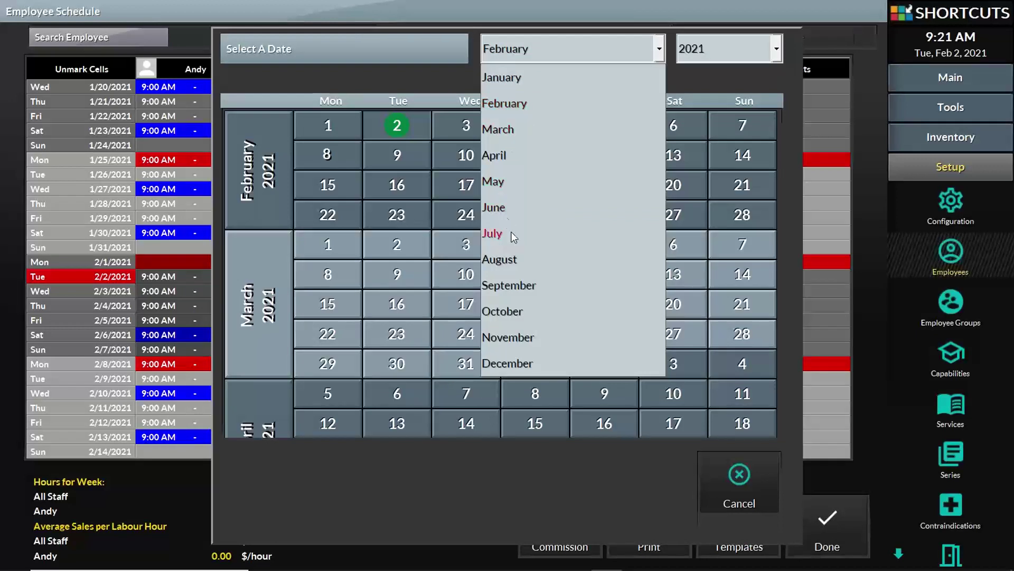
{"action": "left_click", "coordinate": [509, 259]}
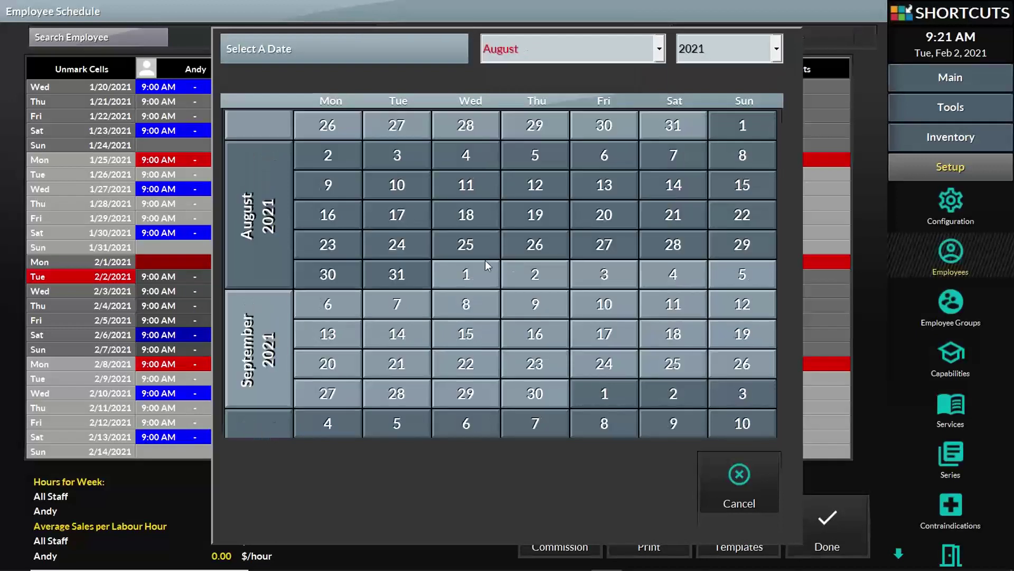
{"action": "left_click", "coordinate": [737, 249]}
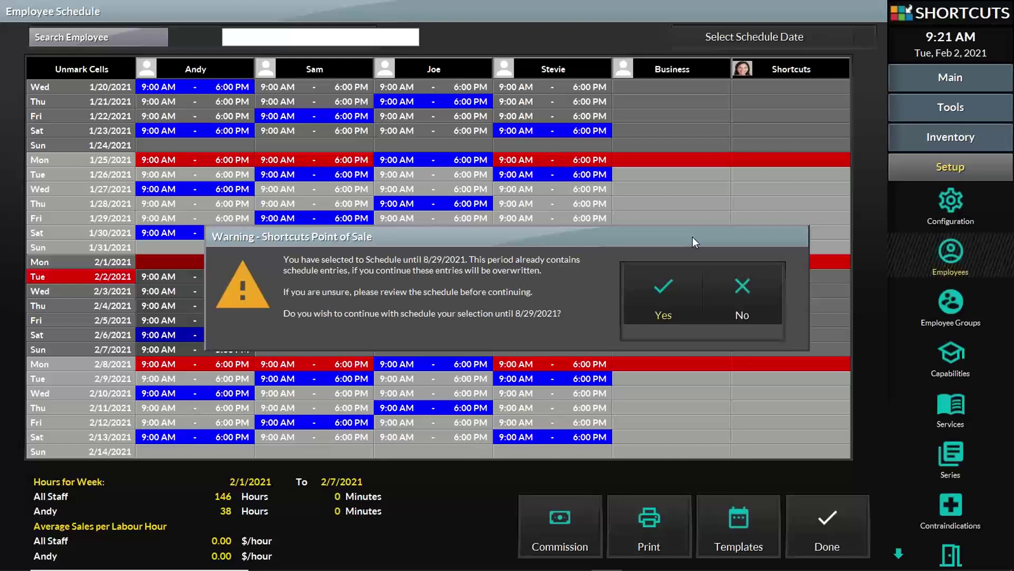
{"action": "left_click", "coordinate": [655, 293]}
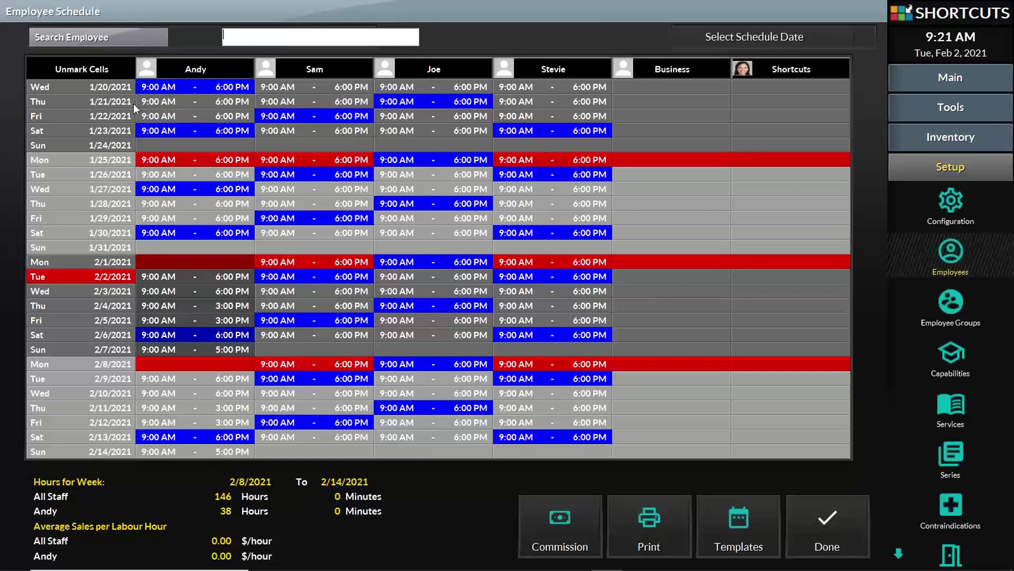
{"action": "left_click", "coordinate": [78, 69]}
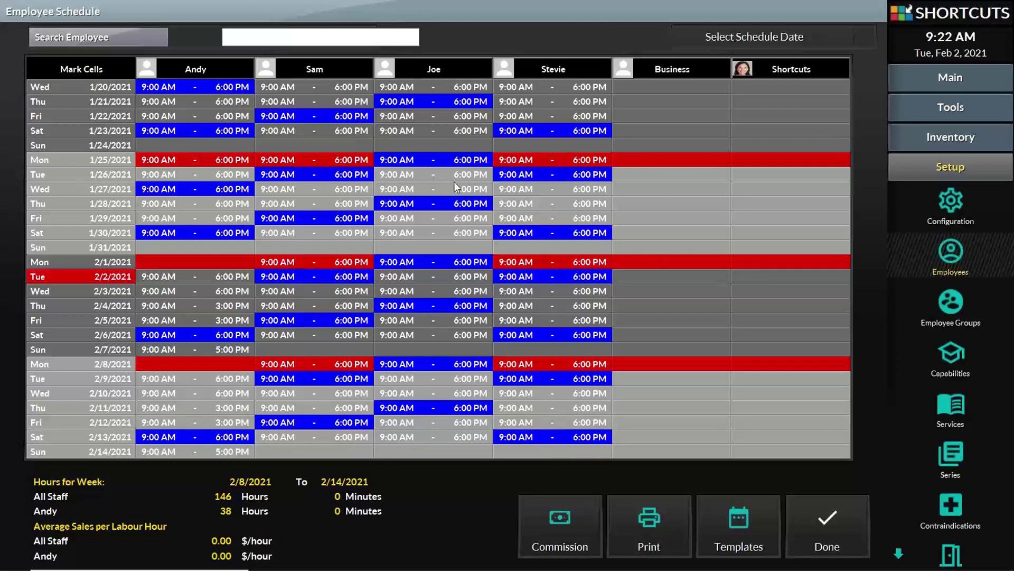
Copy the blank Business week of 2/1/2021 to 2/7/2021 over the second, third and fourth employees' shifts for that week
{"action": "left_click", "coordinate": [84, 69]}
{"action": "left_click", "coordinate": [671, 262]}
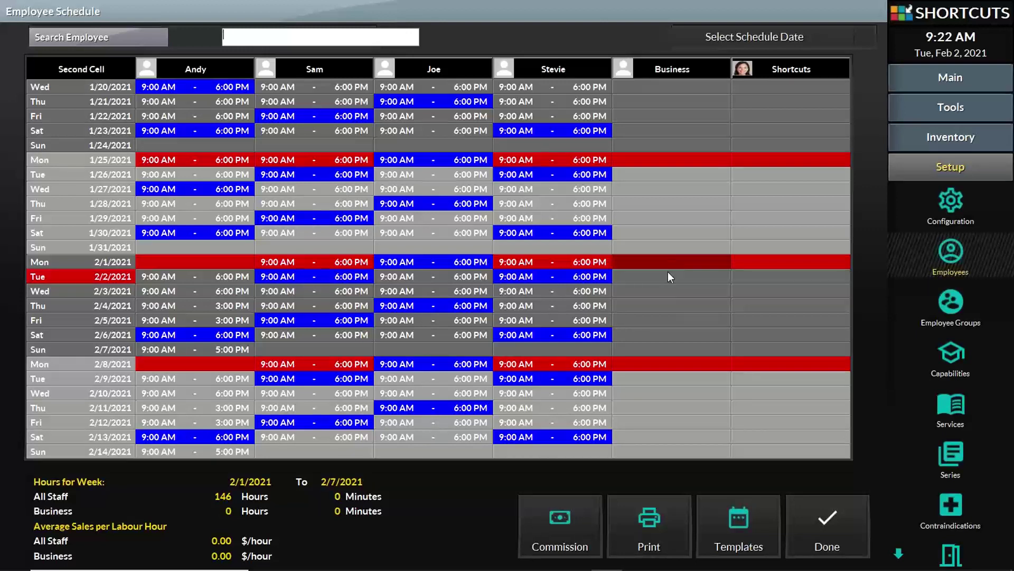
{"action": "left_click", "coordinate": [661, 350]}
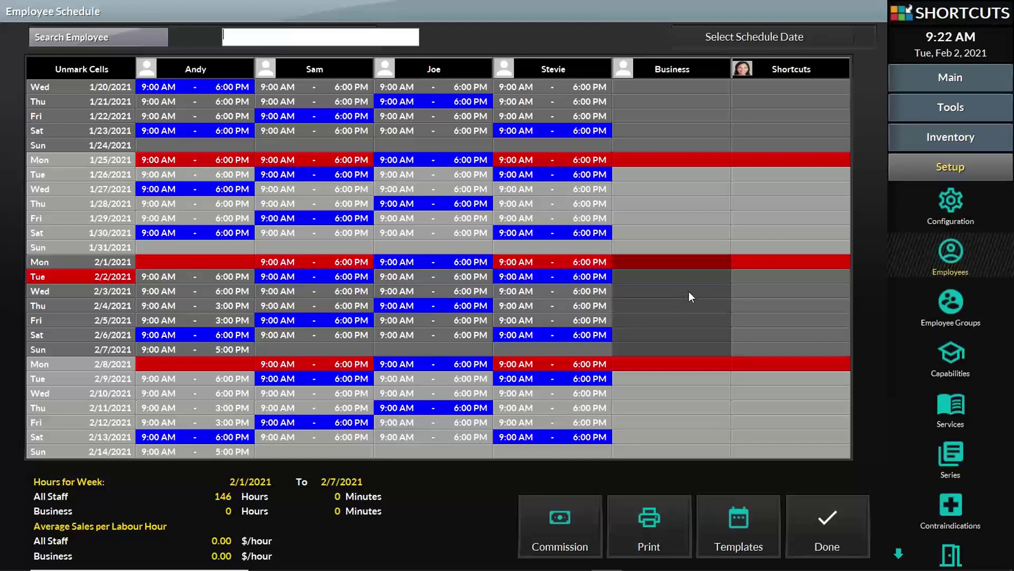
{"action": "left_click", "coordinate": [338, 296]}
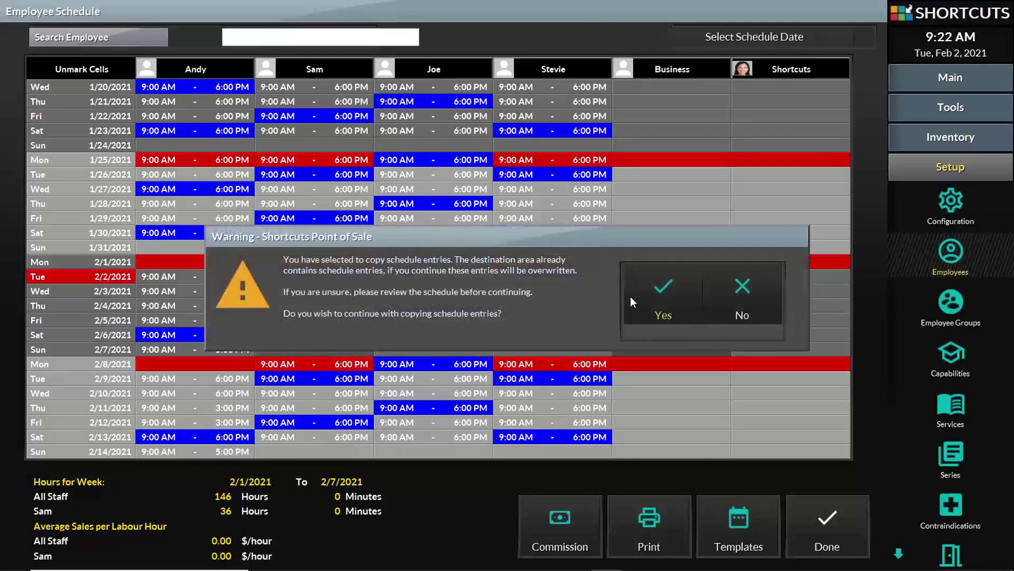
{"action": "left_click", "coordinate": [672, 301]}
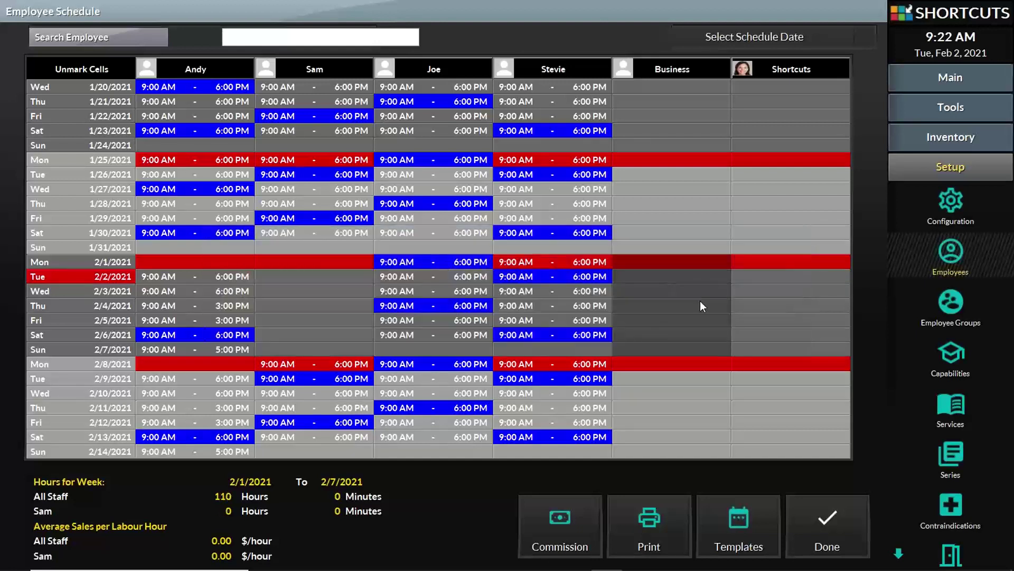
{"action": "left_click", "coordinate": [447, 304]}
{"action": "left_click", "coordinate": [664, 297]}
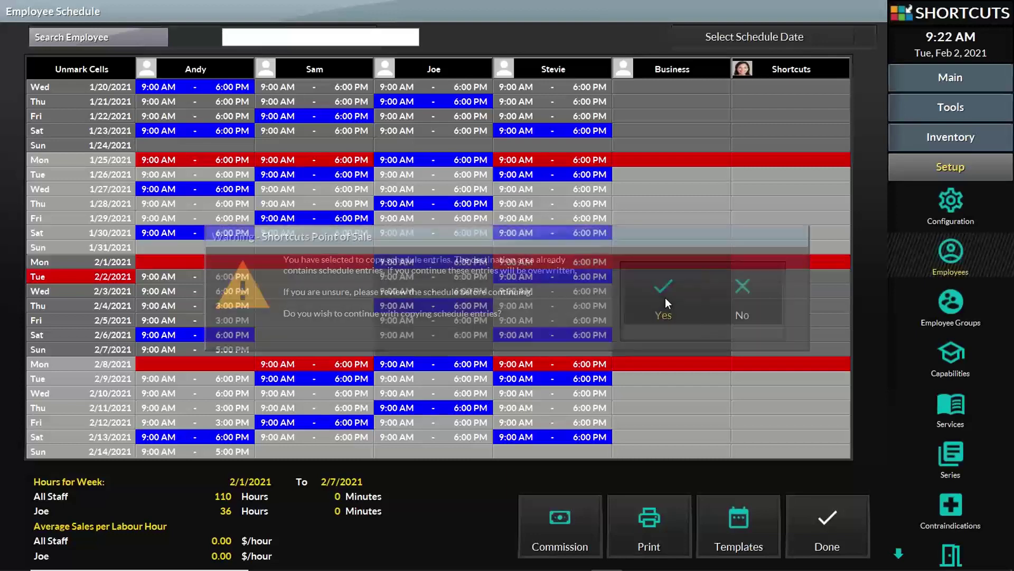
{"action": "left_click", "coordinate": [579, 287]}
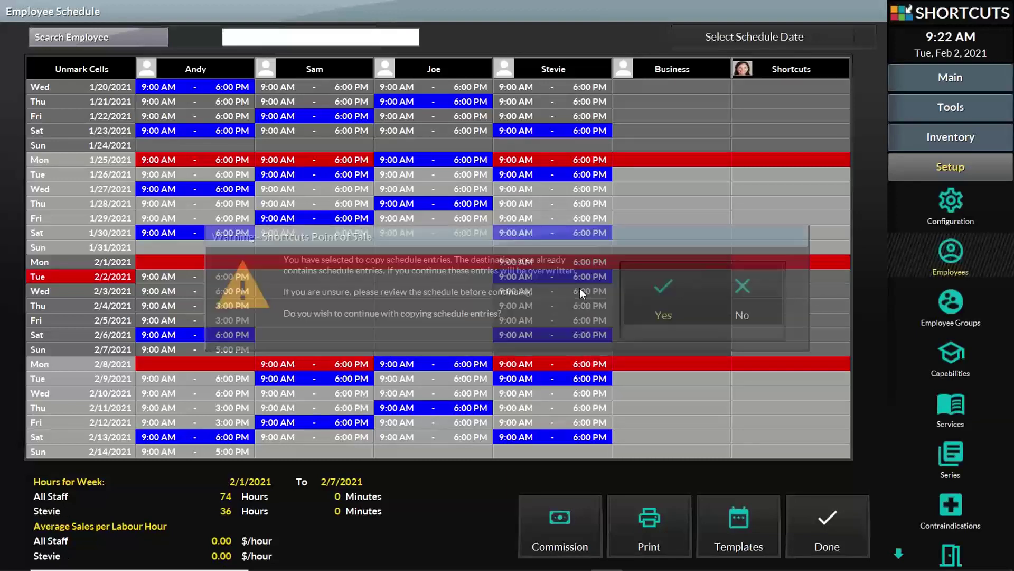
{"action": "left_click", "coordinate": [668, 287]}
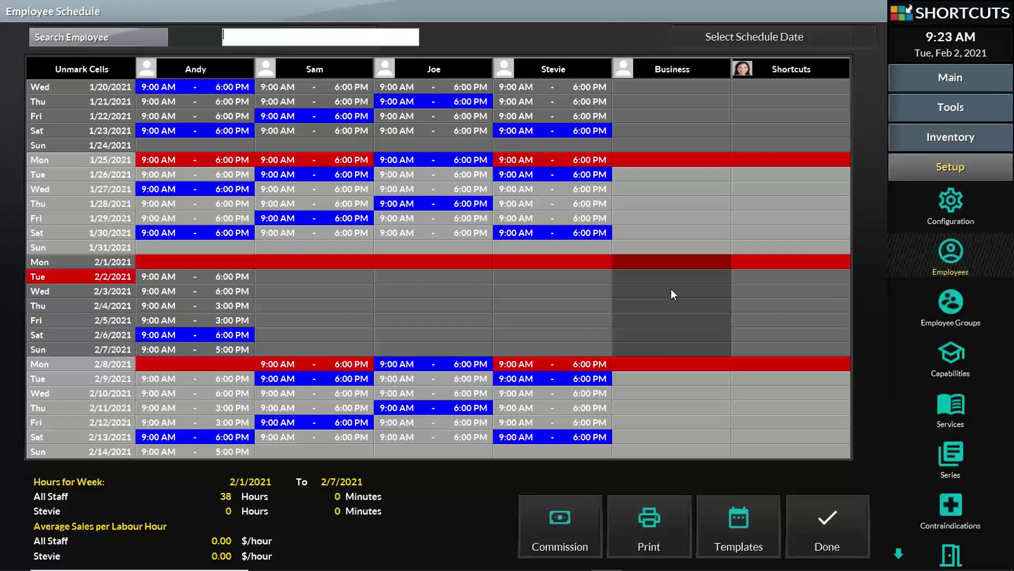
Repeat the blank week of 2/1/2021 to 2/7/2021 for the second through fourth employees until 1/2/2022, overwriting existing entries
{"action": "left_click", "coordinate": [98, 71]}
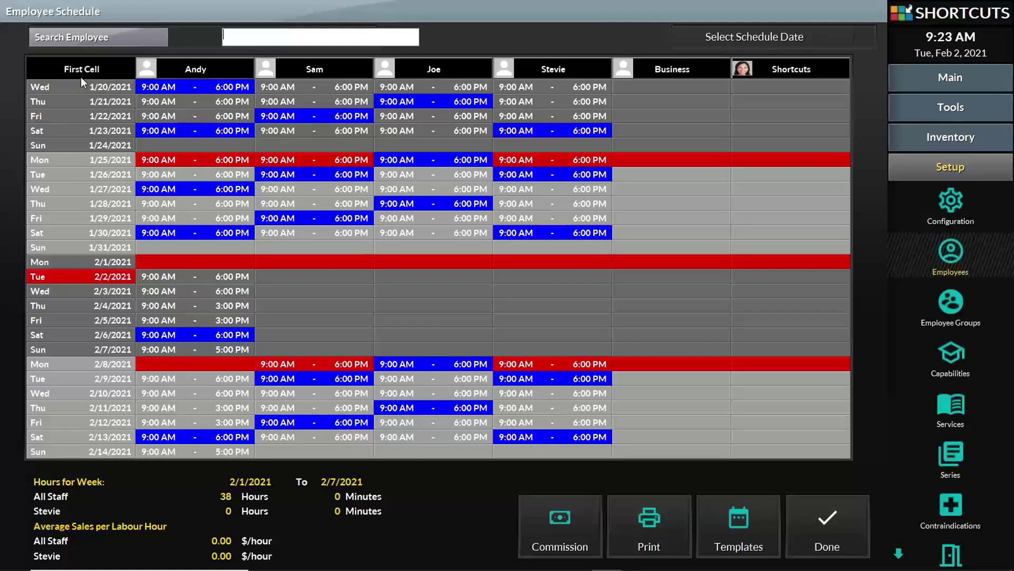
{"action": "left_click", "coordinate": [318, 265]}
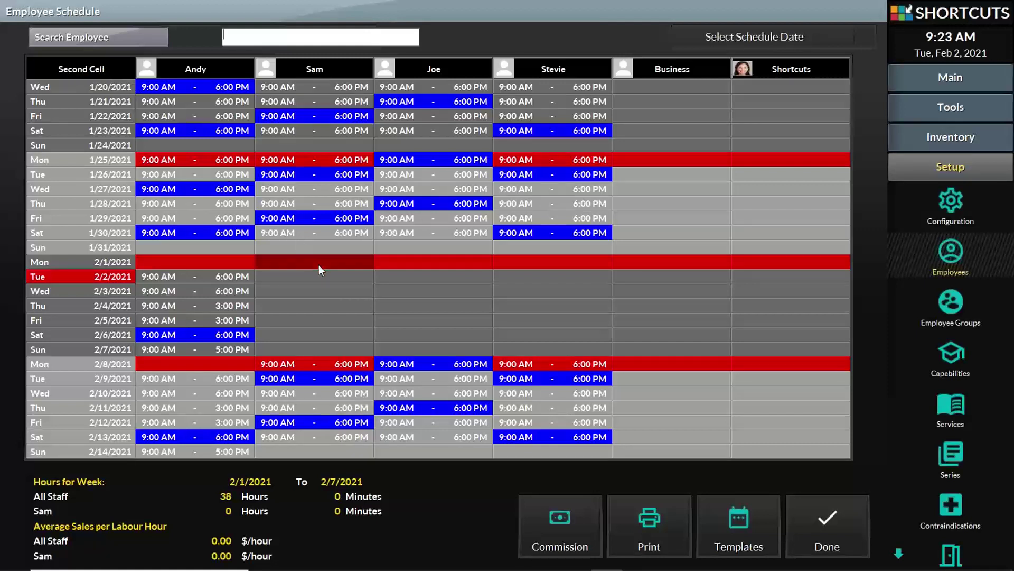
{"action": "left_click", "coordinate": [571, 348]}
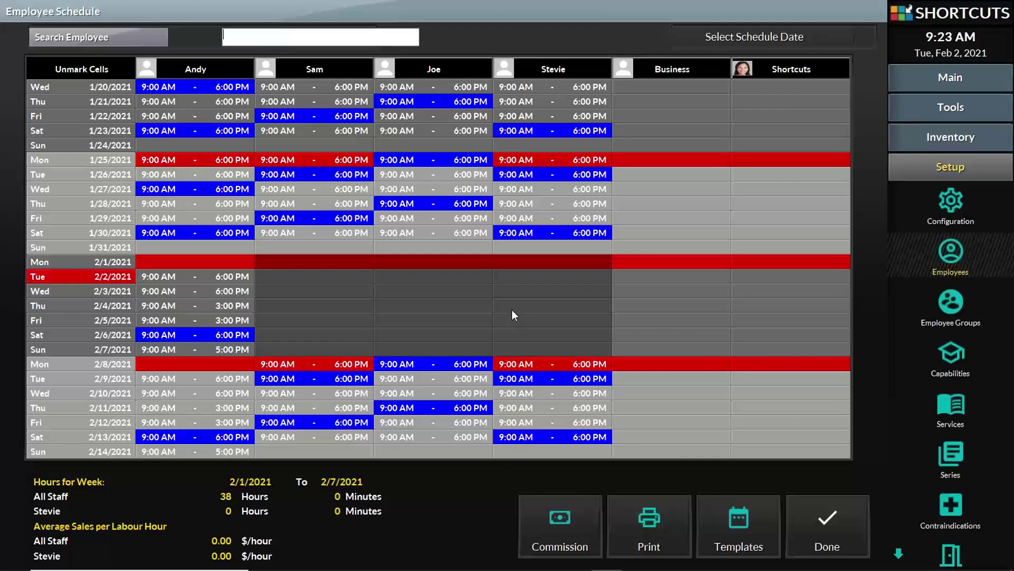
{"action": "left_click", "coordinate": [434, 295]}
{"action": "left_click", "coordinate": [438, 312]}
{"action": "left_click", "coordinate": [655, 48]}
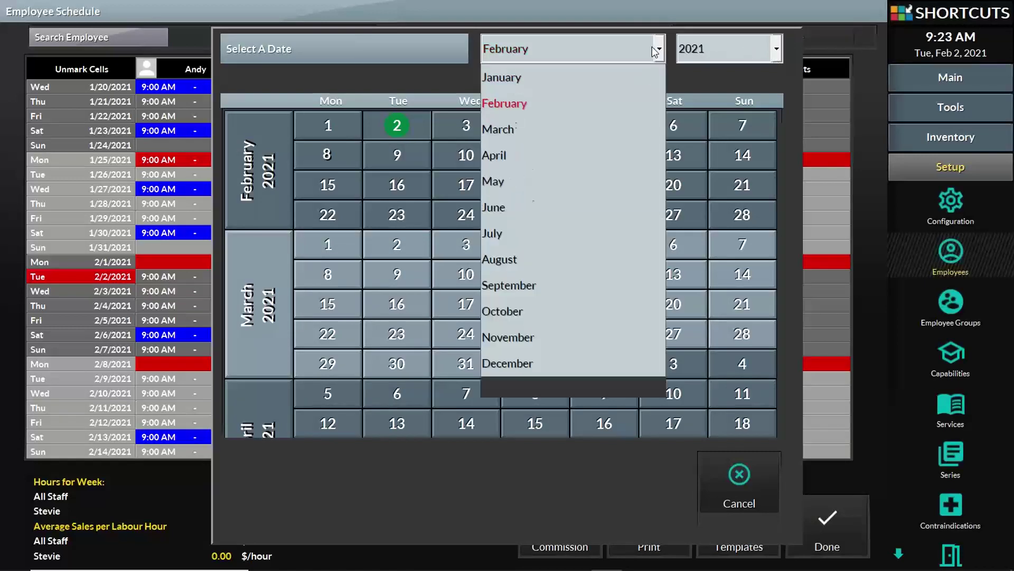
{"action": "left_click", "coordinate": [575, 362]}
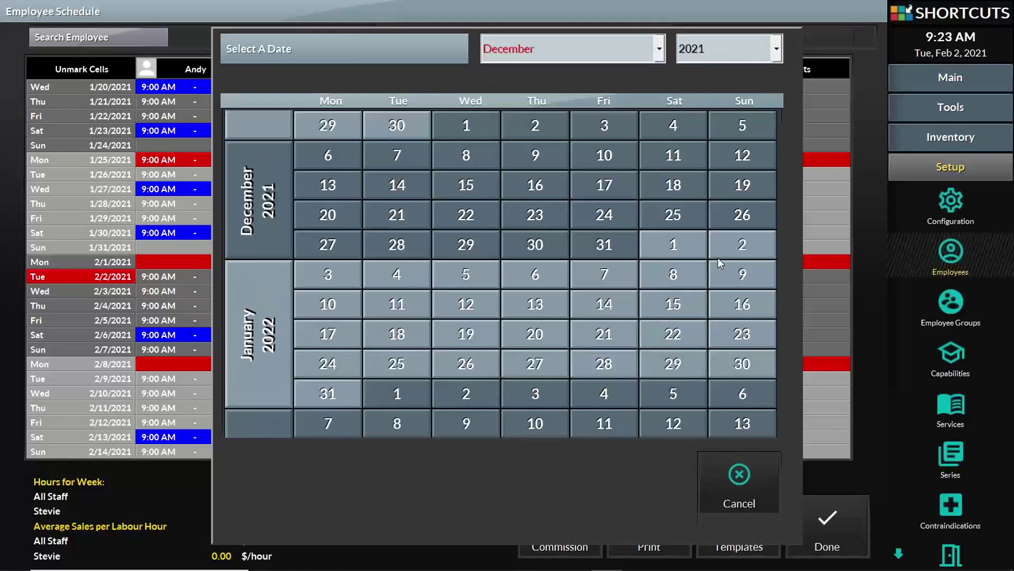
{"action": "left_click", "coordinate": [731, 245]}
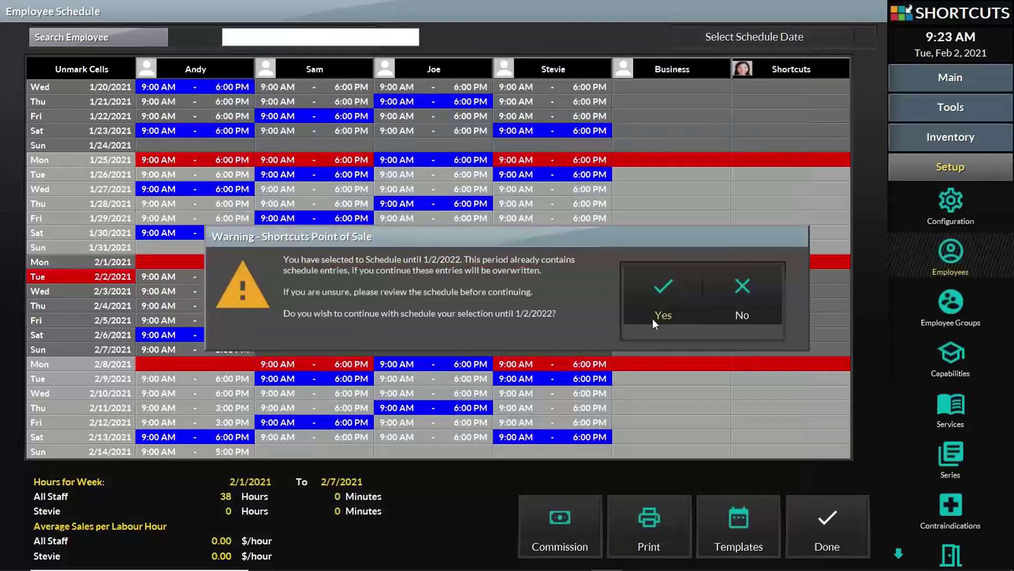
{"action": "left_click", "coordinate": [668, 307]}
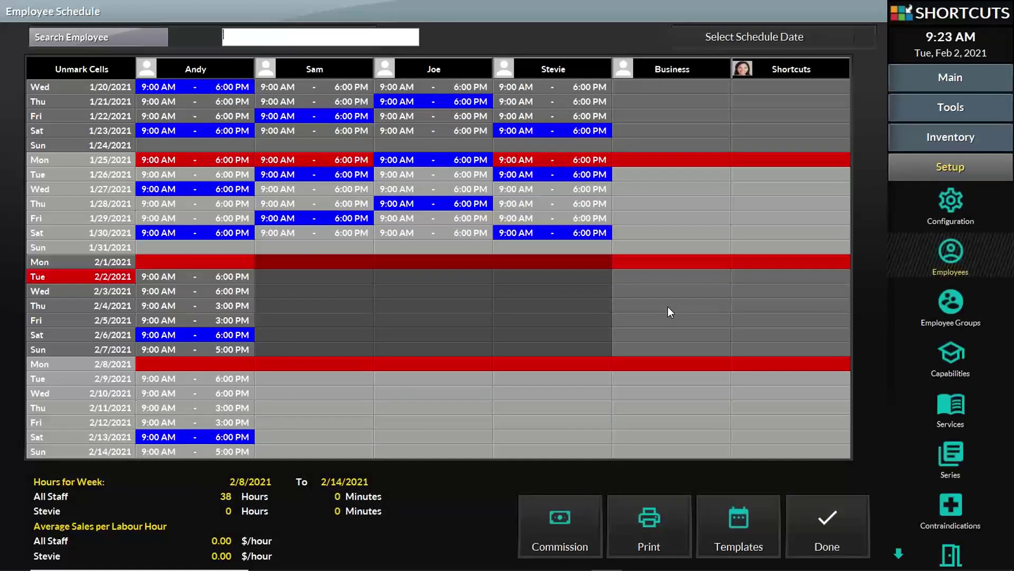
Copy the first employee's schedule for 2/1/2021 to 2/7/2021 to the third employee for the same week and unmark the cells
{"action": "left_click", "coordinate": [109, 65]}
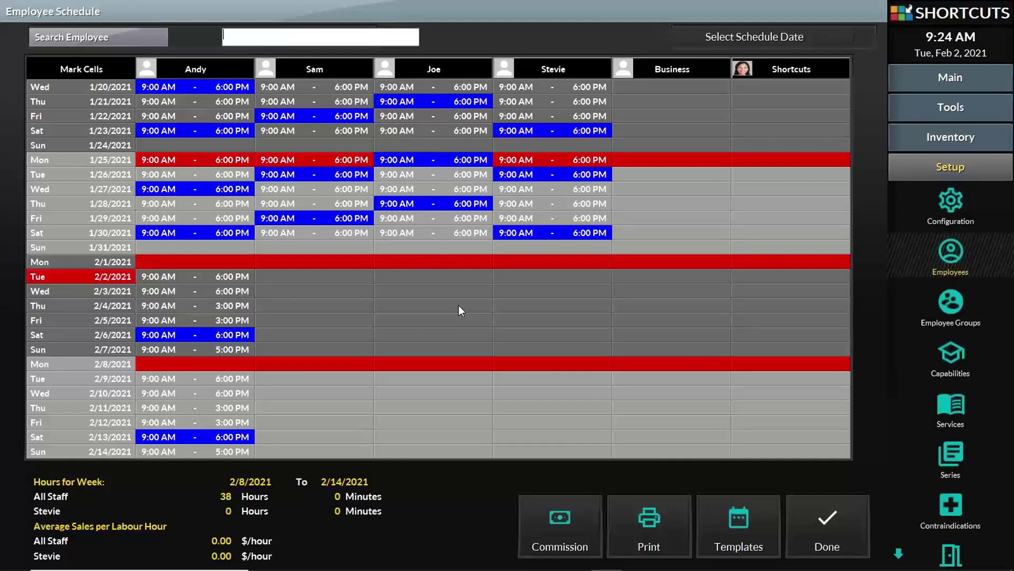
{"action": "left_click", "coordinate": [101, 70]}
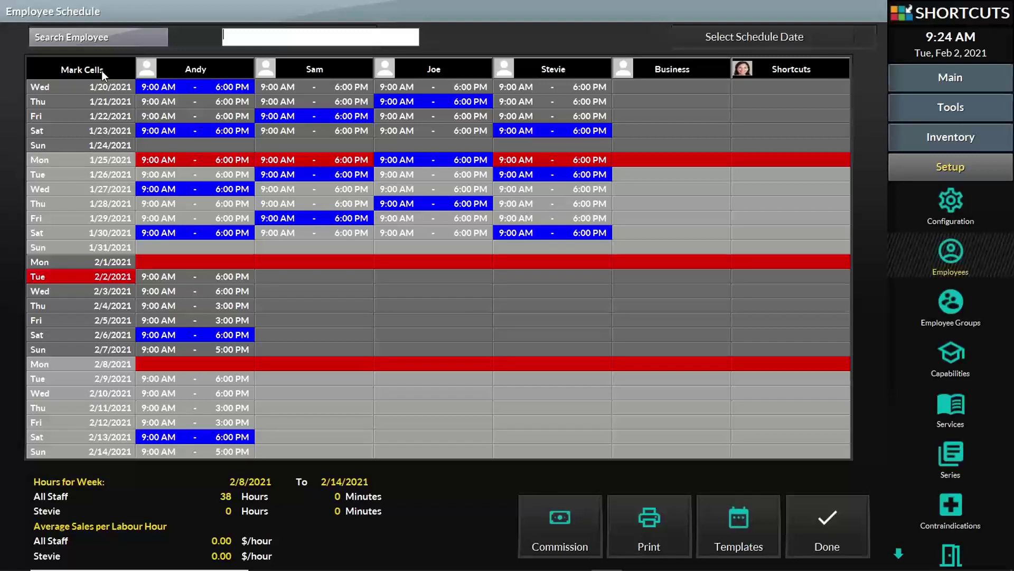
{"action": "left_click", "coordinate": [242, 264]}
{"action": "left_click", "coordinate": [246, 354]}
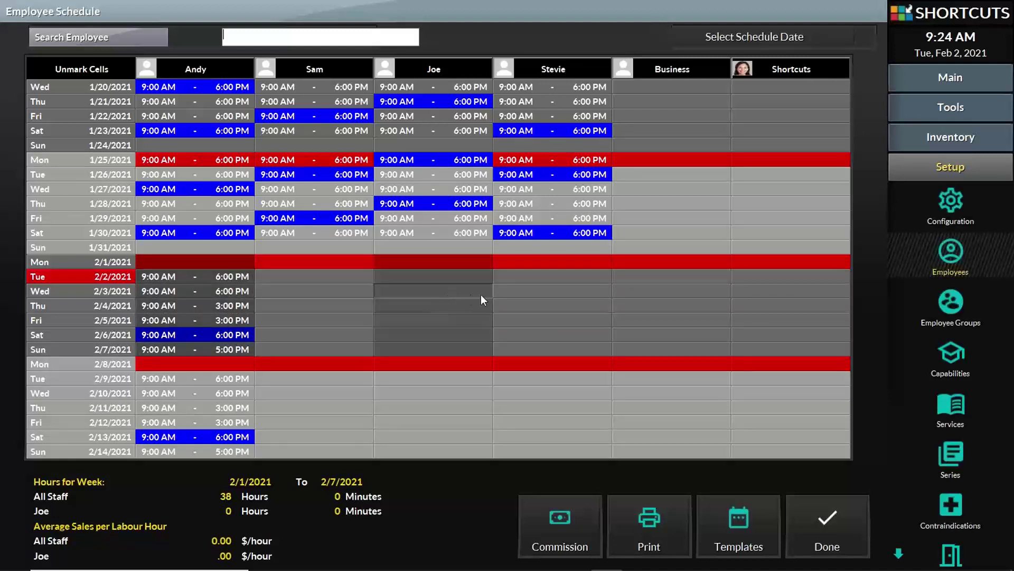
{"action": "left_click", "coordinate": [466, 291]}
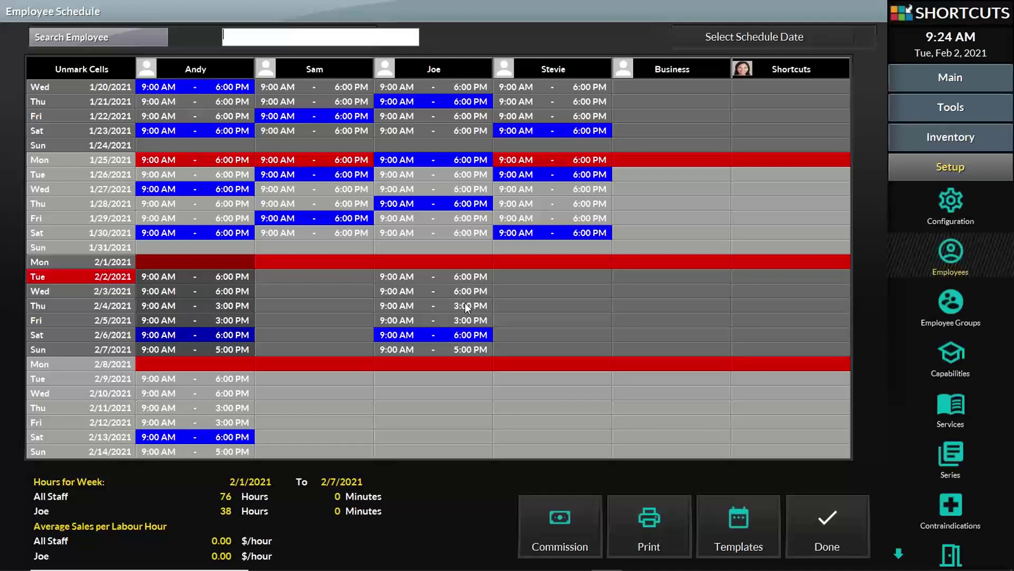
{"action": "left_click", "coordinate": [106, 68]}
{"action": "left_click", "coordinate": [80, 70]}
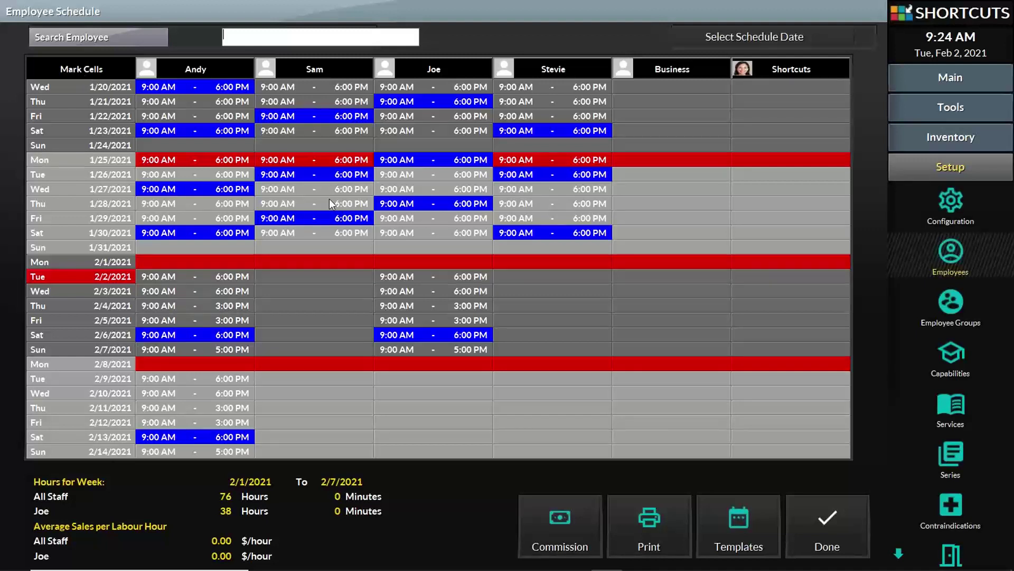
Change the third employee's Saturday 2/6/2021 shift to Normal and the Sunday 2/7/2021 shift to Day Off
{"action": "left_click", "coordinate": [468, 336]}
{"action": "left_click", "coordinate": [661, 144]}
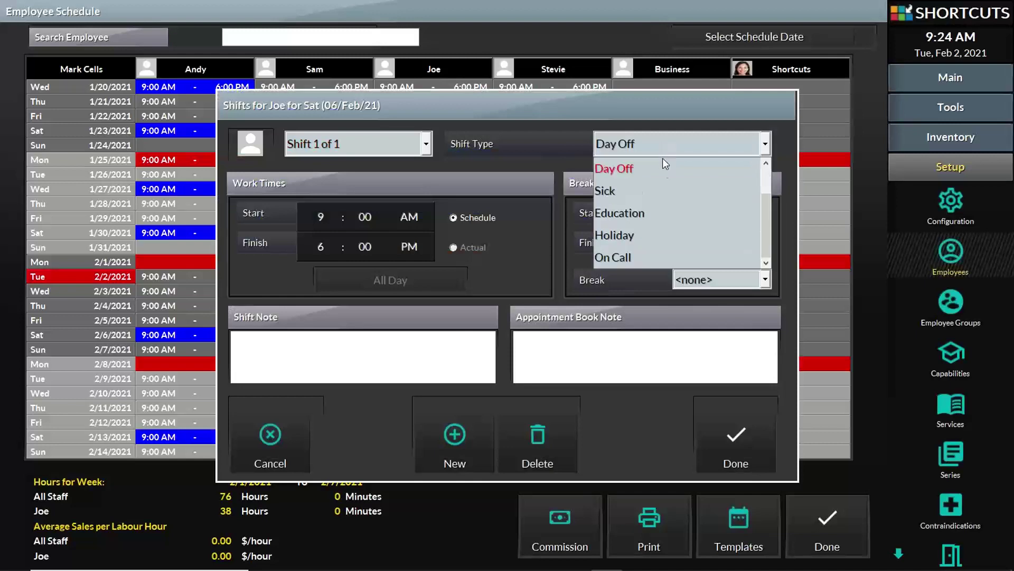
{"action": "scroll", "coordinate": [667, 183], "scroll_direction": "up", "scroll_amount": 2}
{"action": "left_click", "coordinate": [658, 168]}
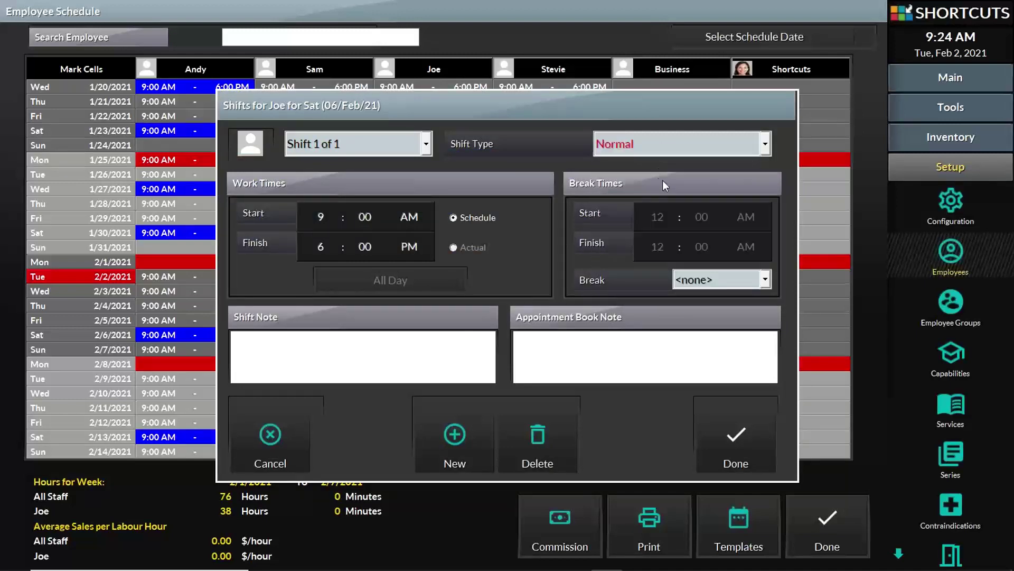
{"action": "left_click", "coordinate": [737, 432]}
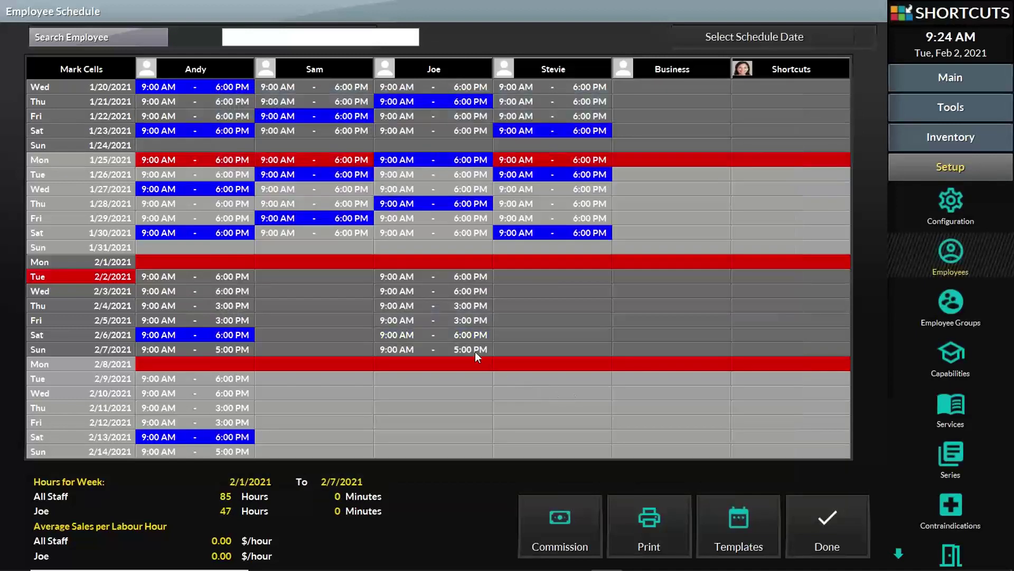
{"action": "left_click", "coordinate": [472, 348]}
{"action": "left_click", "coordinate": [658, 142]}
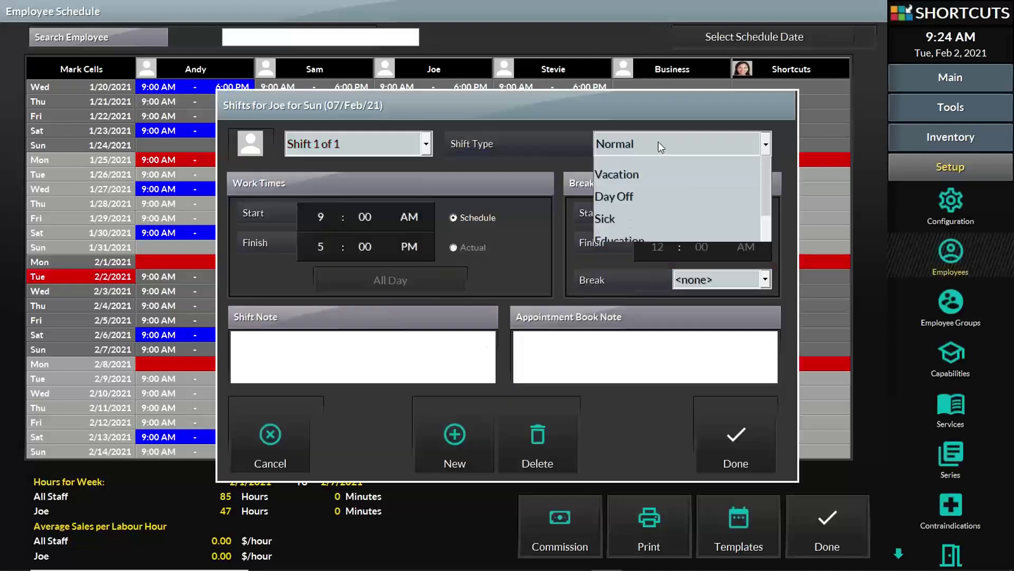
{"action": "left_click", "coordinate": [683, 212]}
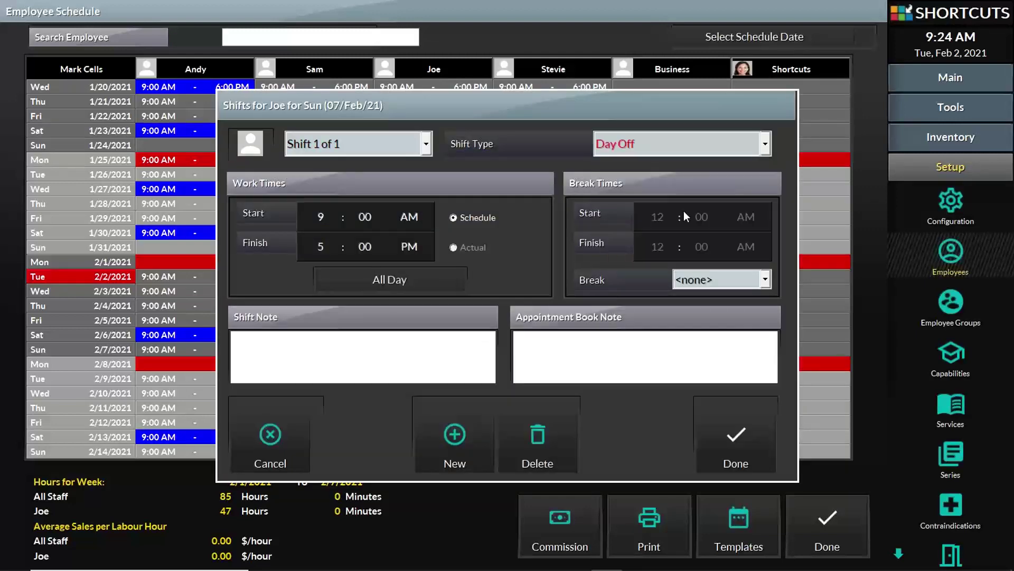
{"action": "left_click", "coordinate": [725, 436]}
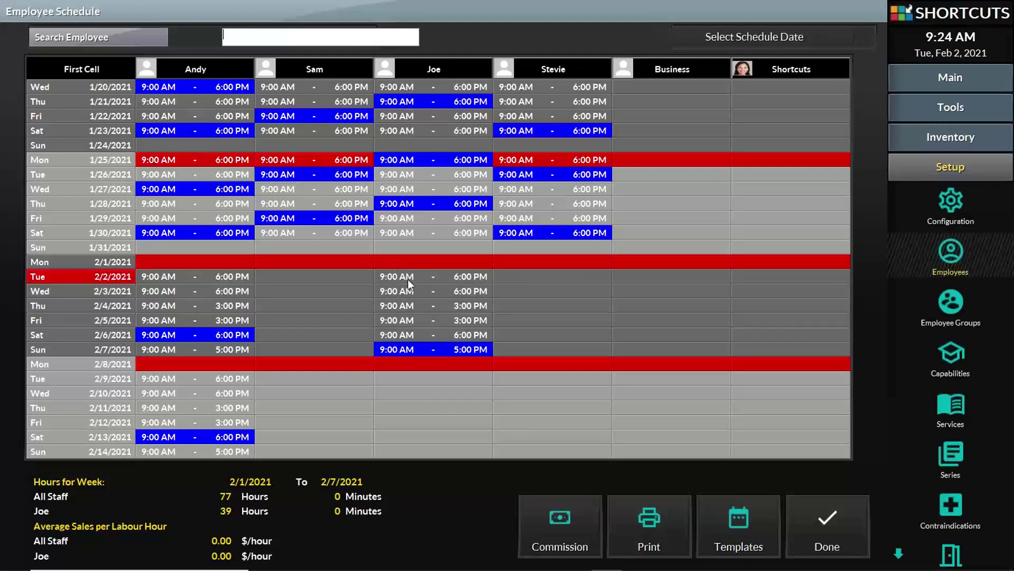
Copy the third employee's week of 2/1/2021 to 2/7/2021 to the week of 2/8/2021 to 2/14/2021 and unmark the cells
{"action": "left_click", "coordinate": [443, 262]}
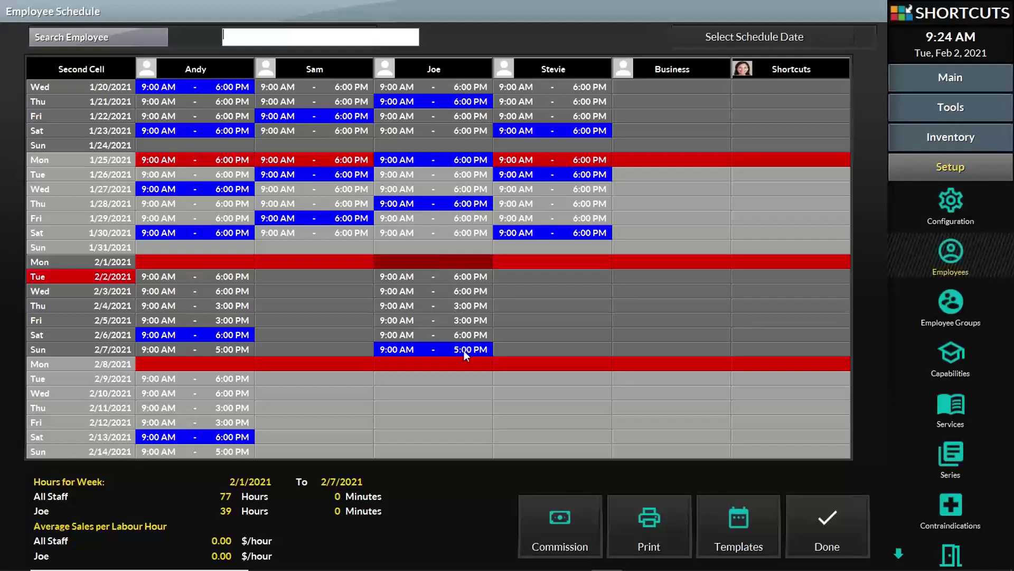
{"action": "left_click", "coordinate": [464, 351]}
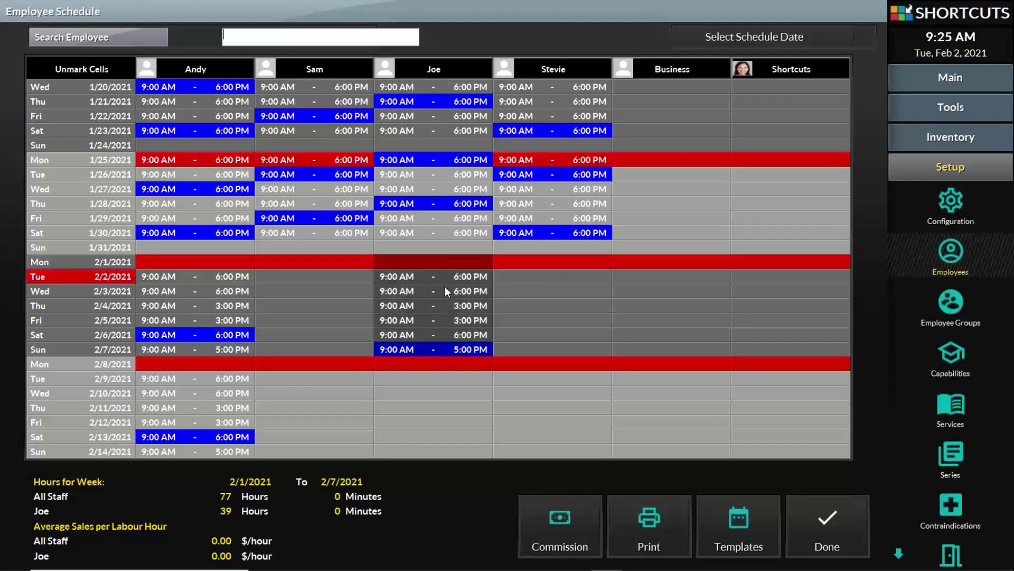
{"action": "left_click", "coordinate": [444, 377]}
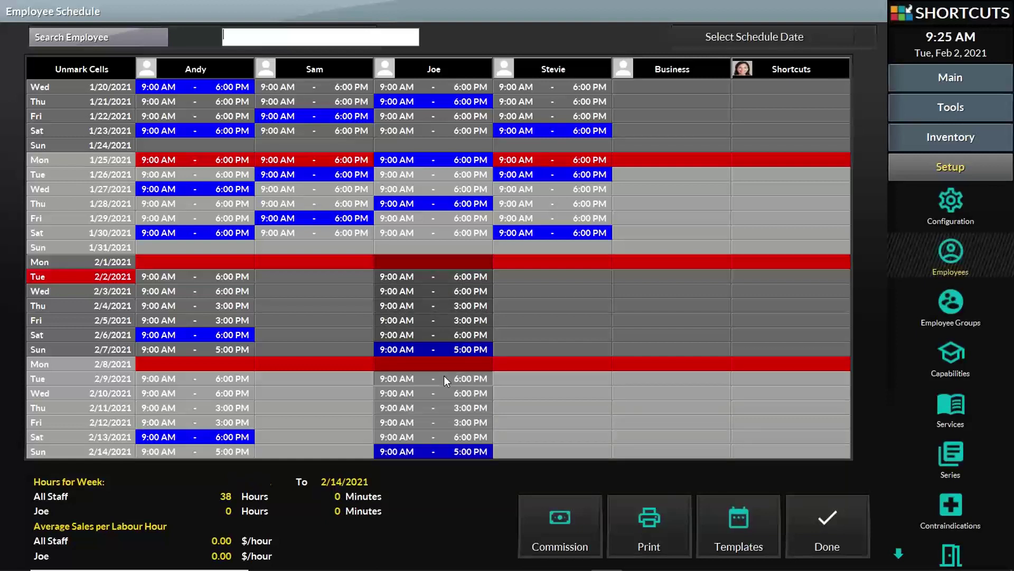
{"action": "left_click", "coordinate": [91, 68]}
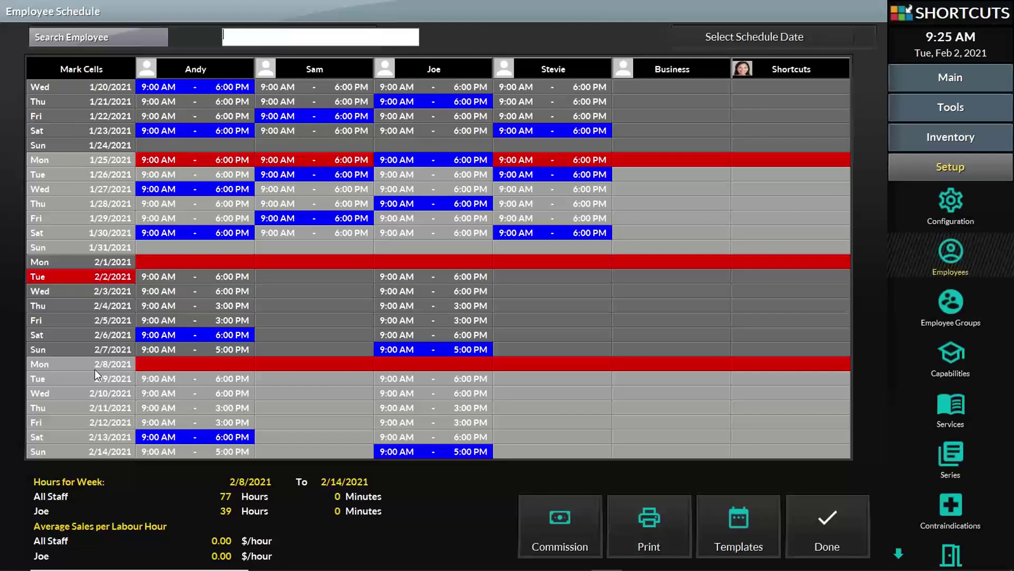
Change the first employee's Saturday 2/13/2021 shift to Normal and the Sunday 2/14/2021 shift to Day Off
{"action": "double_click", "coordinate": [231, 436]}
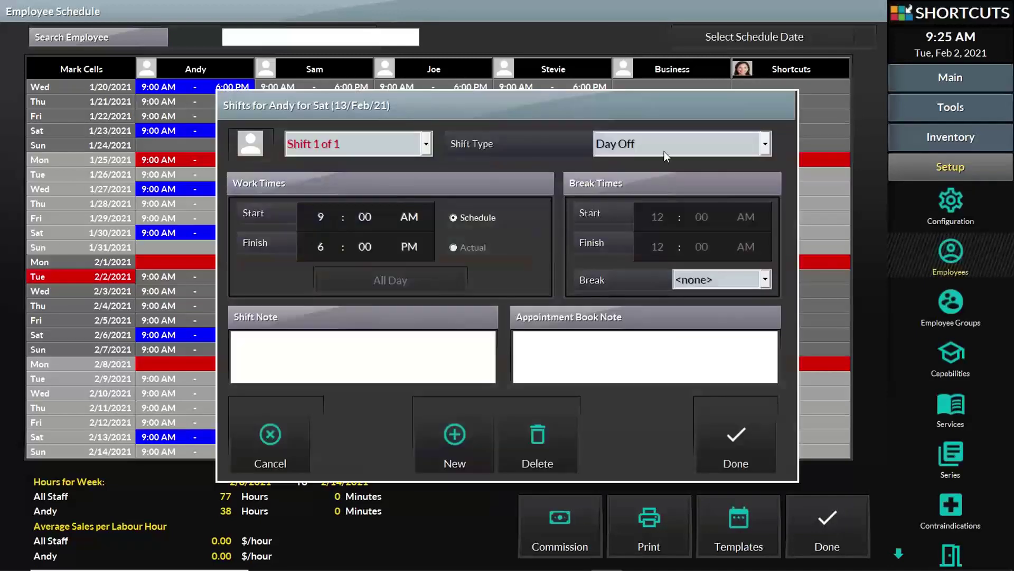
{"action": "left_click", "coordinate": [664, 151]}
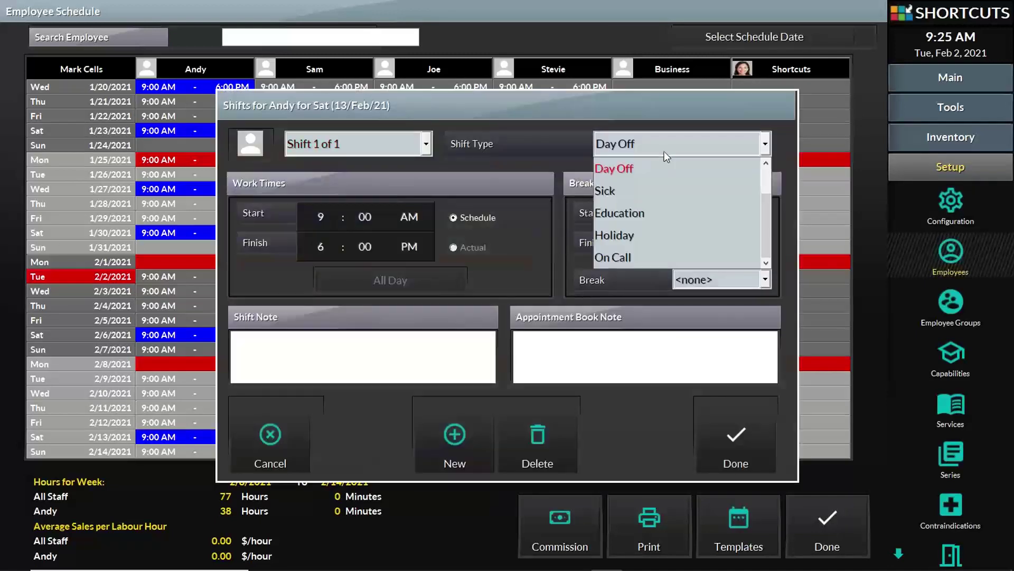
{"action": "left_click", "coordinate": [764, 176]}
{"action": "left_click", "coordinate": [678, 172]}
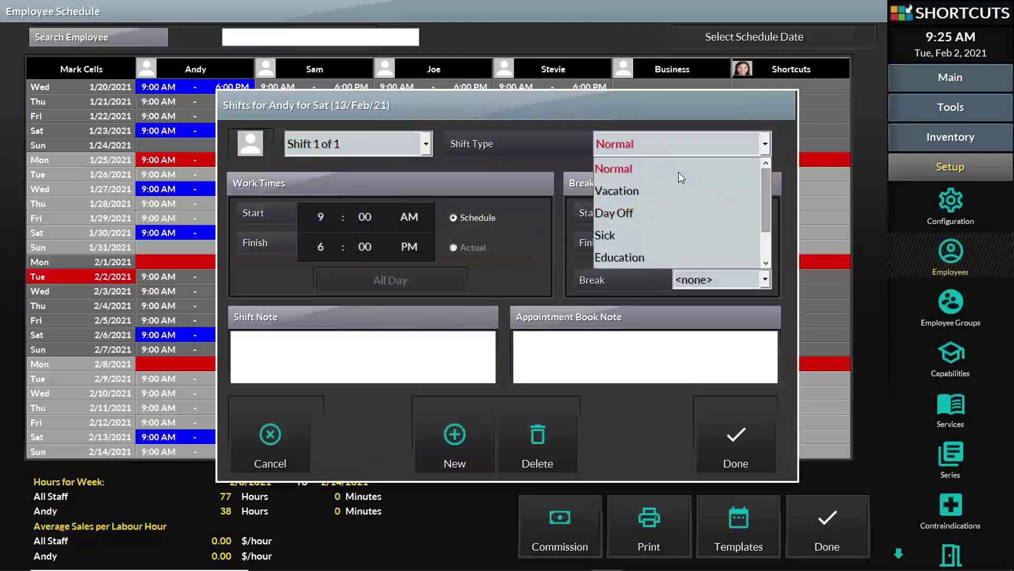
{"action": "left_click", "coordinate": [731, 446]}
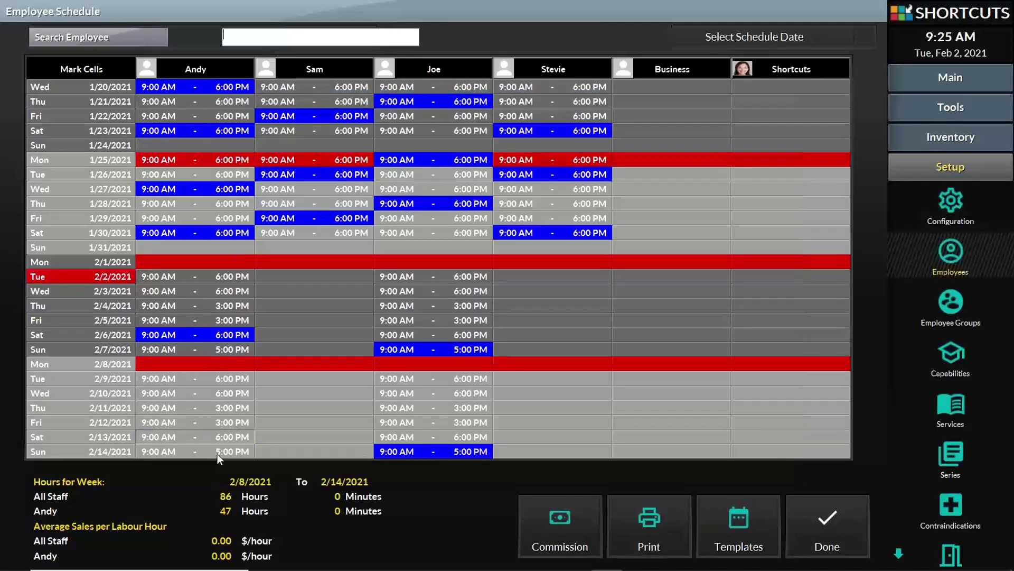
{"action": "double_click", "coordinate": [177, 452]}
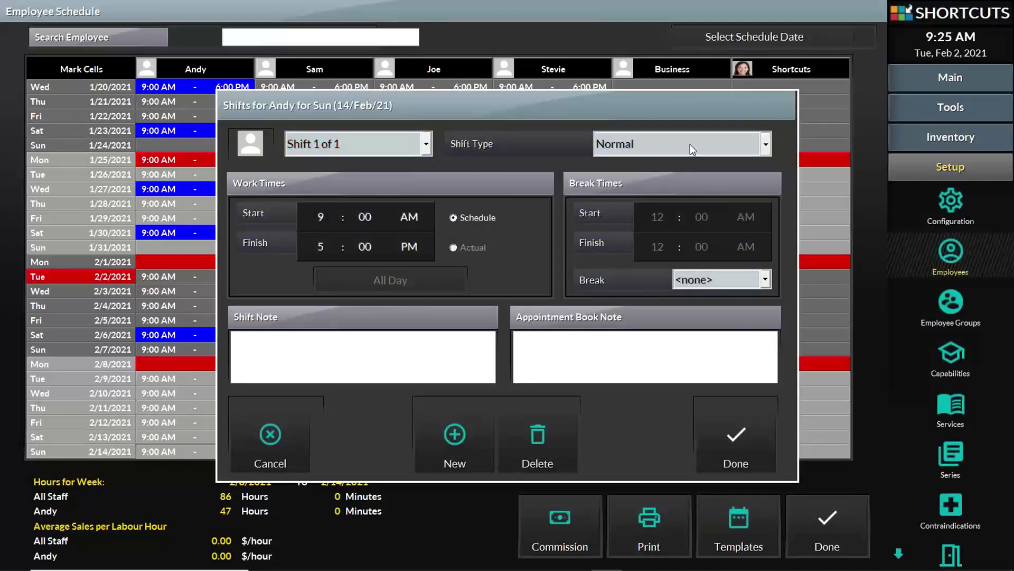
{"action": "left_click", "coordinate": [689, 145]}
{"action": "left_click", "coordinate": [680, 213]}
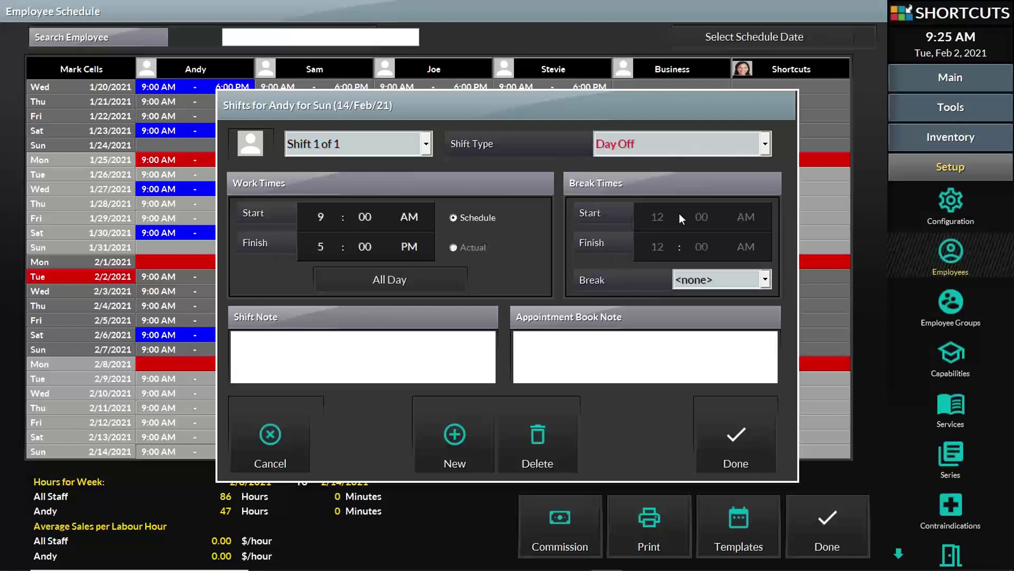
{"action": "left_click", "coordinate": [719, 434]}
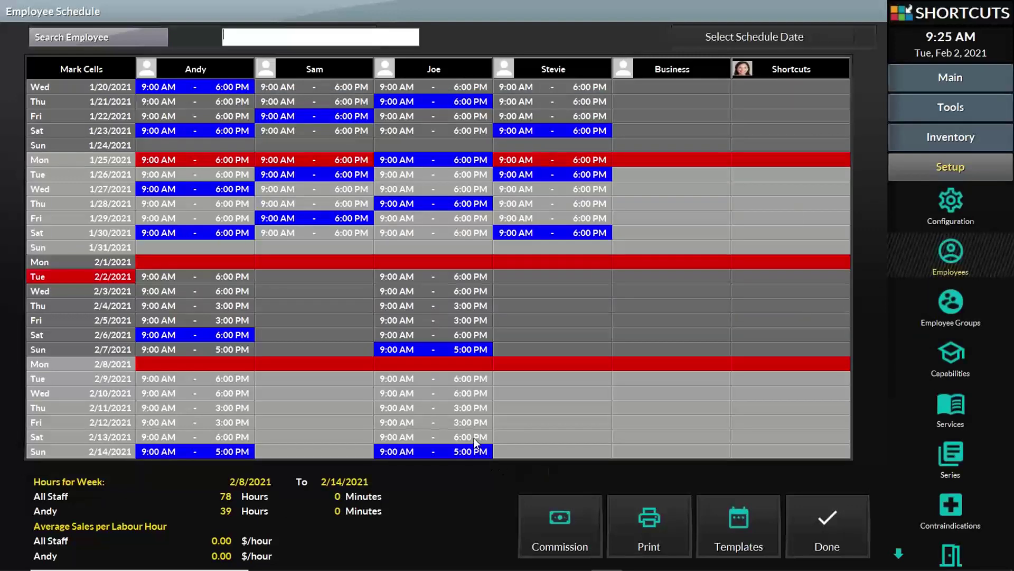
Change the third employee's Saturday 2/13/2021 shift to Day Off and the Sunday 2/14/2021 shift to Normal
{"action": "left_click", "coordinate": [474, 438]}
{"action": "left_click", "coordinate": [718, 143]}
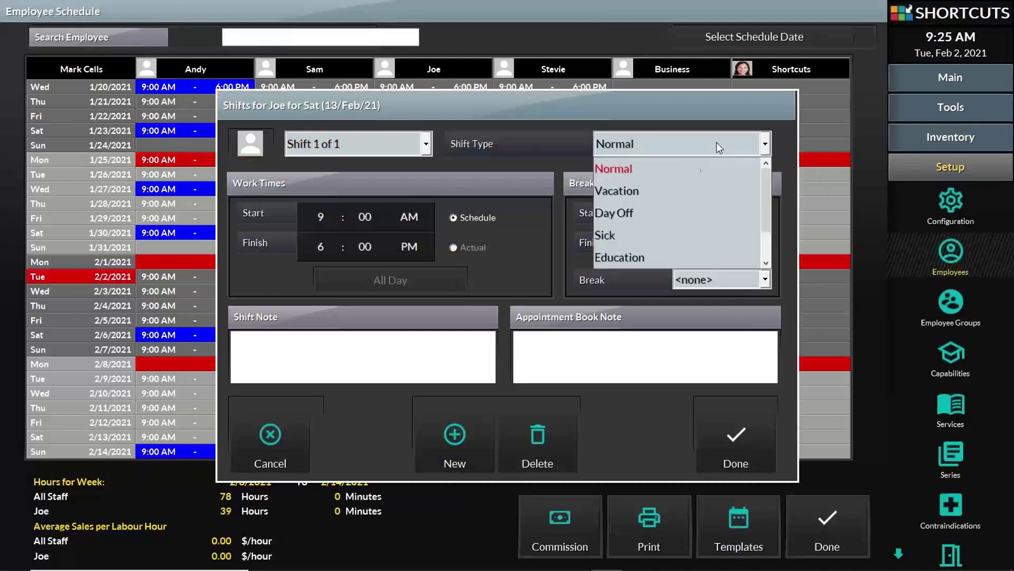
{"action": "left_click", "coordinate": [663, 213]}
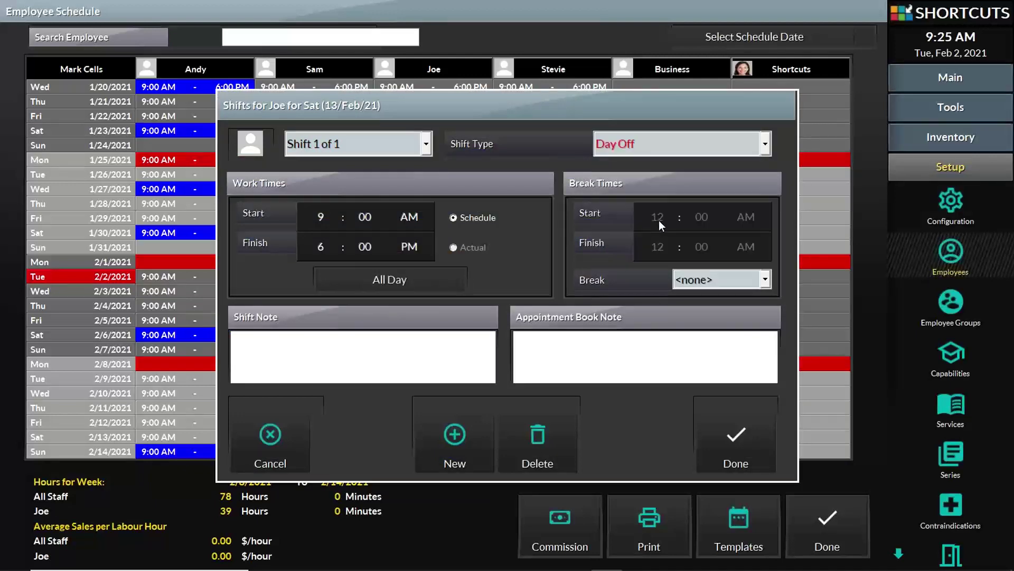
{"action": "left_click", "coordinate": [740, 435]}
{"action": "left_click", "coordinate": [484, 450]}
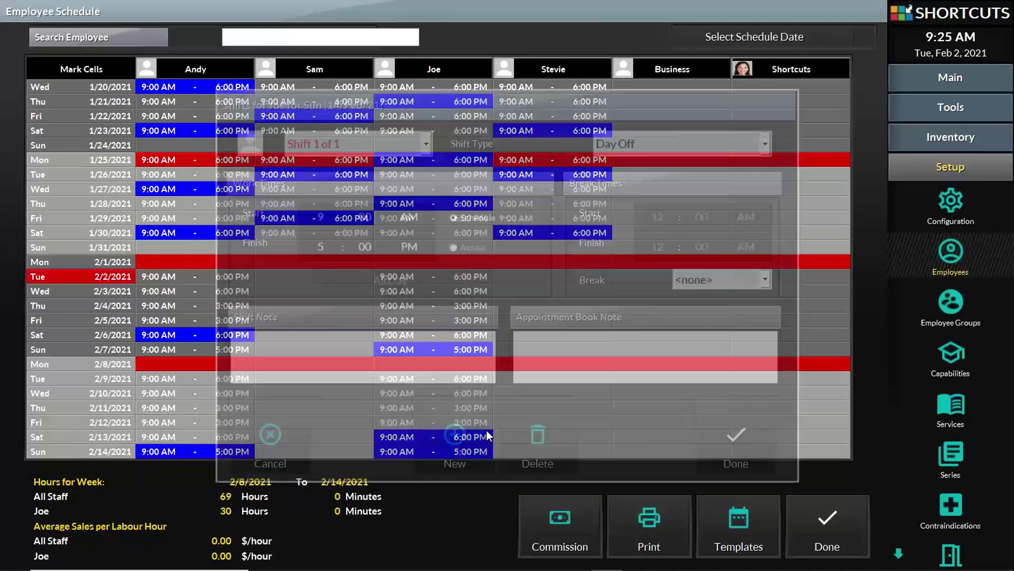
{"action": "left_click", "coordinate": [645, 141]}
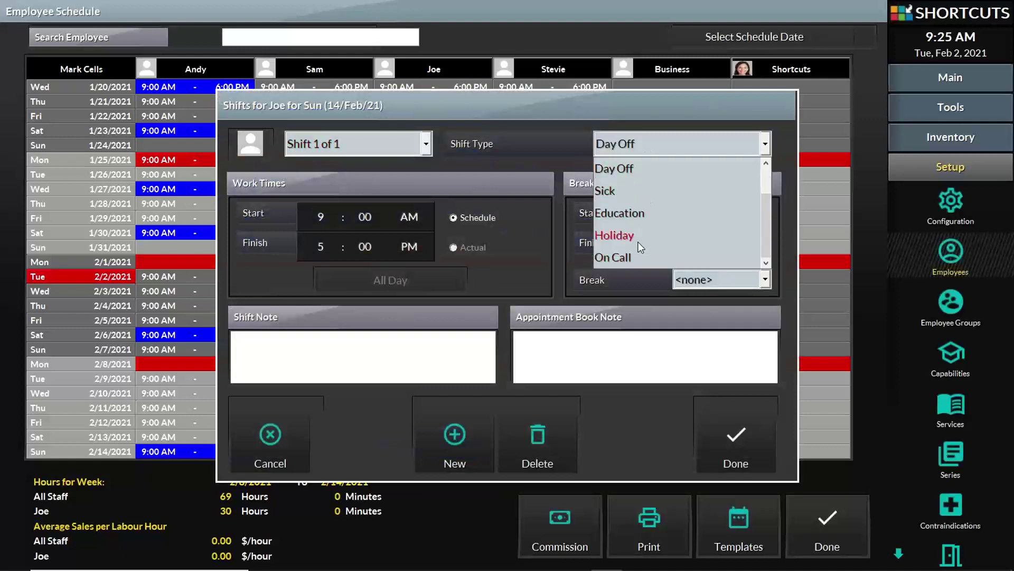
{"action": "scroll", "coordinate": [746, 204], "scroll_direction": "up", "scroll_amount": 1}
{"action": "scroll", "coordinate": [746, 200], "scroll_direction": "up", "scroll_amount": 1}
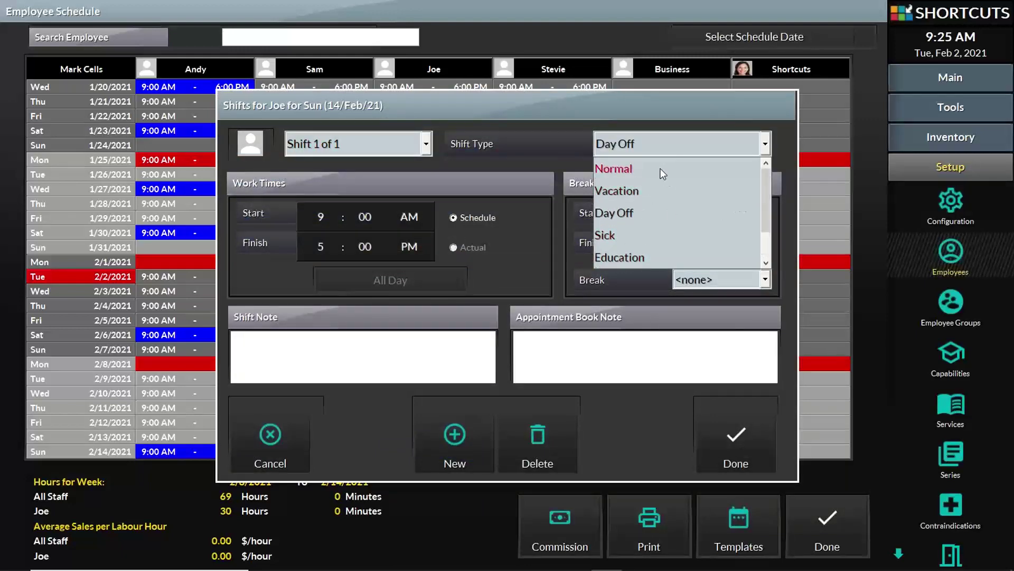
{"action": "left_click", "coordinate": [661, 168]}
{"action": "left_click", "coordinate": [734, 420]}
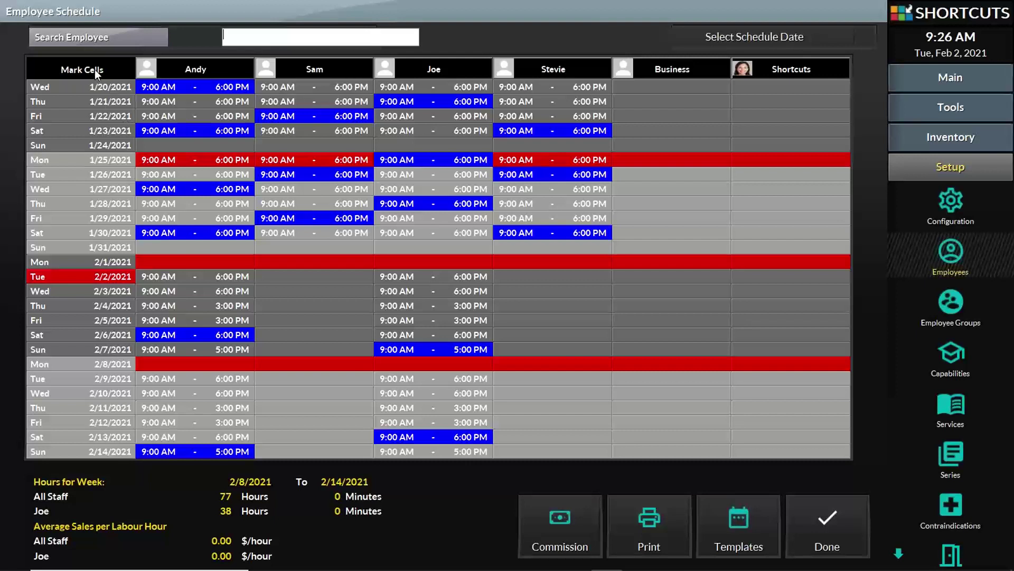
Repeat the first employee's two-week schedule of 2/1/2021 to 2/14/2021 until 8/29/2021, overwriting existing entries, and unmark the cells
{"action": "left_click", "coordinate": [203, 262]}
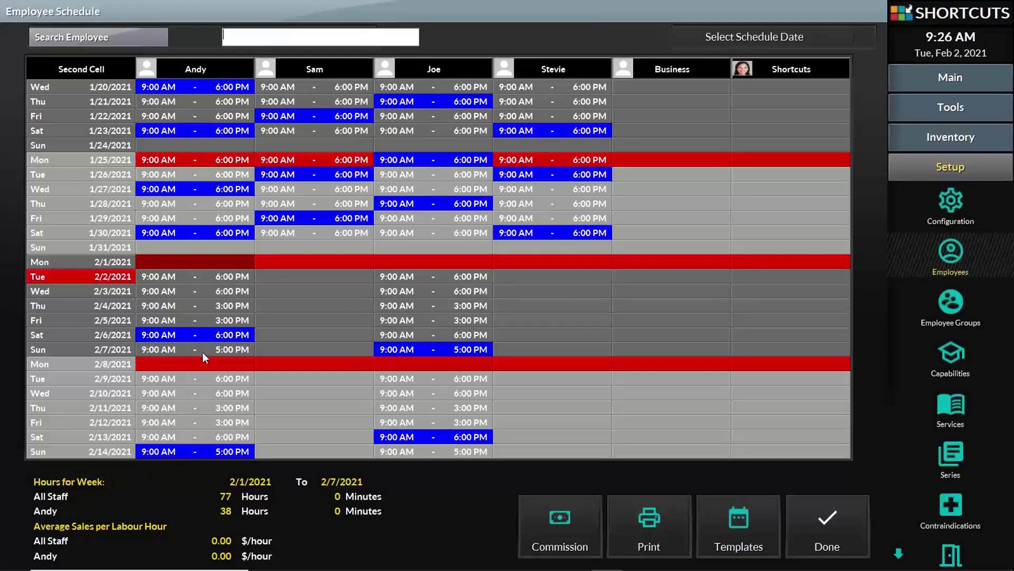
{"action": "left_click", "coordinate": [212, 449]}
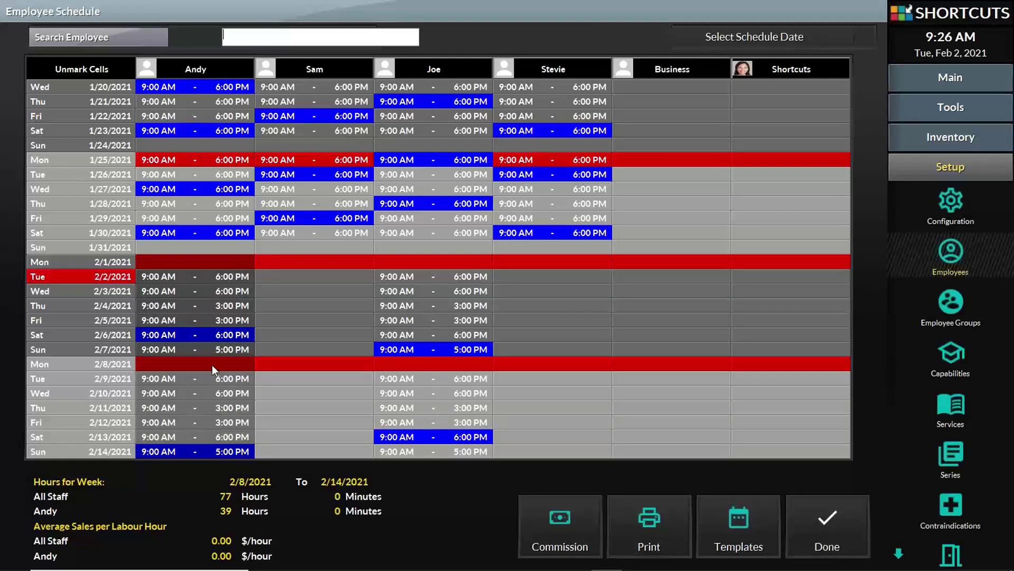
{"action": "right_click", "coordinate": [203, 308]}
{"action": "left_click", "coordinate": [214, 328]}
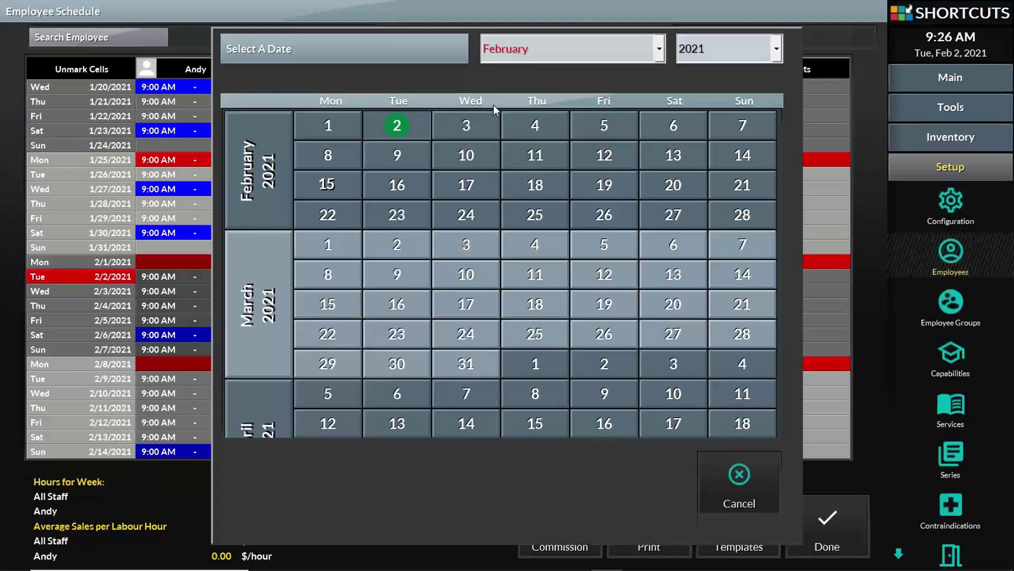
{"action": "left_click", "coordinate": [525, 50]}
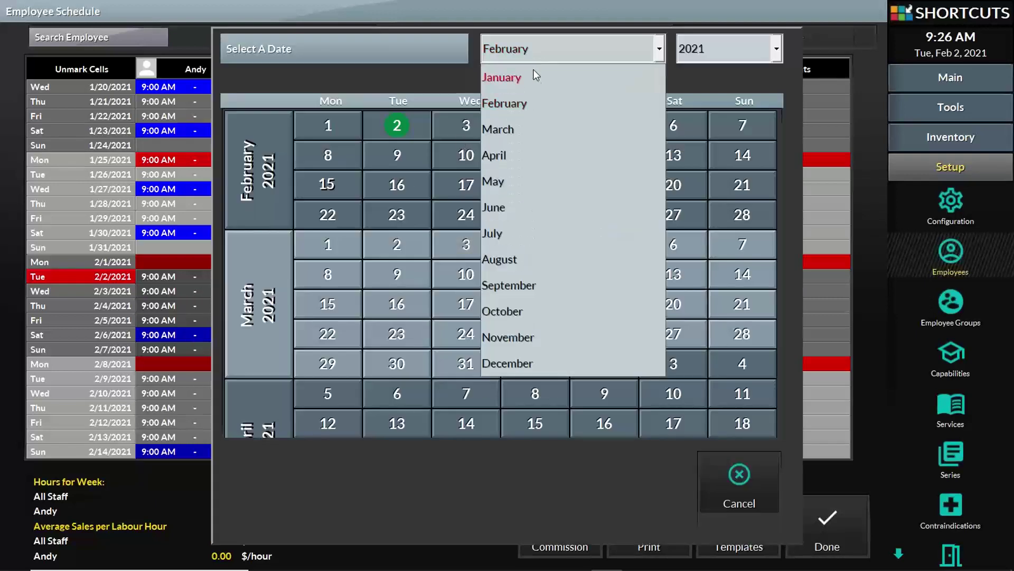
{"action": "left_click", "coordinate": [528, 264]}
{"action": "left_click", "coordinate": [739, 244]}
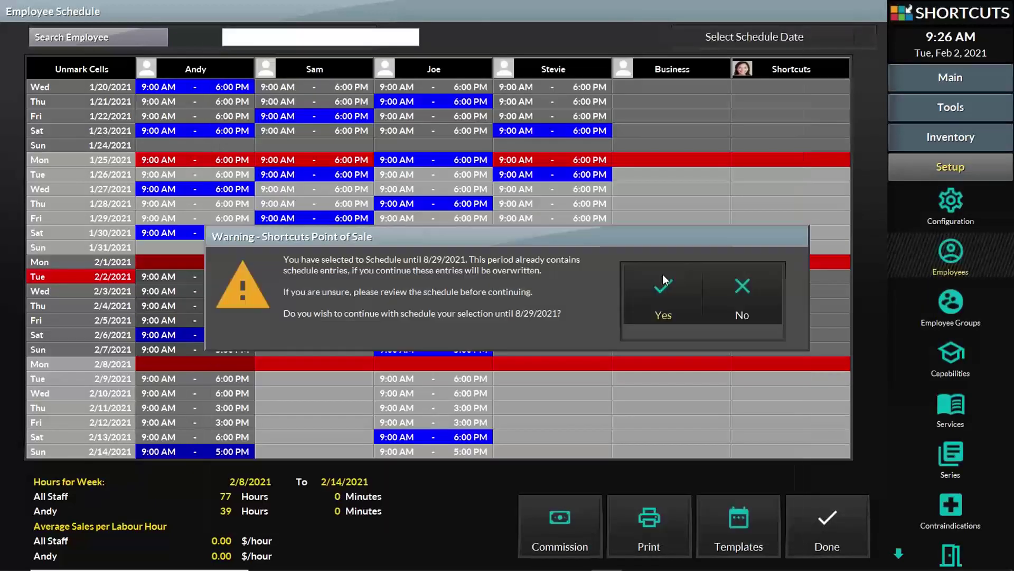
{"action": "left_click", "coordinate": [683, 287]}
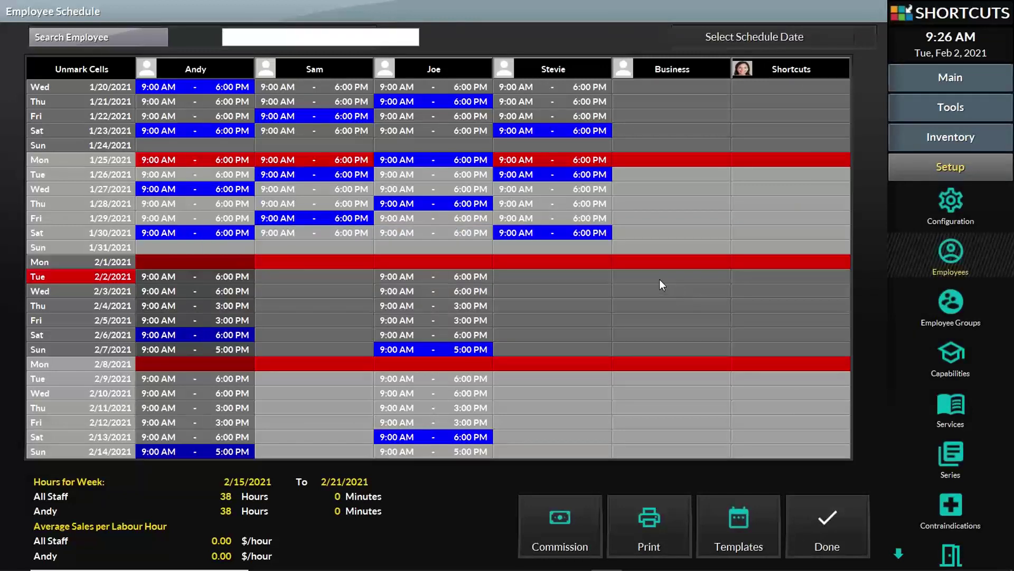
{"action": "left_click", "coordinate": [72, 72]}
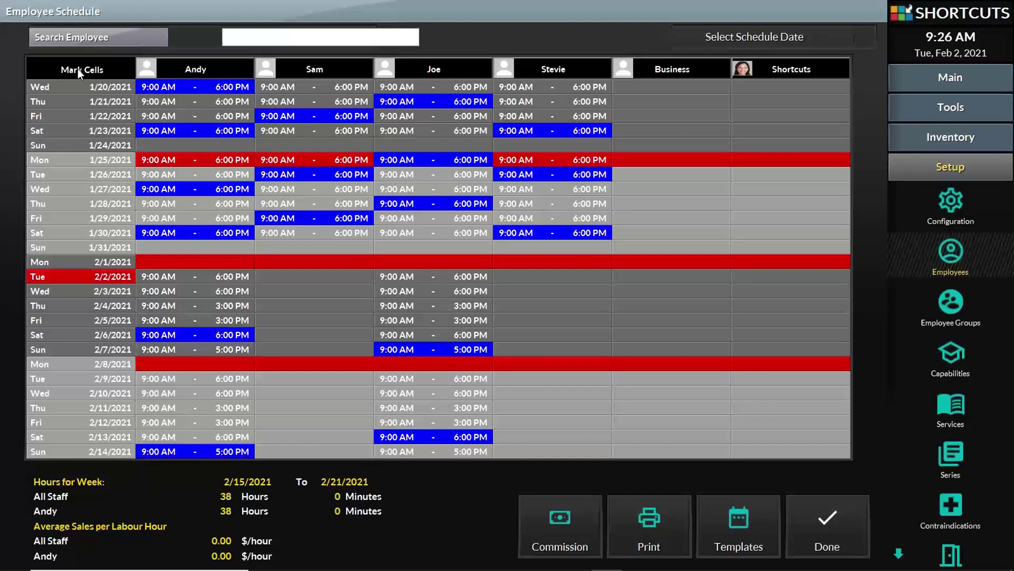
Repeat the third employee's two-week schedule of 2/1/2021 to 2/14/2021 until late August 2021 and unmark the cells
{"action": "left_click", "coordinate": [77, 68]}
{"action": "left_click", "coordinate": [461, 260]}
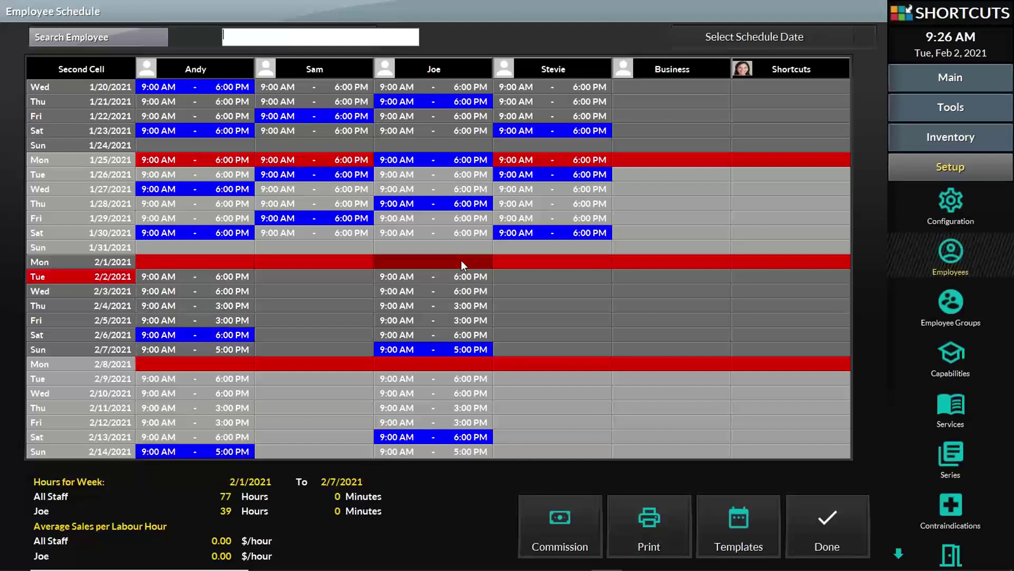
{"action": "left_click", "coordinate": [472, 451]}
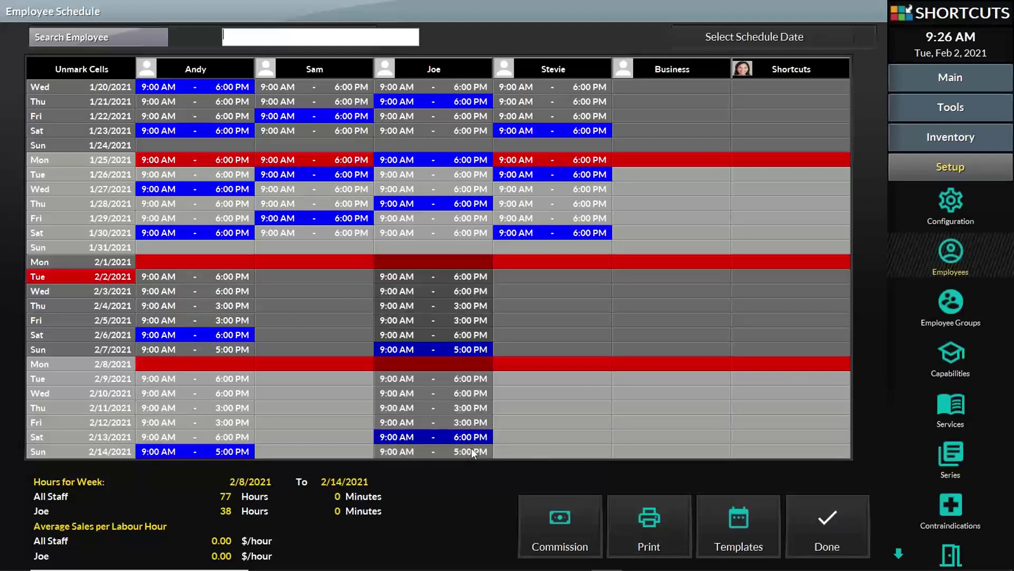
{"action": "left_click", "coordinate": [441, 332]}
{"action": "left_click", "coordinate": [452, 351]}
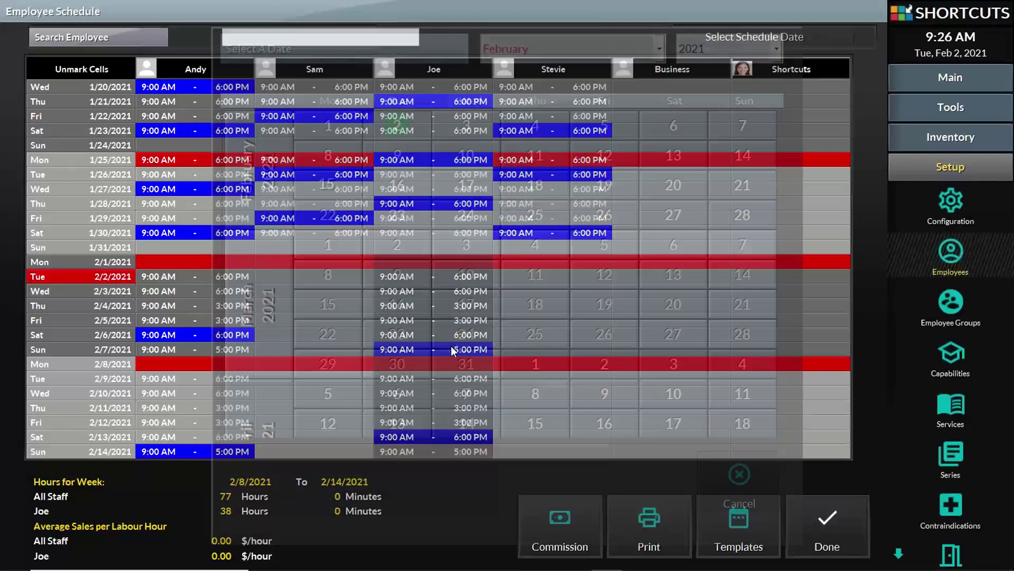
{"action": "left_click", "coordinate": [572, 47]}
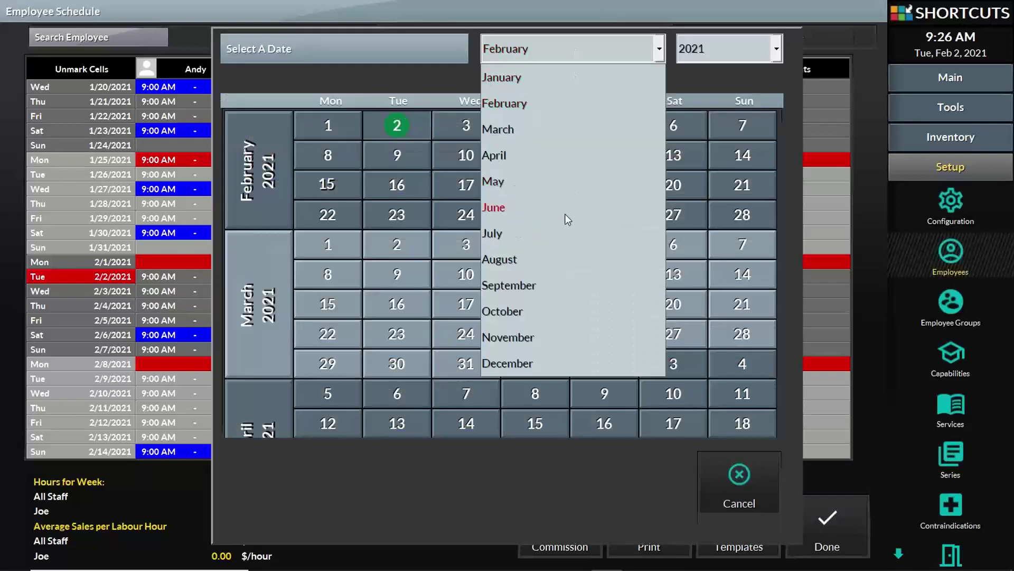
{"action": "left_click", "coordinate": [559, 260]}
{"action": "left_click", "coordinate": [687, 235]}
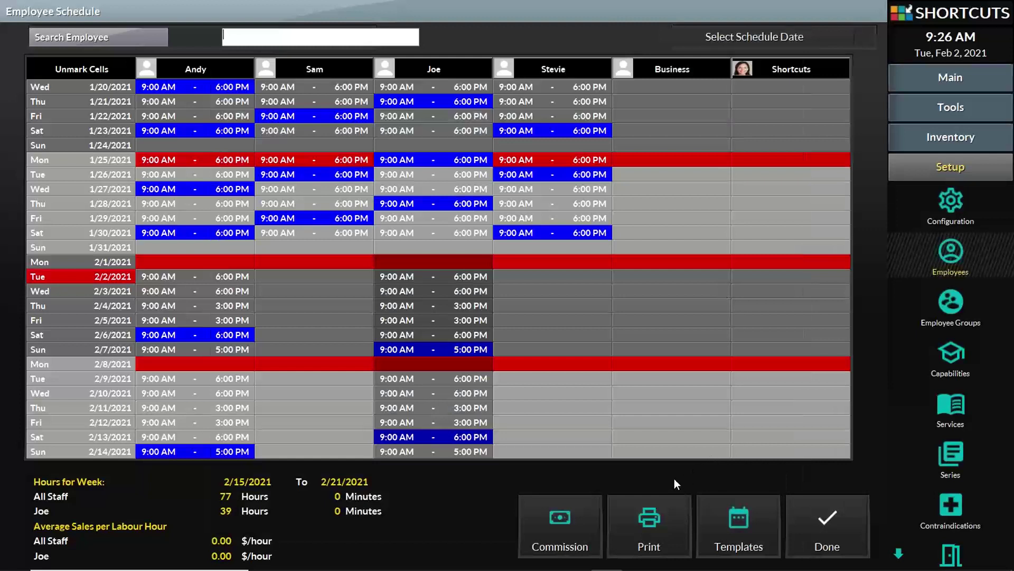
{"action": "left_click", "coordinate": [104, 65]}
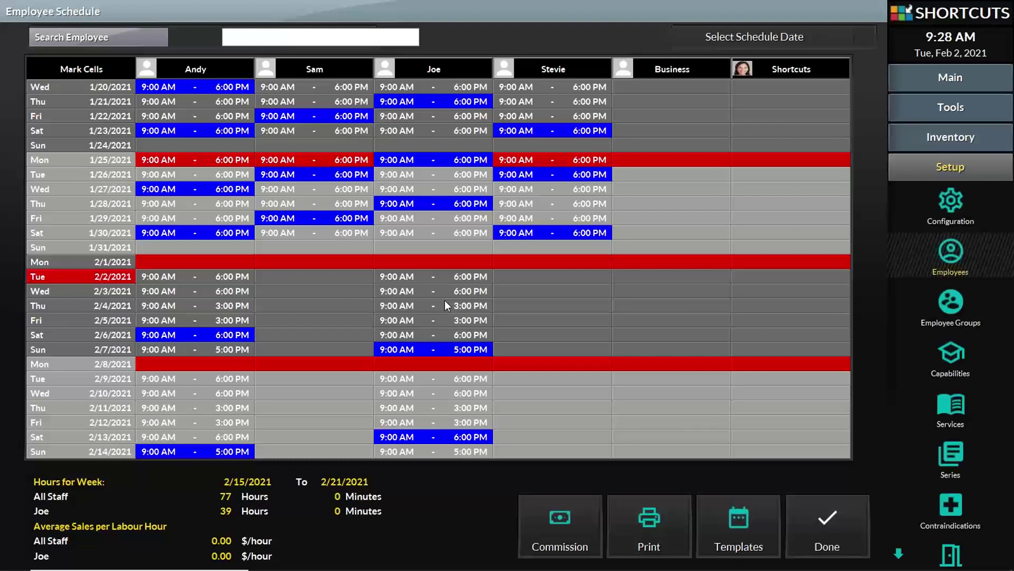
Copy the first employee's week of 2/1/2021 to 2/7/2021 to the second and fourth employees, overwriting the fourth employee's existing entries
{"action": "left_click", "coordinate": [75, 69]}
{"action": "left_click", "coordinate": [215, 261]}
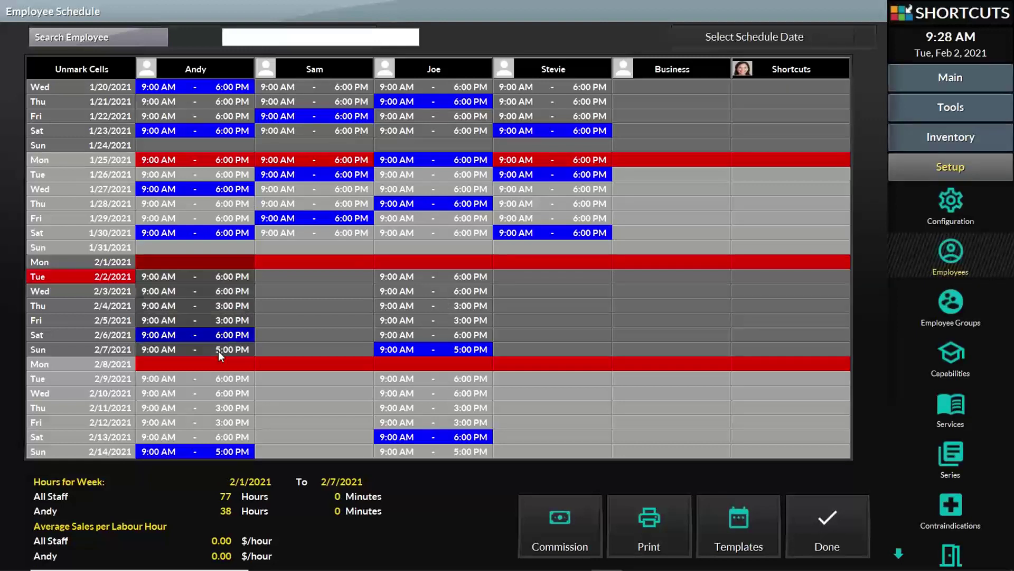
{"action": "left_click", "coordinate": [307, 297]}
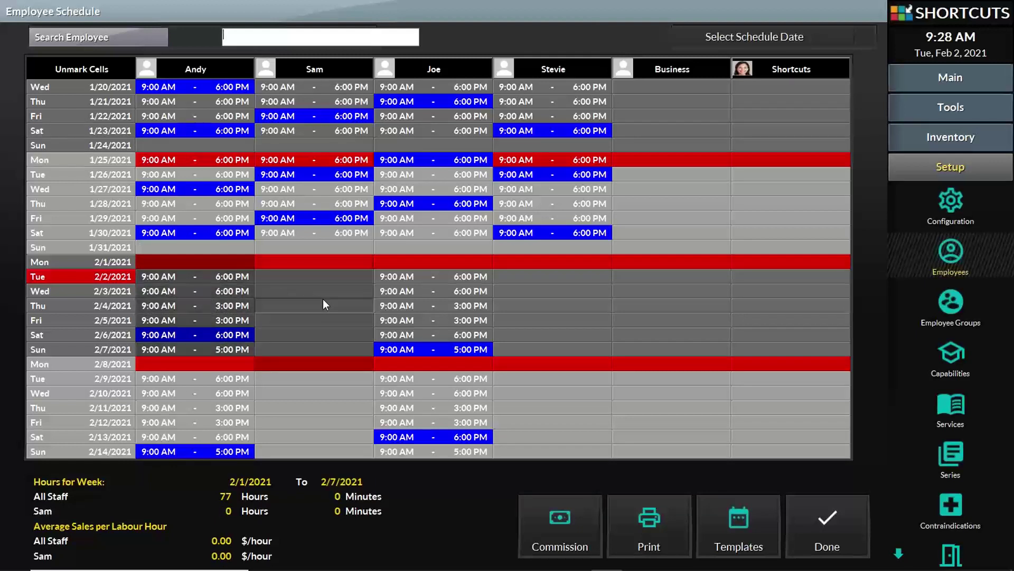
{"action": "left_click", "coordinate": [325, 296]}
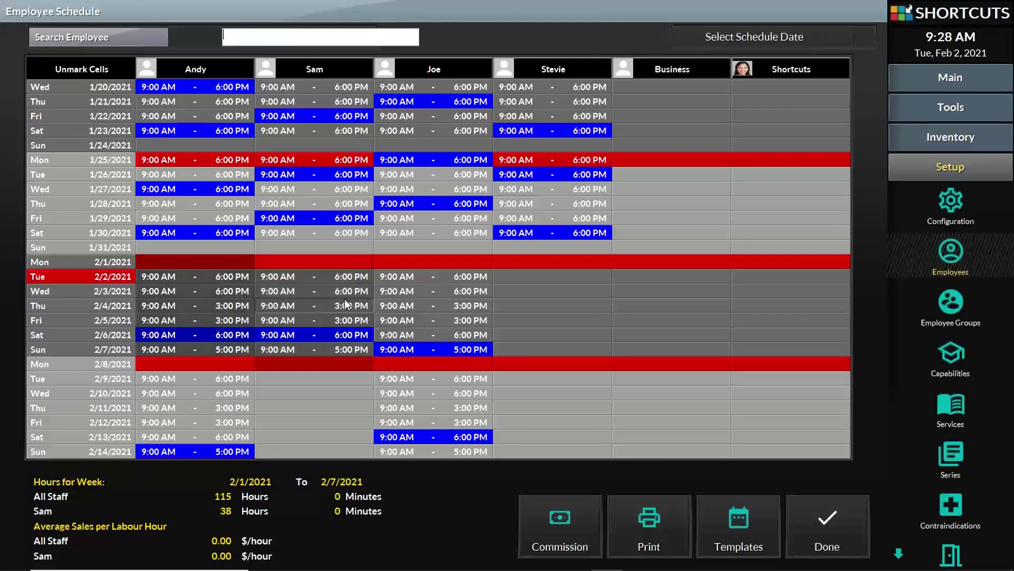
{"action": "left_click", "coordinate": [540, 299]}
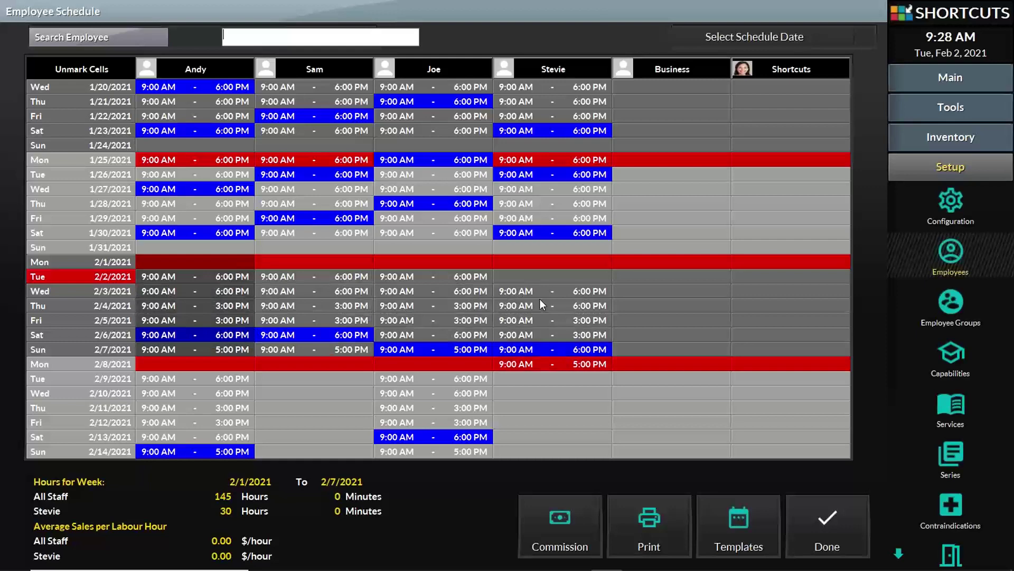
{"action": "left_click_drag", "start_coordinate": [187, 300], "coordinate": [520, 305]}
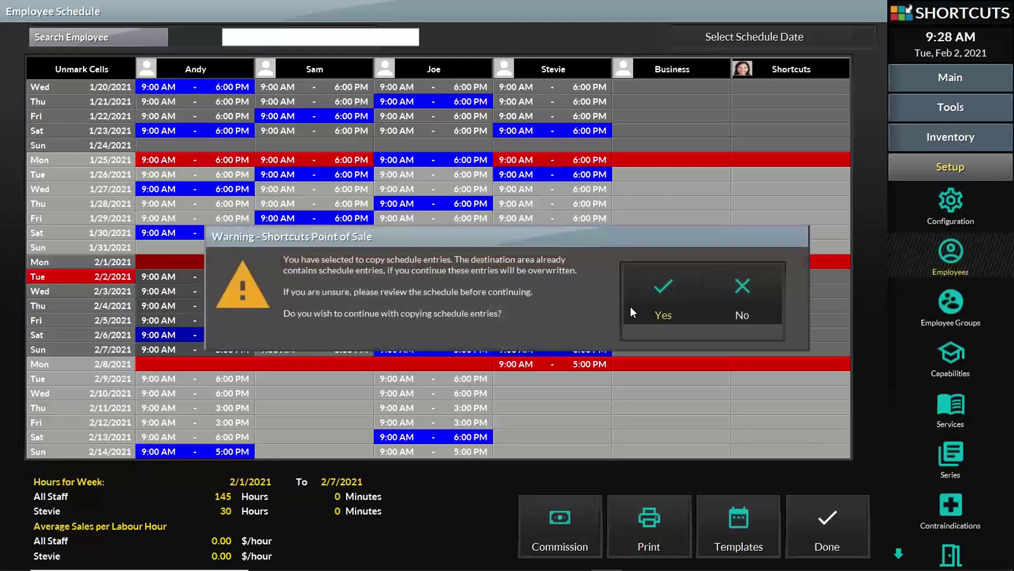
{"action": "left_click", "coordinate": [653, 300]}
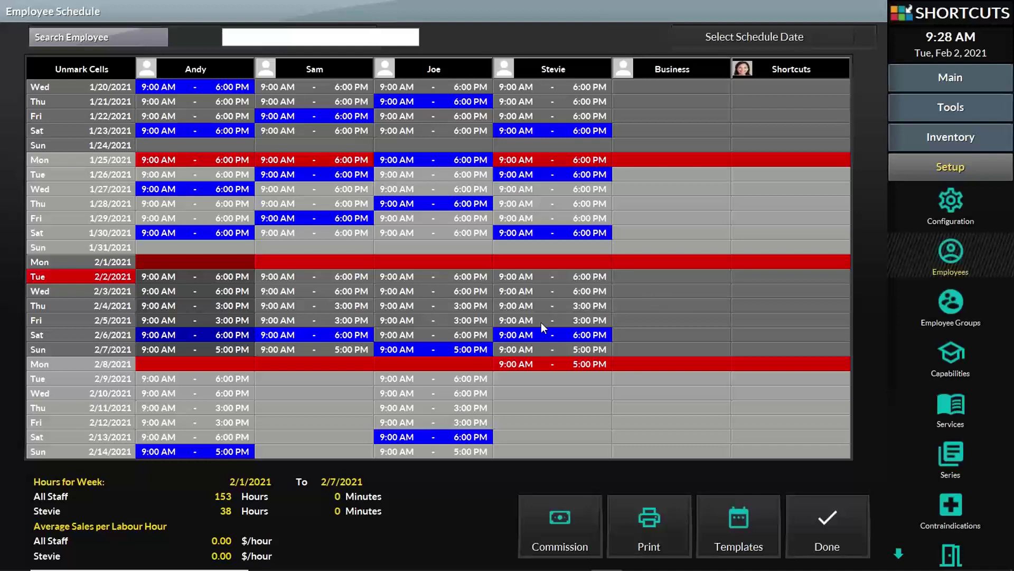
Change the fourth employee's Saturday 2/6/2021 shift to Normal
{"action": "double_click", "coordinate": [544, 337]}
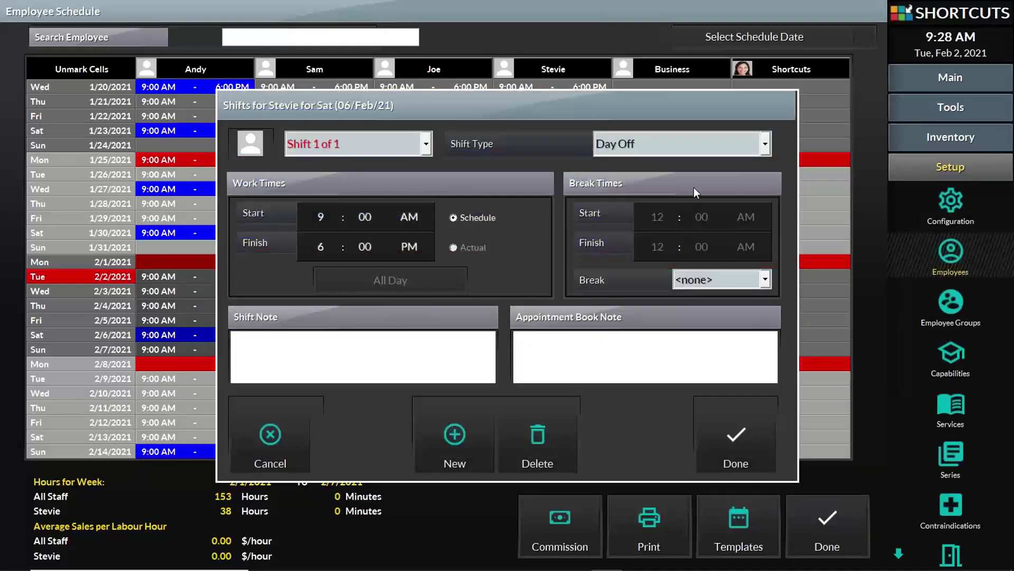
{"action": "left_click", "coordinate": [686, 149]}
{"action": "scroll", "coordinate": [668, 180], "scroll_direction": "up", "scroll_amount": 1}
{"action": "left_click", "coordinate": [668, 169]}
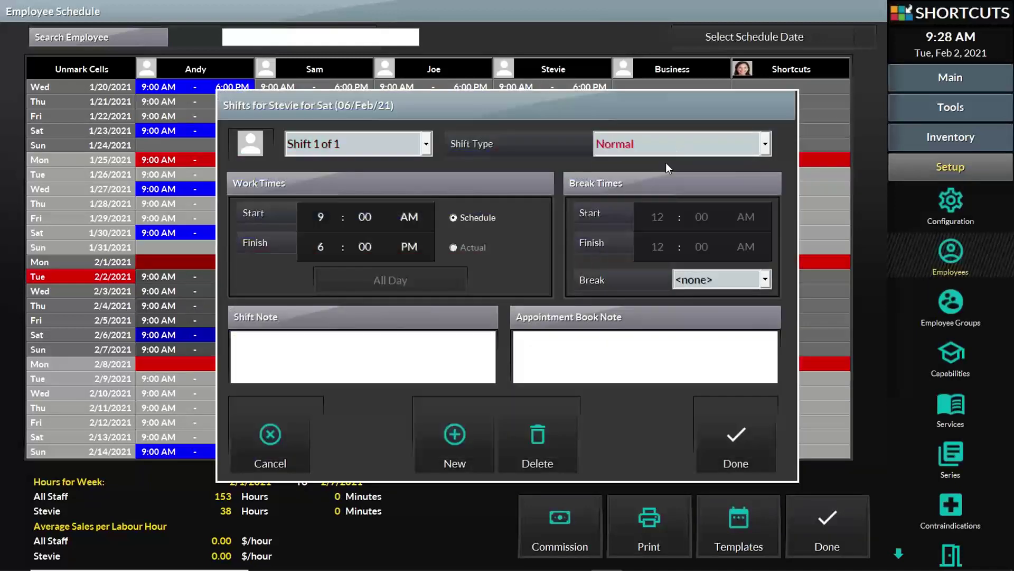
{"action": "left_click", "coordinate": [738, 453]}
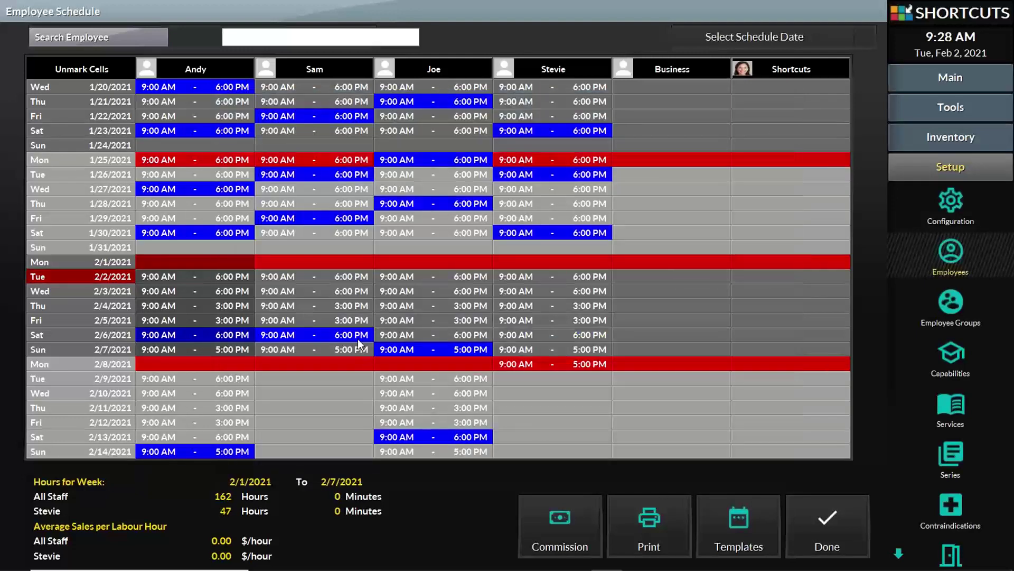
Change the second employee's Saturday 2/6/2021 shift to Normal
{"action": "double_click", "coordinate": [343, 336]}
{"action": "left_click", "coordinate": [648, 140]}
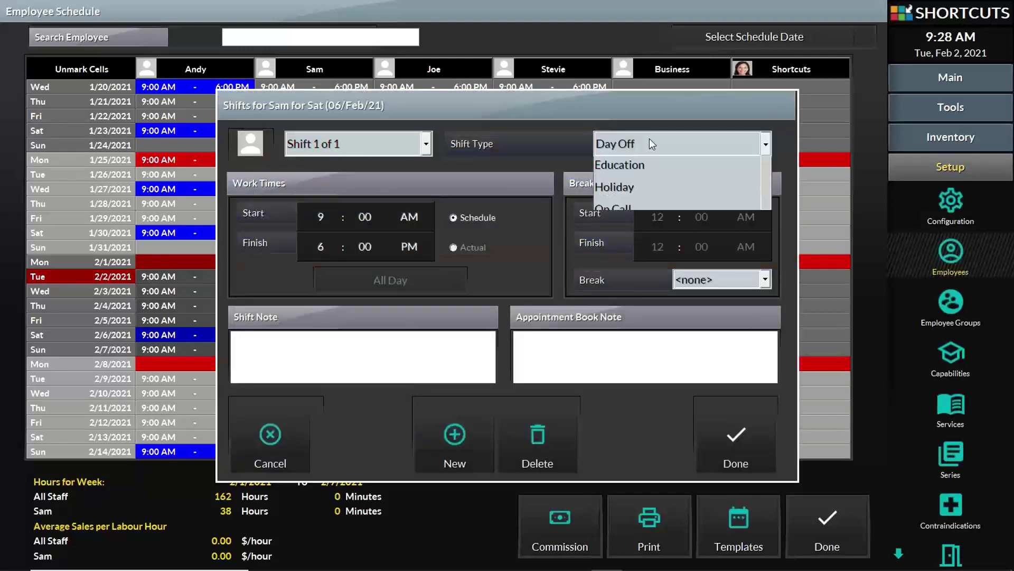
{"action": "scroll", "coordinate": [652, 169], "scroll_direction": "up", "scroll_amount": 2}
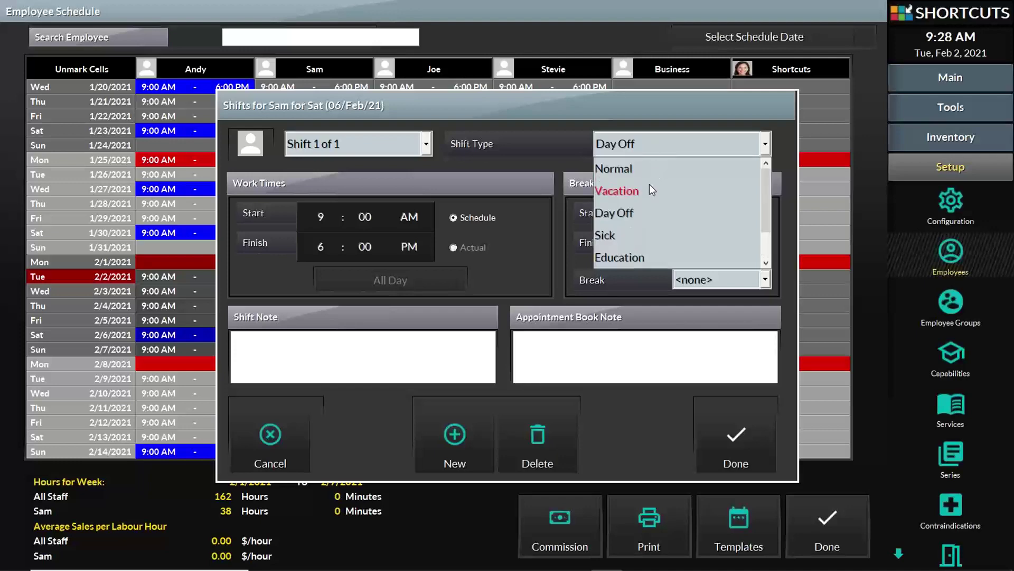
{"action": "left_click", "coordinate": [649, 171]}
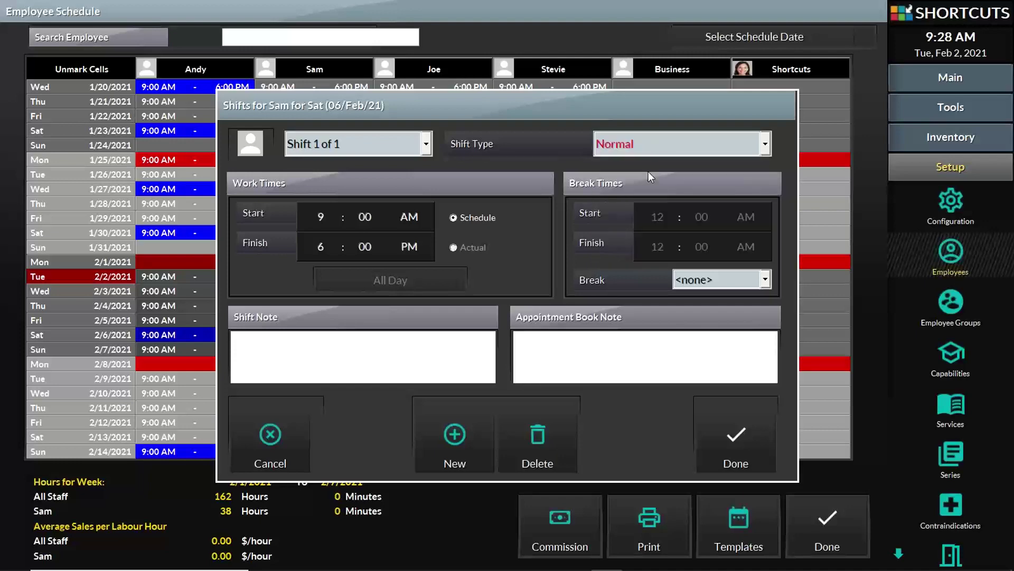
{"action": "left_click", "coordinate": [736, 459]}
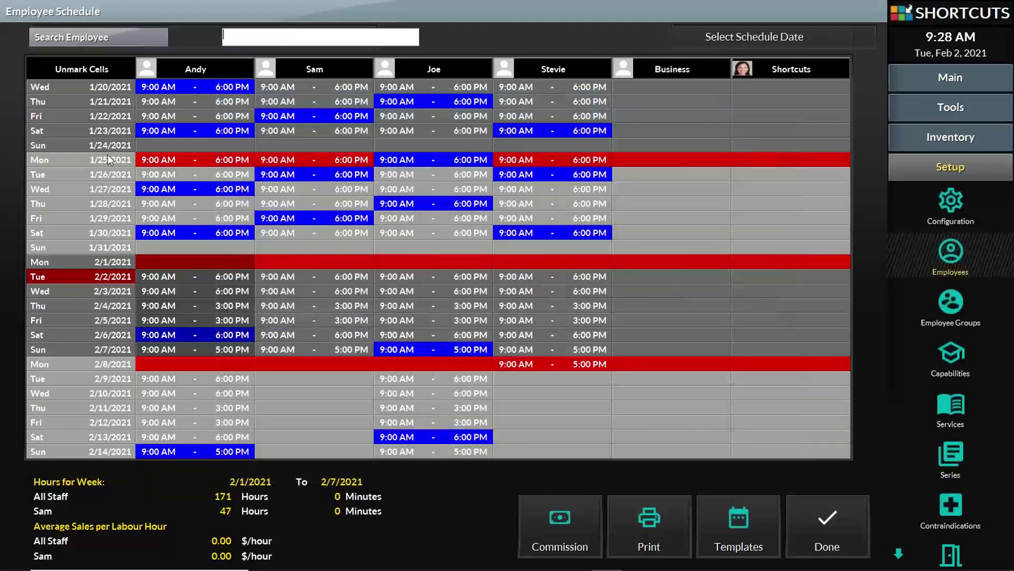
Repeat the first four employees' week of 2/1/2021 to 2/7/2021 until 8/29/2021, overwriting existing entries, and unmark the cells
{"action": "left_click", "coordinate": [86, 73]}
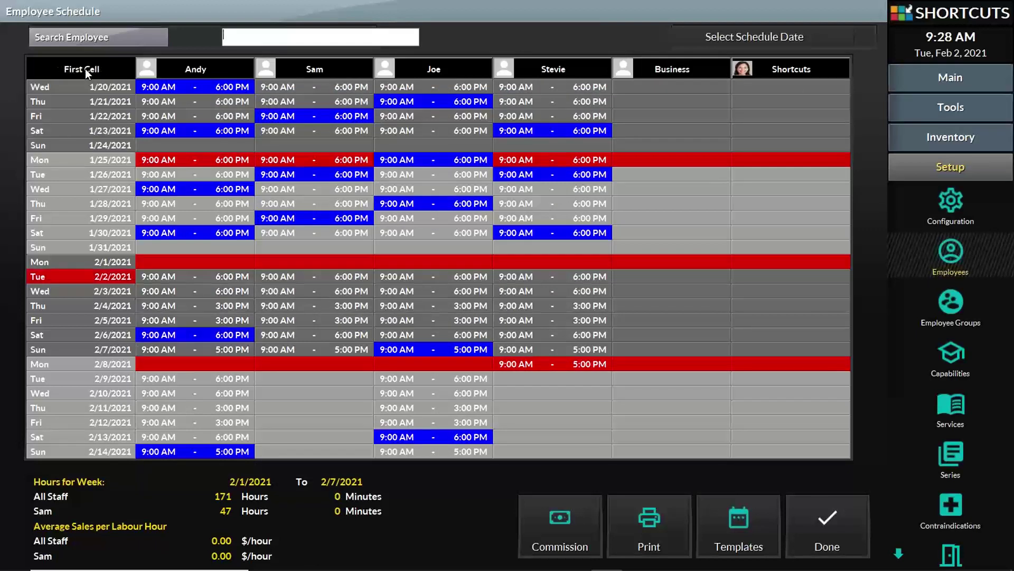
{"action": "left_click", "coordinate": [178, 265]}
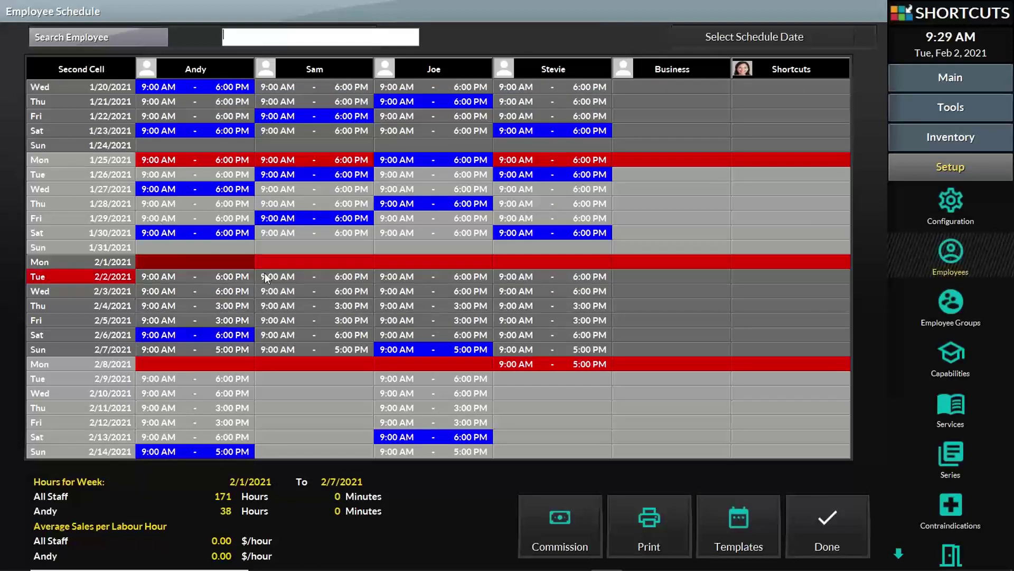
{"action": "left_click", "coordinate": [550, 351]}
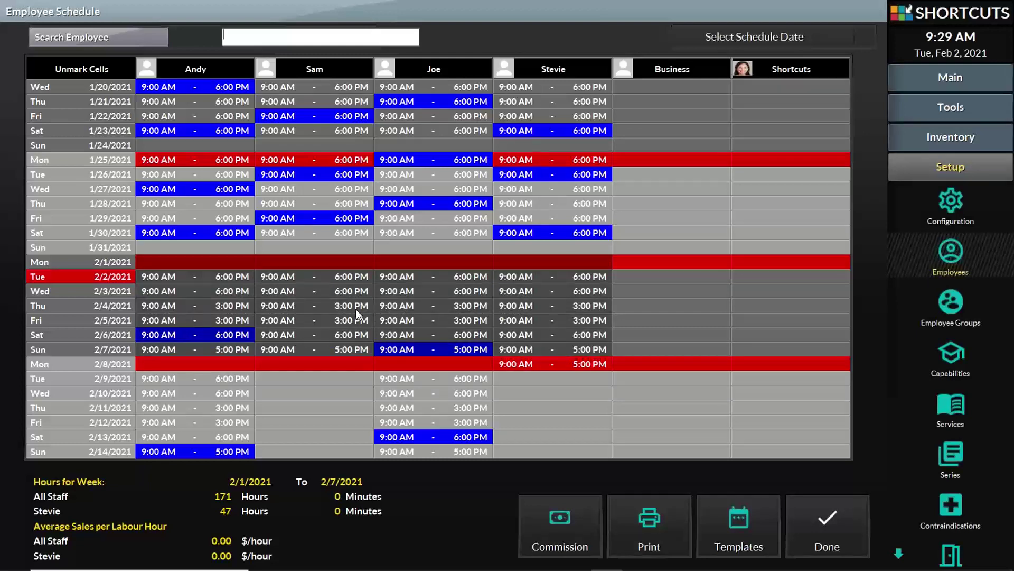
{"action": "left_click", "coordinate": [350, 292]}
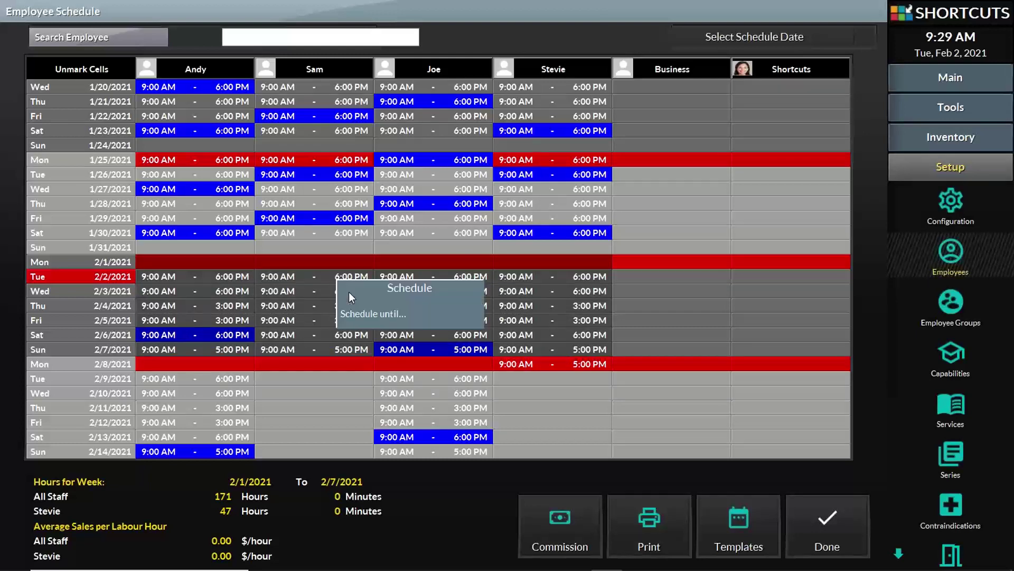
{"action": "left_click", "coordinate": [359, 314]}
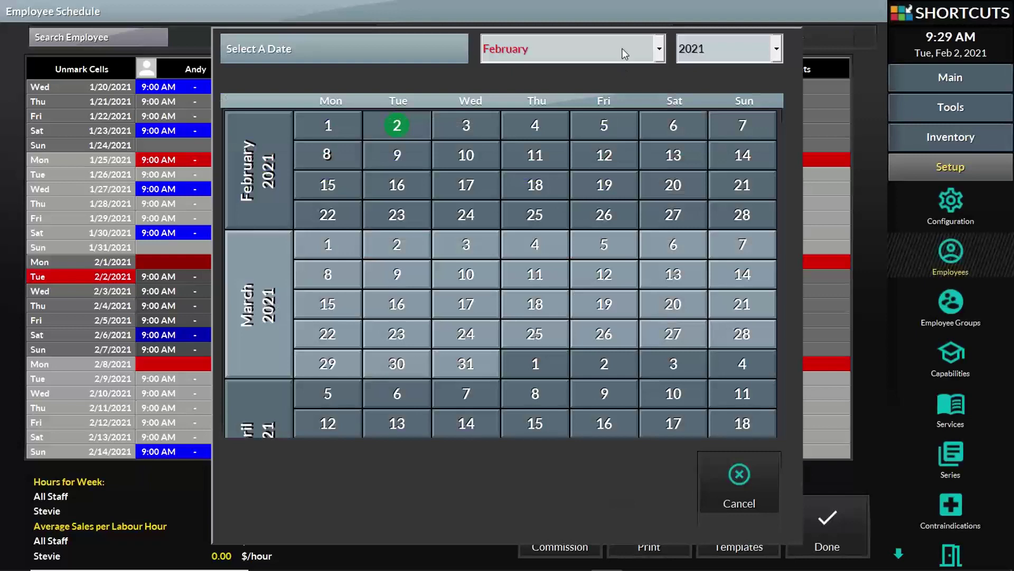
{"action": "left_click", "coordinate": [624, 53]}
{"action": "left_click", "coordinate": [592, 252]}
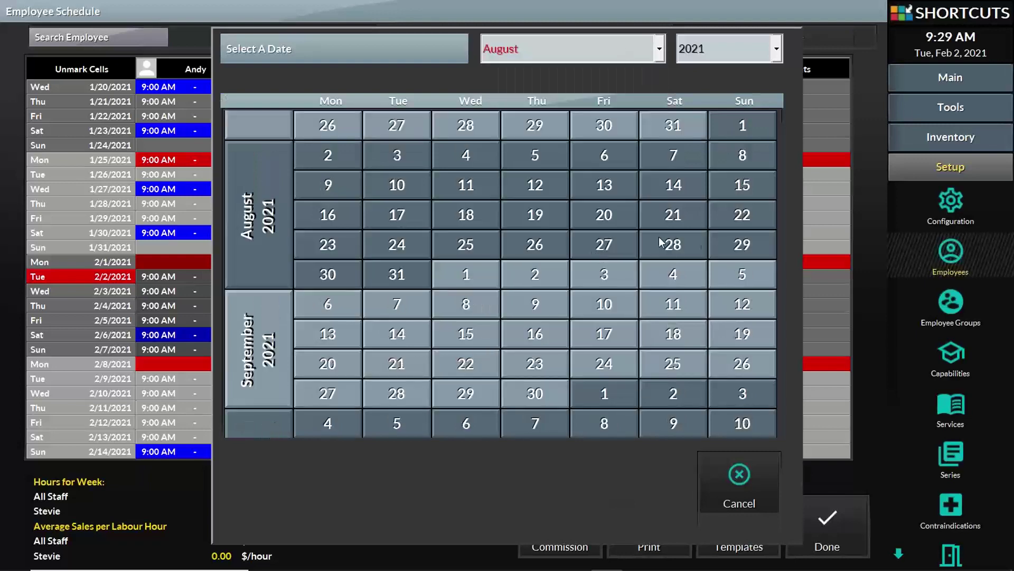
{"action": "left_click", "coordinate": [725, 246]}
{"action": "left_click", "coordinate": [688, 292]}
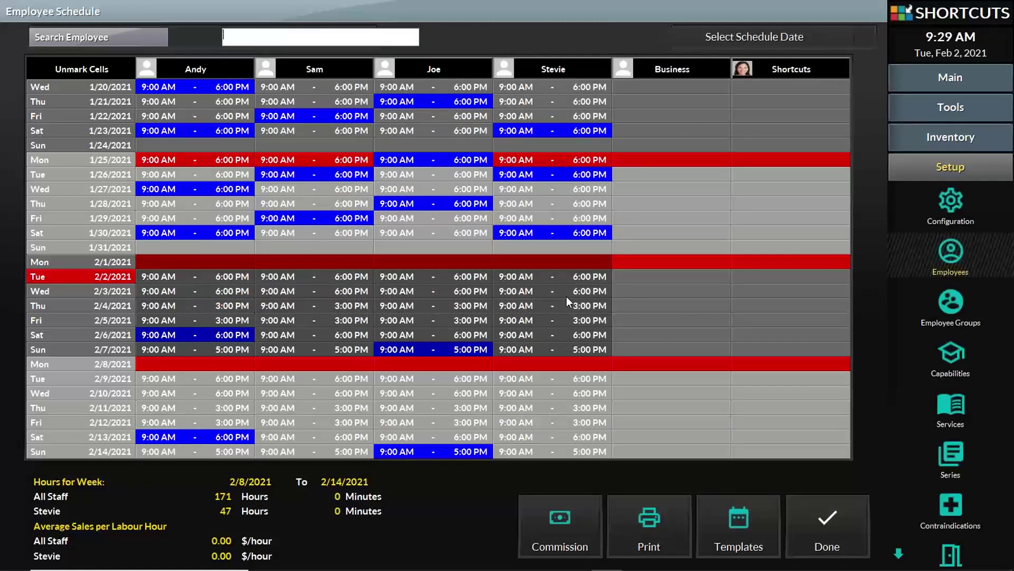
{"action": "left_click", "coordinate": [60, 69]}
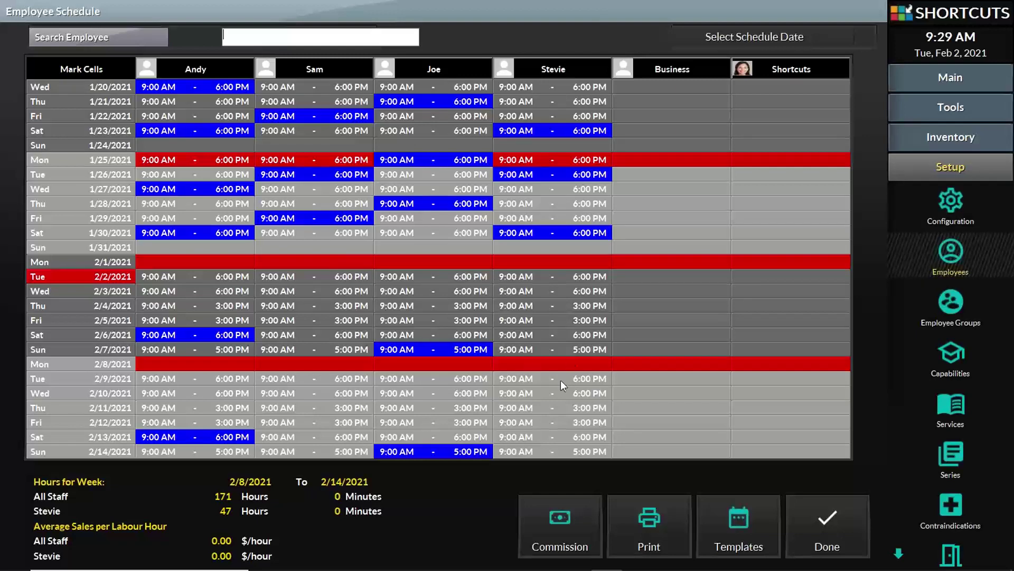
Switch to the Attendance-Schedules-Commissions-Basics.pptx presentation in PowerPoint
{"action": "mouse_move", "coordinate": [491, 568]}
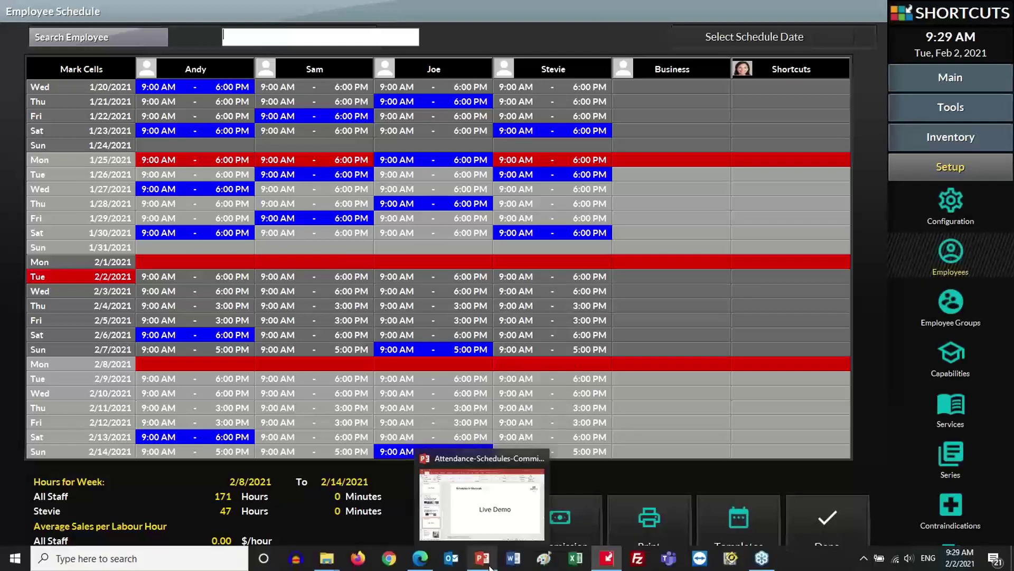
{"action": "left_click", "coordinate": [490, 567]}
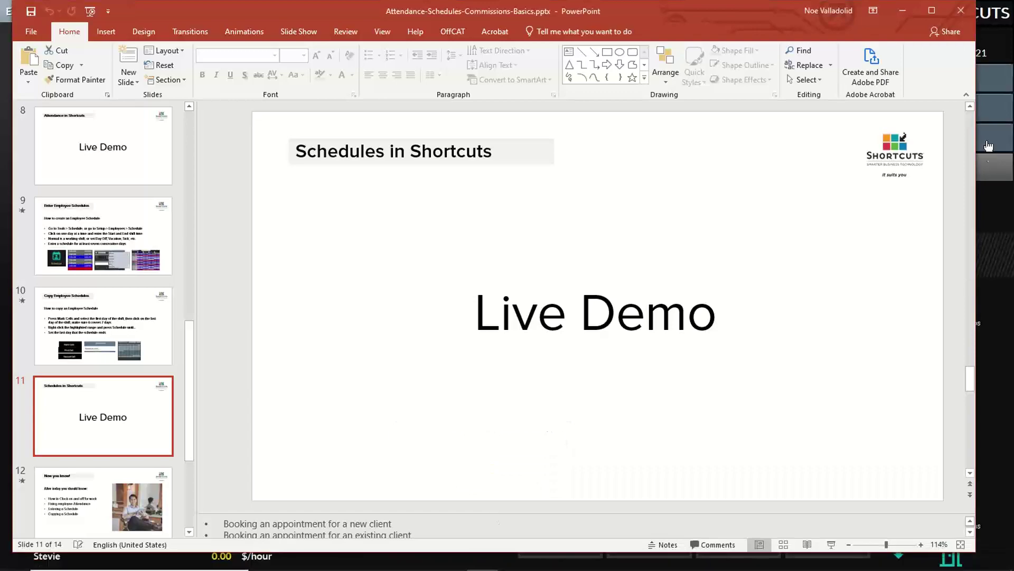
Switch back to Shortcuts and open the Employee Hours report from the Employees report group for viewing
{"action": "left_click", "coordinate": [992, 113]}
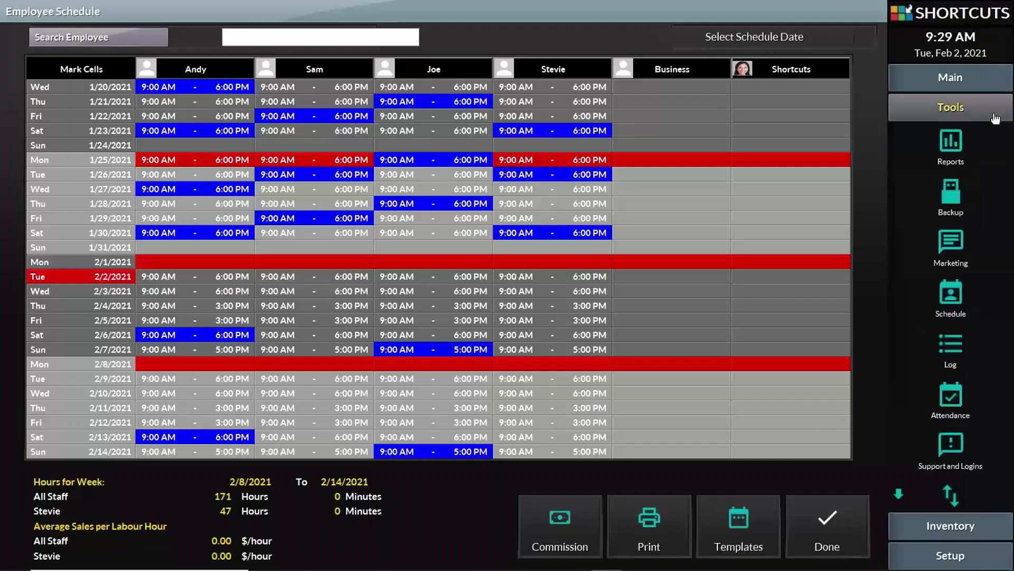
{"action": "left_click", "coordinate": [958, 144]}
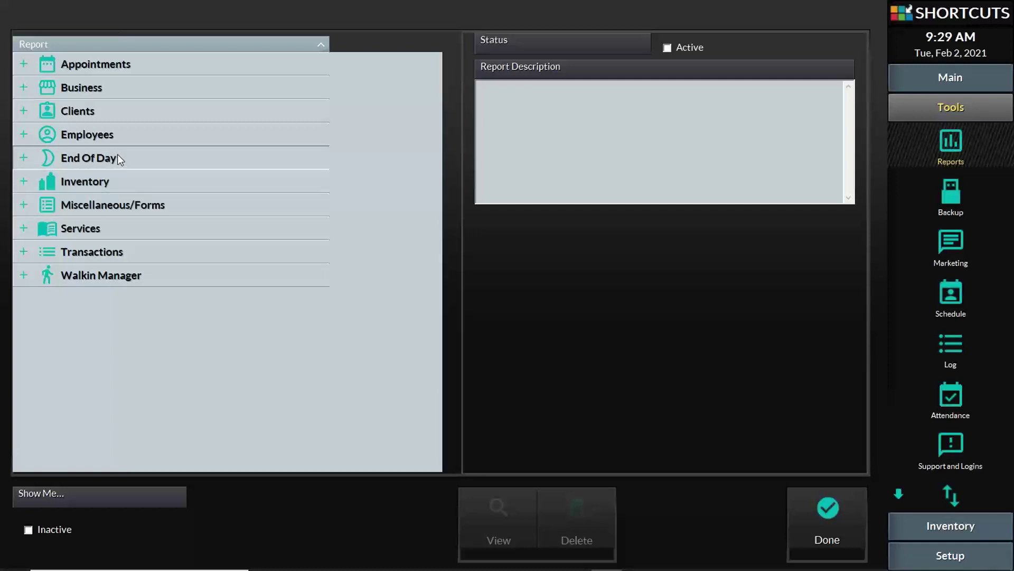
{"action": "left_click", "coordinate": [24, 136]}
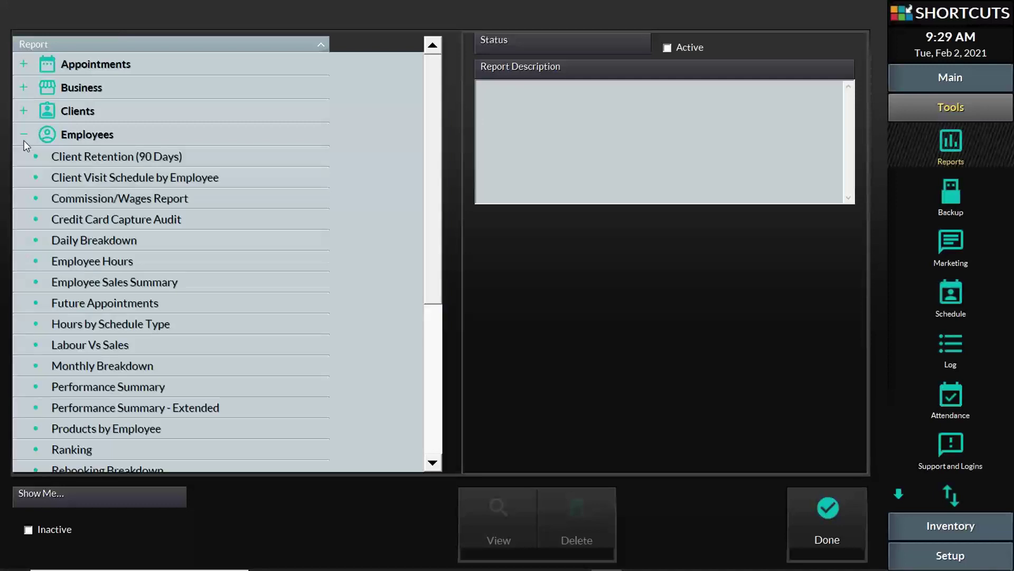
{"action": "left_click", "coordinate": [163, 262]}
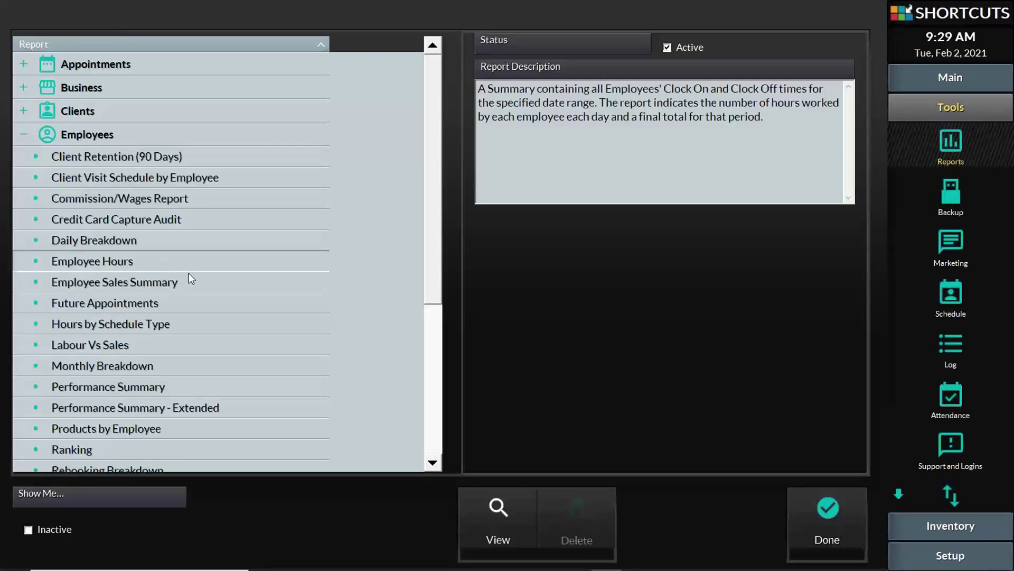
{"action": "left_click", "coordinate": [520, 520]}
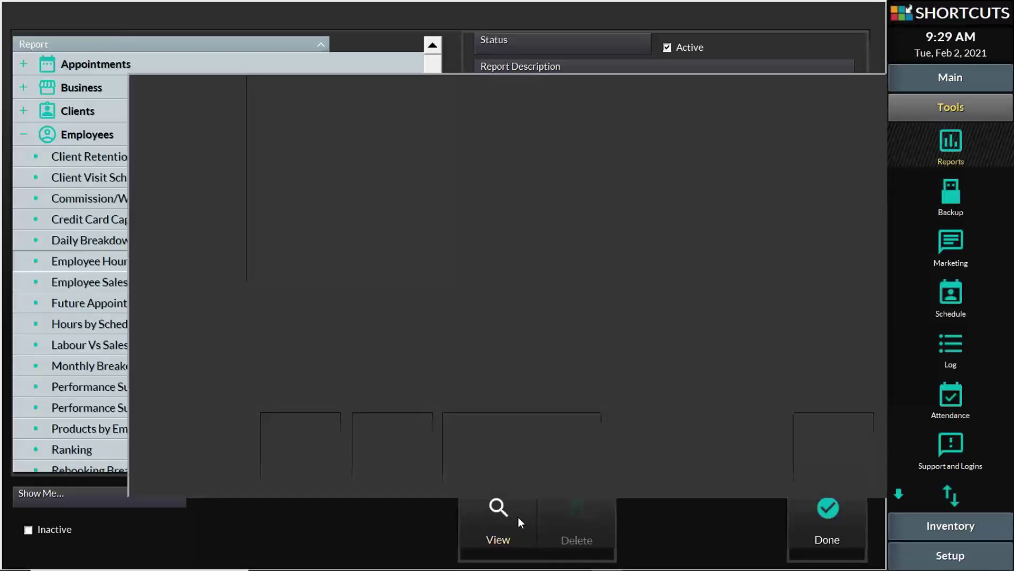
Run the Employee Hours report for the date range January 26, 2021 to February 2, 2021
{"action": "left_click", "coordinate": [512, 297]}
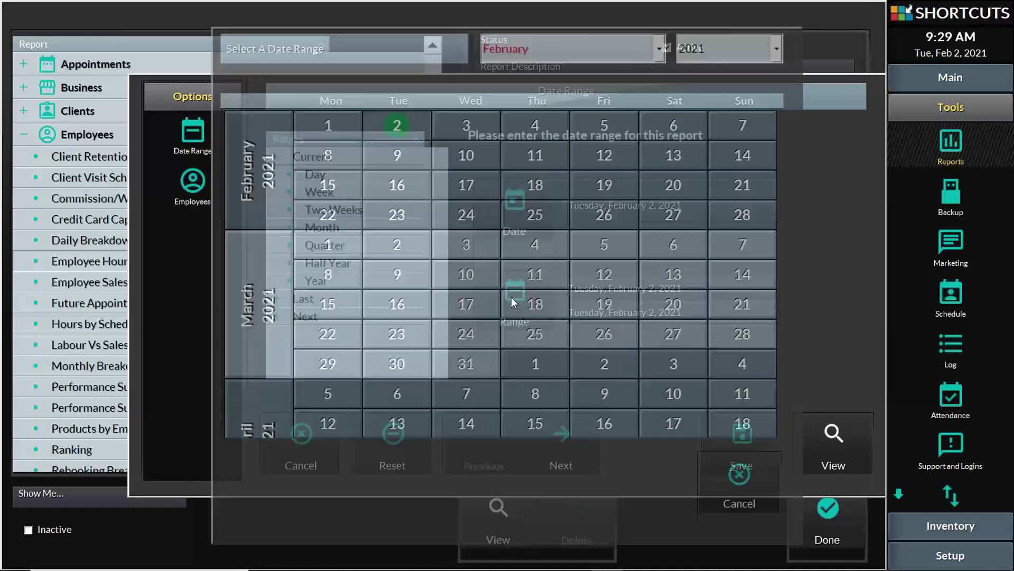
{"action": "left_click", "coordinate": [499, 55]}
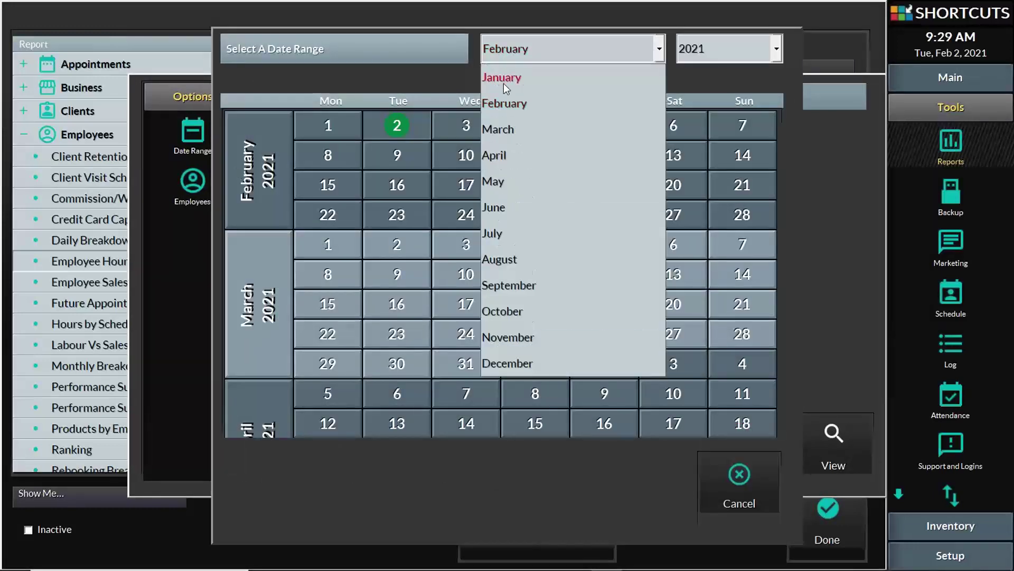
{"action": "left_click", "coordinate": [529, 73]}
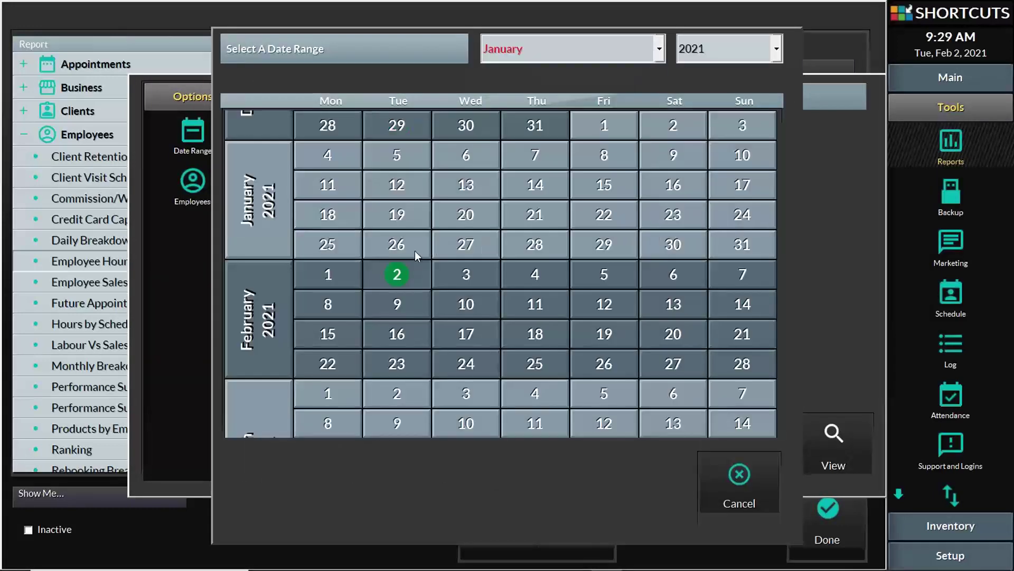
{"action": "left_click", "coordinate": [402, 245]}
{"action": "left_click", "coordinate": [404, 279]}
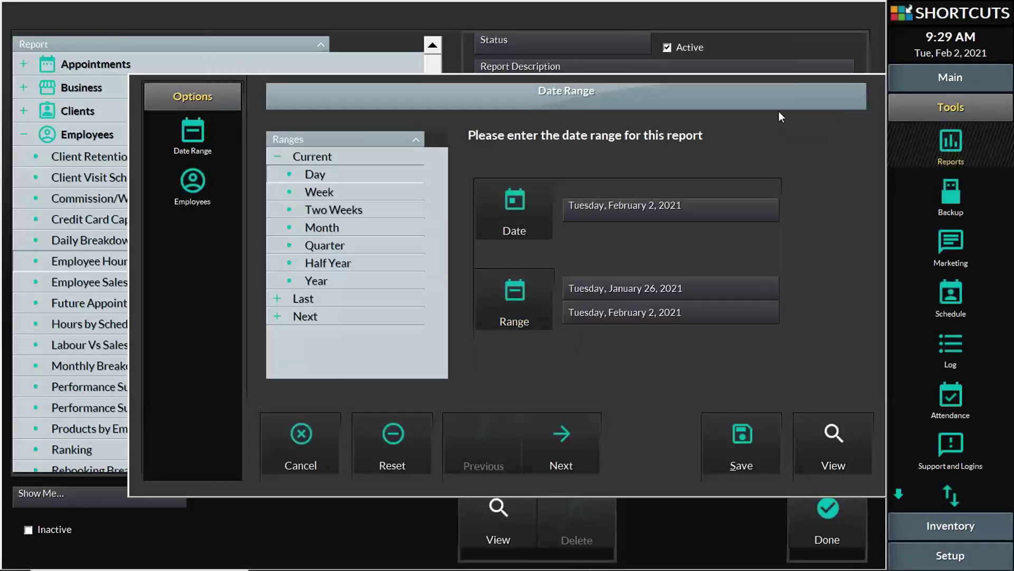
{"action": "left_click", "coordinate": [834, 444]}
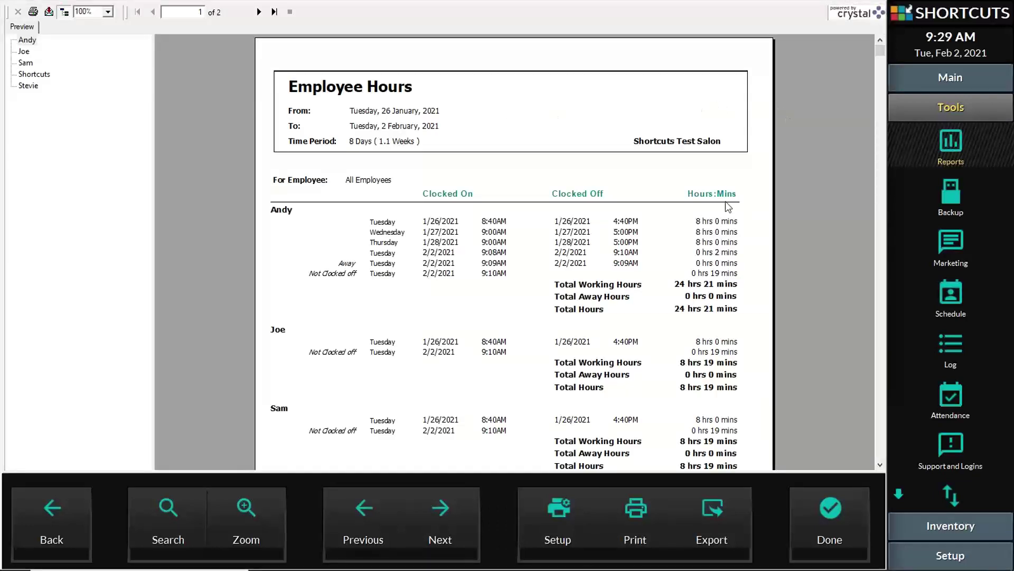
Review the clock-on and clock-off times and total hours in the Employee Hours report, and close it
{"action": "scroll", "coordinate": [750, 232], "scroll_direction": "down", "scroll_amount": 3}
{"action": "scroll", "coordinate": [733, 243], "scroll_direction": "down", "scroll_amount": 3}
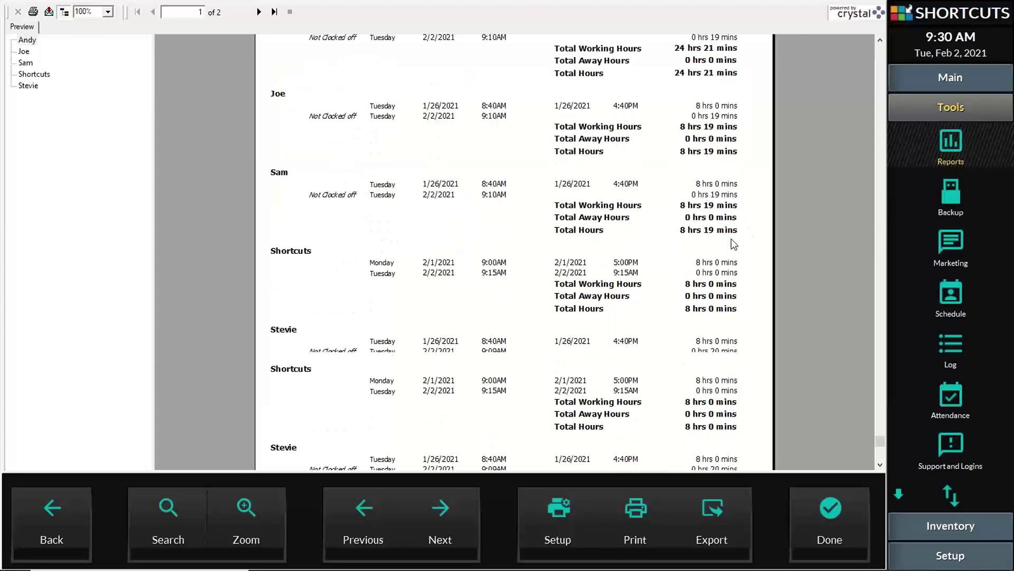
{"action": "scroll", "coordinate": [718, 273], "scroll_direction": "up", "scroll_amount": 6}
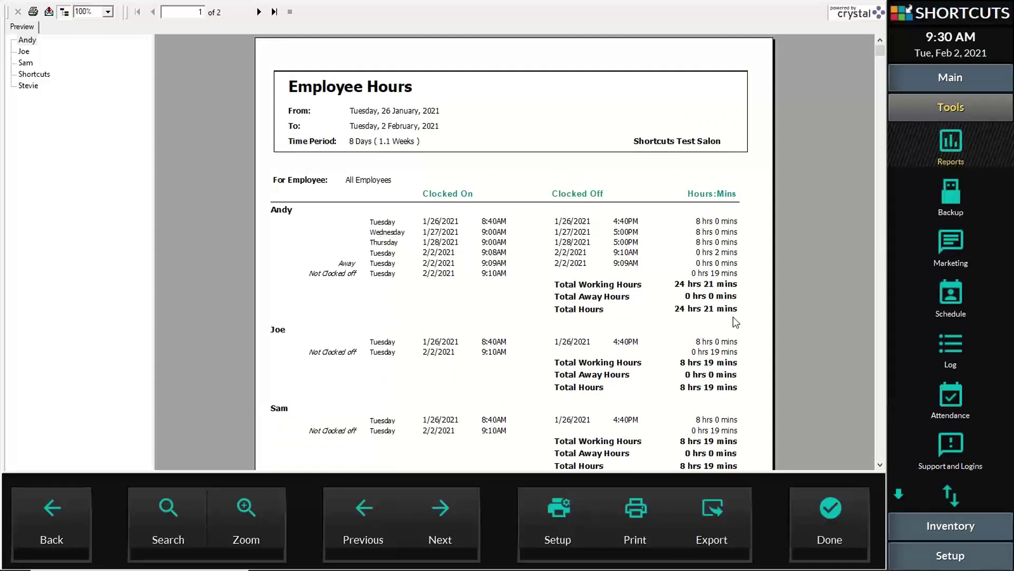
{"action": "left_click", "coordinate": [824, 521]}
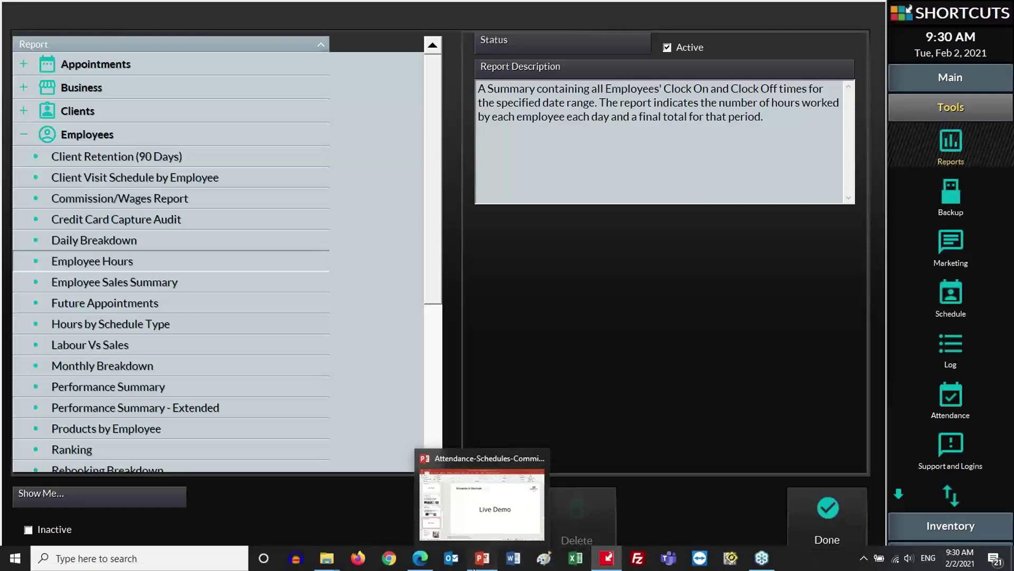
Switch to the Attendance-Schedules-Commissions-Basics.pptx presentation in PowerPoint, start the slide show from slide 11 and advance to "Now you know!"
{"action": "left_click", "coordinate": [482, 557]}
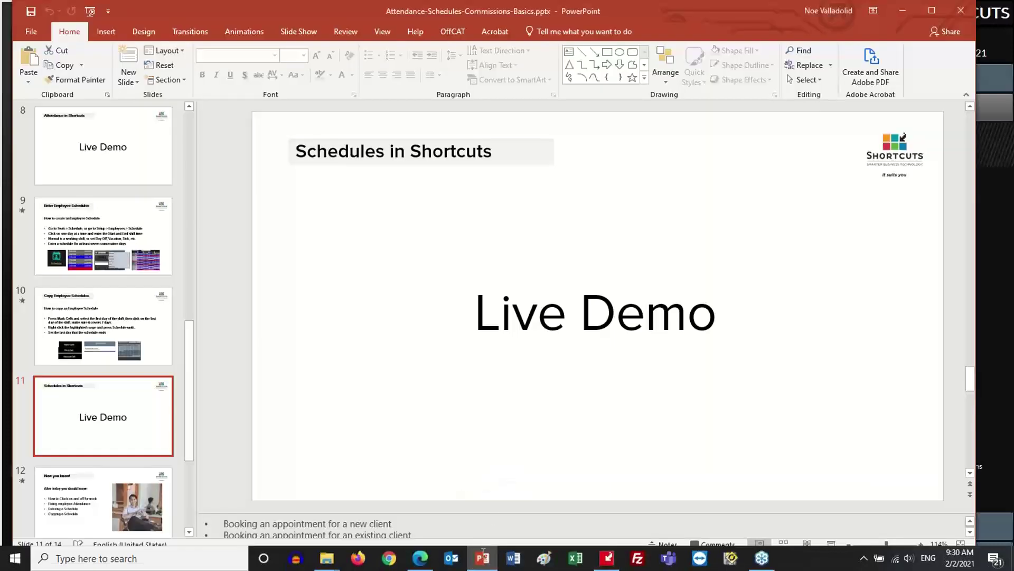
{"action": "left_click", "coordinate": [833, 545]}
{"action": "left_click", "coordinate": [664, 368]}
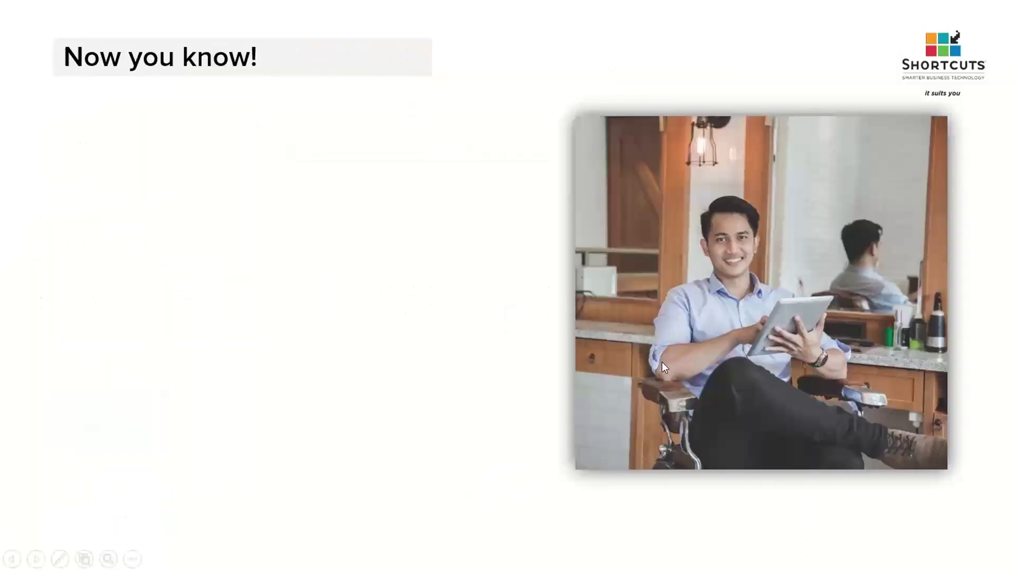
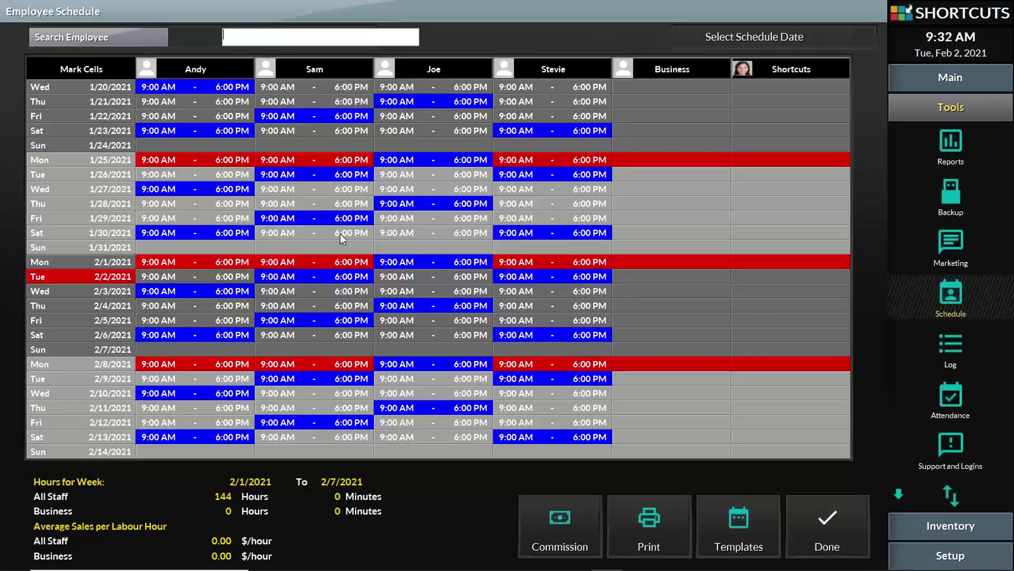
Change the fourth employee's Friday 1/29/2021 shift to Vacation
{"action": "double_click", "coordinate": [555, 218]}
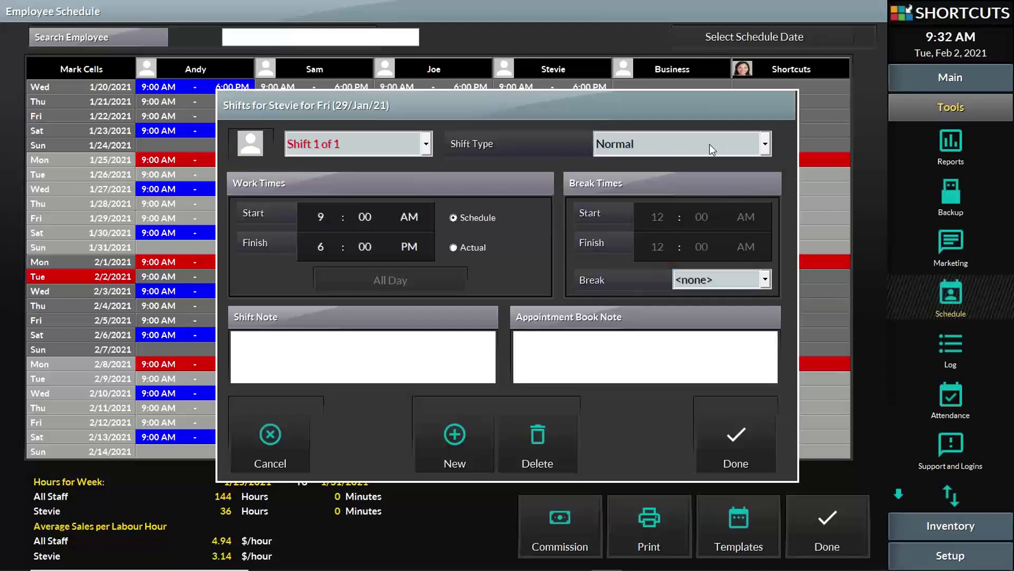
{"action": "left_click", "coordinate": [709, 144]}
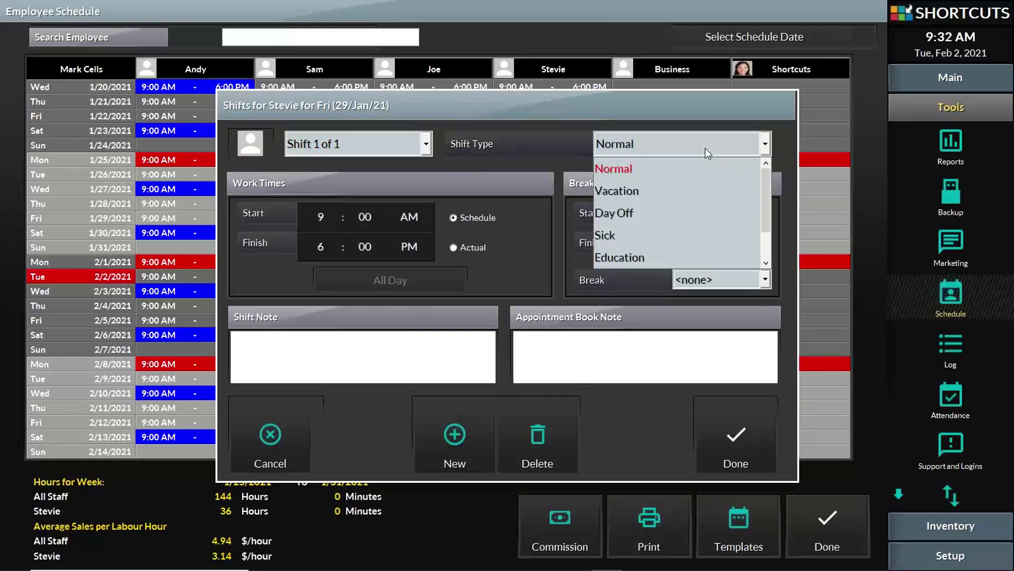
{"action": "left_click", "coordinate": [681, 186]}
{"action": "left_click", "coordinate": [750, 424]}
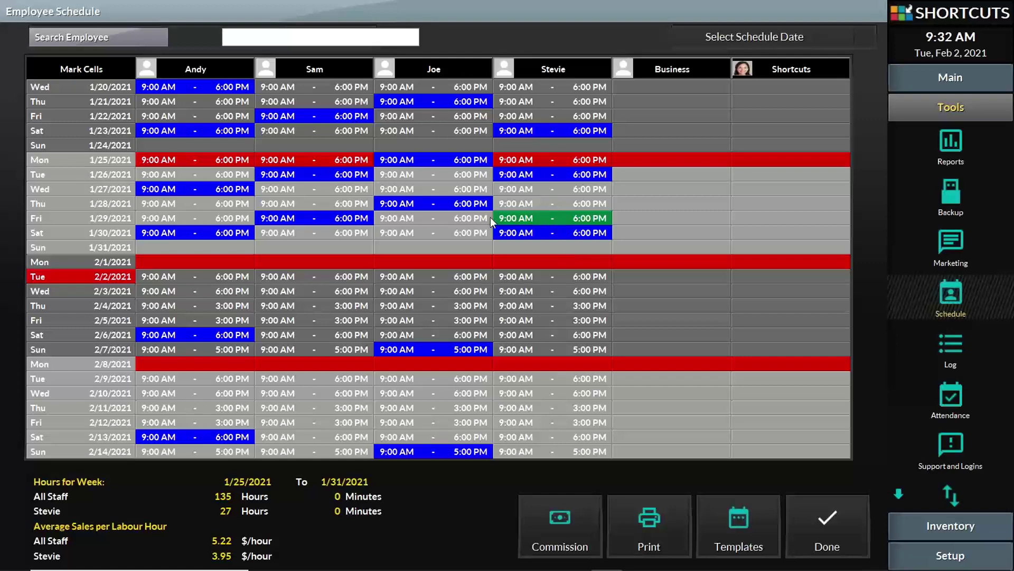
Change the third employee's Saturday 1/30/2021 shift to Sick
{"action": "left_click", "coordinate": [454, 235]}
{"action": "left_click", "coordinate": [454, 233]}
{"action": "left_click", "coordinate": [706, 139]}
{"action": "left_click", "coordinate": [606, 235]}
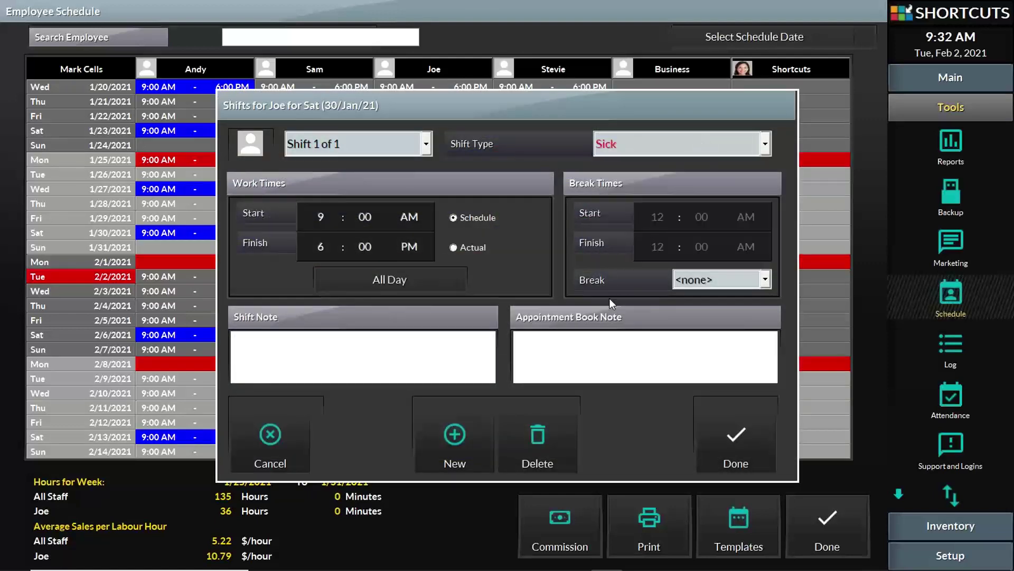
{"action": "left_click", "coordinate": [744, 436]}
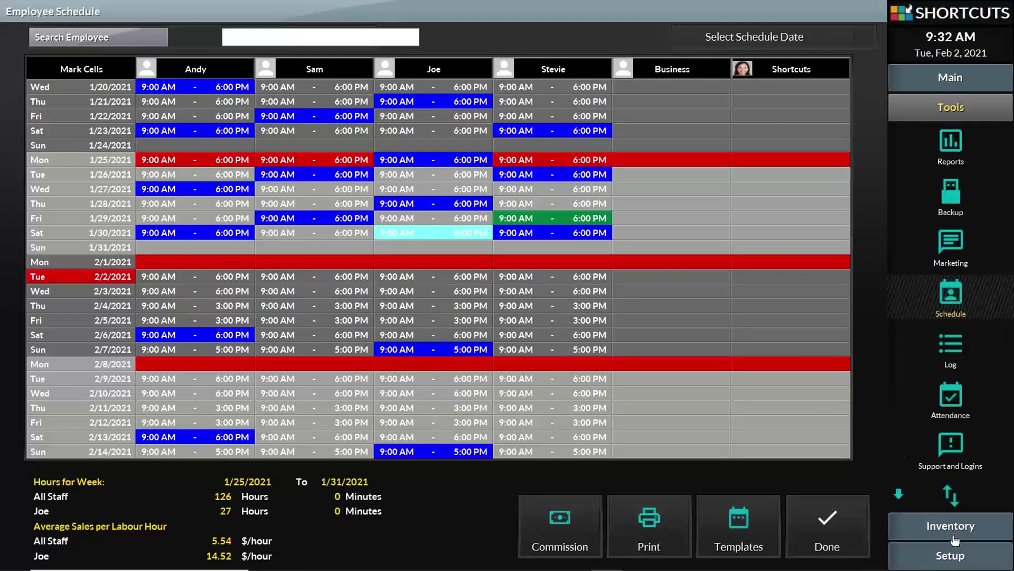
Open the Schedule Type Setup in the general configuration settings
{"action": "left_click", "coordinate": [954, 559]}
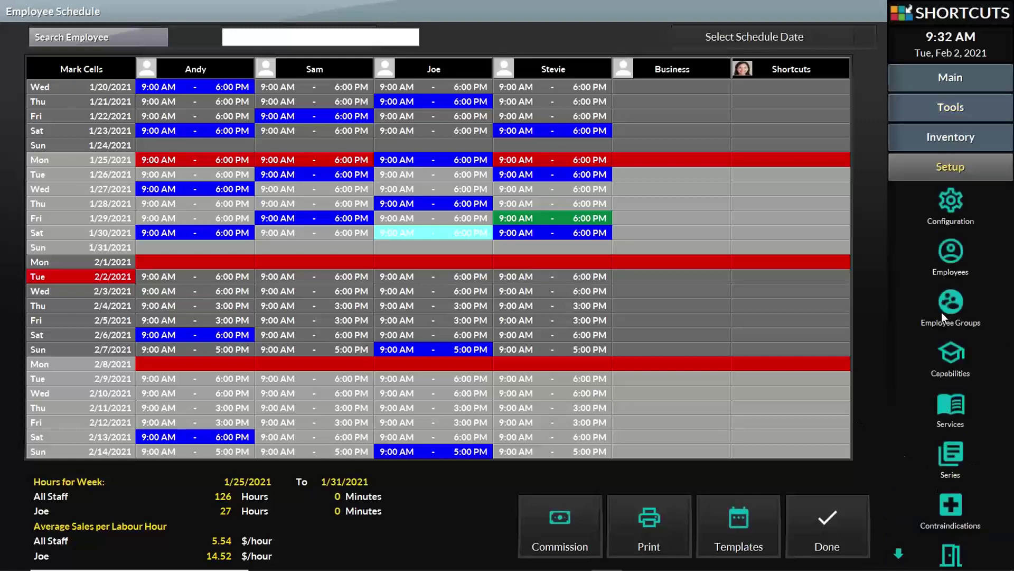
{"action": "left_click", "coordinate": [958, 199]}
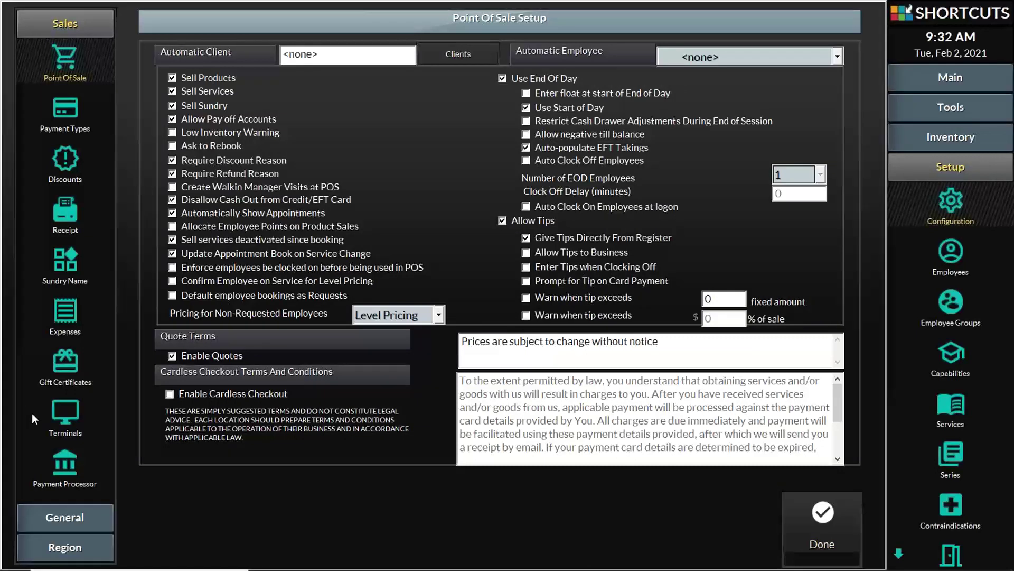
{"action": "left_click", "coordinate": [64, 517]}
{"action": "left_click", "coordinate": [65, 547]}
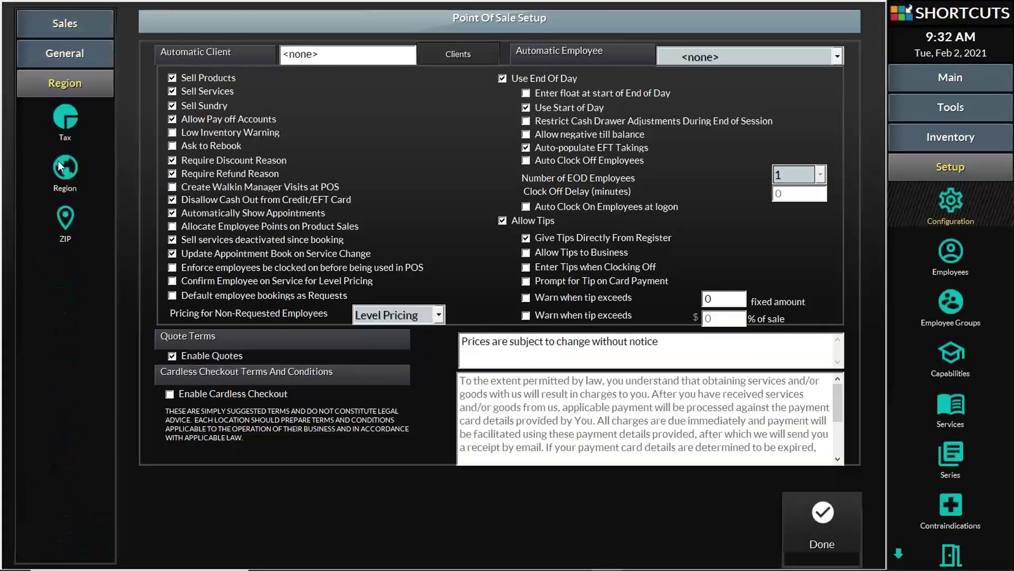
{"action": "left_click", "coordinate": [76, 37]}
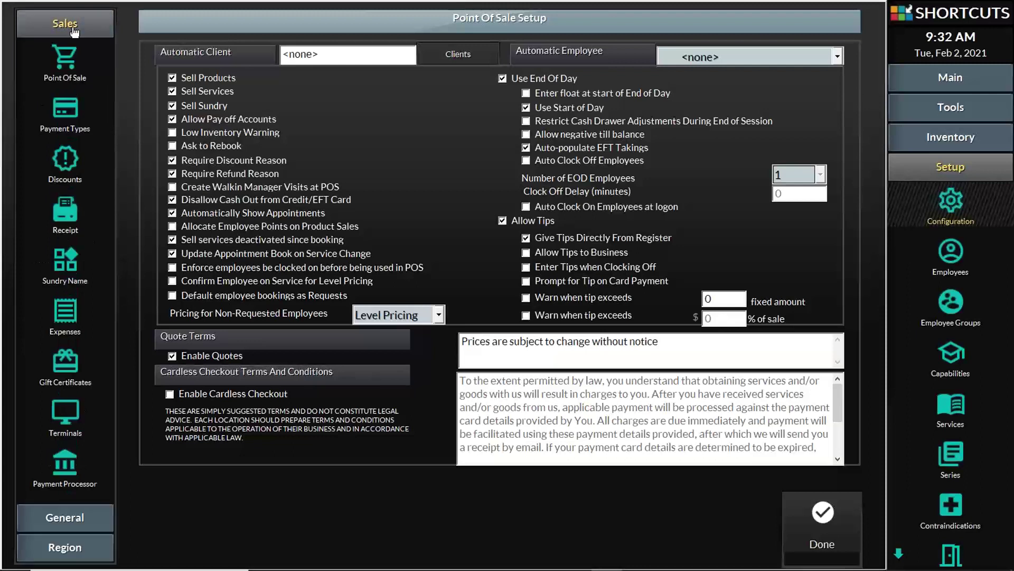
{"action": "left_click", "coordinate": [64, 520]}
{"action": "left_click", "coordinate": [63, 548]}
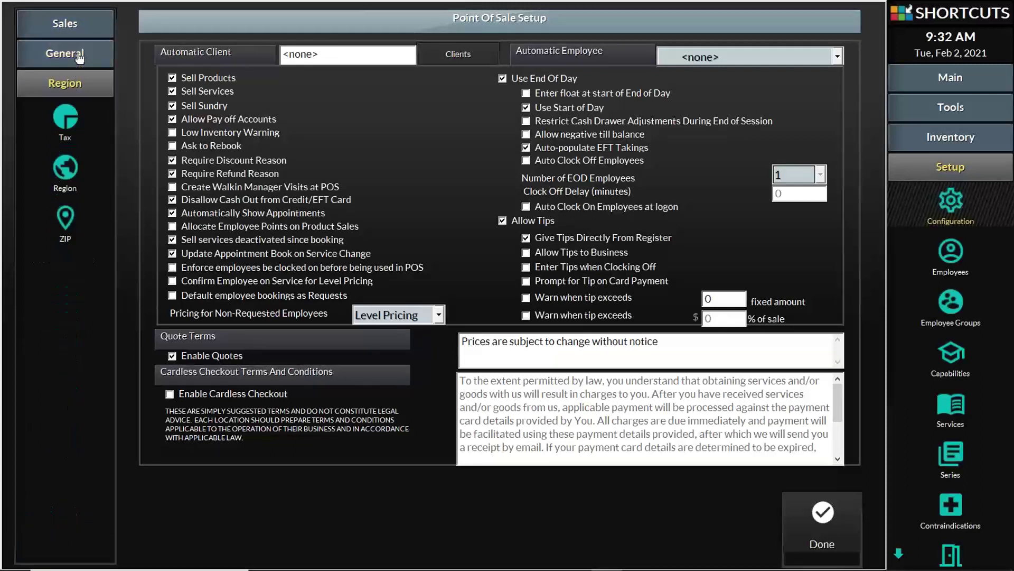
{"action": "left_click", "coordinate": [79, 56]}
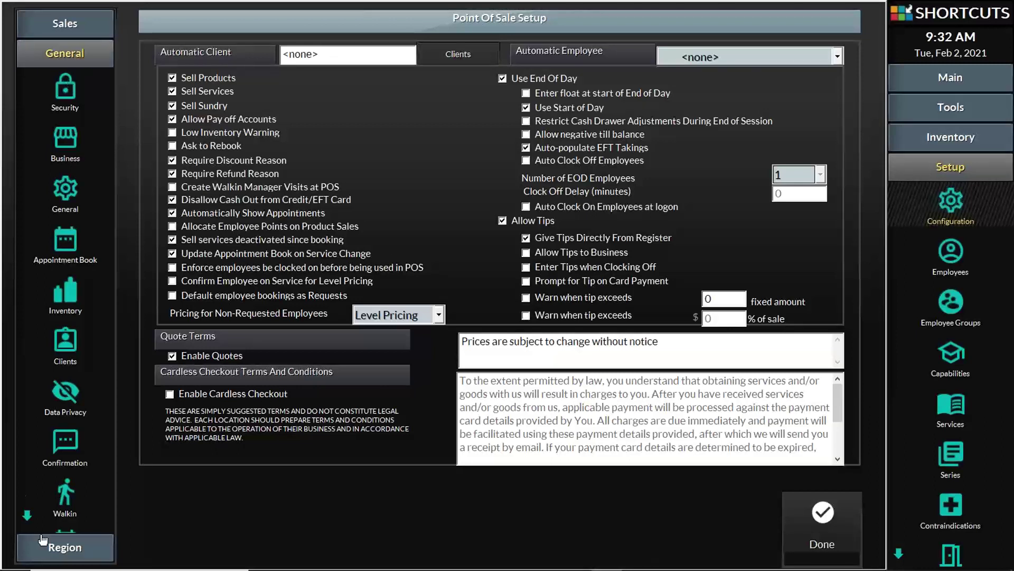
{"action": "left_click", "coordinate": [27, 515]}
{"action": "left_click", "coordinate": [26, 515]}
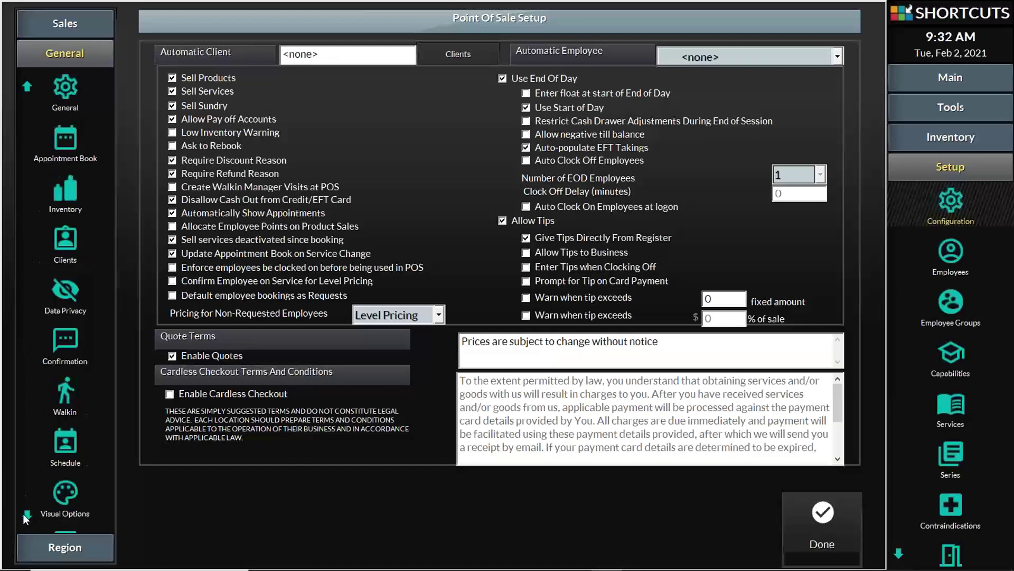
{"action": "left_click", "coordinate": [64, 446]}
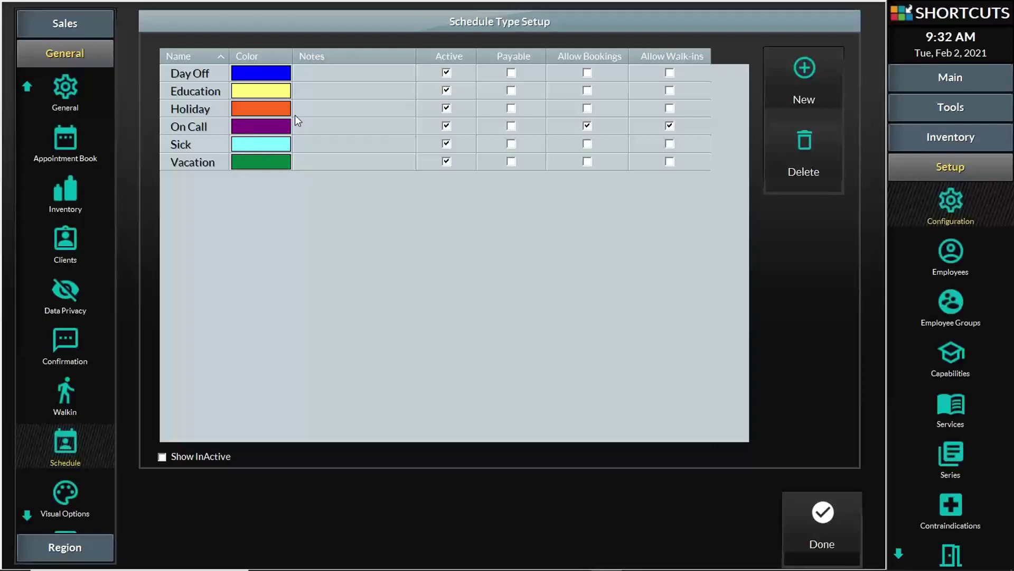
Examine the colour choices for the Day Off schedule type and the walk-in setting of the On Call type
{"action": "left_click", "coordinate": [275, 75]}
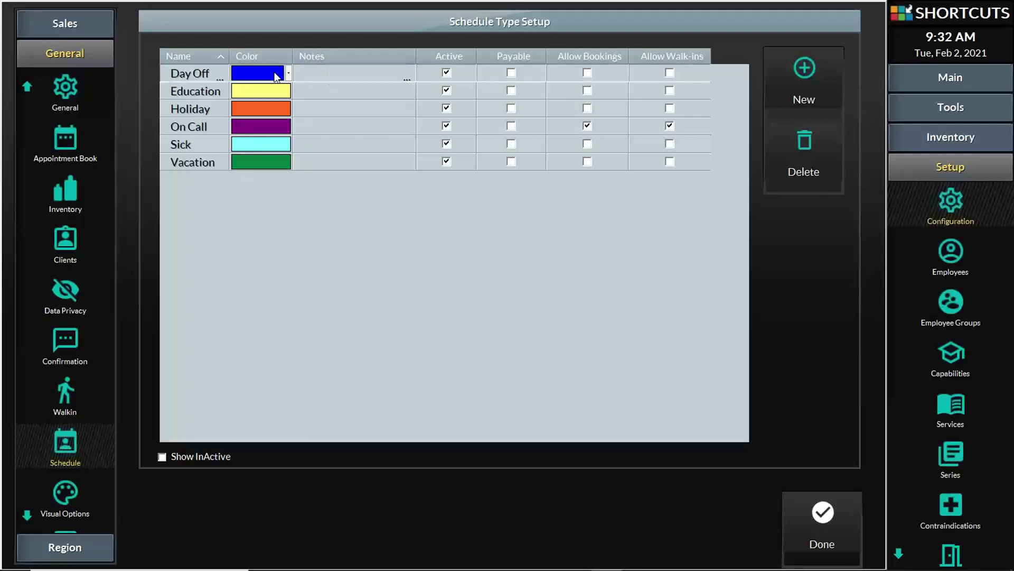
{"action": "left_click", "coordinate": [288, 74]}
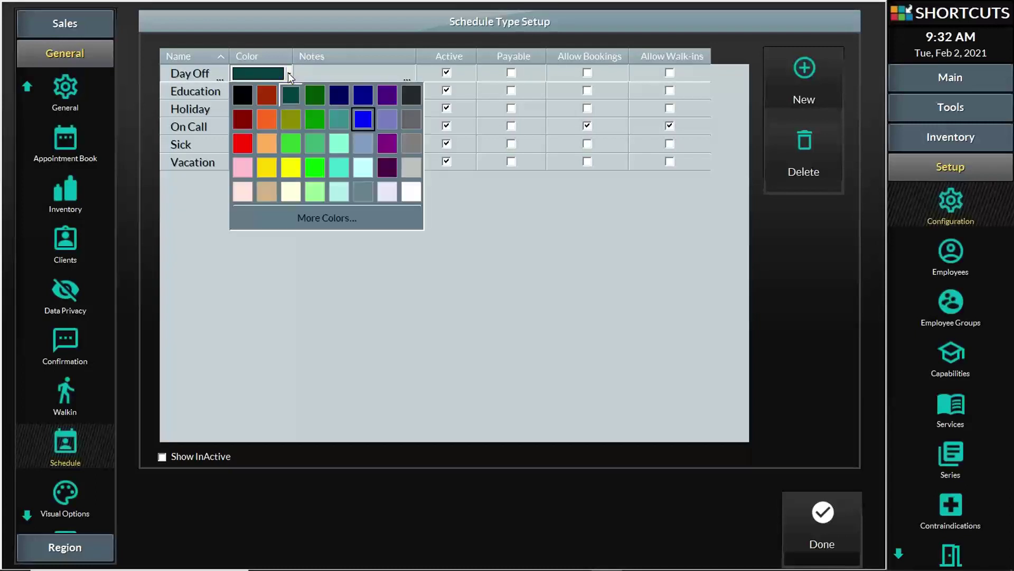
{"action": "key", "text": "Return"}
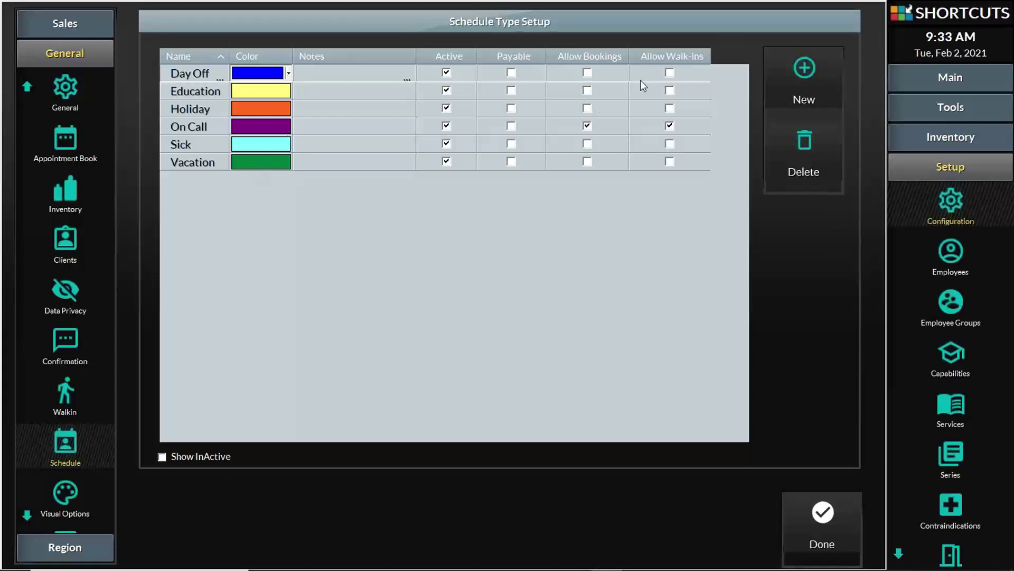
{"action": "left_click", "coordinate": [669, 127]}
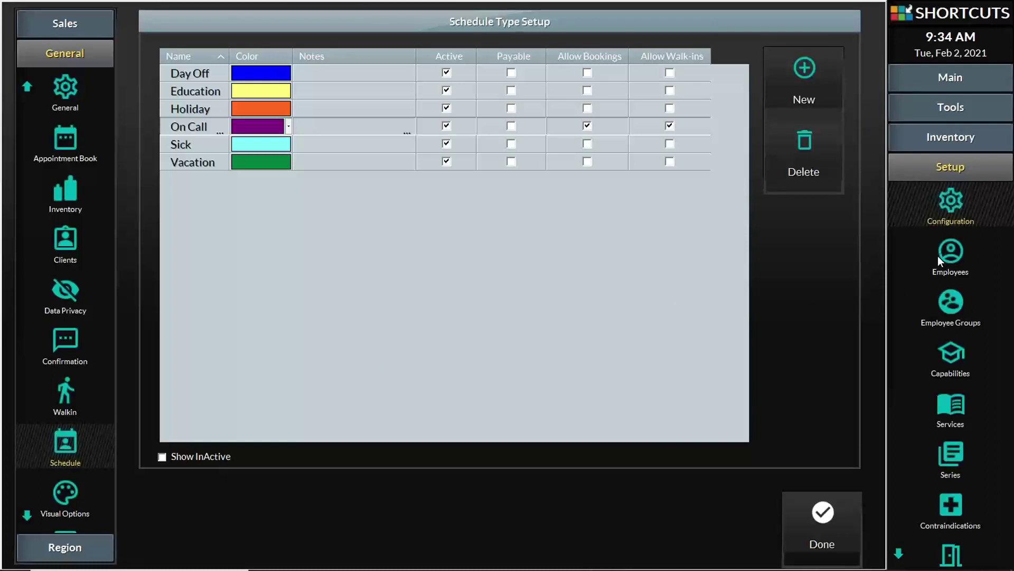
Open the Employee Attendance list and return to the Employee Schedule
{"action": "left_click", "coordinate": [969, 110]}
{"action": "left_click", "coordinate": [962, 395]}
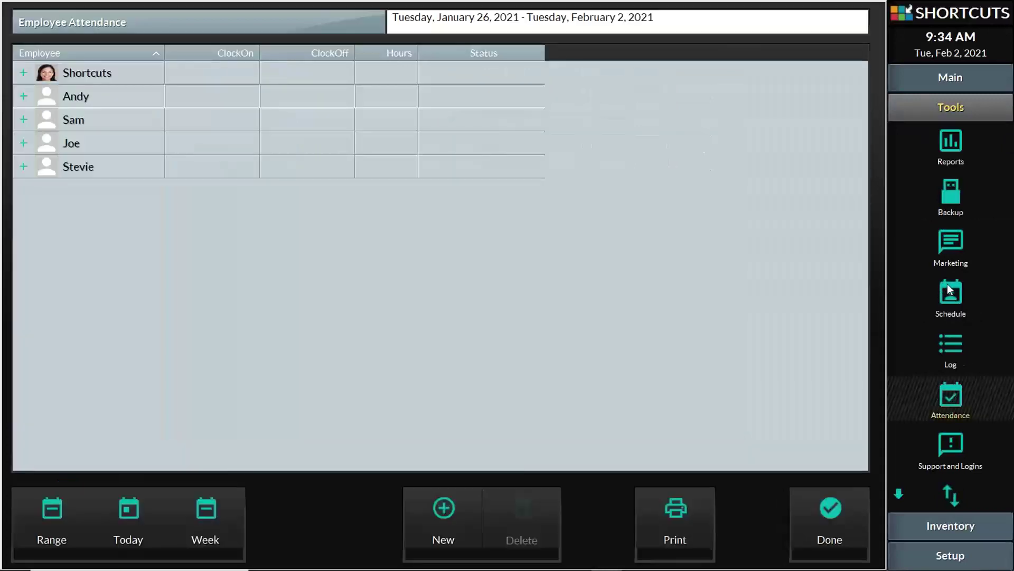
{"action": "left_click", "coordinate": [946, 289]}
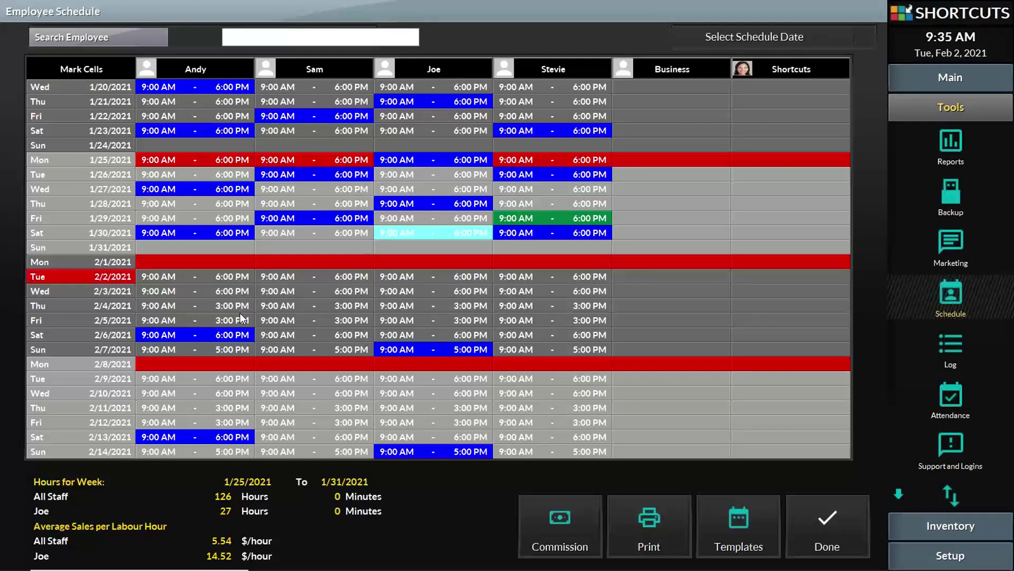
Switch to the Edge browser and log in to the test company's tenant from the Host Administration Console
{"action": "mouse_move", "coordinate": [364, 568]}
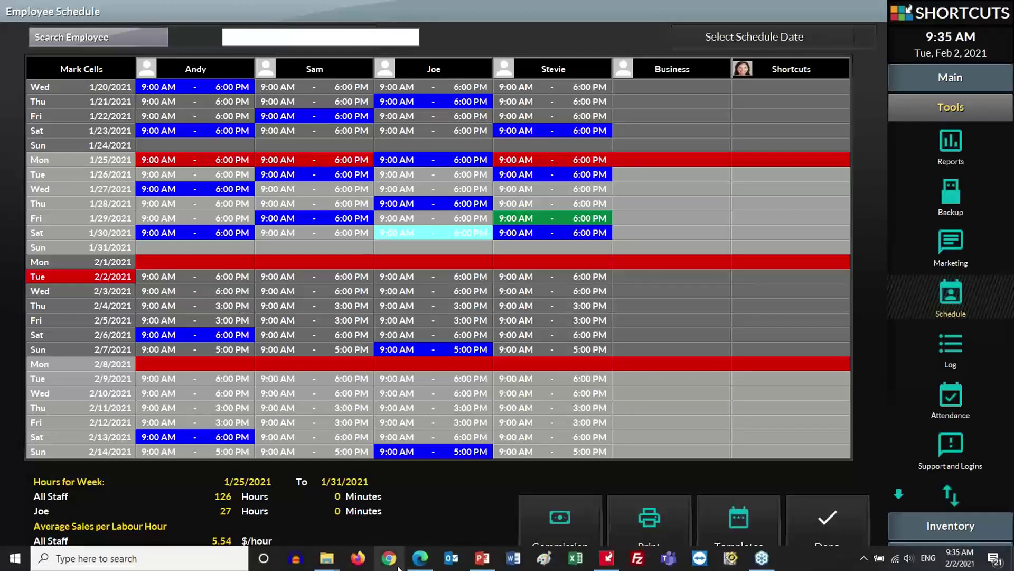
{"action": "left_click", "coordinate": [409, 564]}
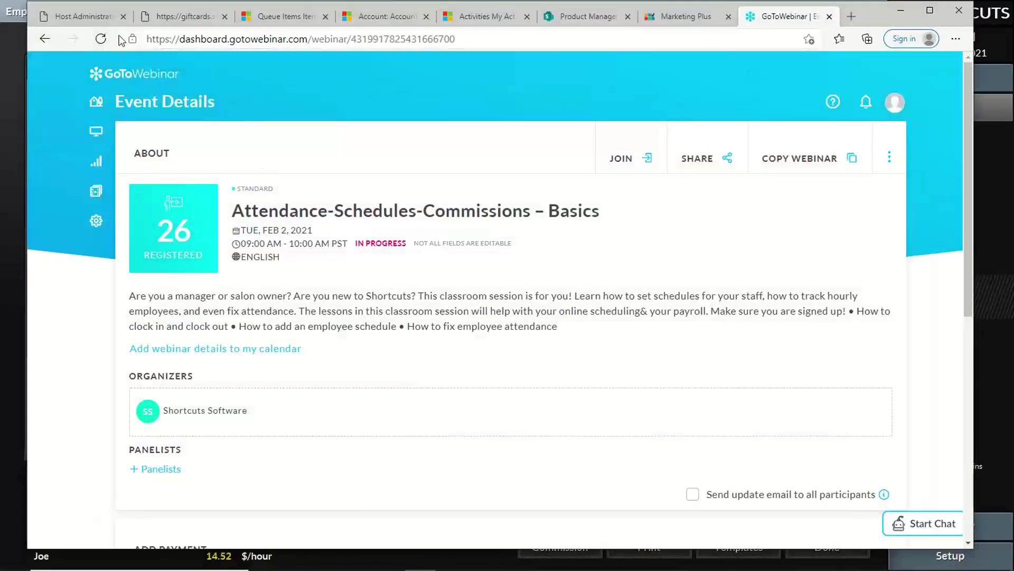
{"action": "left_click", "coordinate": [84, 18]}
{"action": "scroll", "coordinate": [118, 198], "scroll_direction": "up", "scroll_amount": 3}
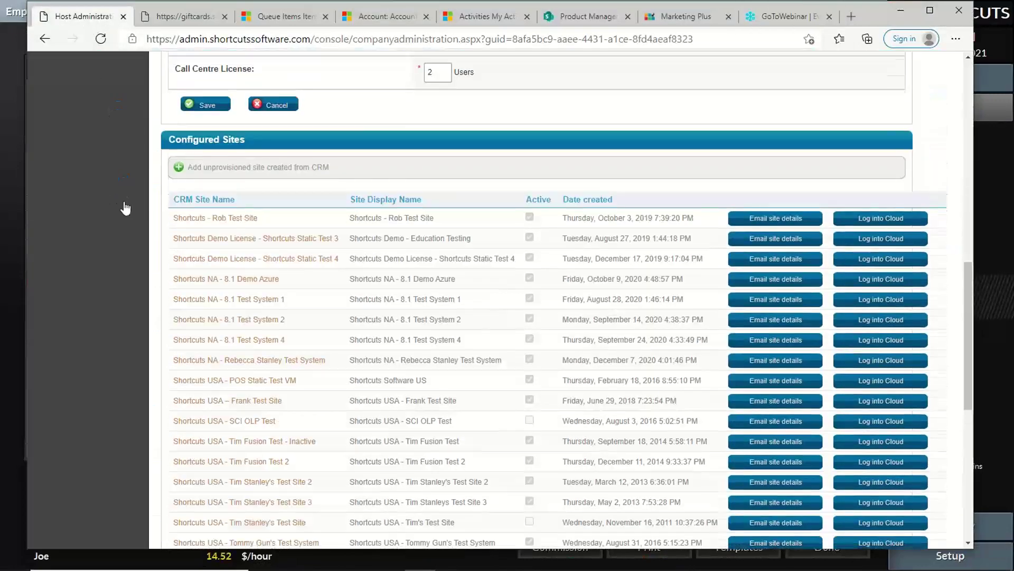
{"action": "scroll", "coordinate": [110, 241], "scroll_direction": "up", "scroll_amount": 6}
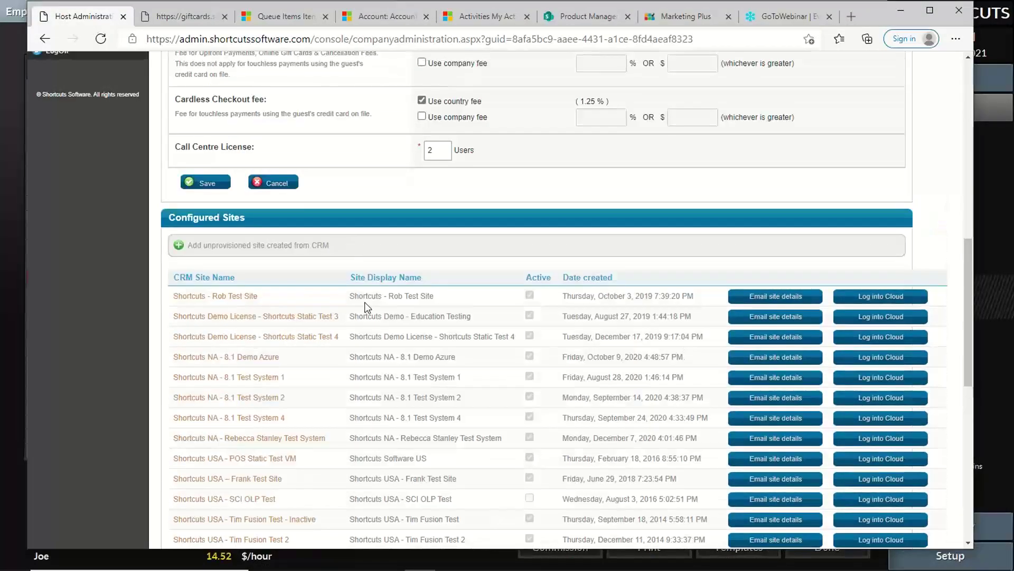
{"action": "scroll", "coordinate": [110, 241], "scroll_direction": "up", "scroll_amount": 6}
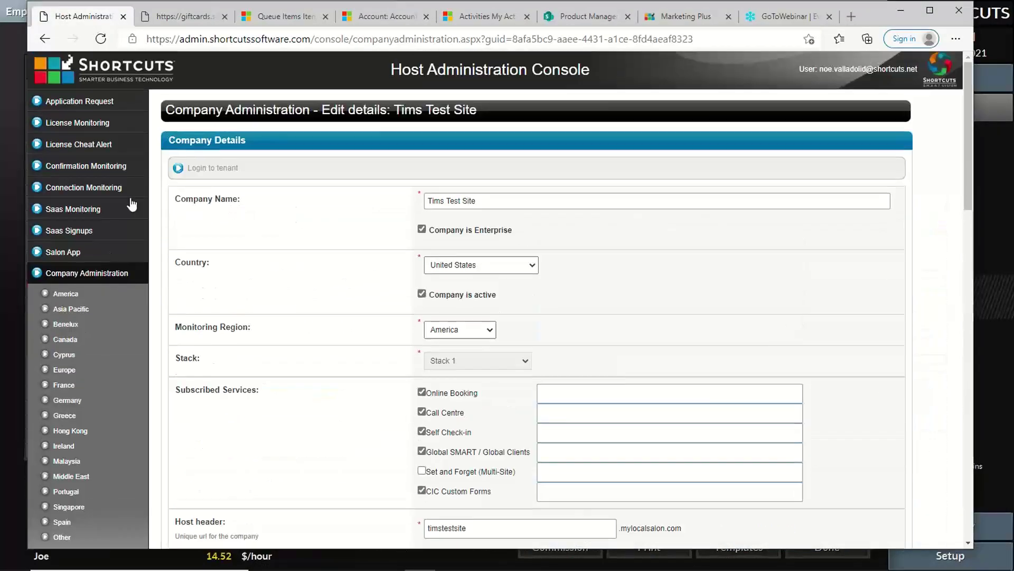
{"action": "left_click", "coordinate": [205, 167]}
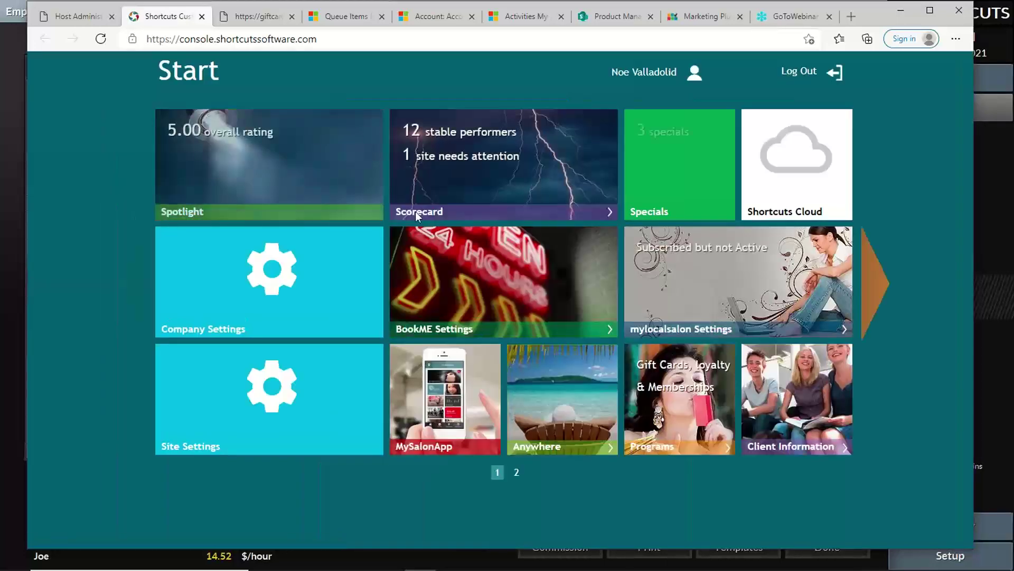
Check the Latest booking allowed setting in the BookME Settings and return to the Shortcuts Employee Schedule
{"action": "left_click", "coordinate": [569, 285]}
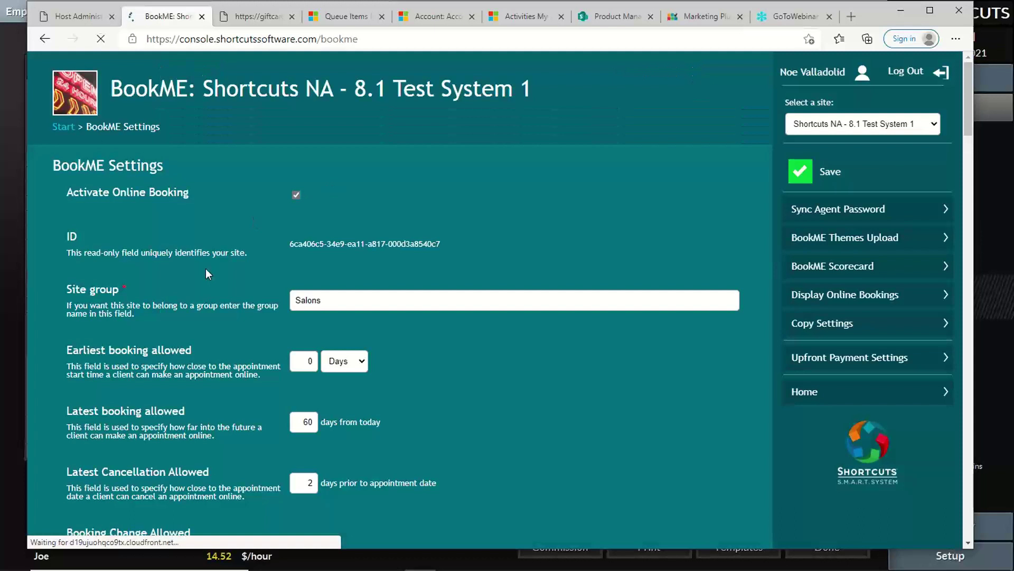
{"action": "scroll", "coordinate": [208, 273], "scroll_direction": "down", "scroll_amount": 3}
{"action": "left_click_drag", "start_coordinate": [296, 346], "coordinate": [322, 344]}
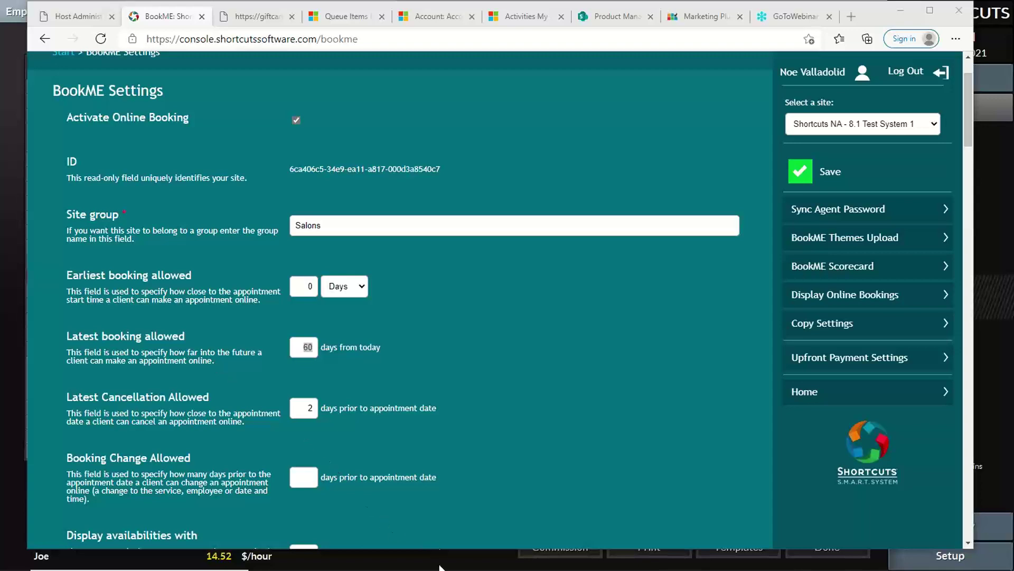
{"action": "left_click", "coordinate": [442, 561]}
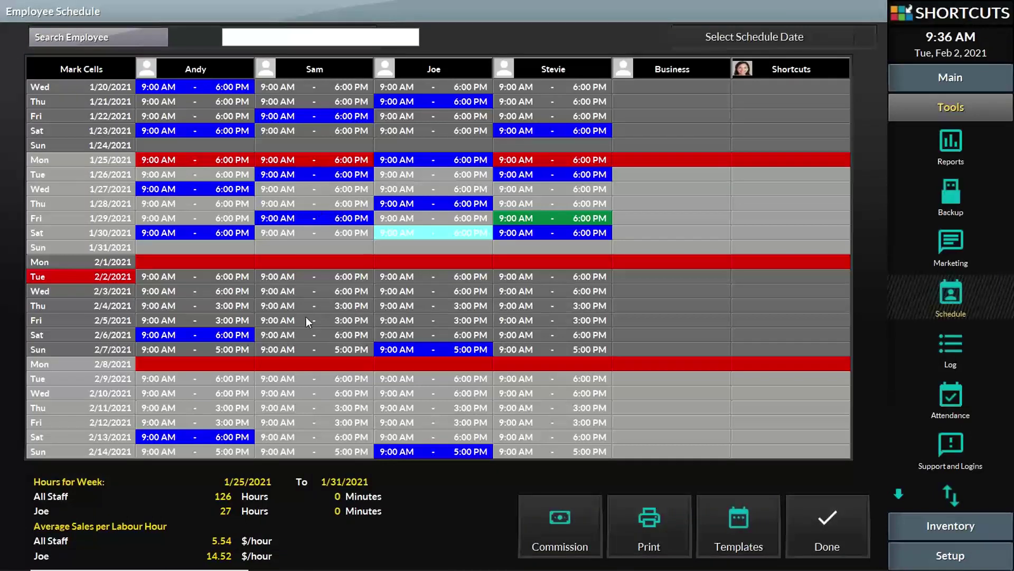
Change the first employee's Tuesday 3/2/2021 shift to Day Off
{"action": "left_click", "coordinate": [95, 349]}
{"action": "left_click", "coordinate": [87, 422]}
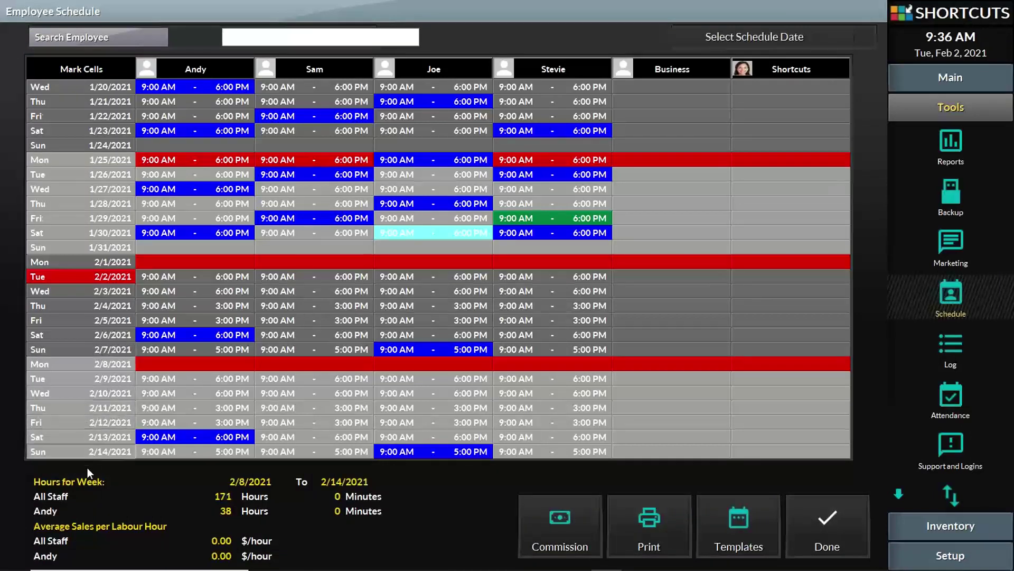
{"action": "scroll", "coordinate": [87, 426], "scroll_direction": "down", "scroll_amount": 5}
{"action": "scroll", "coordinate": [86, 426], "scroll_direction": "down", "scroll_amount": 5}
{"action": "scroll", "coordinate": [108, 383], "scroll_direction": "down", "scroll_amount": 1}
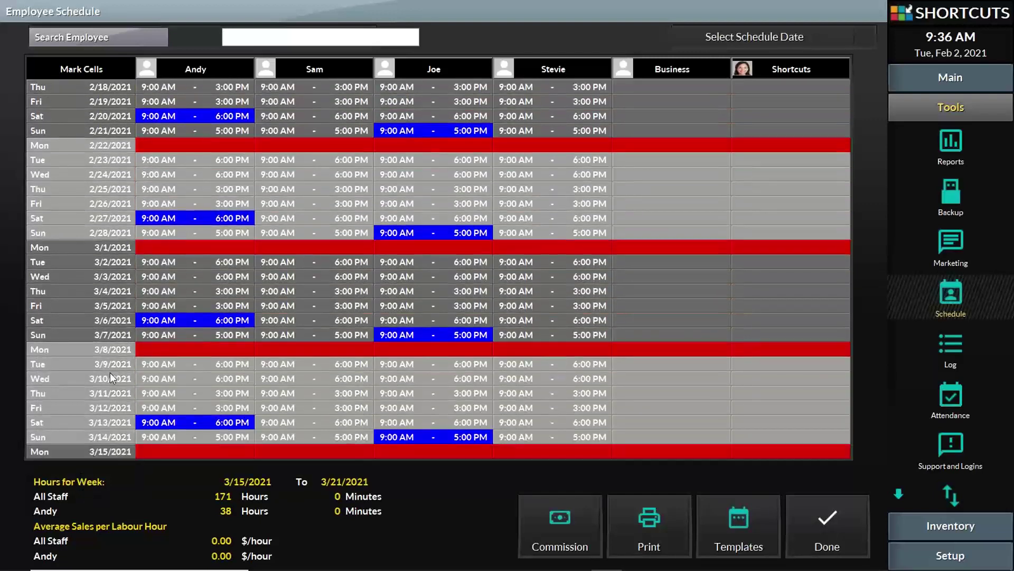
{"action": "left_click", "coordinate": [228, 263]}
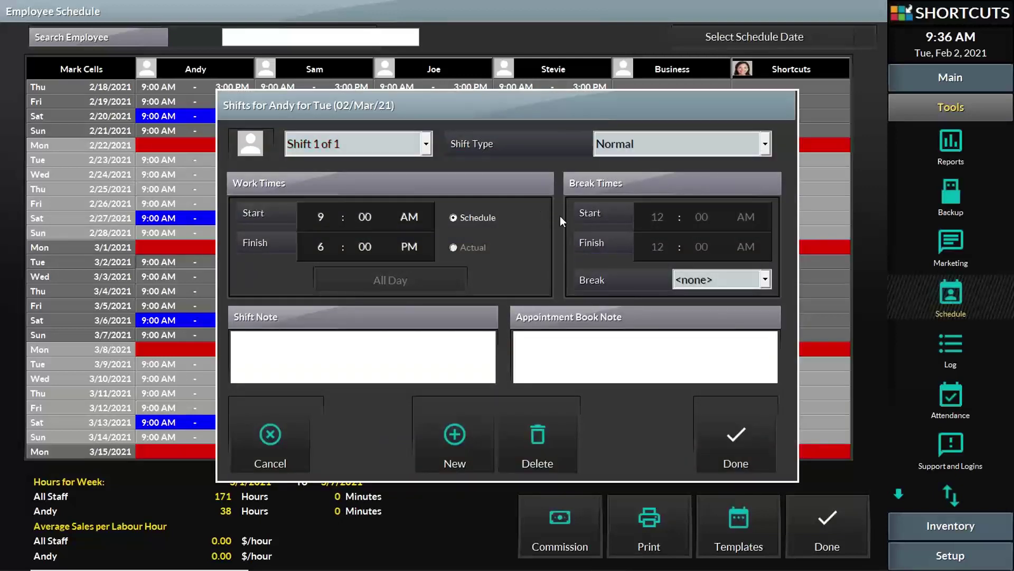
{"action": "left_click", "coordinate": [669, 144]}
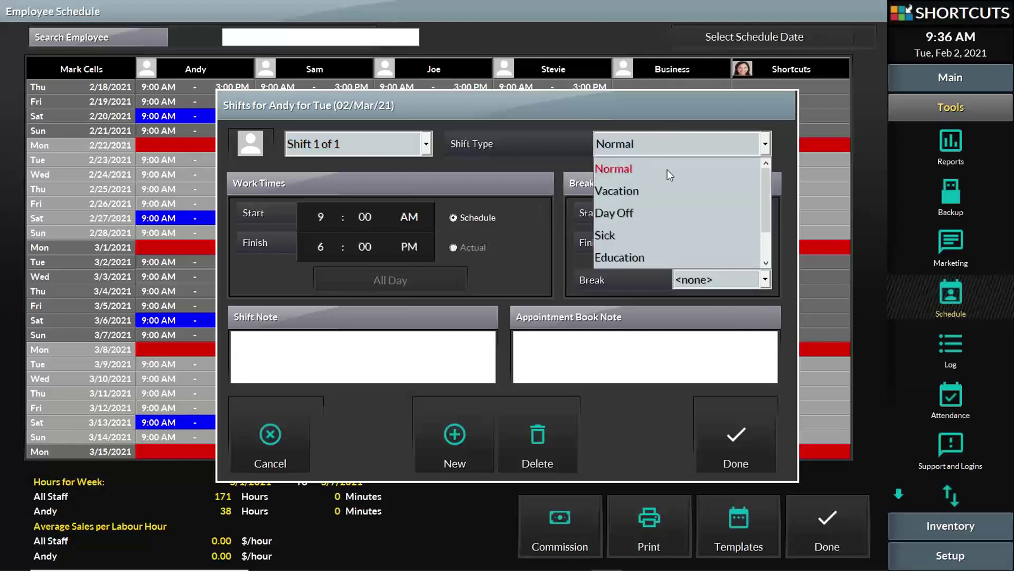
{"action": "left_click", "coordinate": [659, 222]}
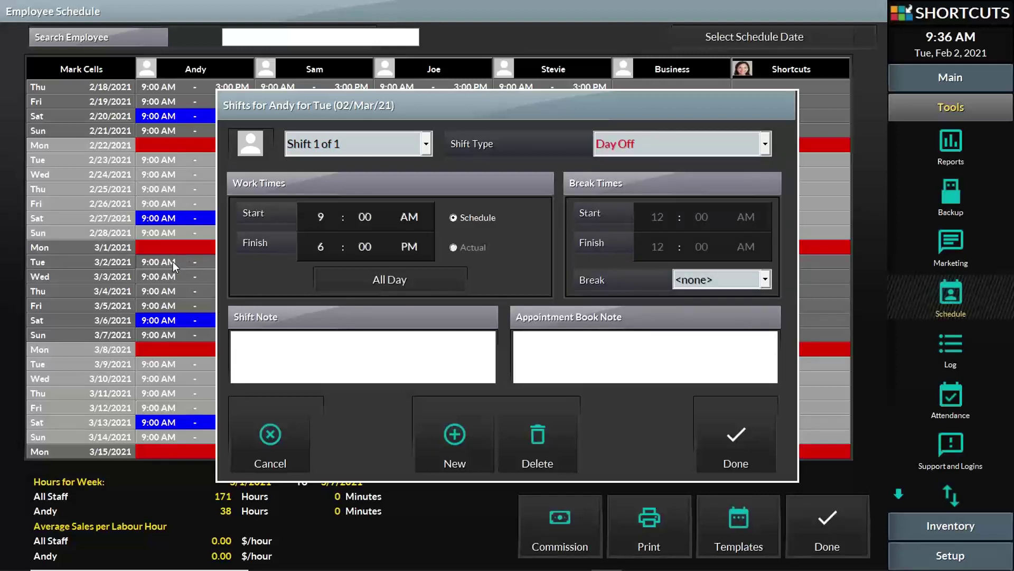
{"action": "left_click", "coordinate": [729, 467]}
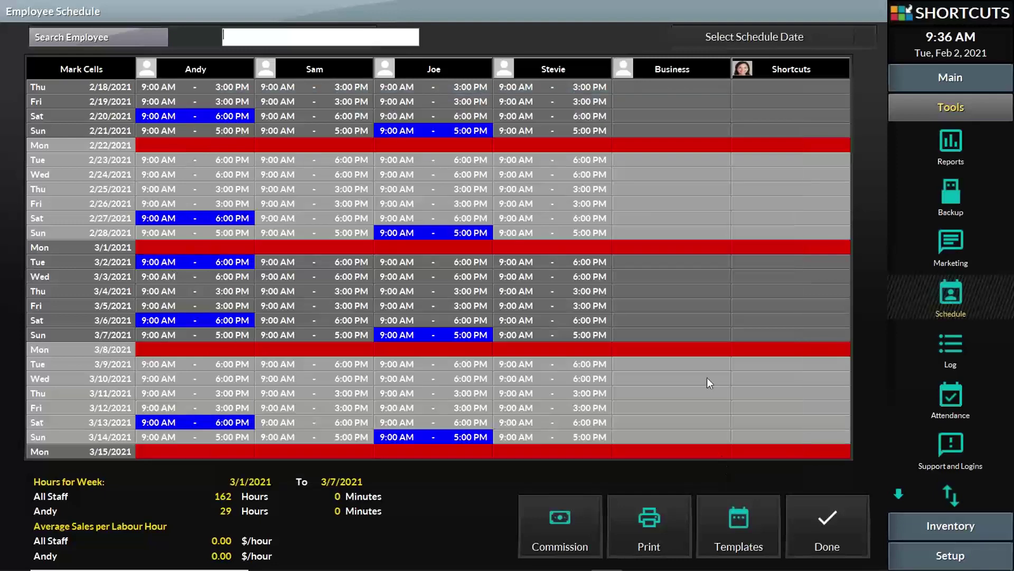
Change the first employee's Wednesday 3/3/2021 and Thursday 3/4/2021 shifts to Day Off
{"action": "double_click", "coordinate": [223, 277]}
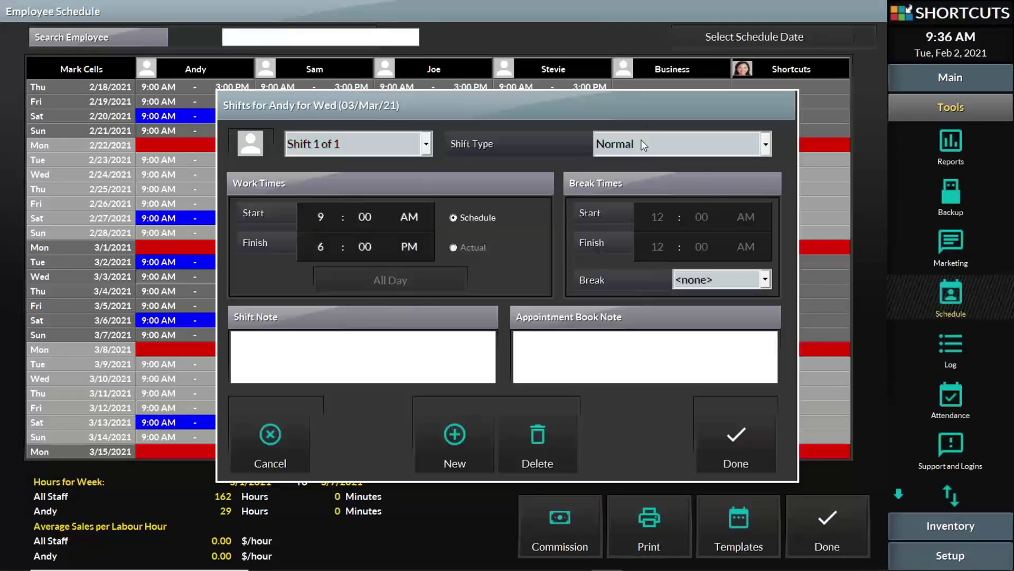
{"action": "left_click", "coordinate": [644, 146]}
{"action": "left_click", "coordinate": [647, 218]}
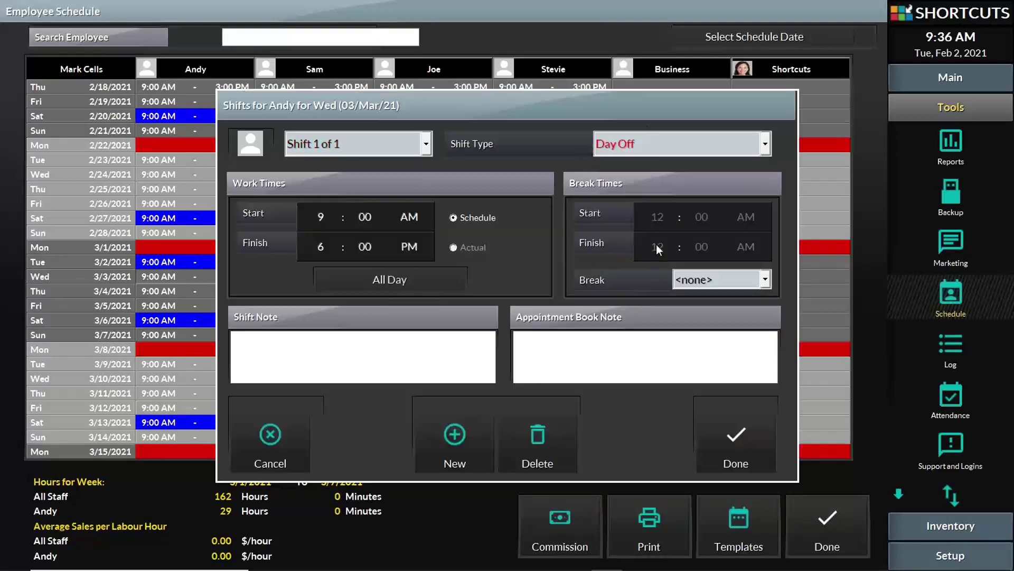
{"action": "left_click", "coordinate": [753, 470]}
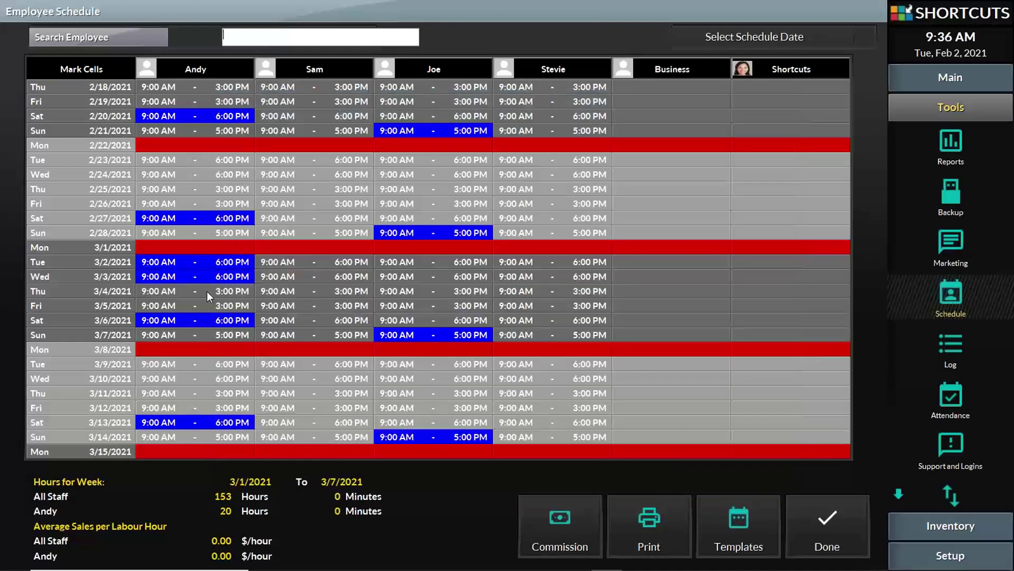
{"action": "double_click", "coordinate": [210, 297]}
{"action": "left_click", "coordinate": [624, 144]}
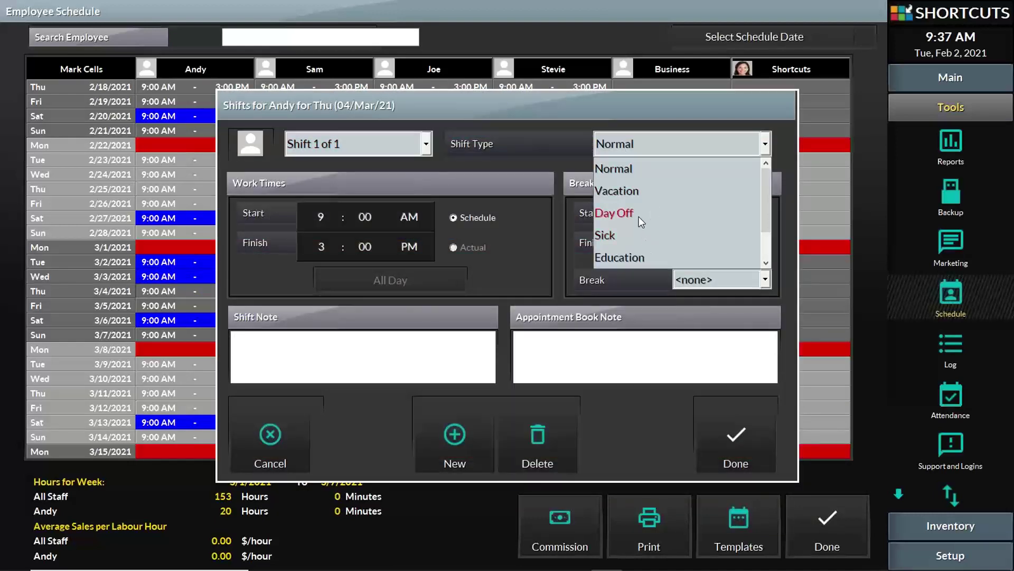
{"action": "left_click", "coordinate": [641, 213]}
{"action": "left_click", "coordinate": [761, 472]}
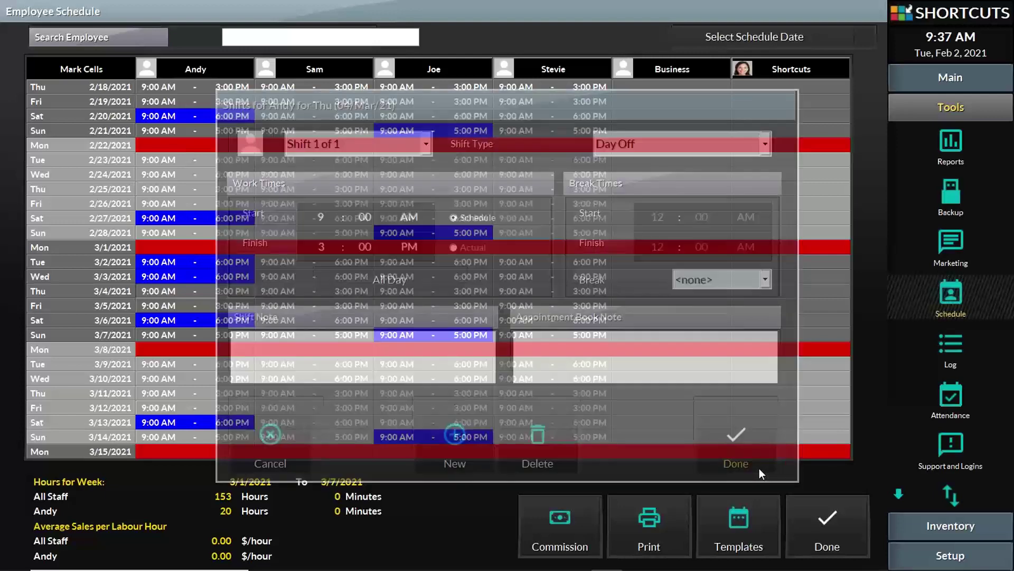
Change the first employee's Friday 3/5/2021 and Sunday 3/7/2021 shifts to Day Off
{"action": "double_click", "coordinate": [168, 306]}
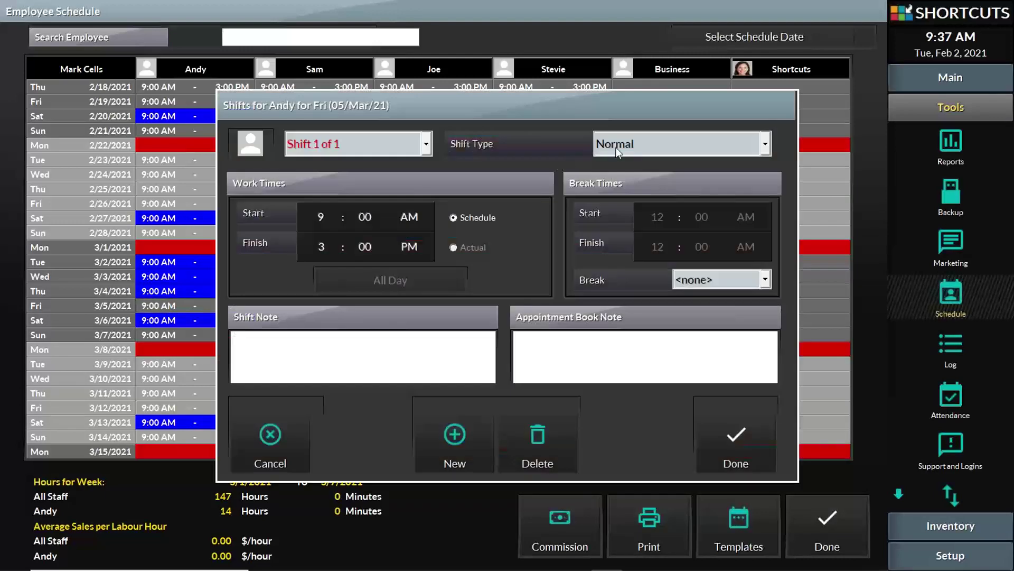
{"action": "left_click", "coordinate": [617, 151]}
{"action": "left_click", "coordinate": [640, 214]}
{"action": "left_click", "coordinate": [754, 425]}
{"action": "double_click", "coordinate": [221, 338]}
{"action": "left_click", "coordinate": [618, 150]}
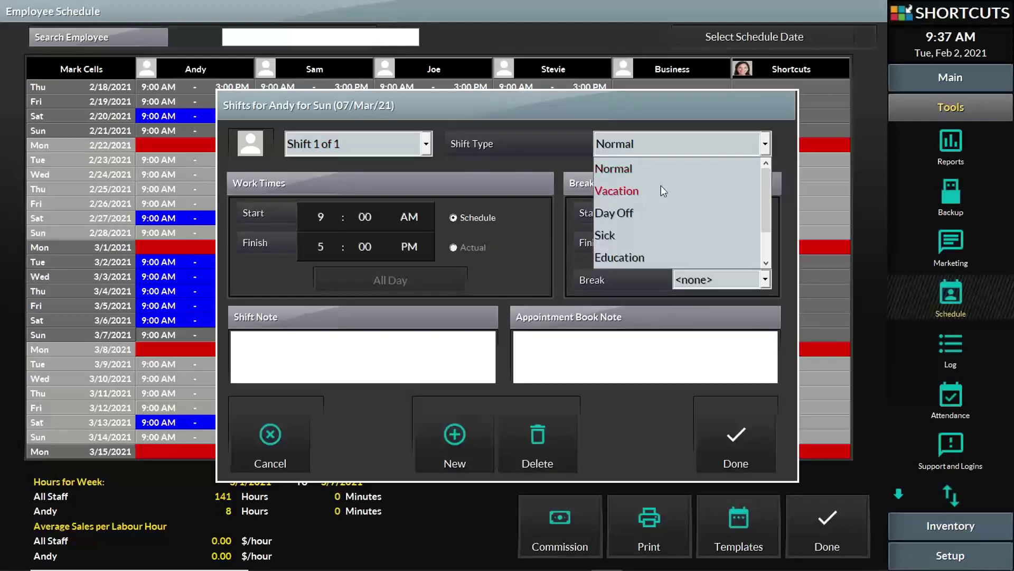
{"action": "left_click", "coordinate": [663, 214]}
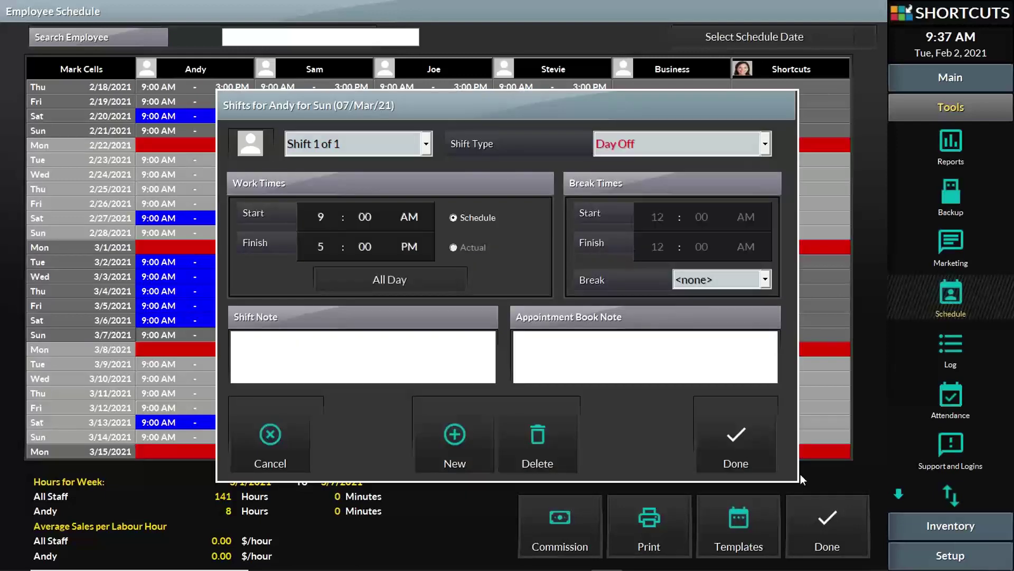
{"action": "left_click", "coordinate": [740, 464]}
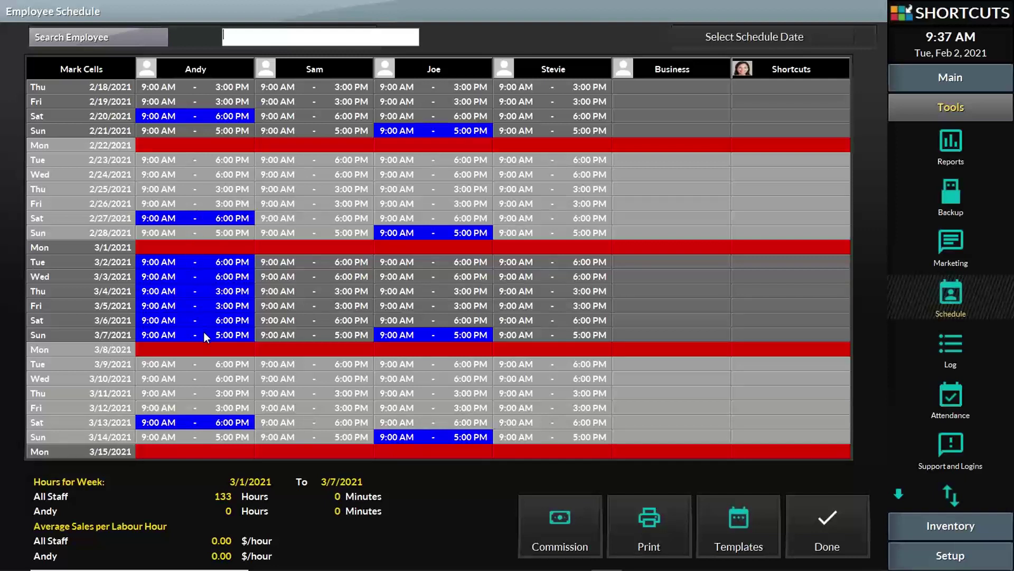
Mark the first employee's week from 3/1/2021 to 3/7/2021 and copy it to the second employee, overwriting the existing entries
{"action": "left_click", "coordinate": [80, 71]}
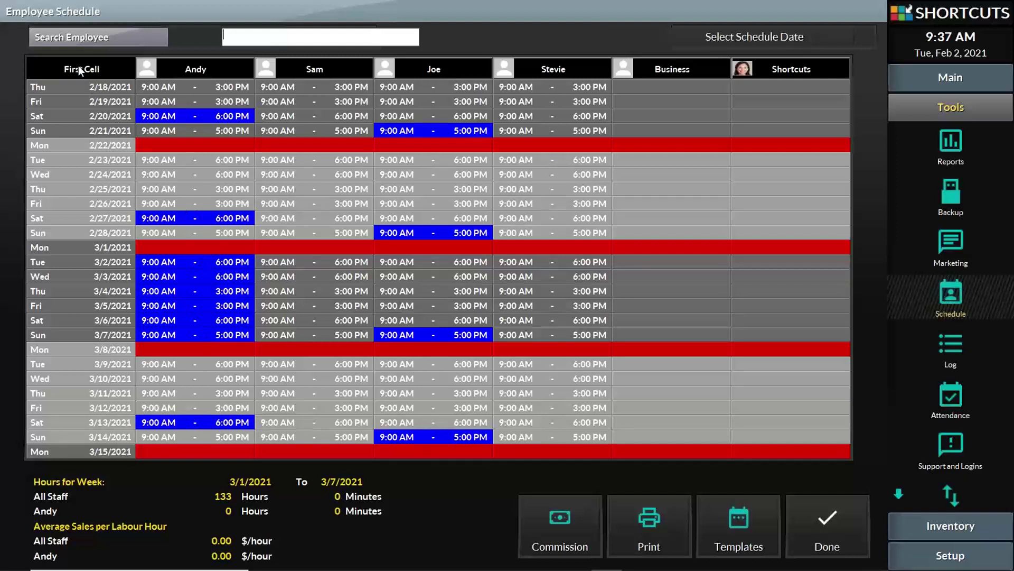
{"action": "left_click", "coordinate": [199, 249]}
{"action": "left_click", "coordinate": [214, 340]}
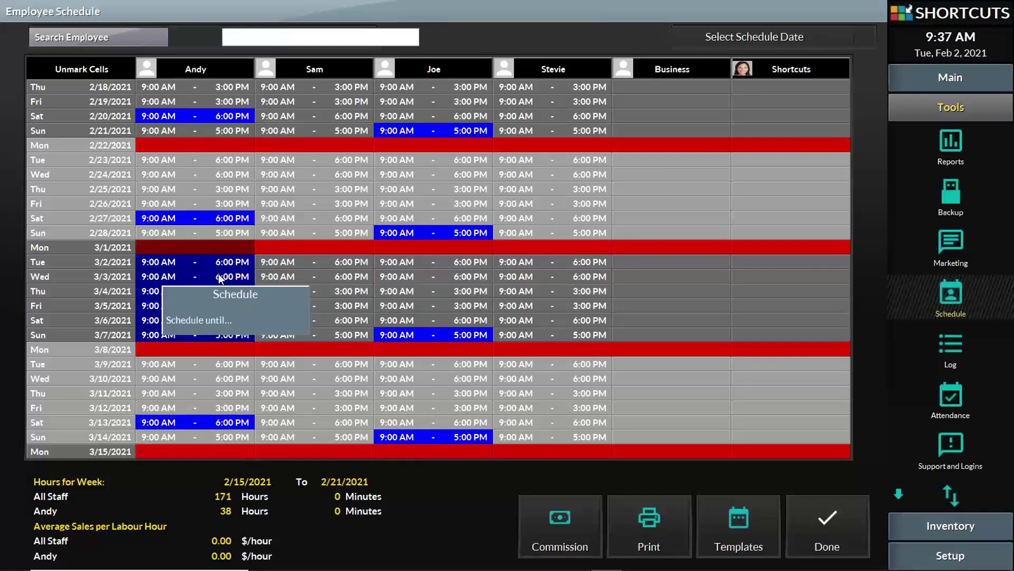
{"action": "left_click", "coordinate": [258, 271]}
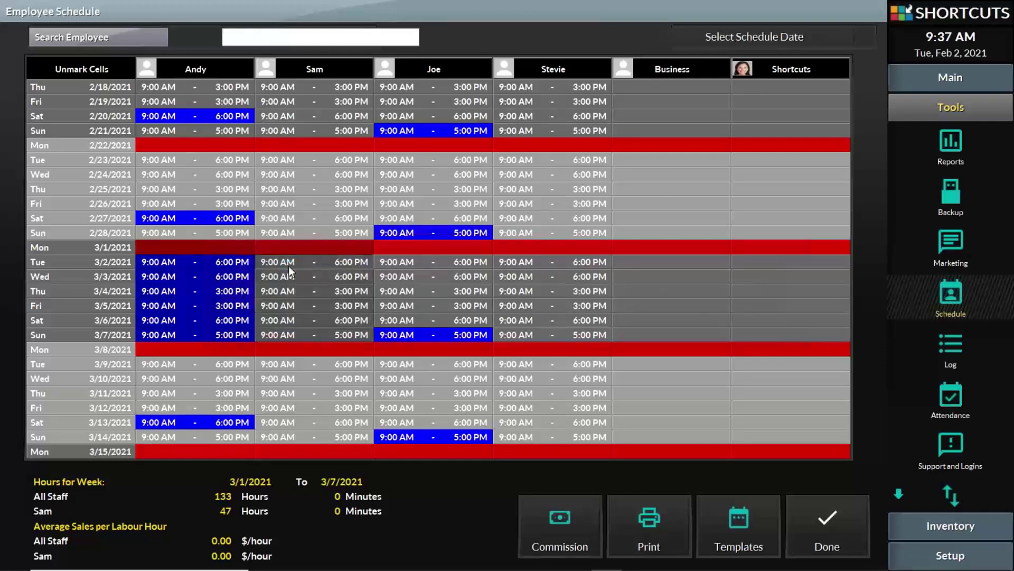
{"action": "left_click", "coordinate": [667, 305]}
Copy the marked week to the third and fourth employees, overwriting their existing schedule entries
{"action": "left_click_drag", "start_coordinate": [179, 270], "coordinate": [474, 275]}
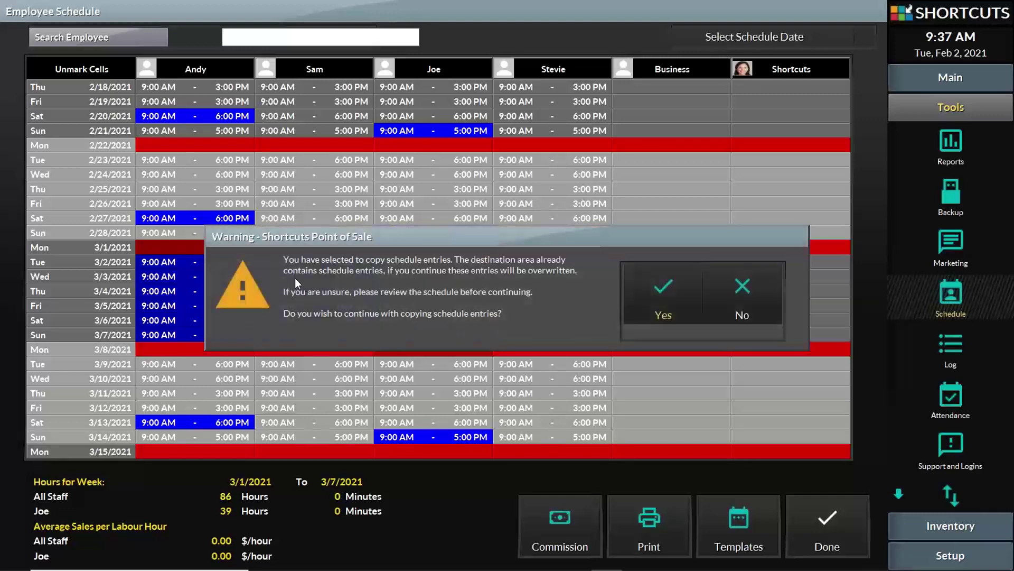
{"action": "left_click", "coordinate": [664, 310]}
{"action": "left_click_drag", "start_coordinate": [226, 266], "coordinate": [592, 272]}
{"action": "left_click", "coordinate": [655, 300]}
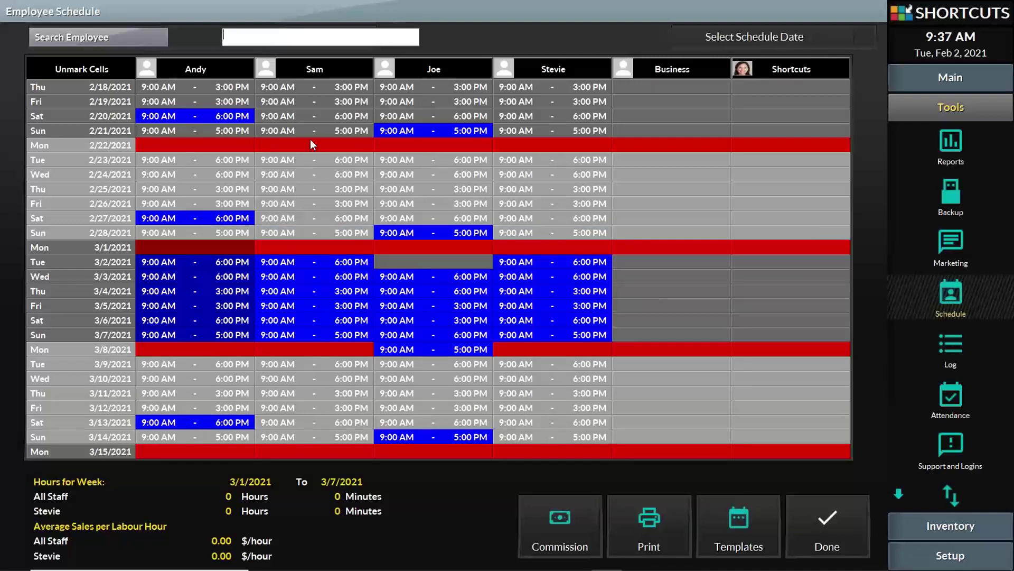
Clear the current marking and mark all four employees' schedule cells from Monday 3/1/2021 to Sunday 3/7/2021
{"action": "left_click", "coordinate": [88, 71]}
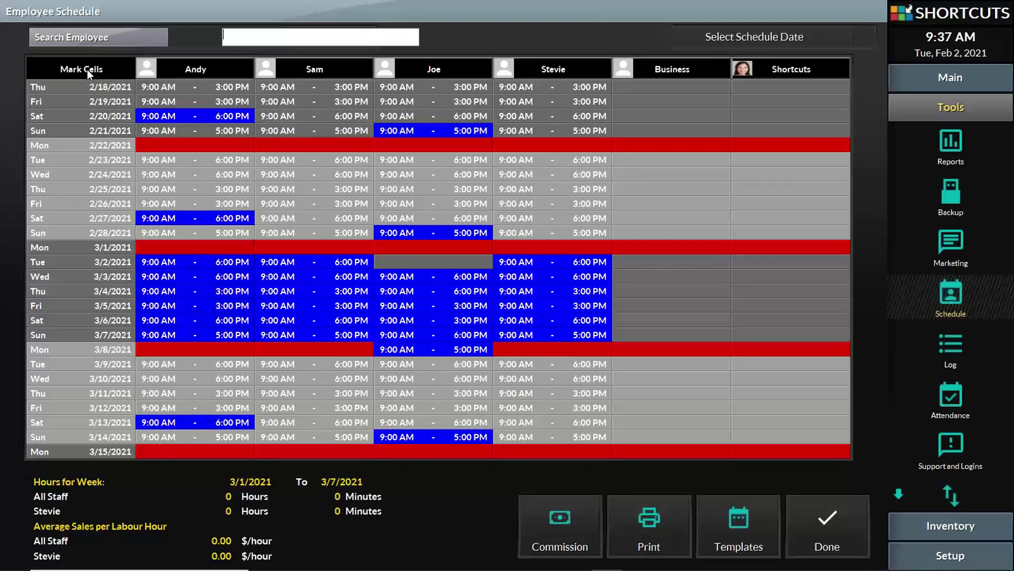
{"action": "left_click", "coordinate": [88, 71]}
{"action": "left_click", "coordinate": [205, 249]}
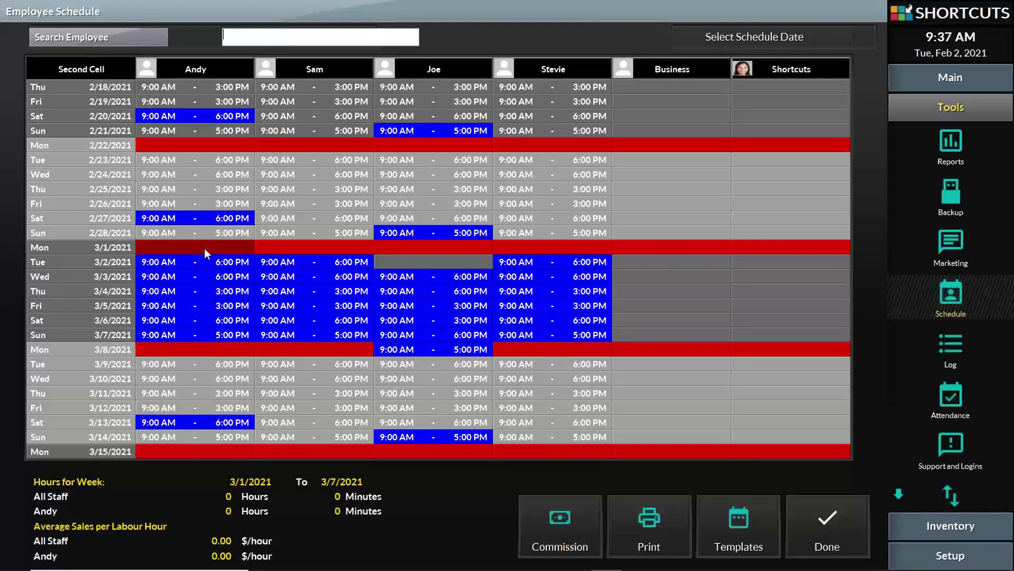
{"action": "left_click", "coordinate": [576, 339]}
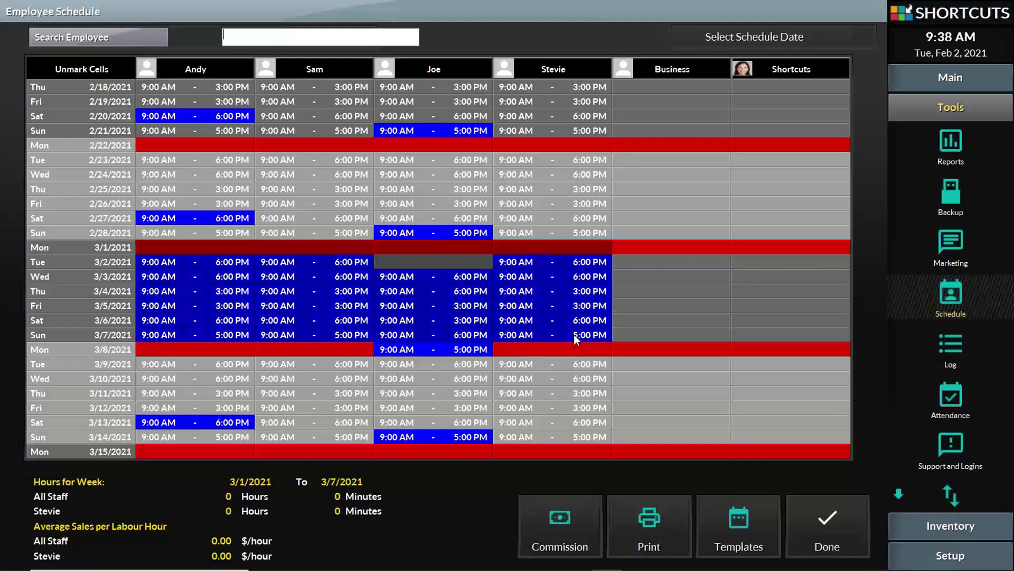
Schedule the marked week of all four employees until 6/27/2021, overwriting existing entries, and clear the marking
{"action": "right_click", "coordinate": [555, 278]}
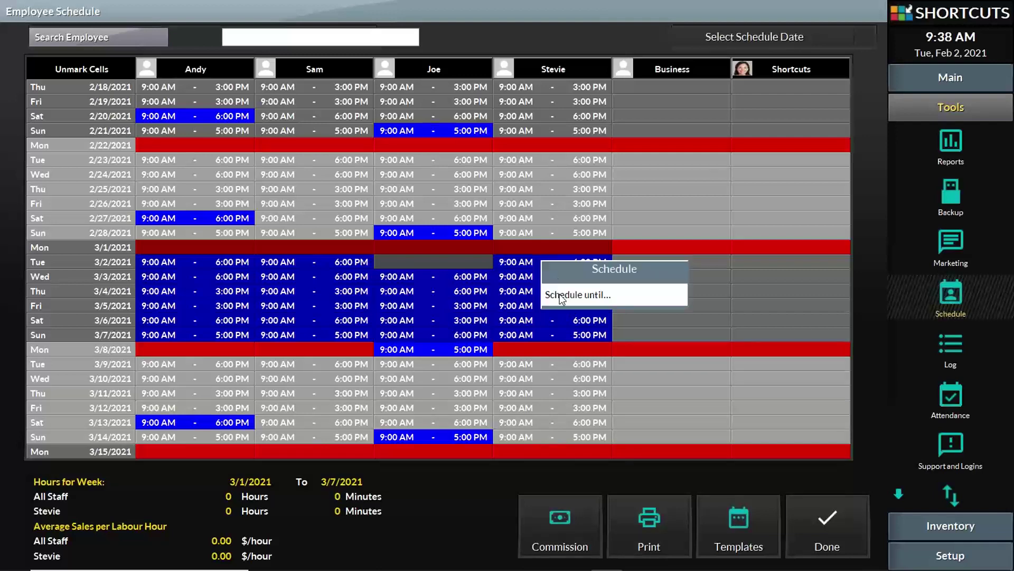
{"action": "left_click", "coordinate": [559, 294]}
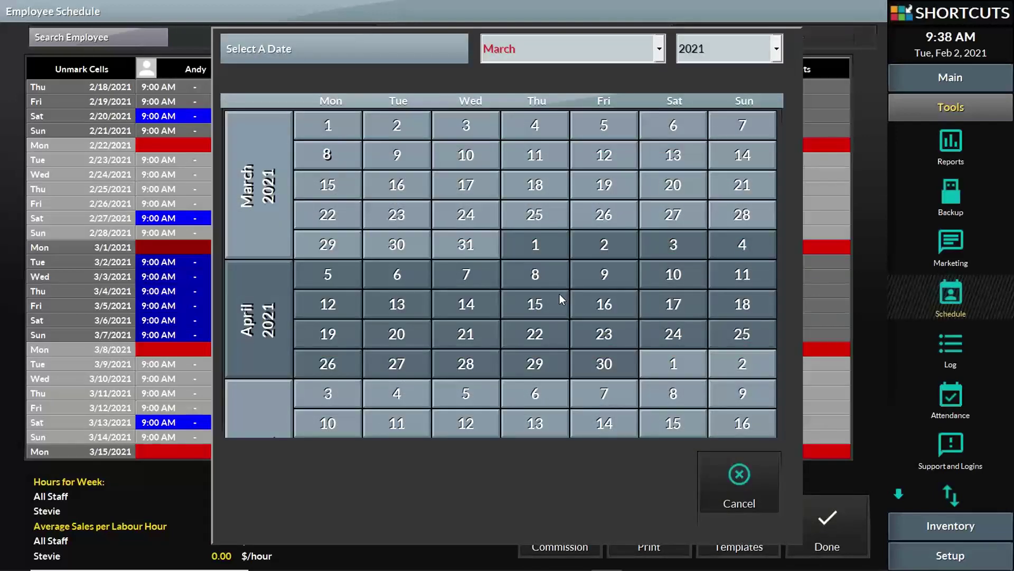
{"action": "left_click_drag", "start_coordinate": [260, 352], "coordinate": [247, 236]}
{"action": "mouse_move", "coordinate": [265, 325]}
{"action": "left_mouse_down"}
{"action": "mouse_move", "coordinate": [259, 287]}
{"action": "mouse_move", "coordinate": [252, 323]}
{"action": "left_mouse_up"}
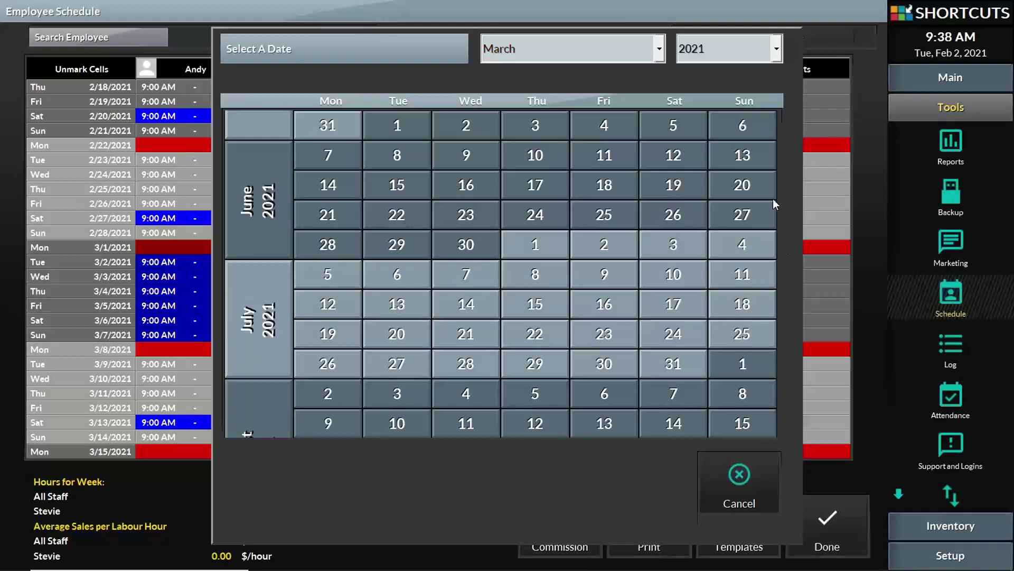
{"action": "left_click", "coordinate": [755, 218]}
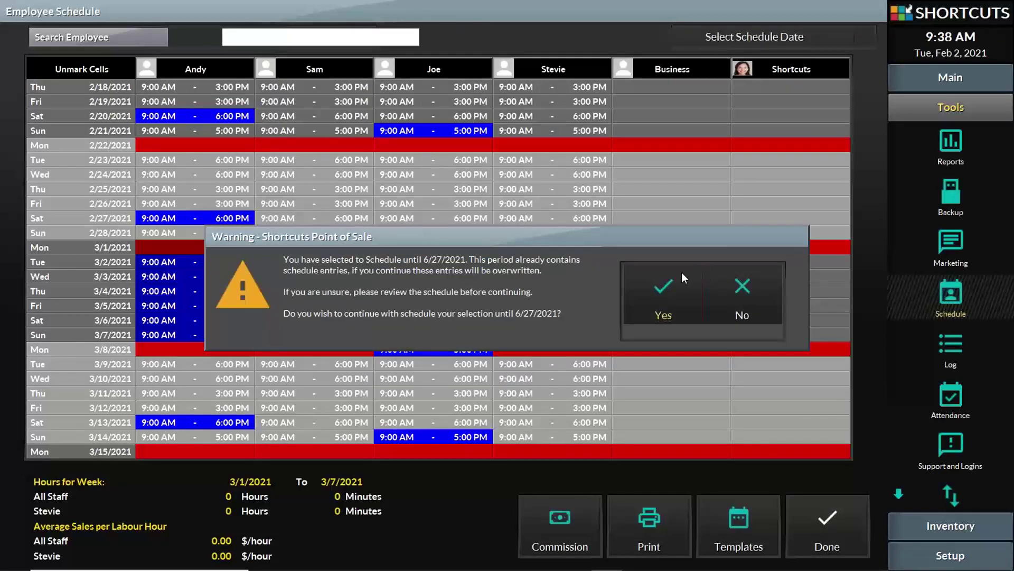
{"action": "left_click", "coordinate": [685, 278]}
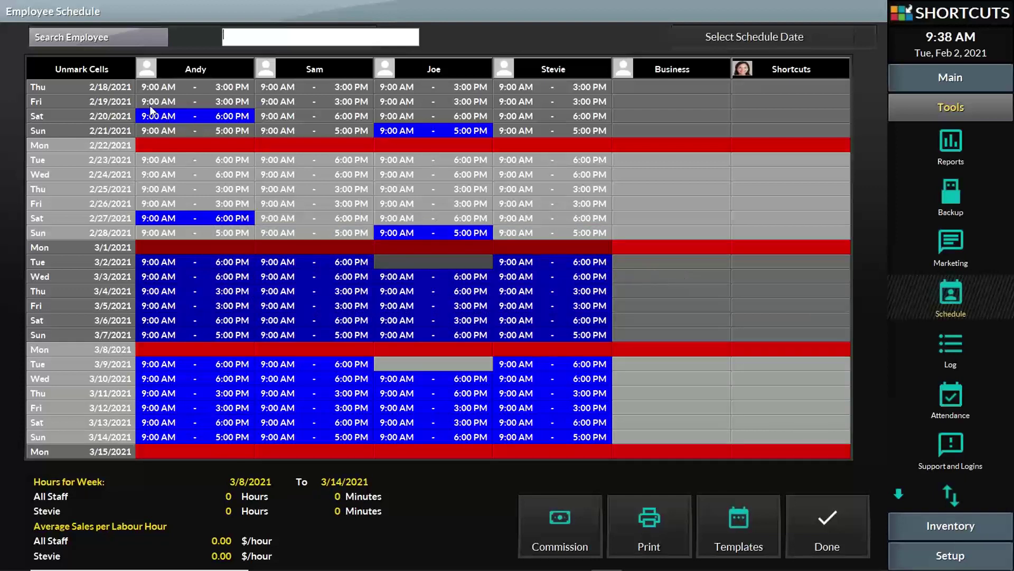
{"action": "left_click", "coordinate": [106, 69]}
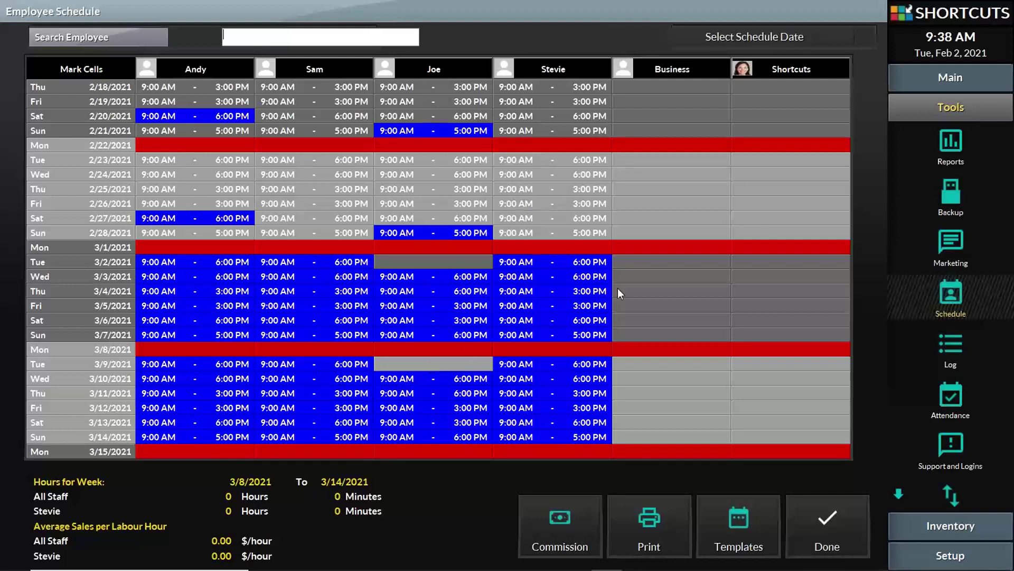
View the appointment book, switch to the Walkin Manager and view the fourth employee's clock on/off card
{"action": "left_click", "coordinate": [935, 83]}
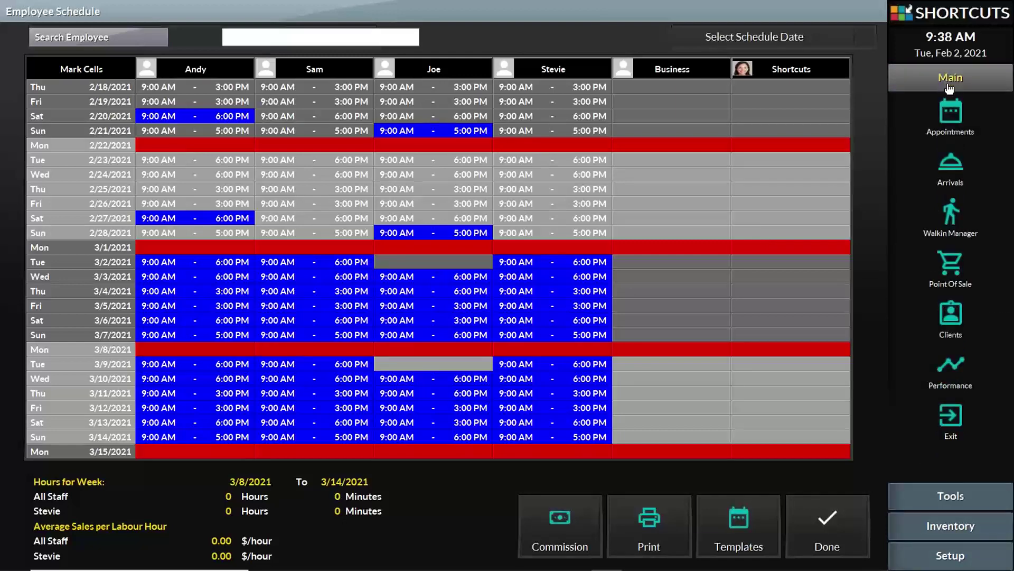
{"action": "left_click", "coordinate": [949, 108]}
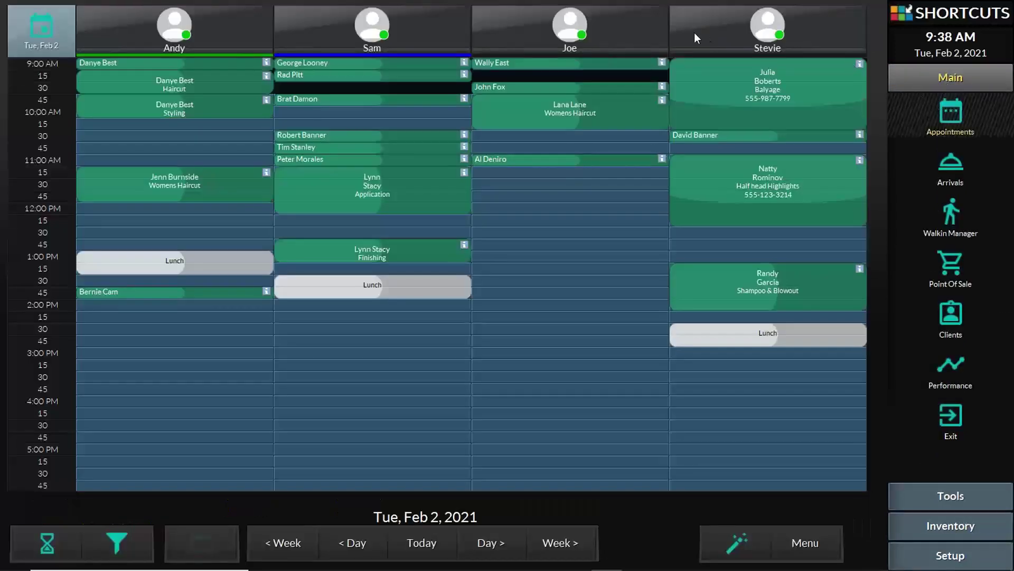
{"action": "left_click", "coordinate": [945, 207]}
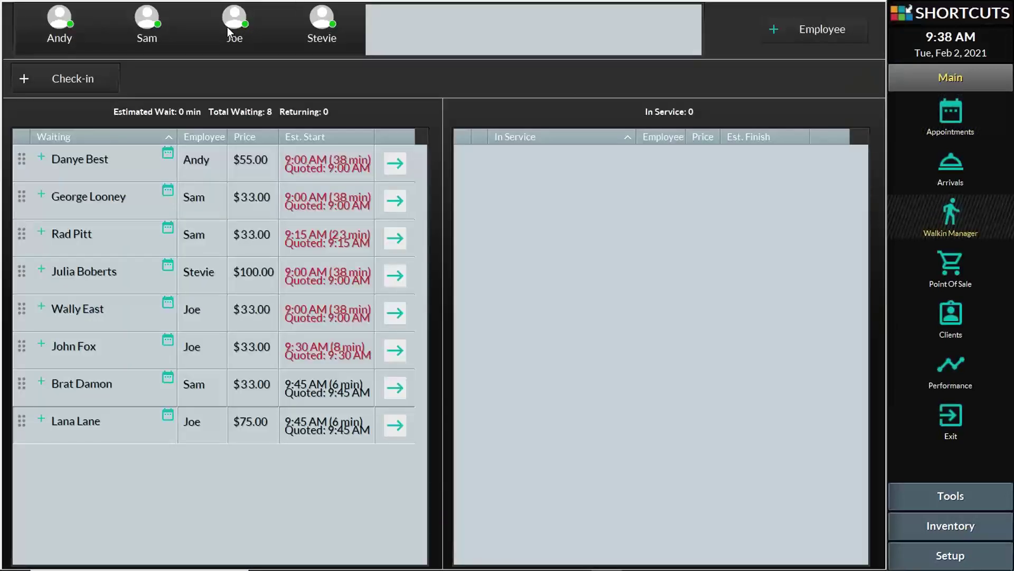
{"action": "left_click", "coordinate": [62, 17]}
{"action": "left_click", "coordinate": [322, 32]}
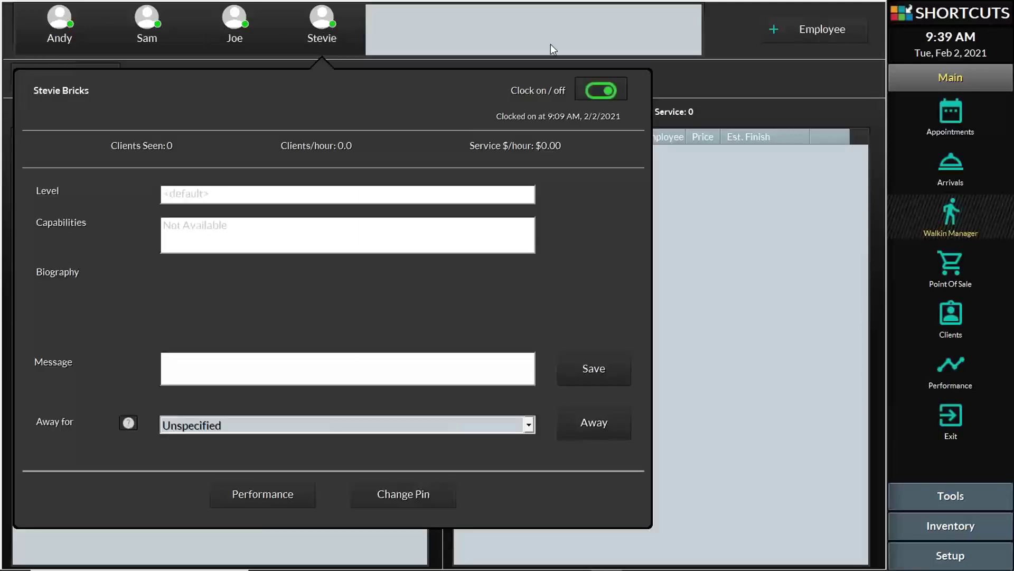
Return to the appointment book and view the employees' clock on/off cards from their column headers
{"action": "left_click", "coordinate": [948, 110]}
{"action": "left_click", "coordinate": [592, 24]}
{"action": "left_click", "coordinate": [425, 24]}
{"action": "left_click", "coordinate": [423, 25]}
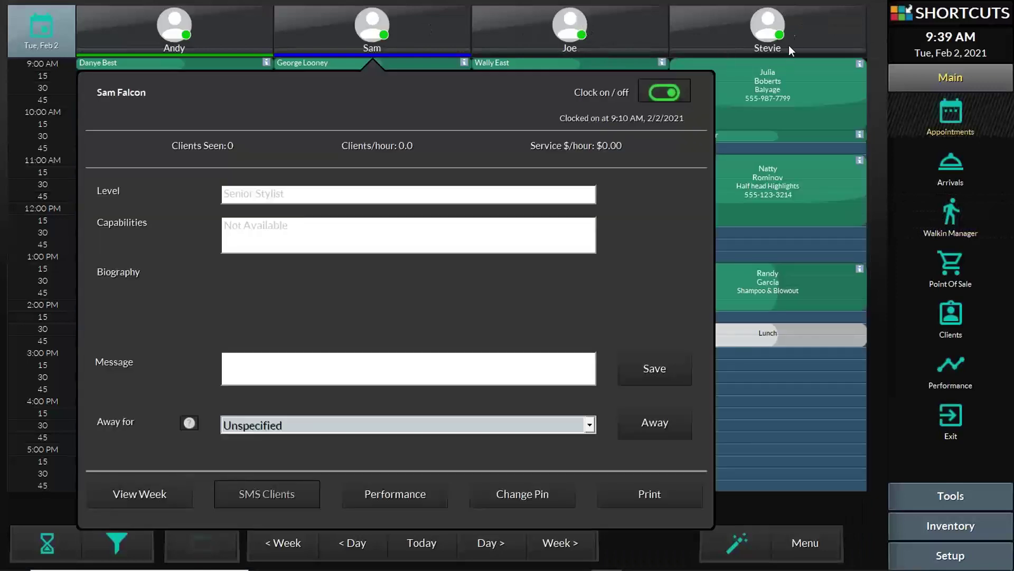
{"action": "left_click", "coordinate": [787, 27]}
{"action": "left_click", "coordinate": [788, 27]}
{"action": "left_click", "coordinate": [959, 115]}
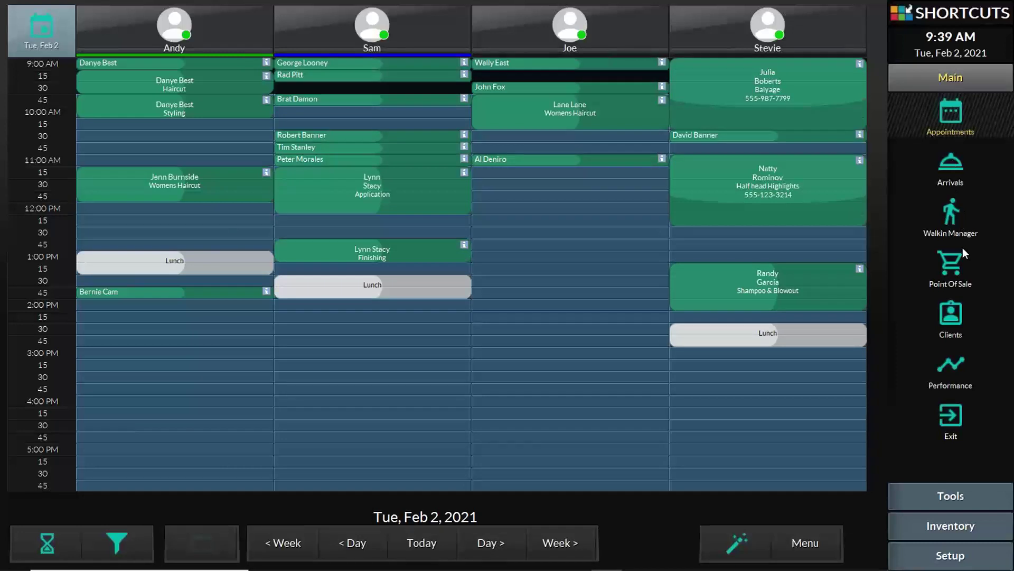
Open the employee Performance screen and select the Shortcuts employee at the end of the employee list
{"action": "left_click", "coordinate": [950, 363]}
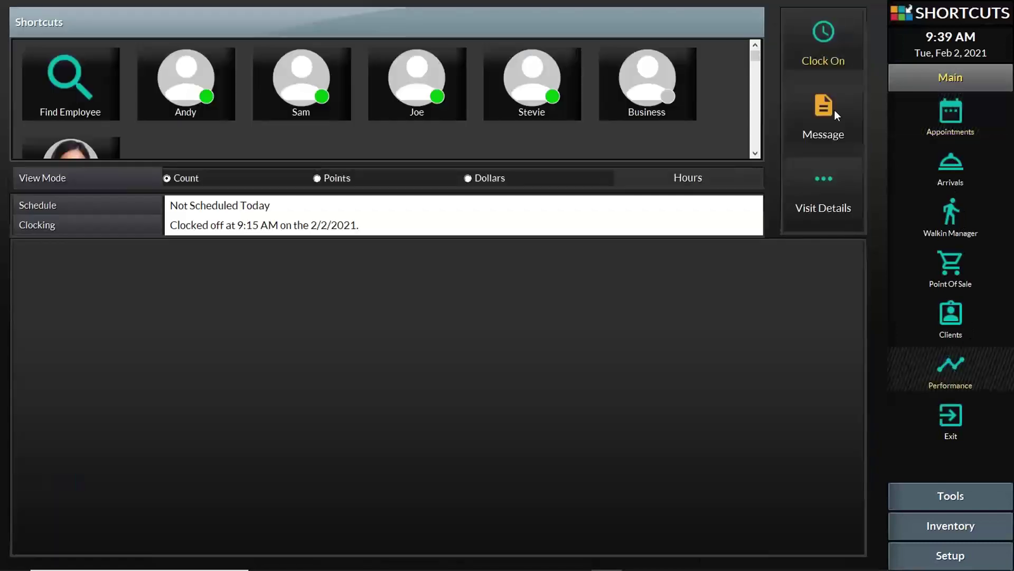
{"action": "left_click_drag", "start_coordinate": [757, 57], "coordinate": [743, 84]}
{"action": "left_click_drag", "start_coordinate": [755, 132], "coordinate": [760, 110]}
{"action": "left_click", "coordinate": [757, 73]}
{"action": "left_click", "coordinate": [756, 97]}
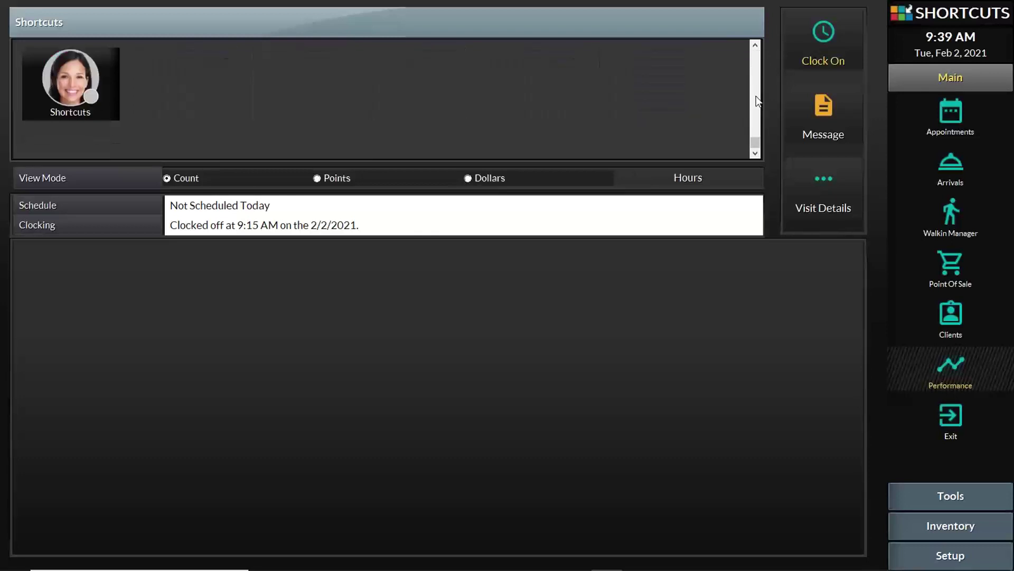
{"action": "left_click", "coordinate": [757, 100]}
{"action": "left_click", "coordinate": [757, 100]}
{"action": "left_click", "coordinate": [63, 83]}
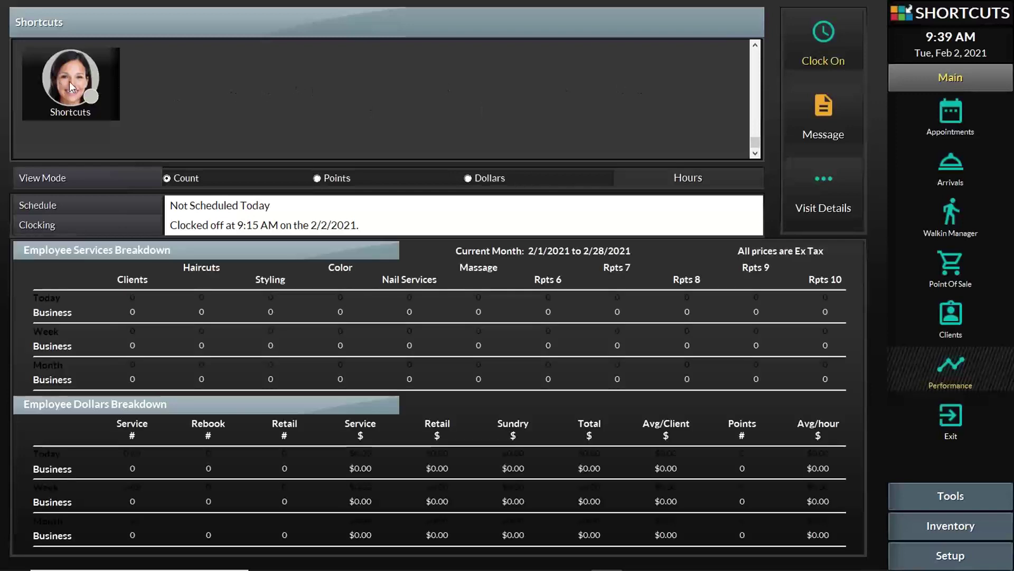
Clock the Shortcuts employee on and off again, confirming both clockings
{"action": "left_click", "coordinate": [824, 37]}
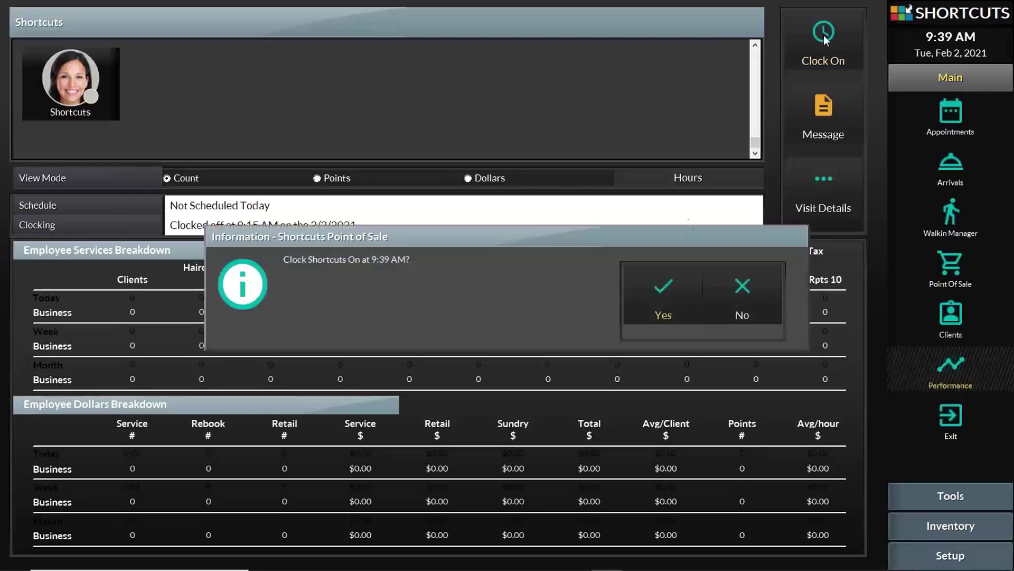
{"action": "left_click", "coordinate": [674, 268]}
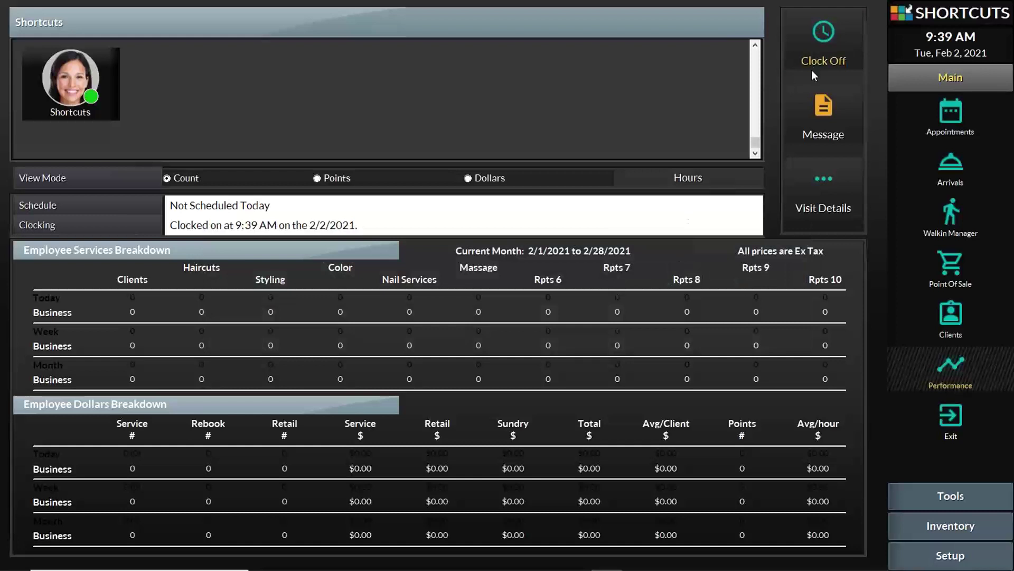
{"action": "left_click", "coordinate": [820, 36]}
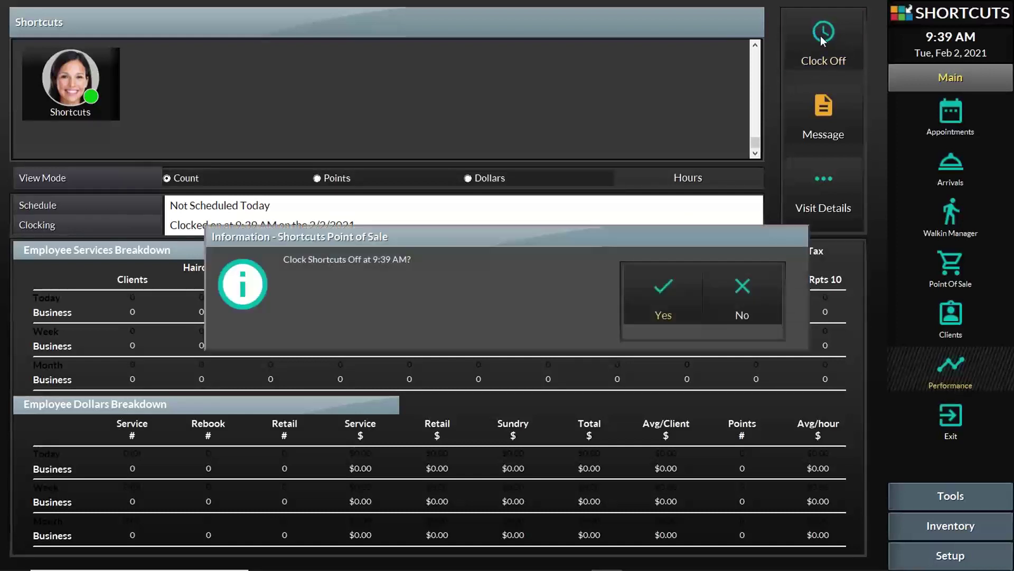
{"action": "left_click", "coordinate": [660, 285]}
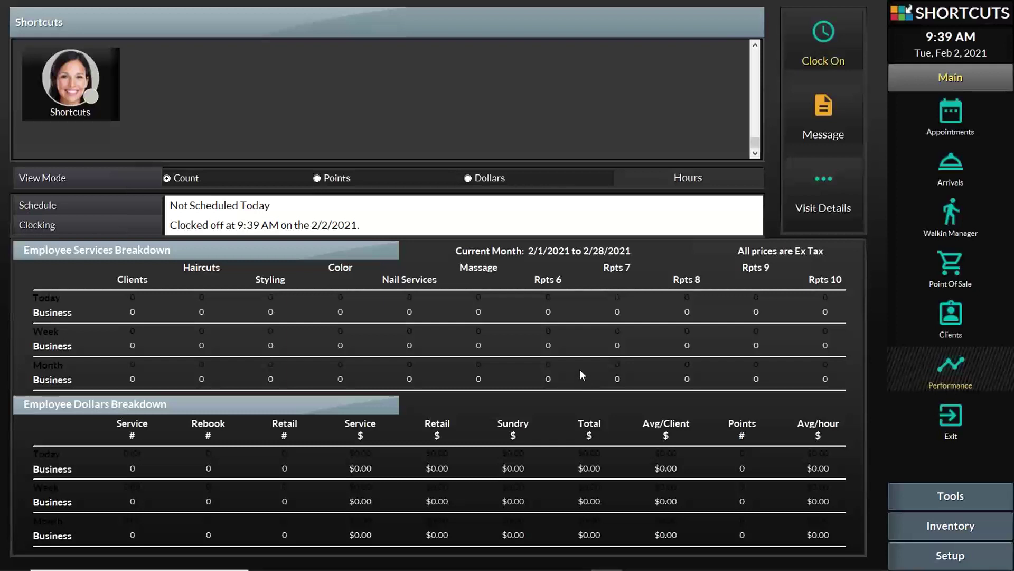
Reopen the employee schedule, mark the first employee's week from 3/1/2021 to 3/7/2021 and view its Schedule until option
{"action": "left_click", "coordinate": [949, 112]}
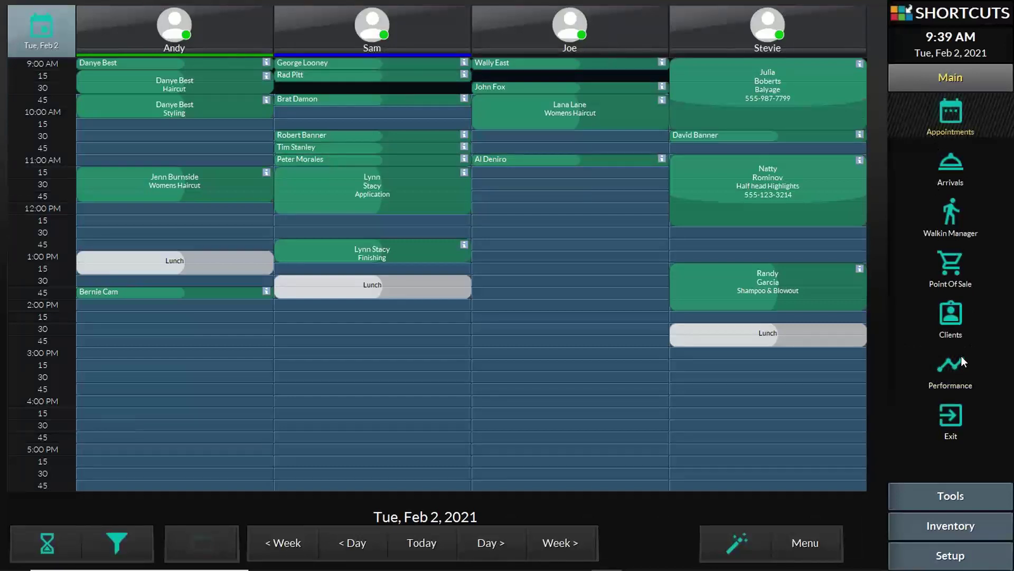
{"action": "left_click", "coordinate": [952, 496]}
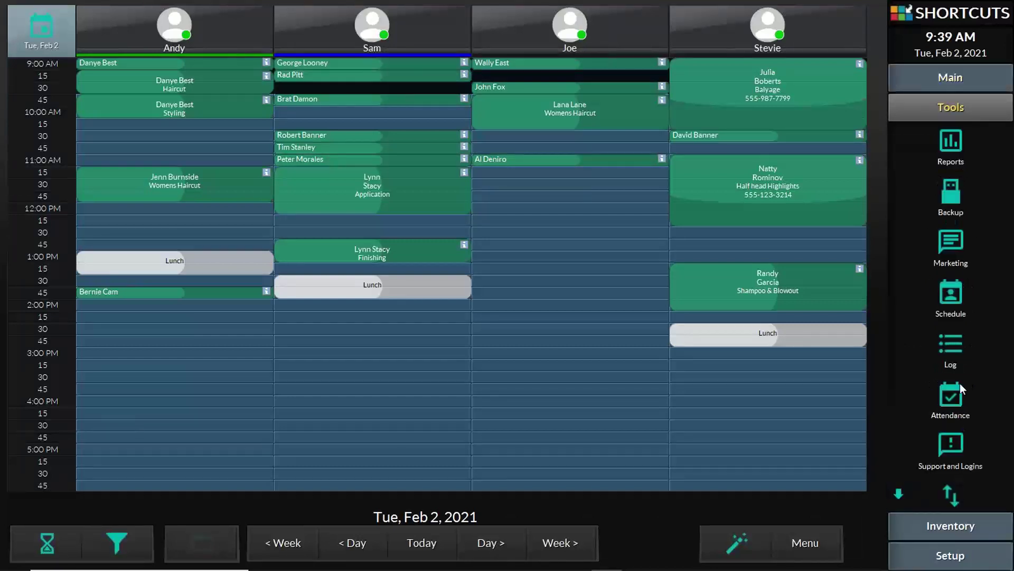
{"action": "left_click", "coordinate": [951, 293]}
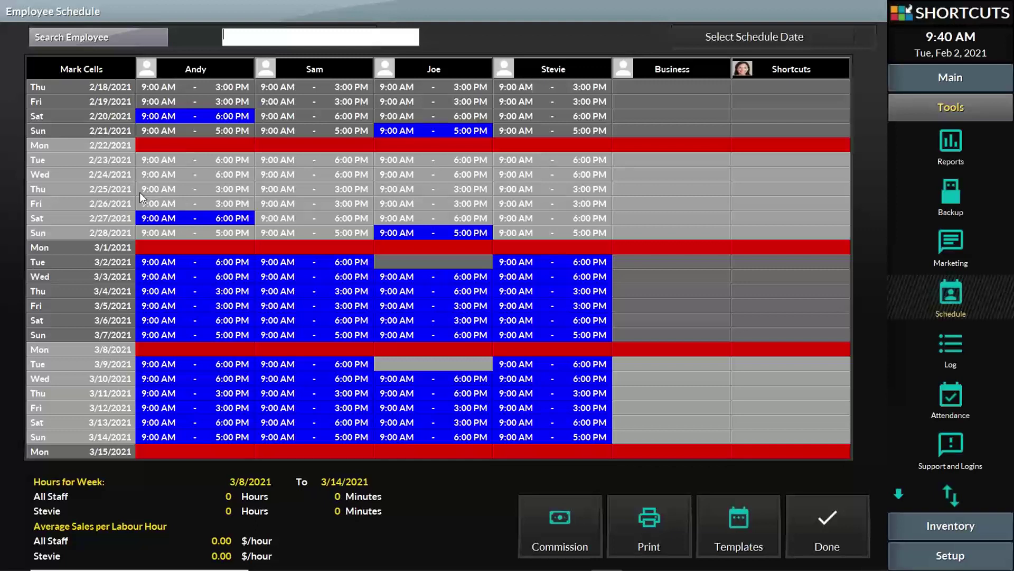
{"action": "left_click", "coordinate": [93, 71]}
{"action": "left_click", "coordinate": [194, 248]}
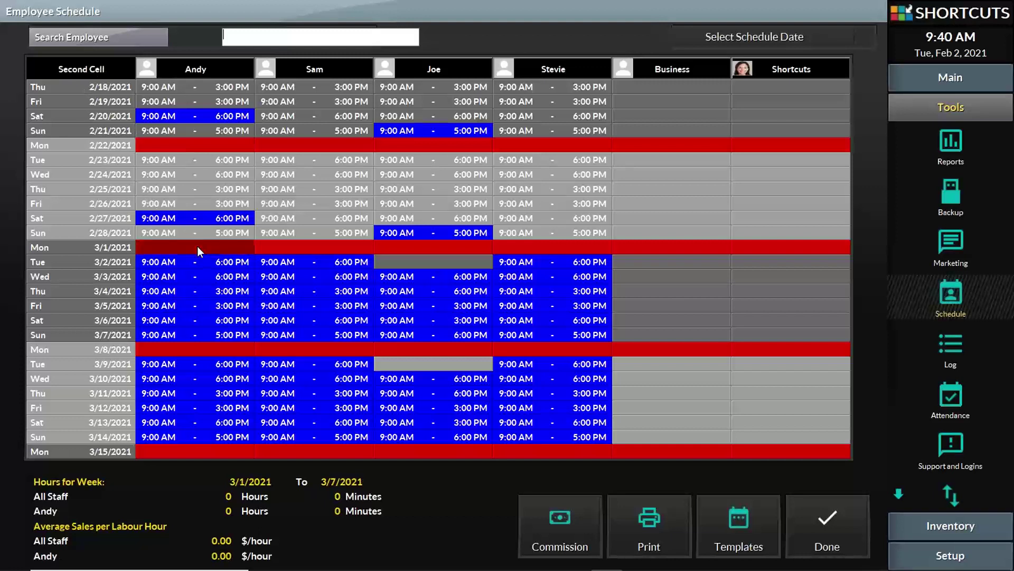
{"action": "left_click", "coordinate": [208, 339]}
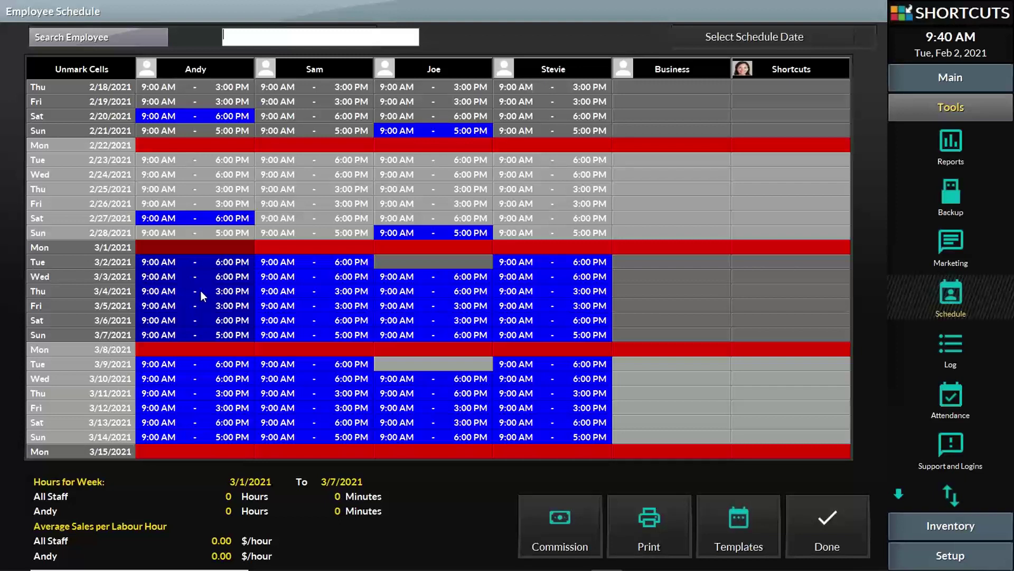
{"action": "right_click", "coordinate": [201, 293]}
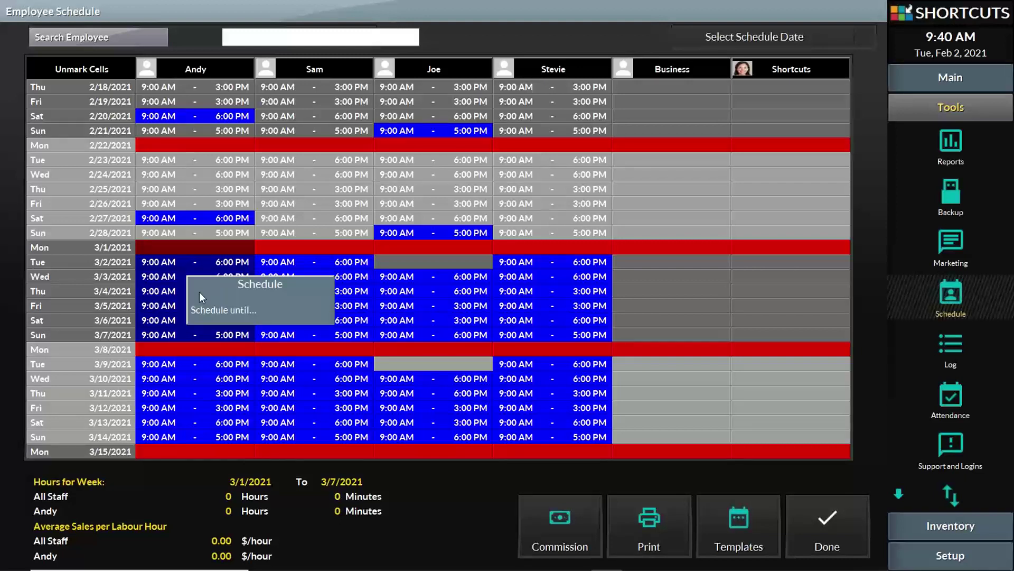
{"action": "left_click", "coordinate": [201, 315]}
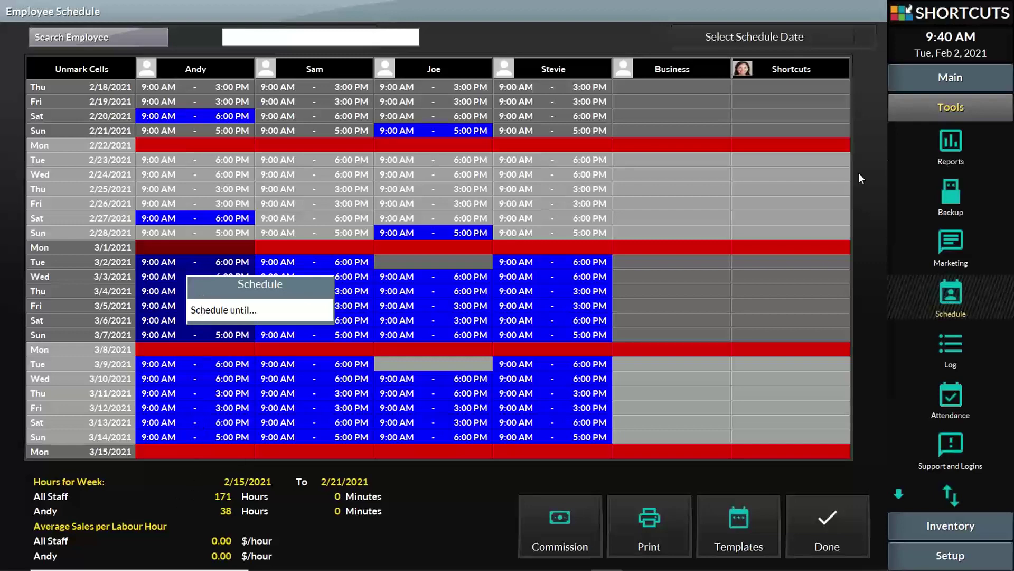
Return to the appointment book and view the options and details of the first employee's 11:15 AM Womens Haircut appointment
{"action": "left_click", "coordinate": [951, 77]}
{"action": "left_click", "coordinate": [951, 113]}
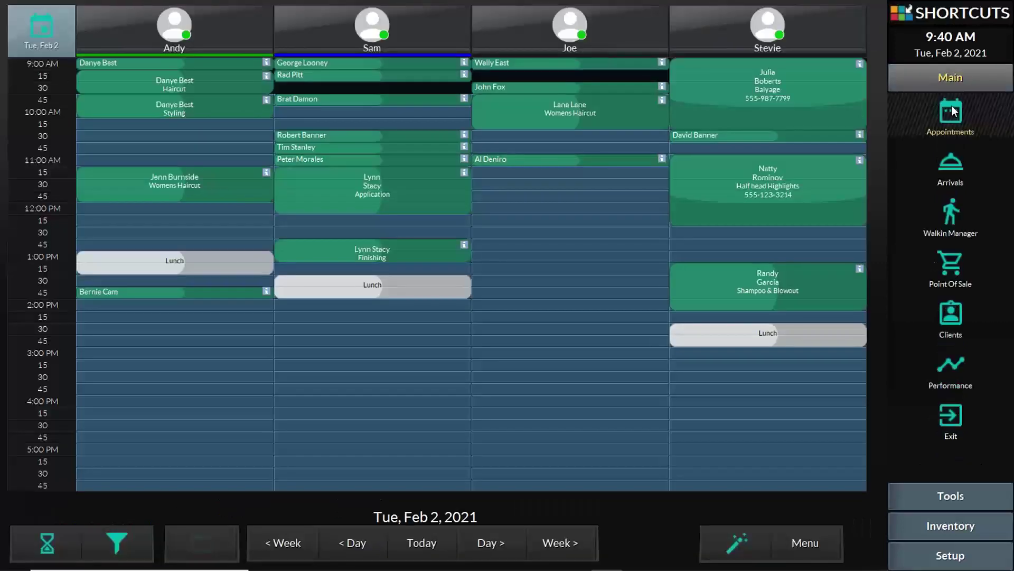
{"action": "right_click", "coordinate": [118, 181]}
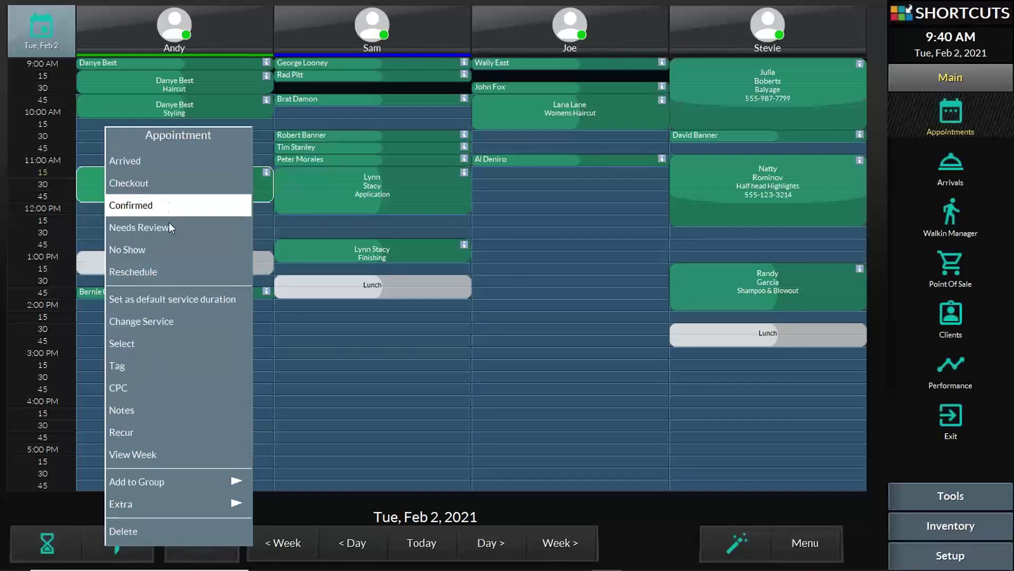
{"action": "left_click", "coordinate": [90, 188]}
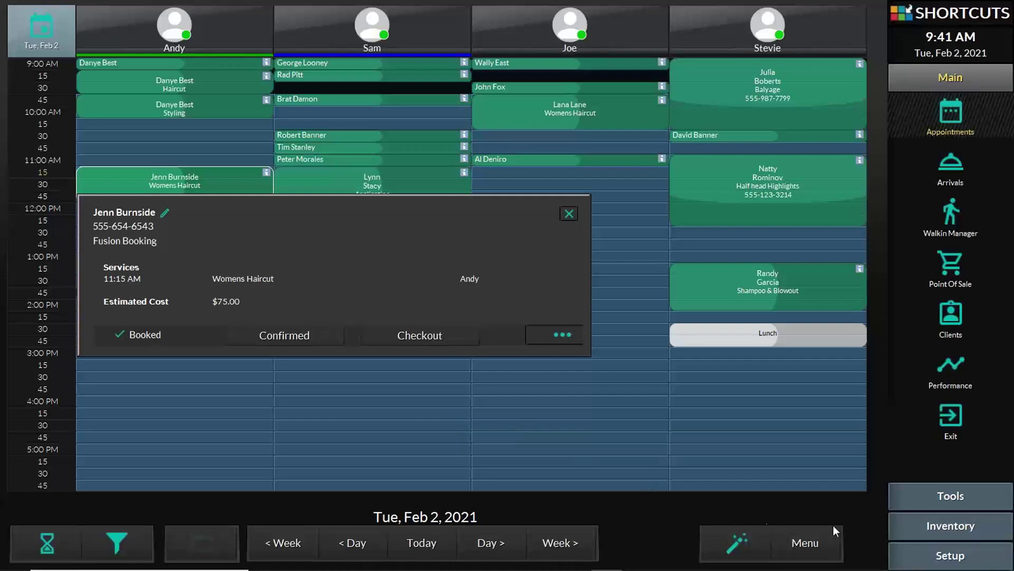
Open the Security settings in the general configuration and review the security levels
{"action": "left_click", "coordinate": [922, 558]}
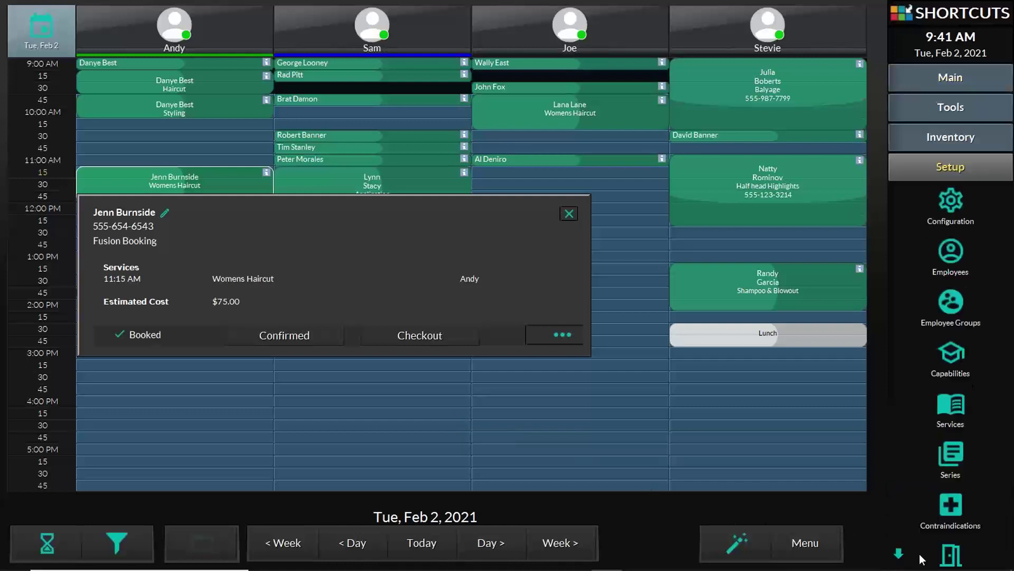
{"action": "left_click", "coordinate": [950, 203]}
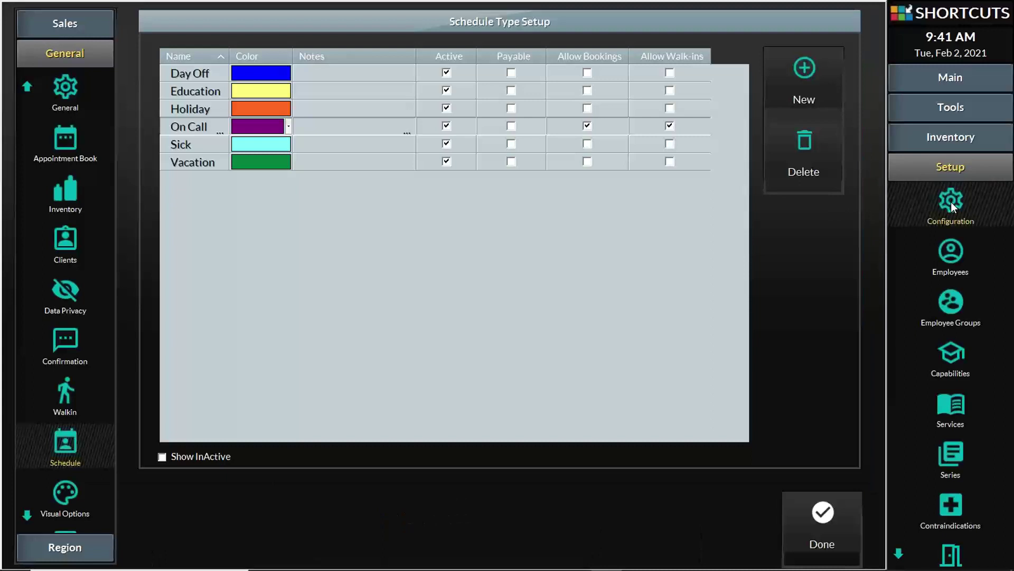
{"action": "left_click", "coordinate": [54, 57]}
{"action": "left_click", "coordinate": [27, 91]}
{"action": "left_click", "coordinate": [27, 90]}
{"action": "left_click", "coordinate": [58, 91]}
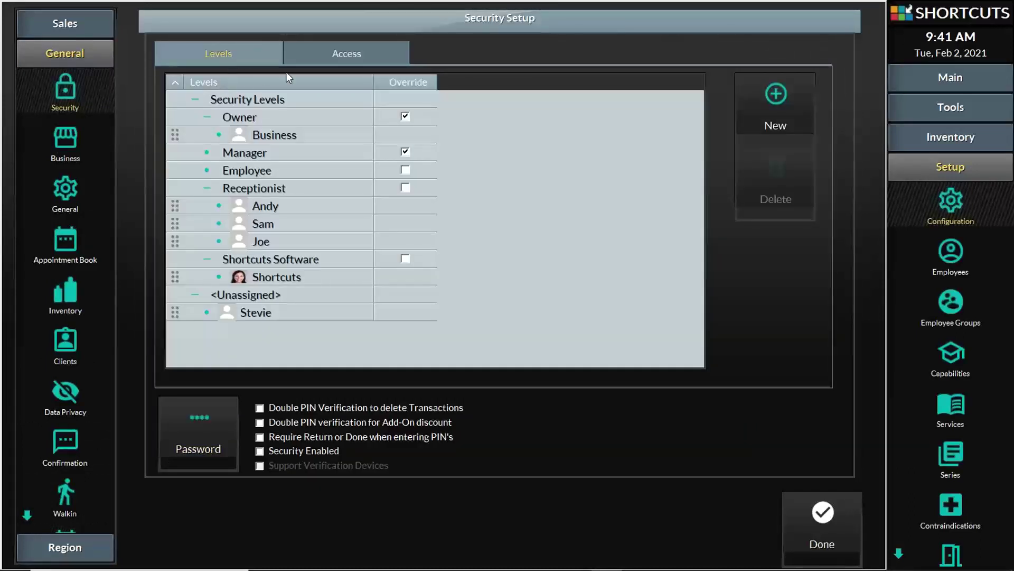
{"action": "left_click", "coordinate": [335, 52]}
{"action": "left_click", "coordinate": [245, 50]}
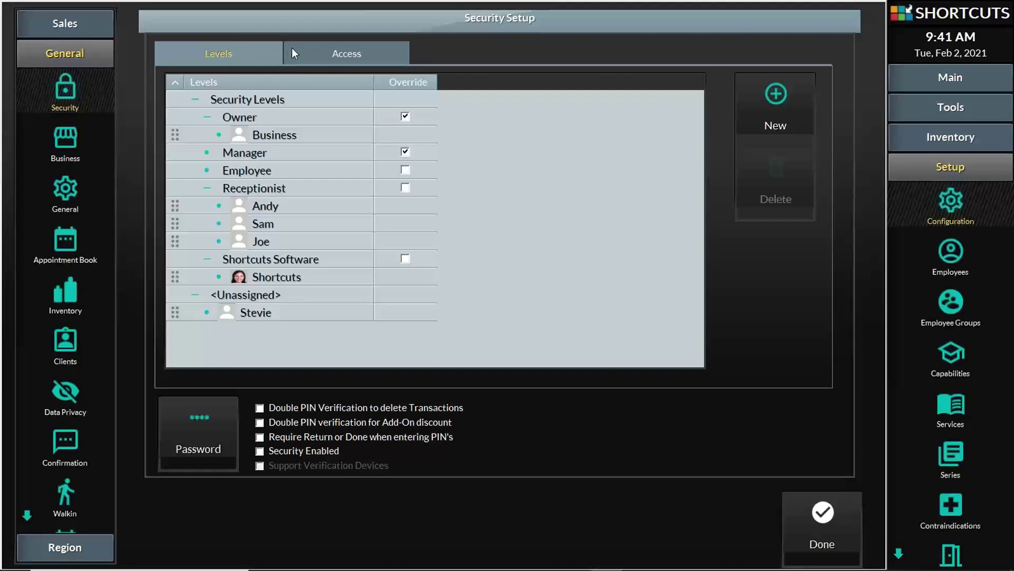
Show the Employee security level's access rights and find the "Can be clocked On/Off" action
{"action": "left_click", "coordinate": [330, 56]}
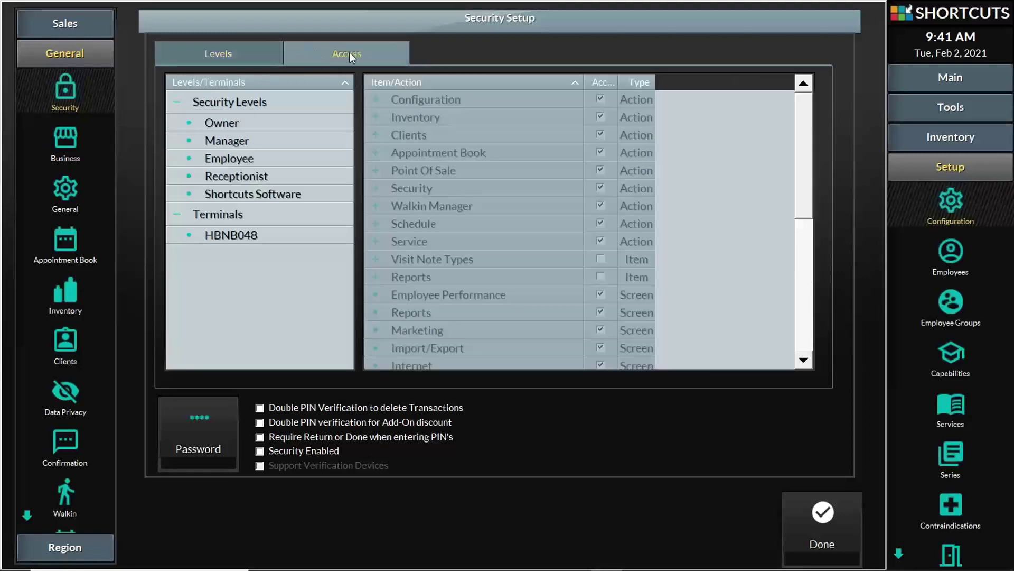
{"action": "left_click", "coordinate": [252, 177]}
{"action": "left_click", "coordinate": [254, 160]}
{"action": "scroll", "coordinate": [528, 162], "scroll_direction": "down", "scroll_amount": 6}
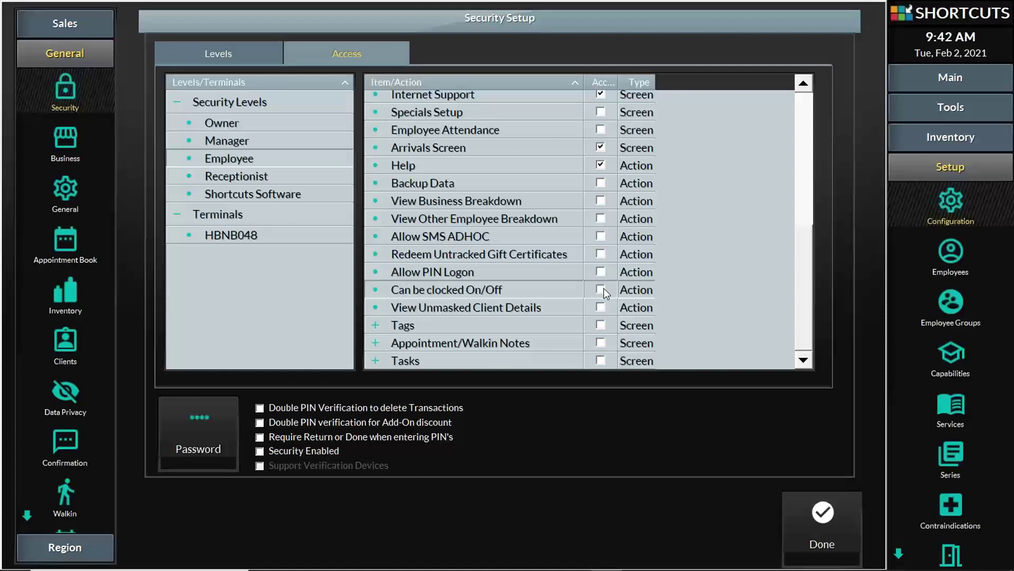
Grant the Employee security level the "Can be clocked On/Off" action and sort the access items by name in ascending order
{"action": "left_click", "coordinate": [601, 290]}
{"action": "left_click", "coordinate": [480, 83]}
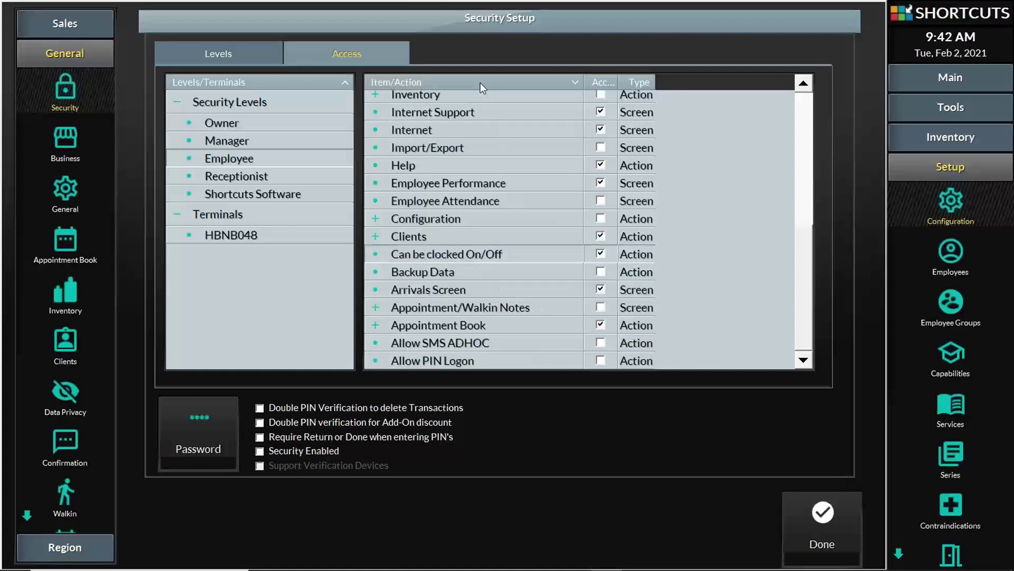
{"action": "left_click", "coordinate": [480, 82]}
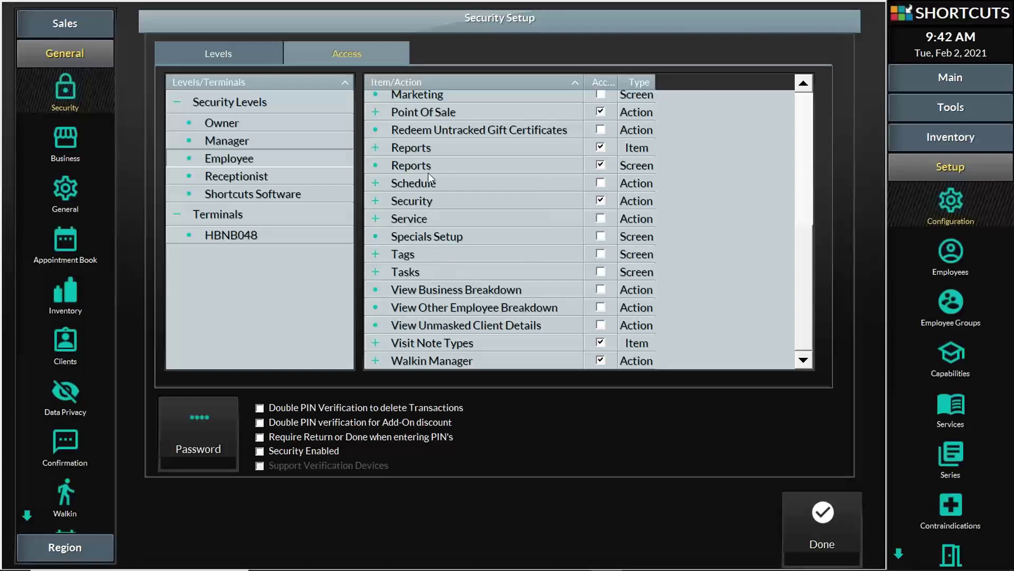
Expand the Schedule actions in the Employee level's access rights to review them, and close the security setup, returning to the main menu
{"action": "scroll", "coordinate": [428, 178], "scroll_direction": "up", "scroll_amount": 1}
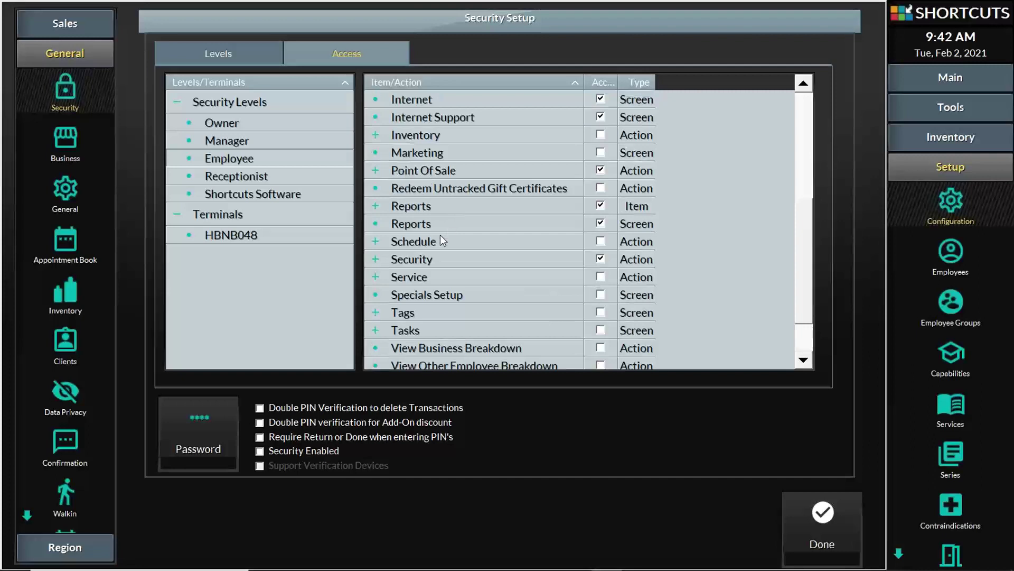
{"action": "left_click", "coordinate": [377, 242]}
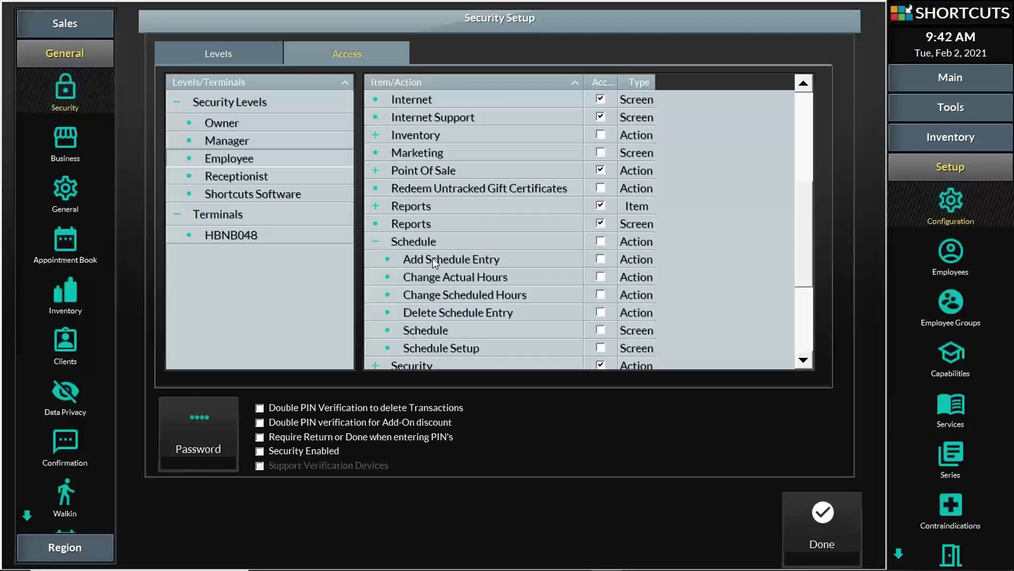
{"action": "scroll", "coordinate": [433, 258], "scroll_direction": "up", "scroll_amount": 1}
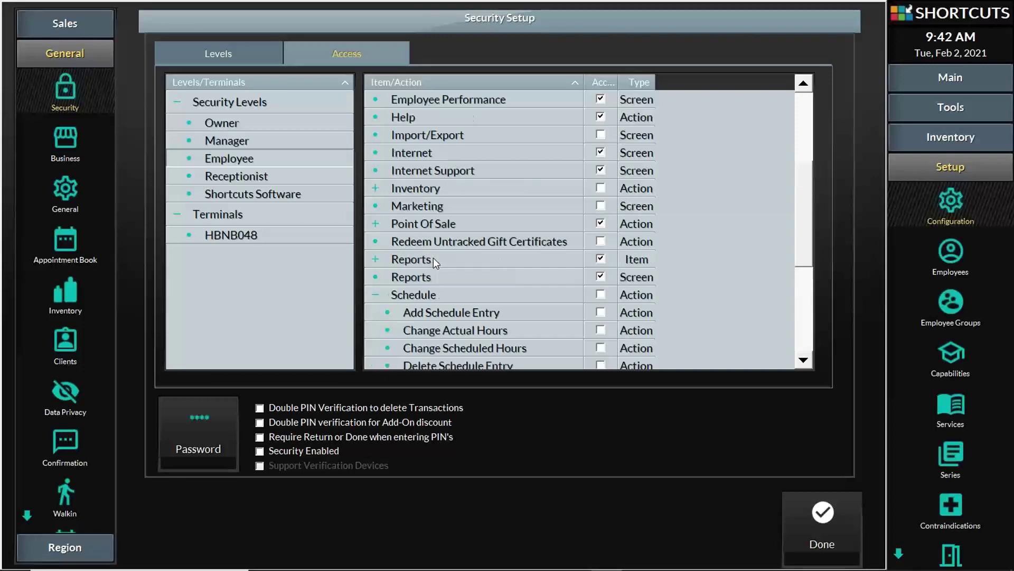
{"action": "scroll", "coordinate": [433, 258], "scroll_direction": "down", "scroll_amount": 4}
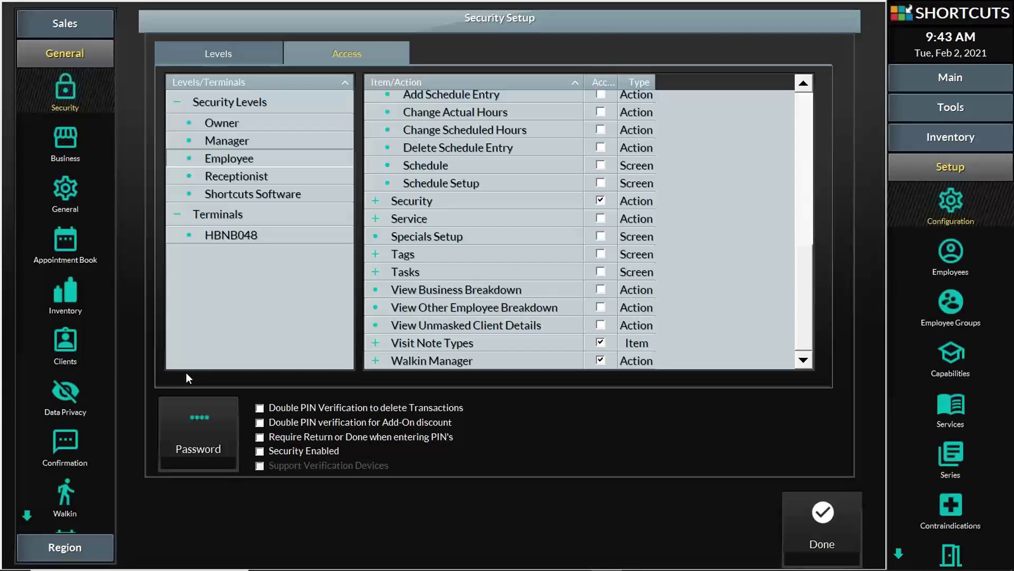
{"action": "left_click", "coordinate": [839, 519]}
{"action": "left_click", "coordinate": [731, 271]}
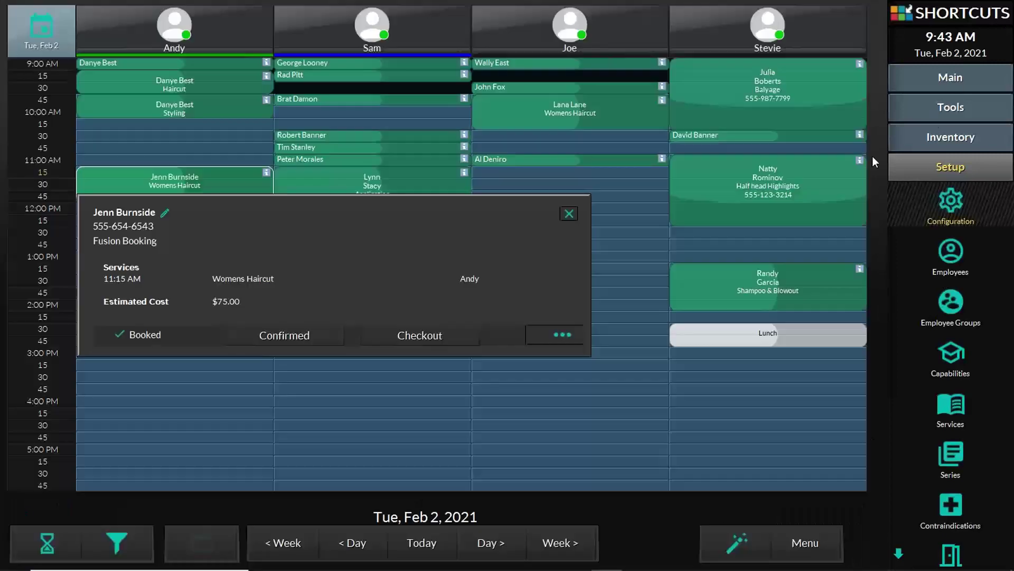
{"action": "left_click", "coordinate": [946, 78]}
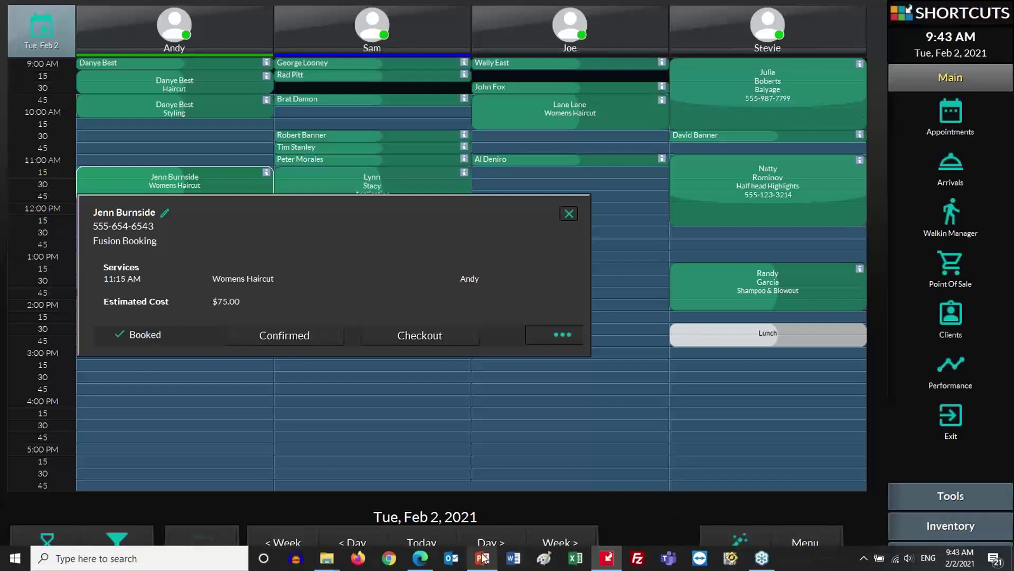
Switch to the PowerPoint presentation, start the slide show at "Question time!" and advance to the closing contact slide
{"action": "left_click", "coordinate": [481, 564]}
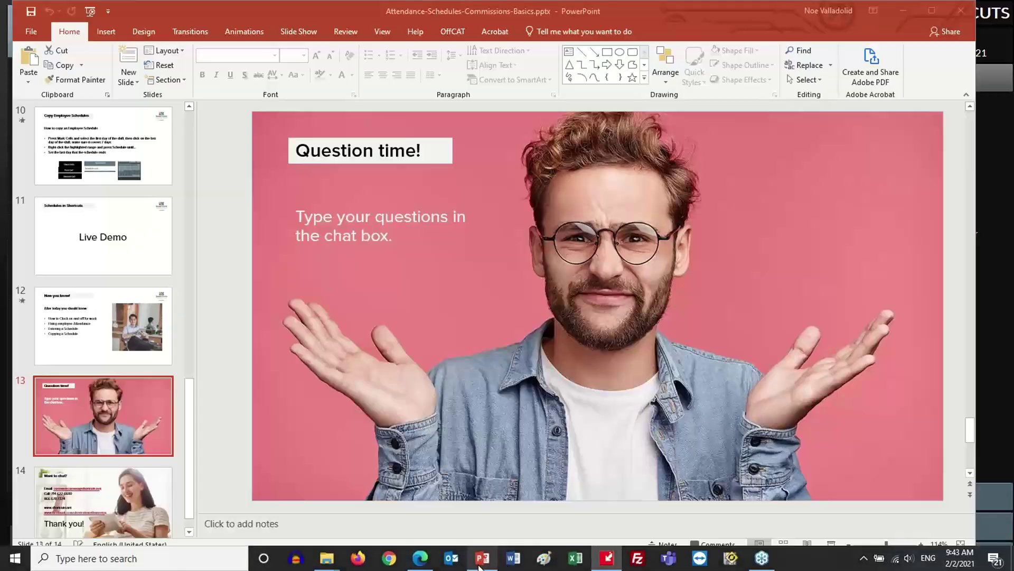
{"action": "left_click", "coordinate": [832, 544]}
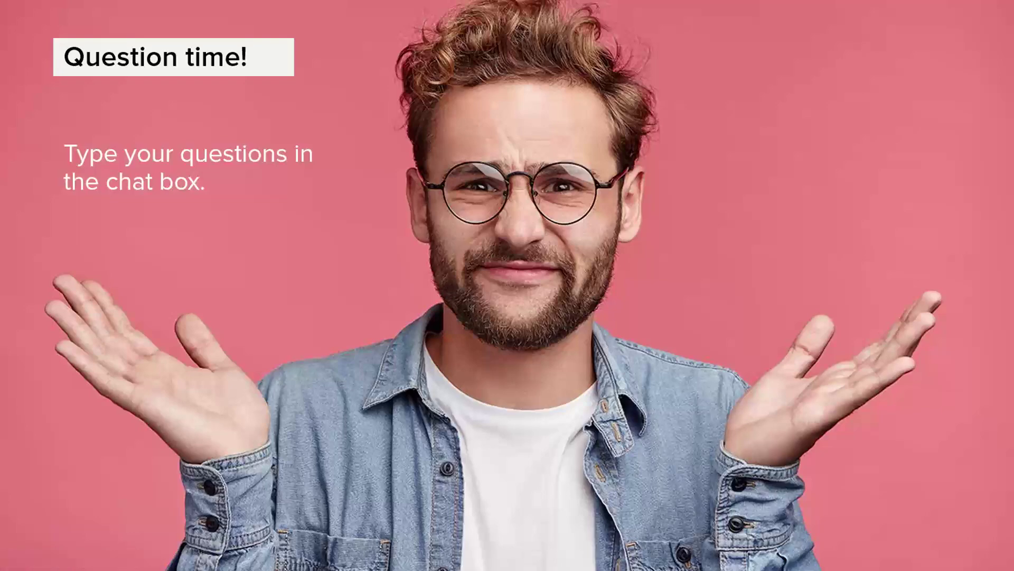
{"action": "left_click", "coordinate": [652, 154]}
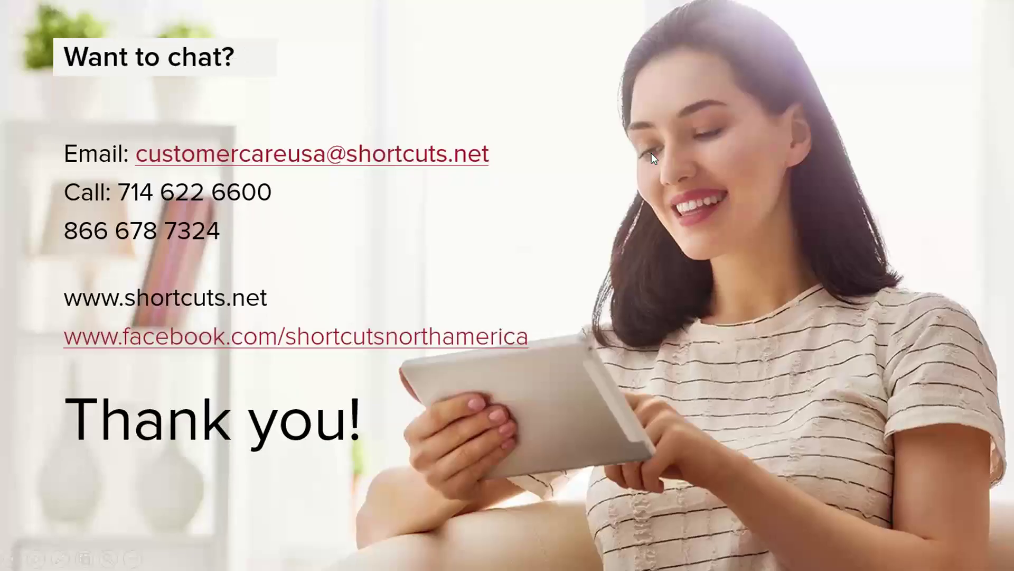
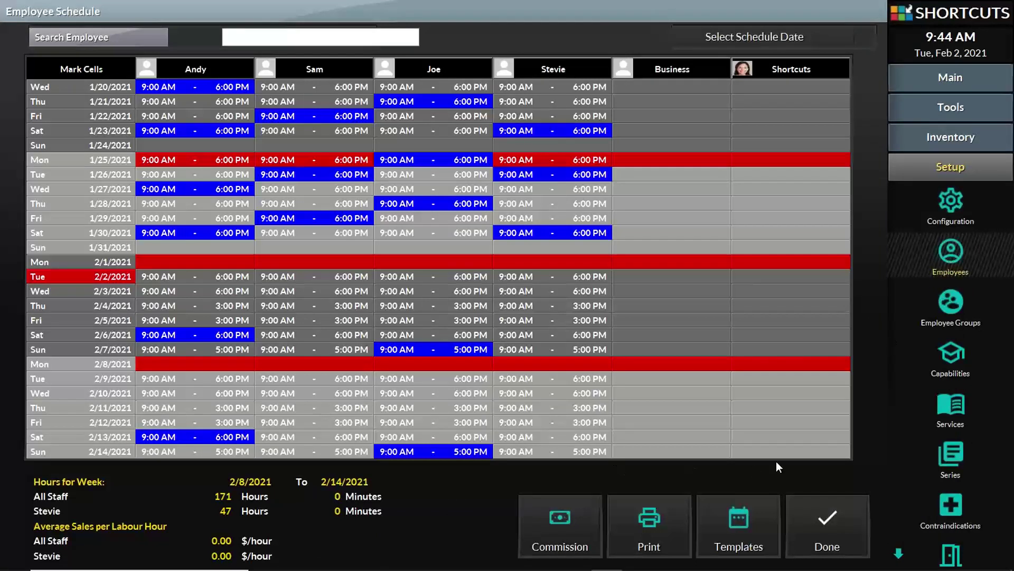
Open the commission setup from the employee schedule, compare the Commission 1 and Commission 2 schedules, and close it
{"action": "left_click", "coordinate": [561, 513]}
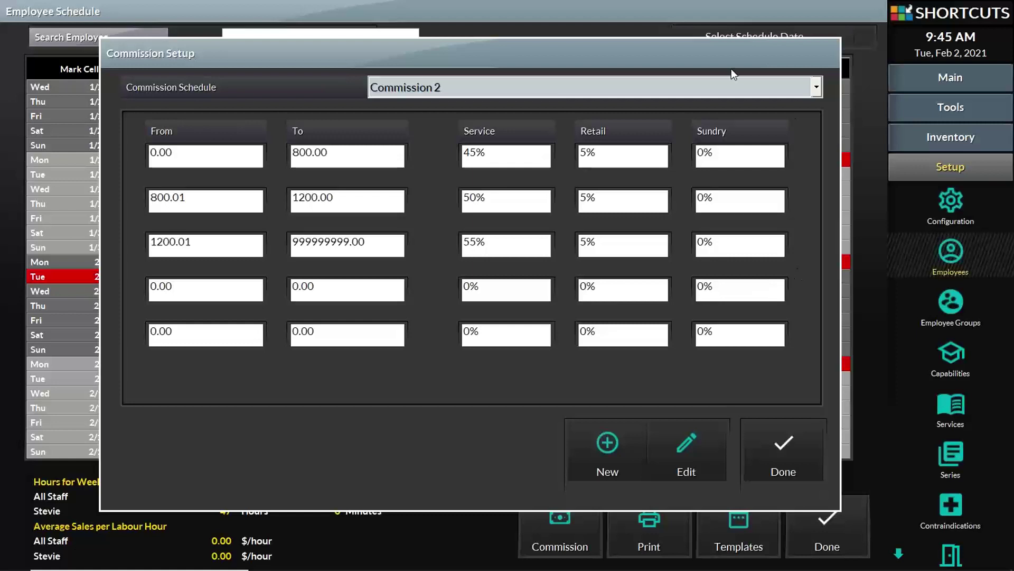
{"action": "left_click", "coordinate": [732, 83]}
{"action": "left_click", "coordinate": [729, 107]}
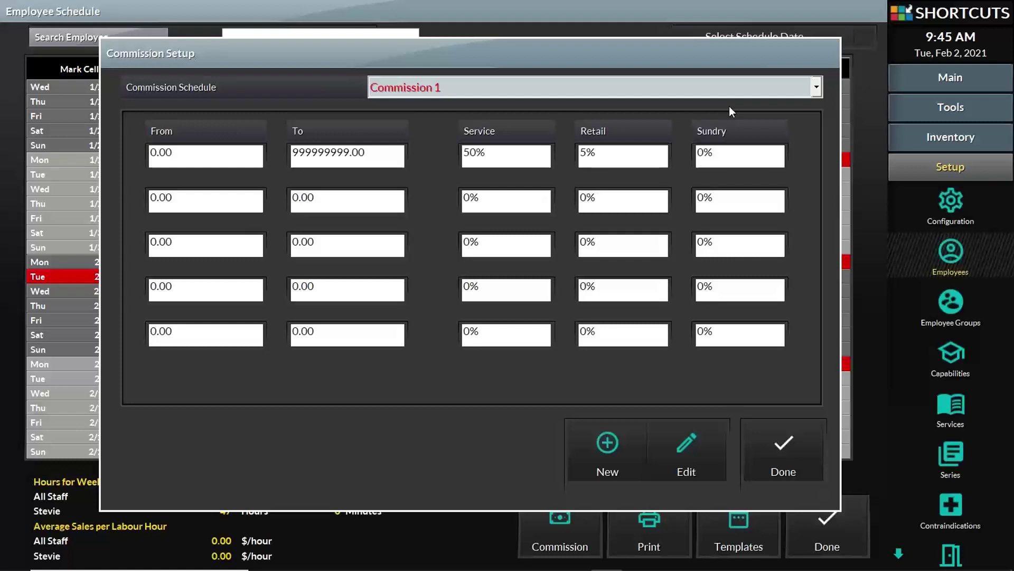
{"action": "left_click", "coordinate": [689, 85]}
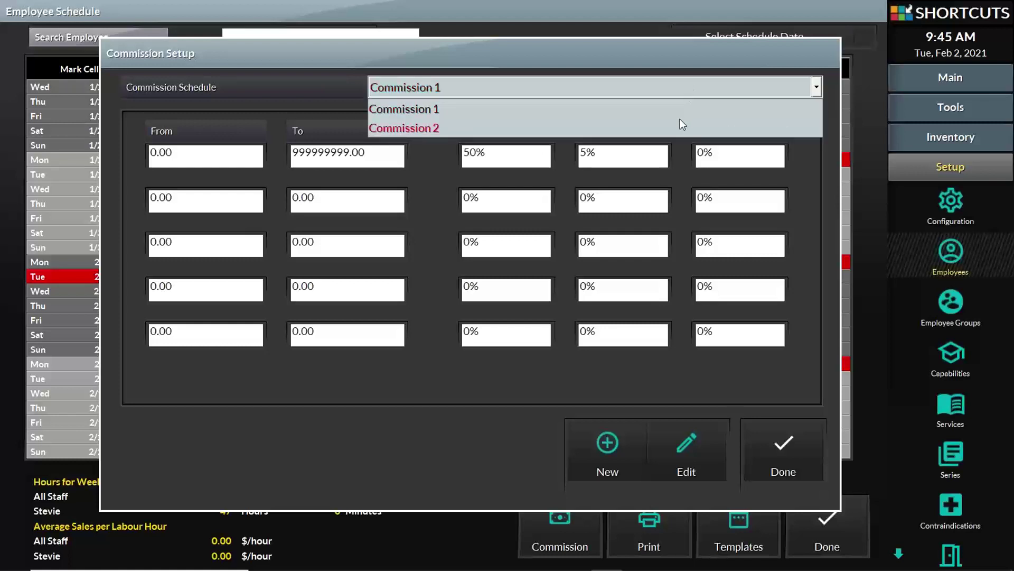
{"action": "left_click", "coordinate": [680, 119]}
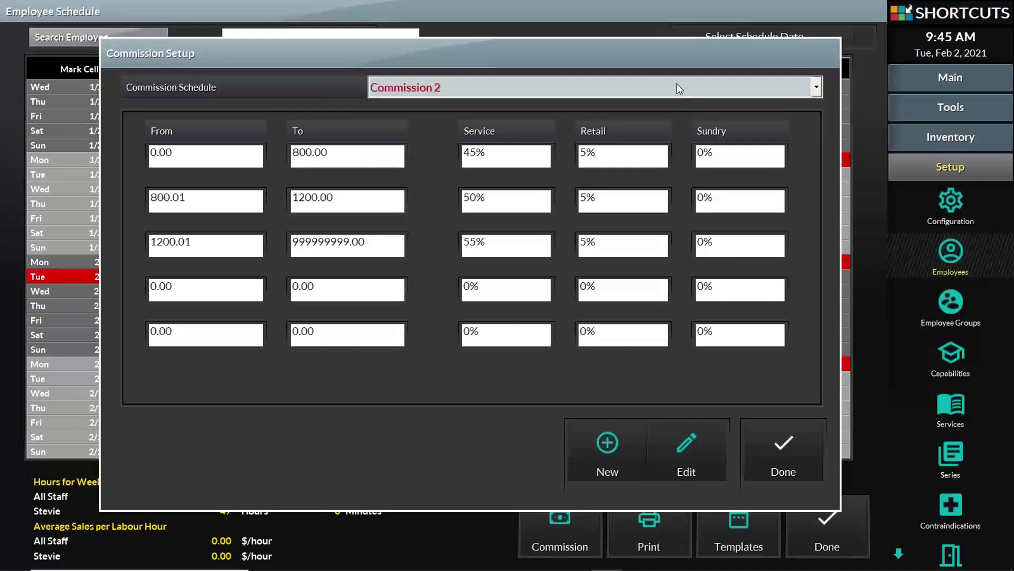
{"action": "left_click", "coordinate": [676, 83]}
{"action": "left_click", "coordinate": [666, 105]}
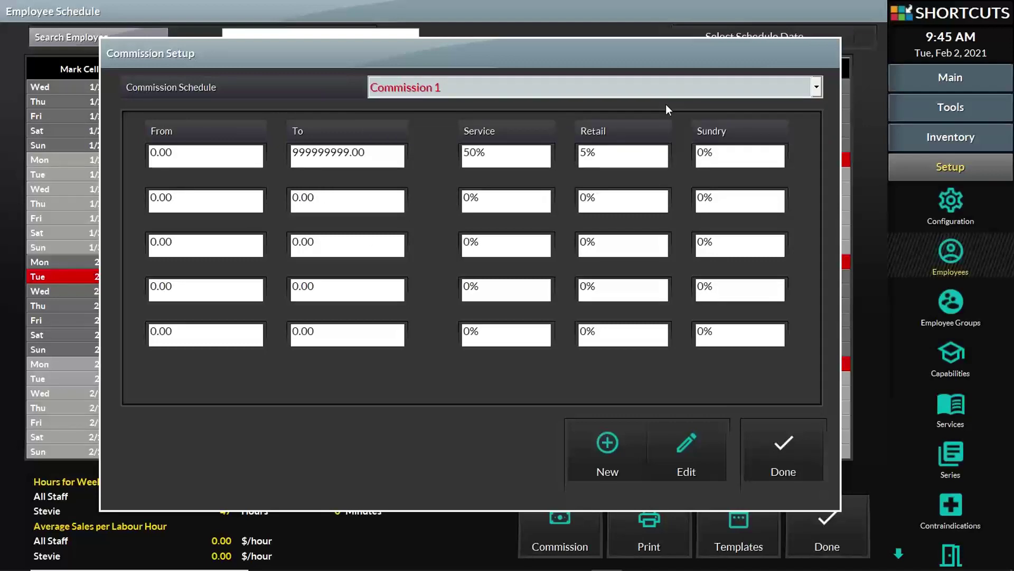
{"action": "left_click", "coordinate": [758, 442]}
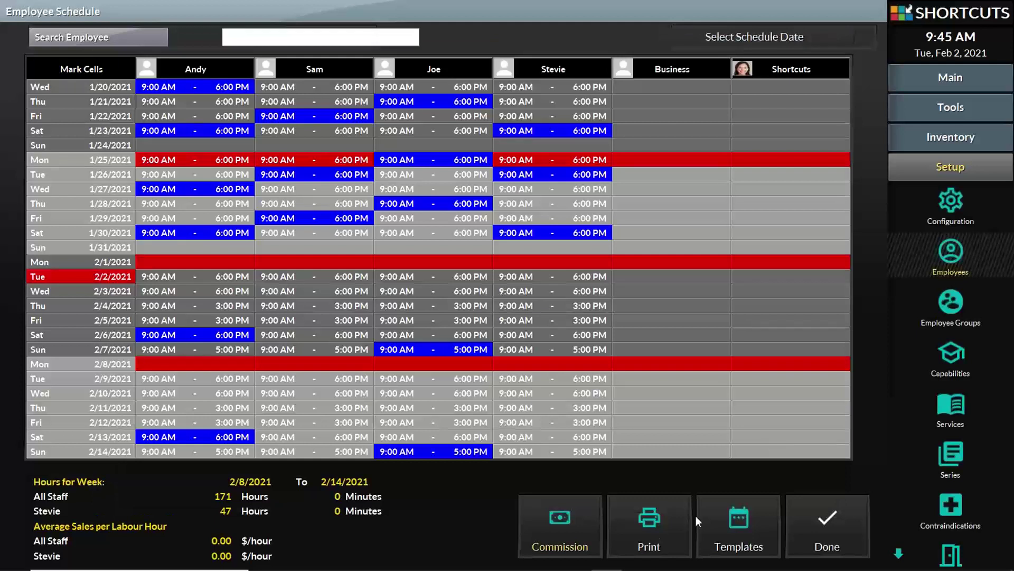
Reopen the commission setup and examine Commission 1's sales range with its service and retail percentages
{"action": "left_click", "coordinate": [594, 524]}
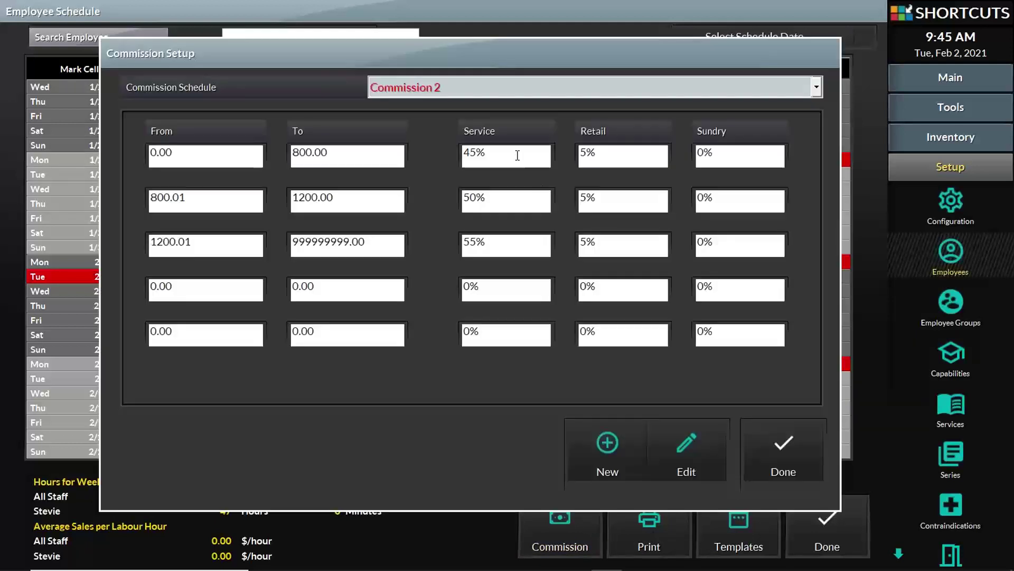
{"action": "left_click", "coordinate": [538, 88]}
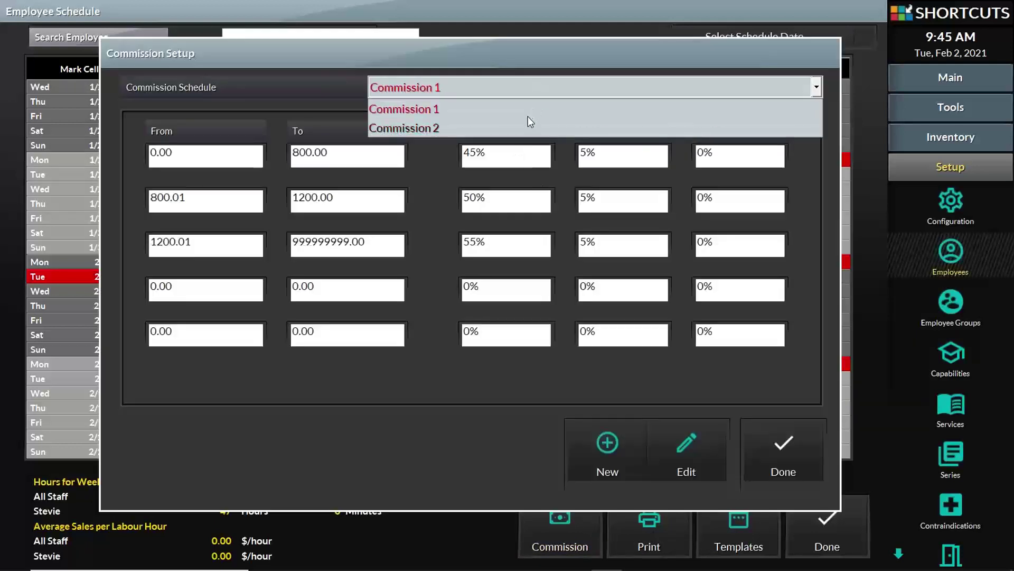
{"action": "left_click", "coordinate": [528, 115]}
{"action": "left_click_drag", "start_coordinate": [370, 154], "coordinate": [142, 153]}
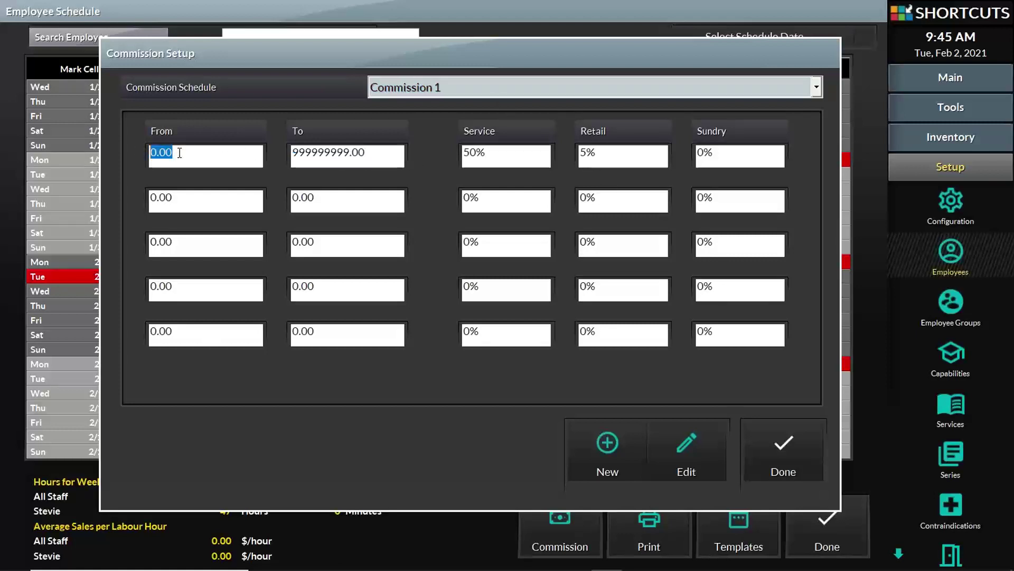
{"action": "left_click_drag", "start_coordinate": [374, 152], "coordinate": [245, 152]}
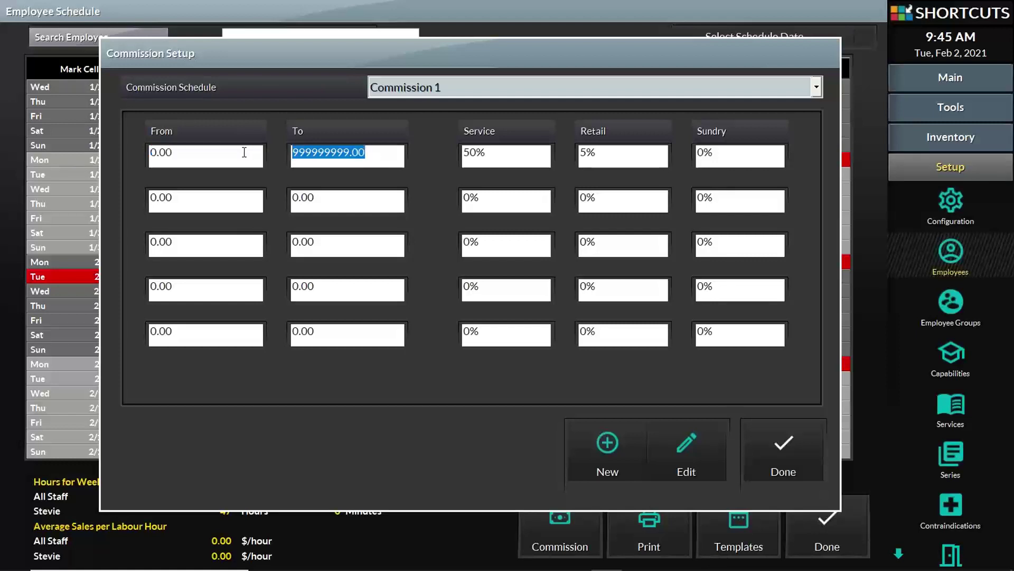
{"action": "left_click", "coordinate": [508, 159]}
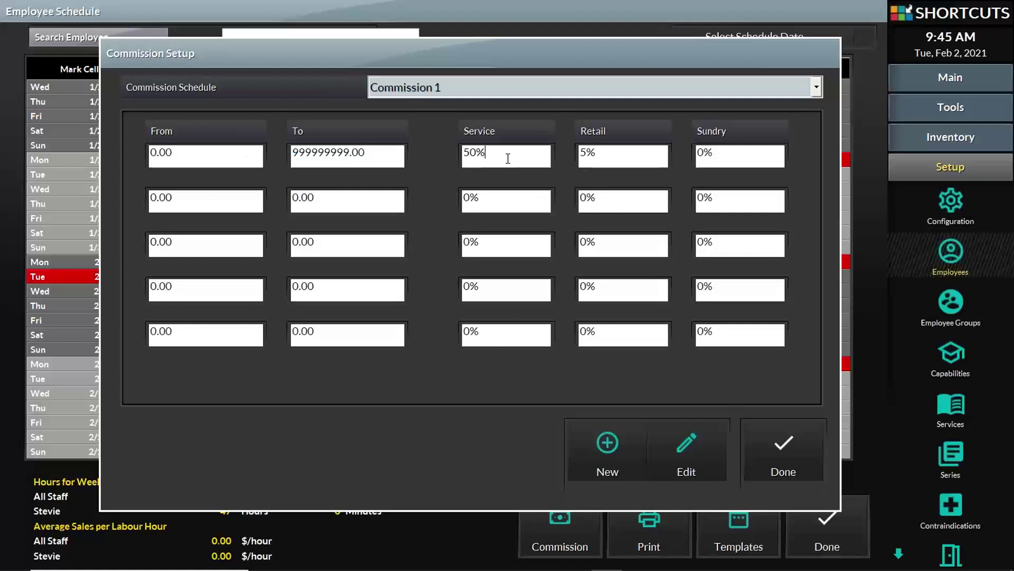
{"action": "left_click_drag", "start_coordinate": [507, 158], "coordinate": [440, 155]}
{"action": "left_click", "coordinate": [614, 151]}
{"action": "left_click_drag", "start_coordinate": [614, 152], "coordinate": [572, 151]}
Switch to the Commission 2 schedule without saving changes and examine the upper limits and service percentages of its first two tiers
{"action": "left_click", "coordinate": [600, 83]}
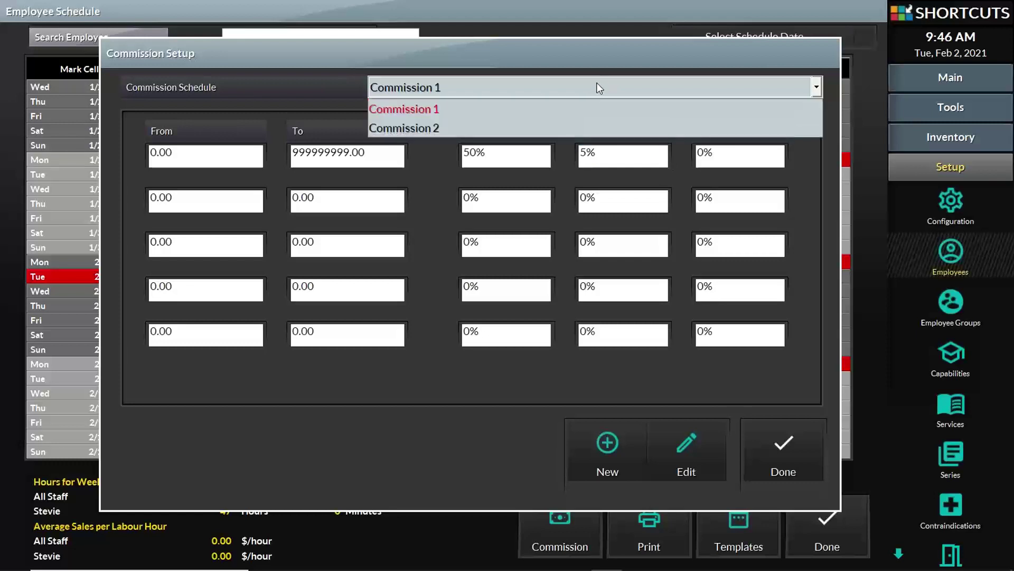
{"action": "left_click", "coordinate": [563, 127]}
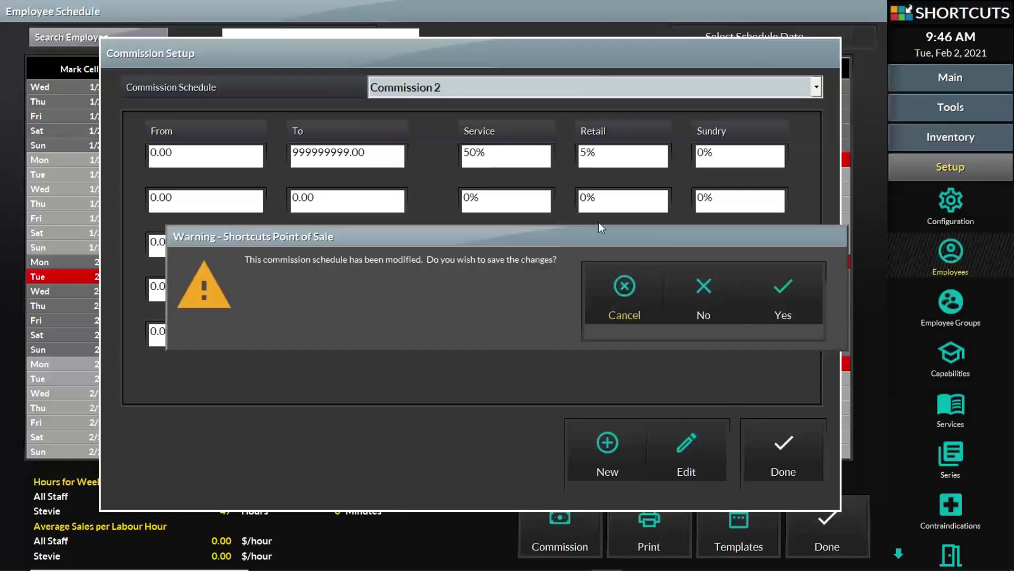
{"action": "left_click", "coordinate": [680, 290]}
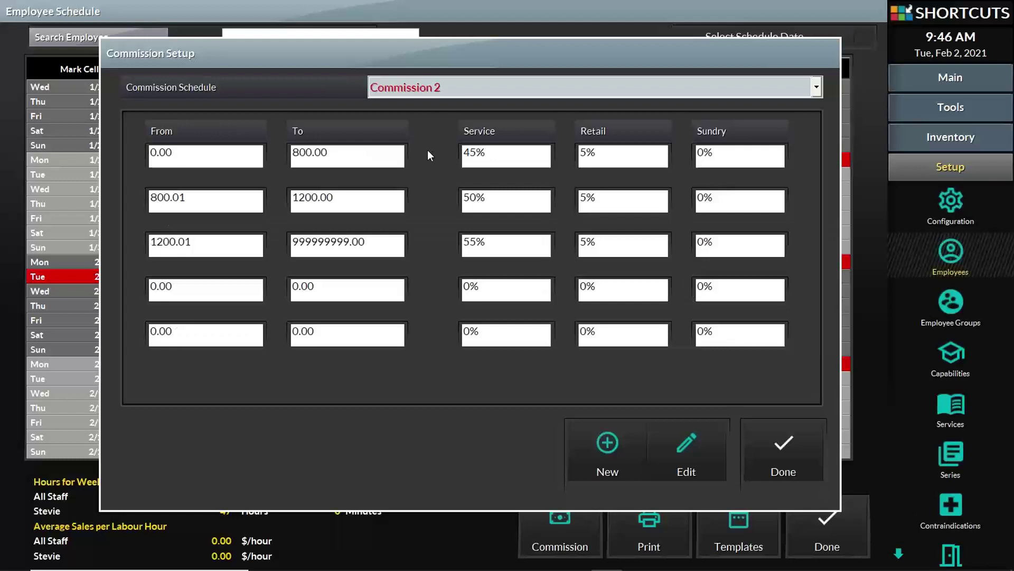
{"action": "left_click_drag", "start_coordinate": [370, 152], "coordinate": [276, 153]}
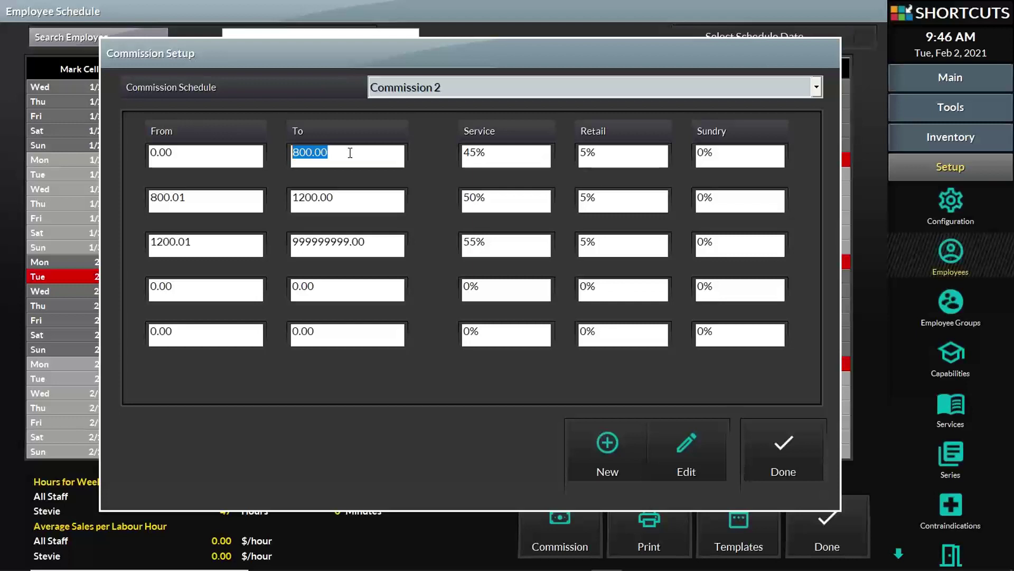
{"action": "left_click", "coordinate": [506, 153]}
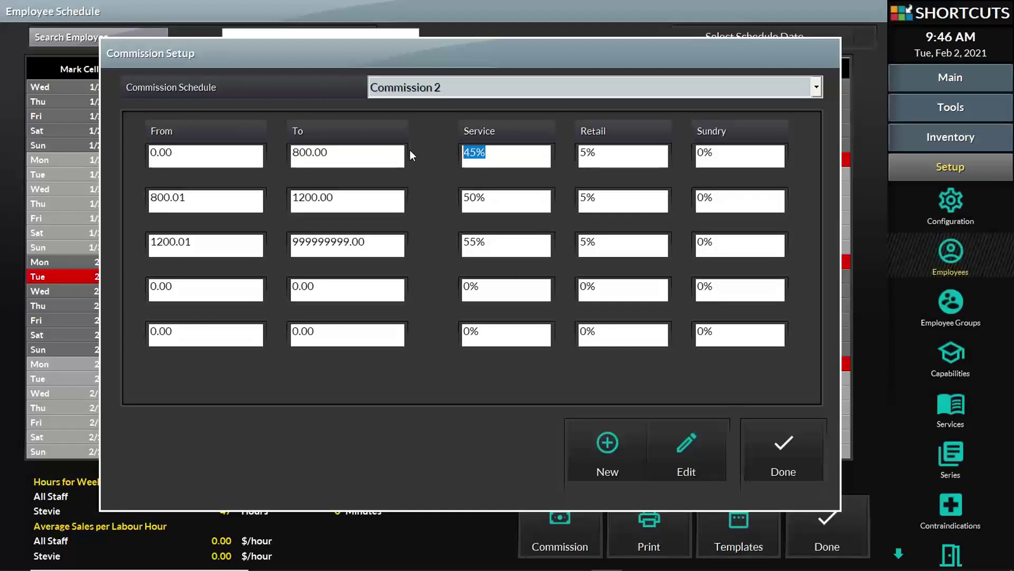
{"action": "left_click", "coordinate": [351, 202]}
{"action": "left_click", "coordinate": [475, 199]}
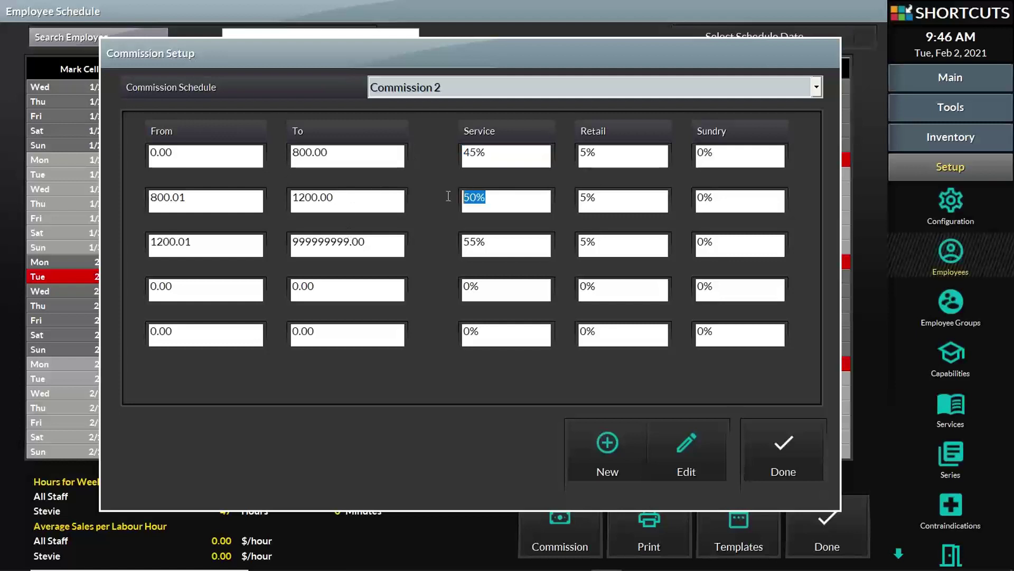
Examine the sales range and service percentage of Commission 2's third tier
{"action": "left_click", "coordinate": [360, 246]}
{"action": "left_click_drag", "start_coordinate": [491, 242], "coordinate": [446, 237]}
{"action": "left_click", "coordinate": [221, 240]}
{"action": "left_click_drag", "start_coordinate": [487, 242], "coordinate": [463, 242]}
{"action": "left_click_drag", "start_coordinate": [222, 242], "coordinate": [138, 236]}
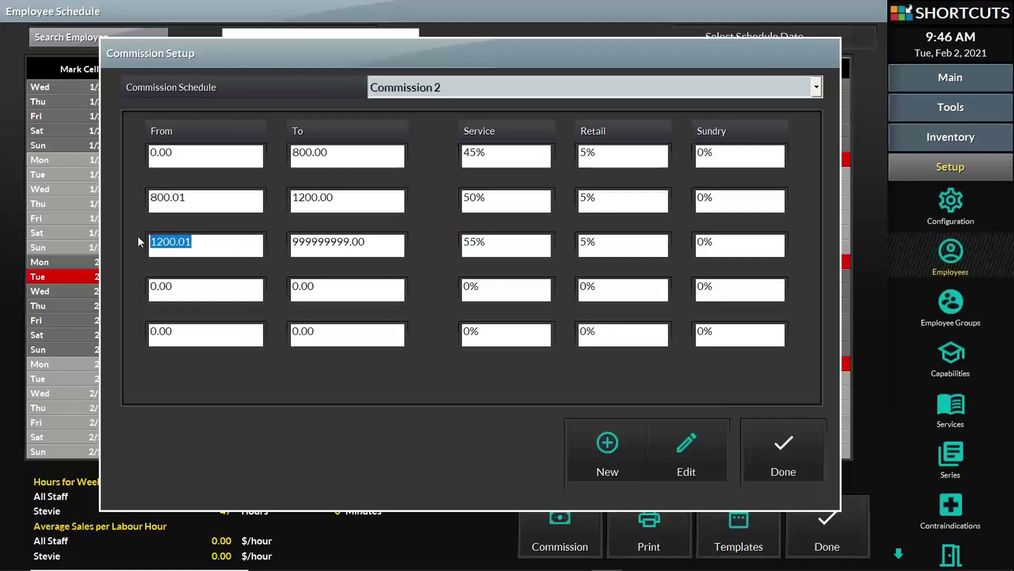
{"action": "left_click_drag", "start_coordinate": [500, 243], "coordinate": [440, 244]}
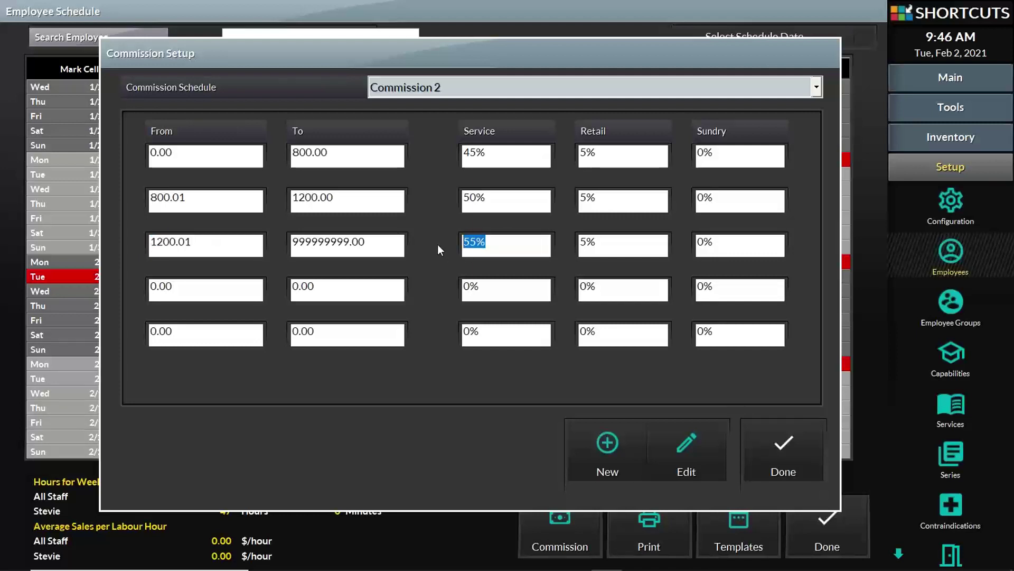
Recheck the upper limits and service percentages of Commission 2's second and first tiers
{"action": "left_click_drag", "start_coordinate": [370, 200], "coordinate": [288, 202]}
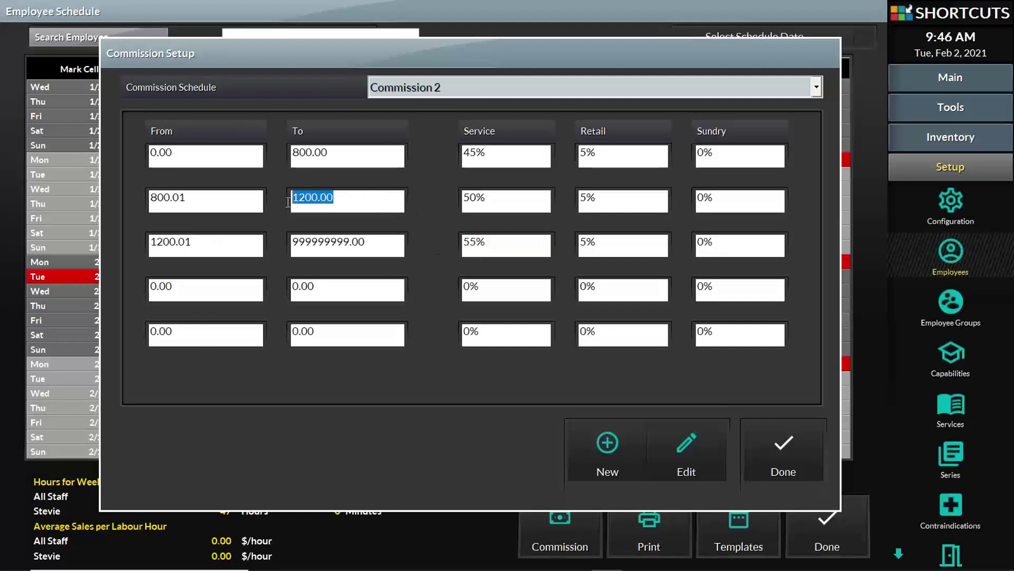
{"action": "left_click_drag", "start_coordinate": [507, 199], "coordinate": [452, 201]}
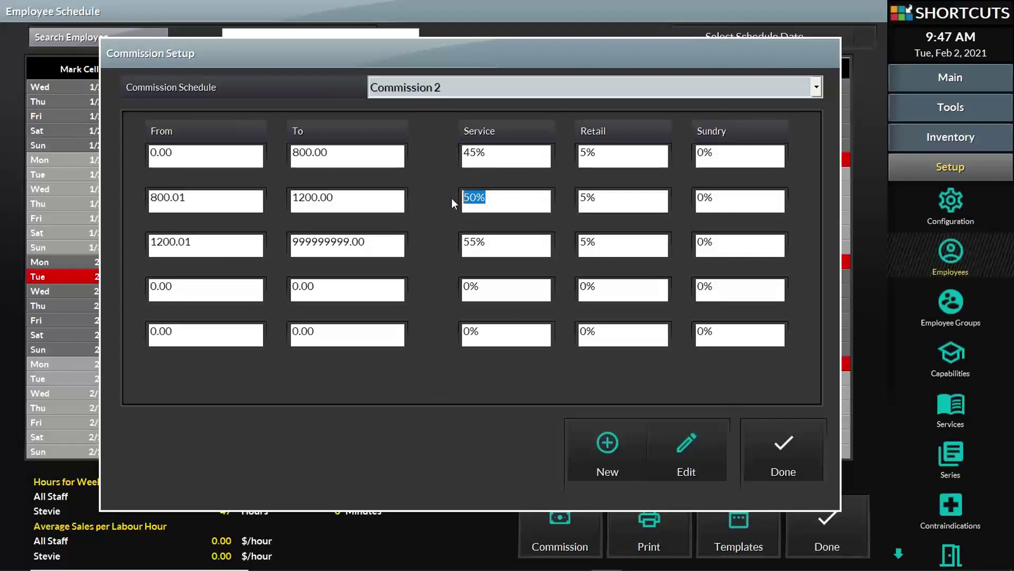
{"action": "left_click_drag", "start_coordinate": [362, 151], "coordinate": [281, 145]}
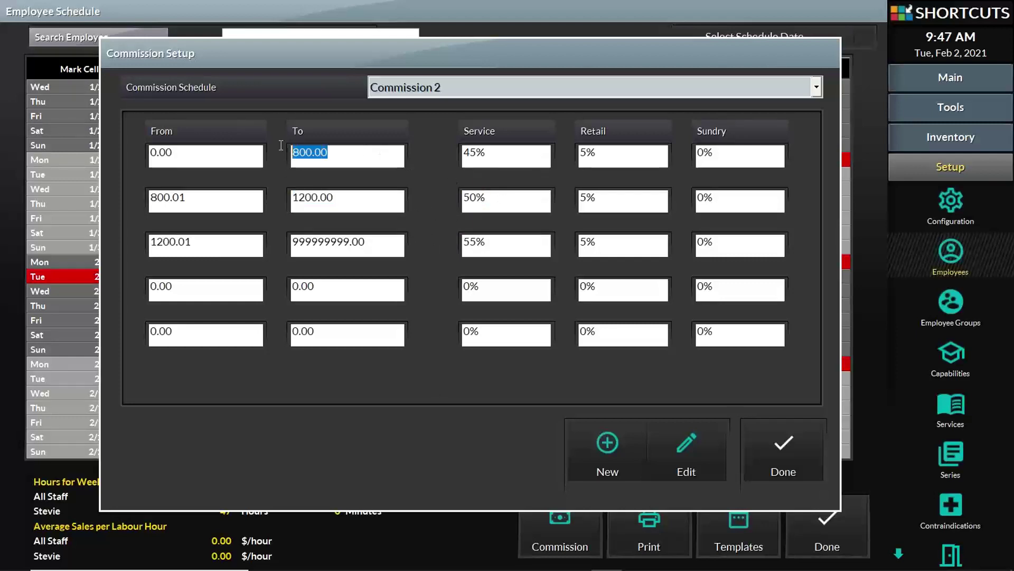
{"action": "left_click_drag", "start_coordinate": [503, 153], "coordinate": [444, 154]}
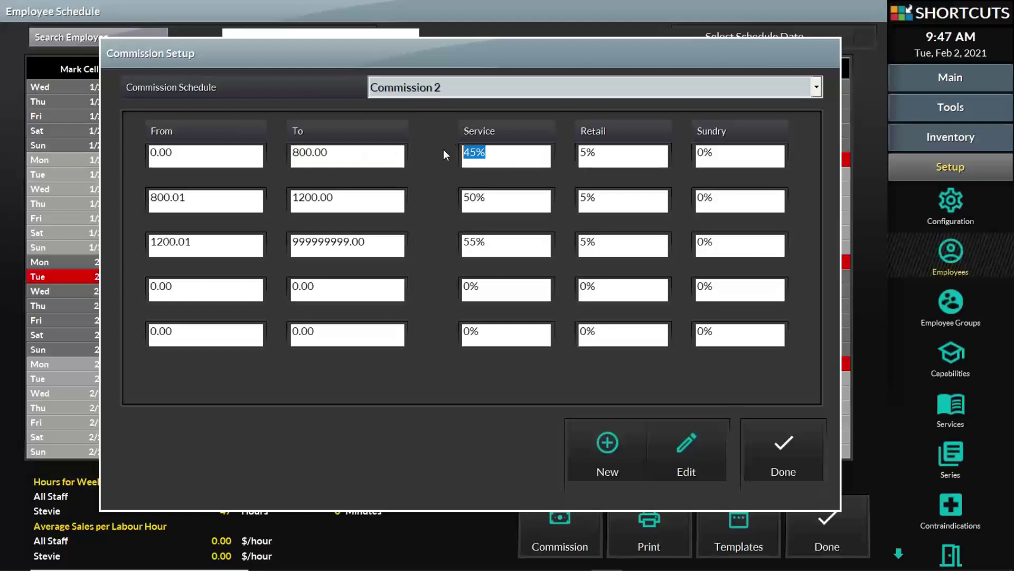
Examine the service percentages of Commission 2's second and third tiers
{"action": "left_click_drag", "start_coordinate": [499, 195], "coordinate": [453, 201]}
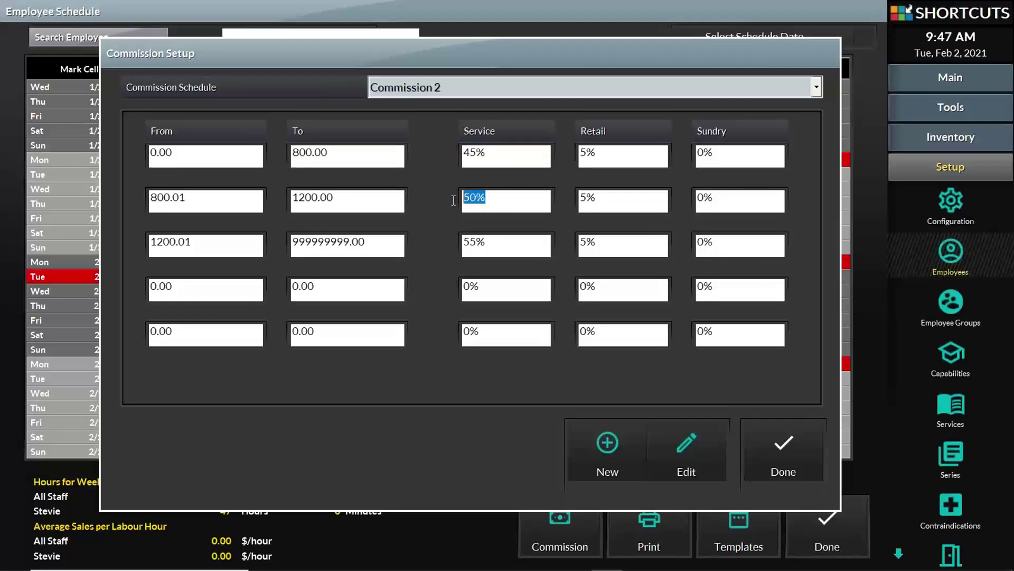
{"action": "left_click_drag", "start_coordinate": [528, 255], "coordinate": [445, 234]}
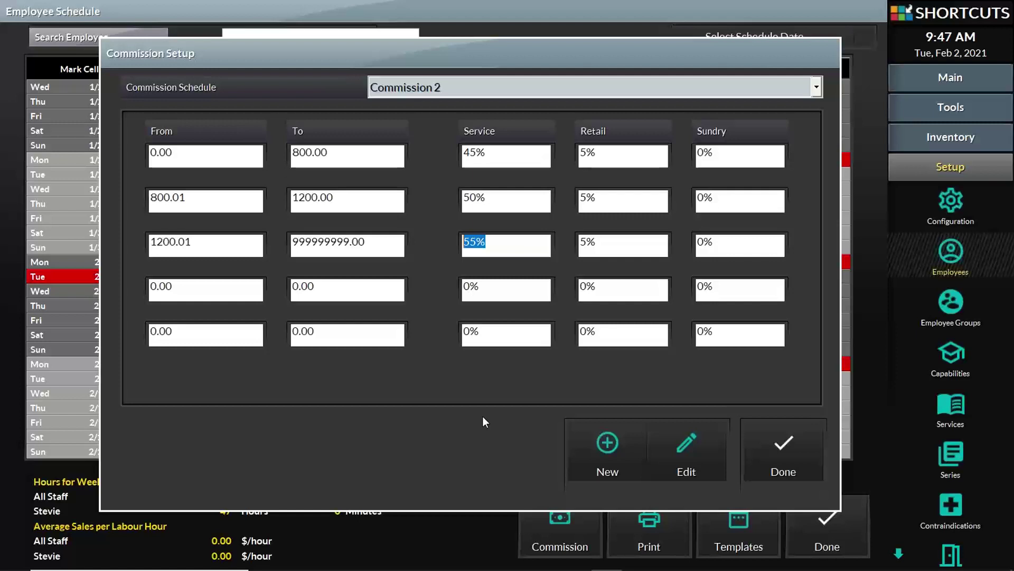
Create a new commission schedule named Front Desk
{"action": "left_click", "coordinate": [606, 446]}
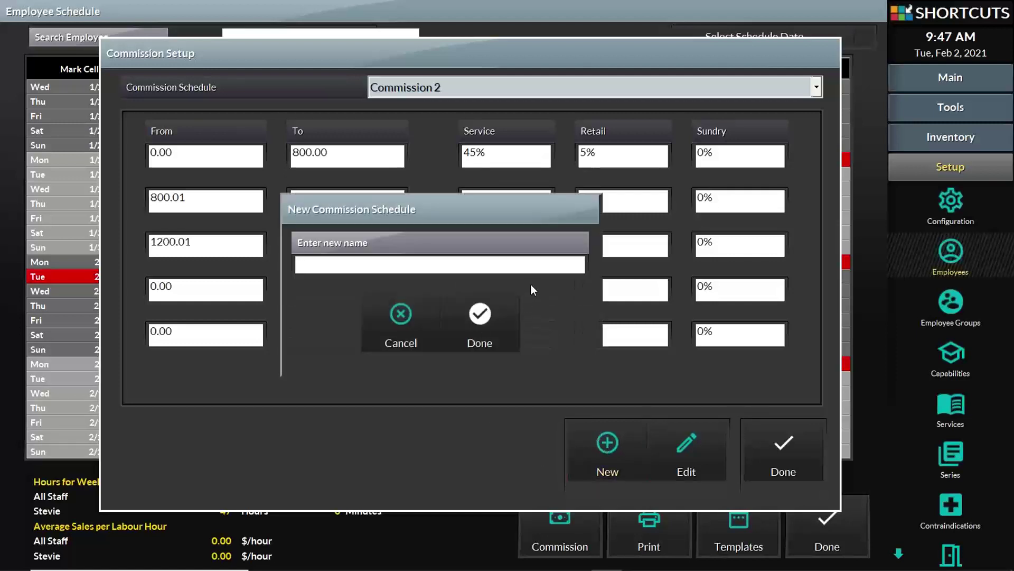
{"action": "type", "text": "Frot"}
{"action": "key", "text": "BackSpace"}
{"action": "type", "text": "nt Desk"}
{"action": "left_click", "coordinate": [496, 325]}
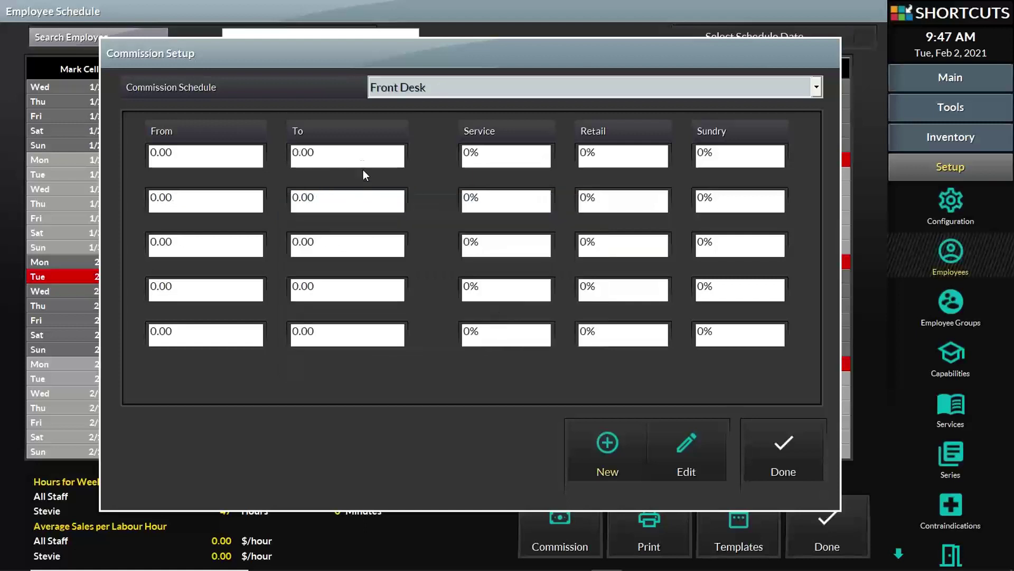
Set Front Desk's first tier to an upper limit of 999999999 with 15% retail commission, and save the schedule
{"action": "left_click_drag", "start_coordinate": [344, 153], "coordinate": [239, 152]}
{"action": "type", "text": "999999999"}
{"action": "left_click_drag", "start_coordinate": [496, 155], "coordinate": [440, 156]}
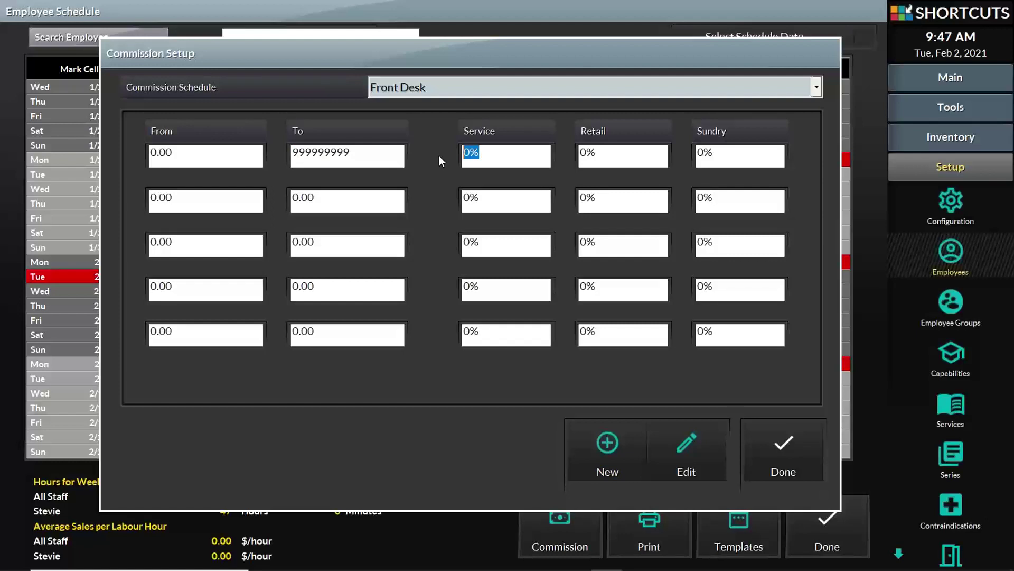
{"action": "left_click_drag", "start_coordinate": [607, 154], "coordinate": [574, 152]}
{"action": "type", "text": "15"}
{"action": "left_click", "coordinate": [759, 456]}
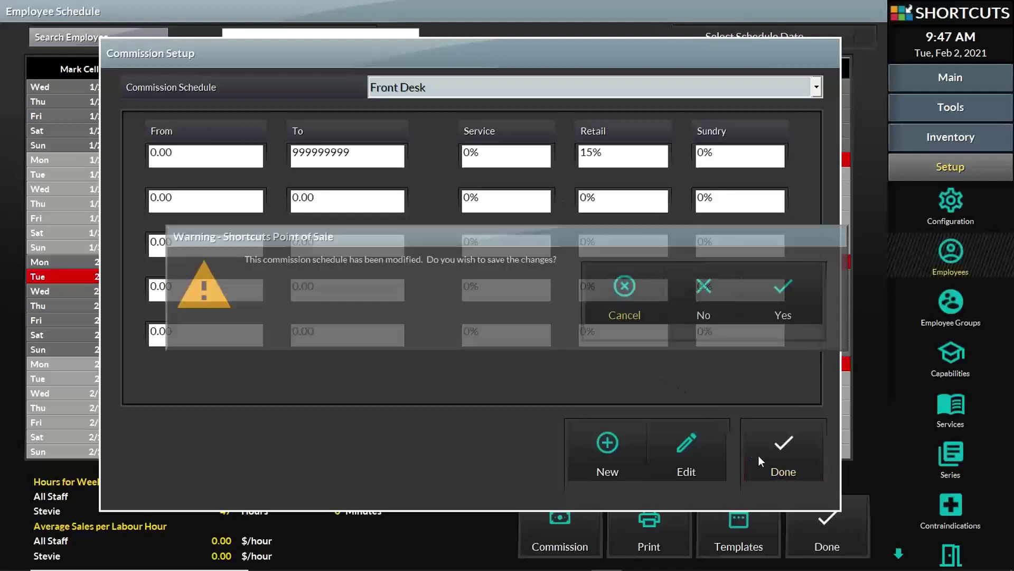
{"action": "left_click", "coordinate": [767, 286]}
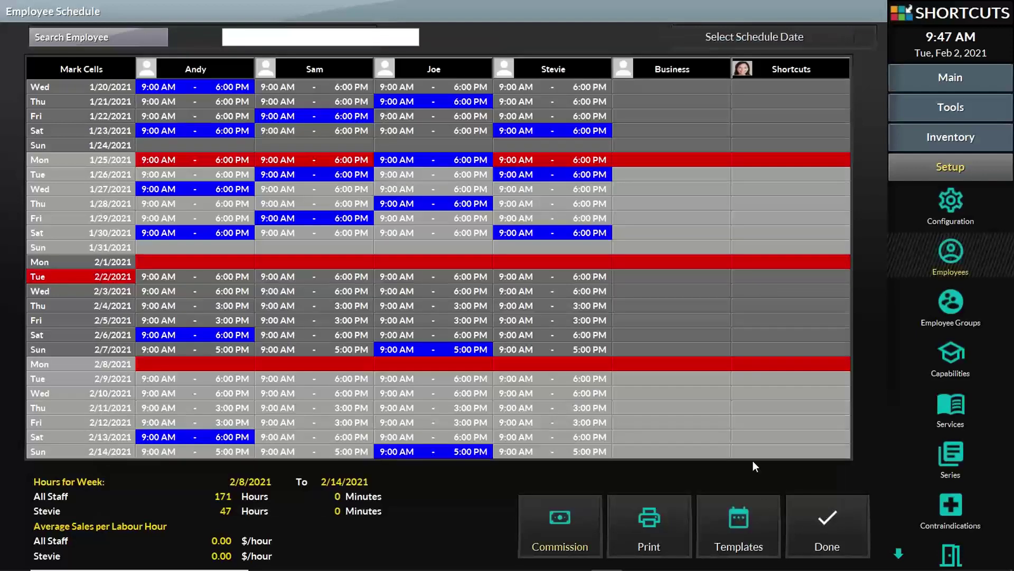
Return to the employee details, assign Commission 1 to the employee in appointment book position 3, and save
{"action": "left_click", "coordinate": [790, 508]}
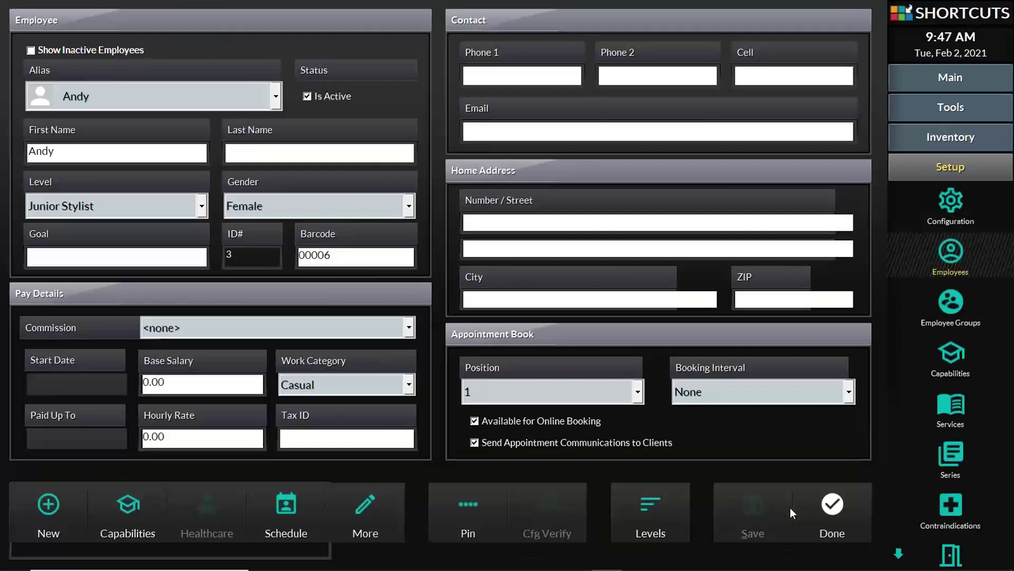
{"action": "left_click", "coordinate": [263, 99]}
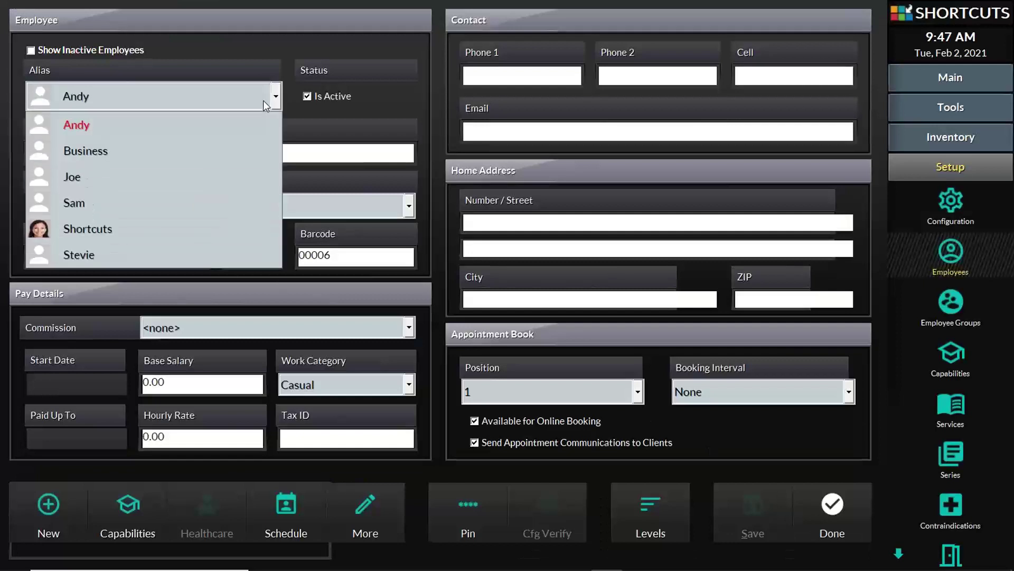
{"action": "left_click", "coordinate": [208, 181]}
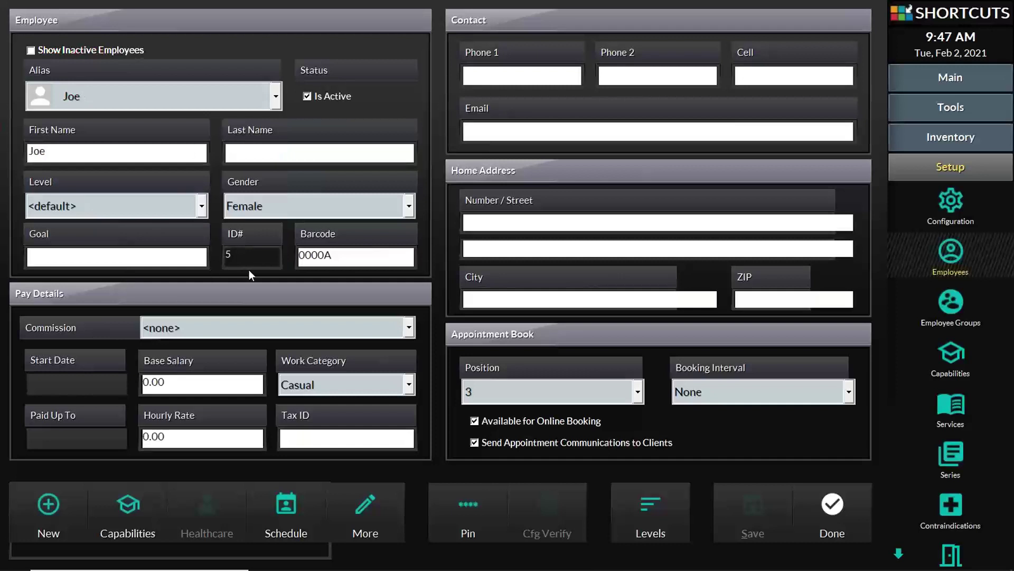
{"action": "left_click", "coordinate": [198, 326]}
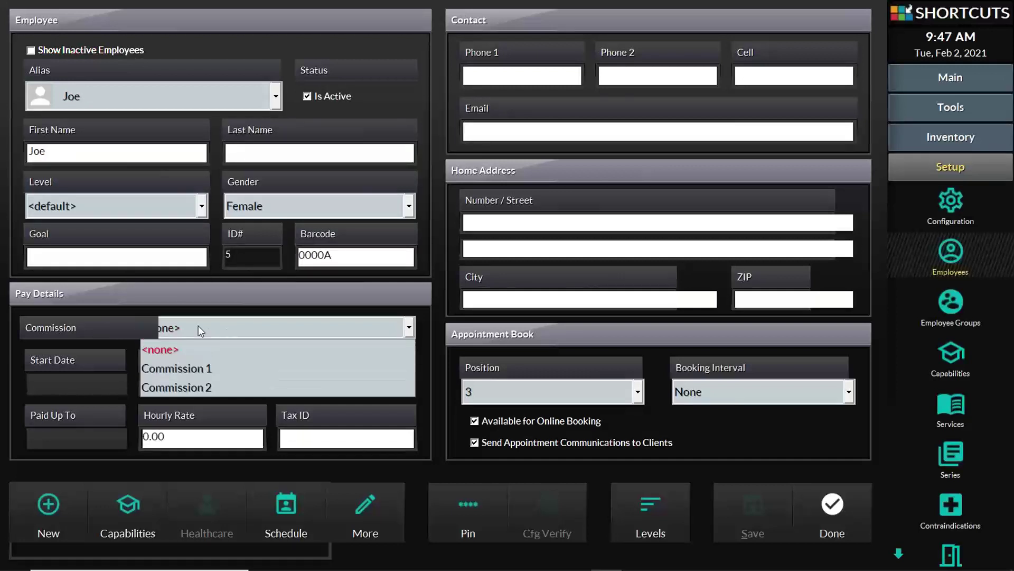
{"action": "left_click", "coordinate": [200, 370]}
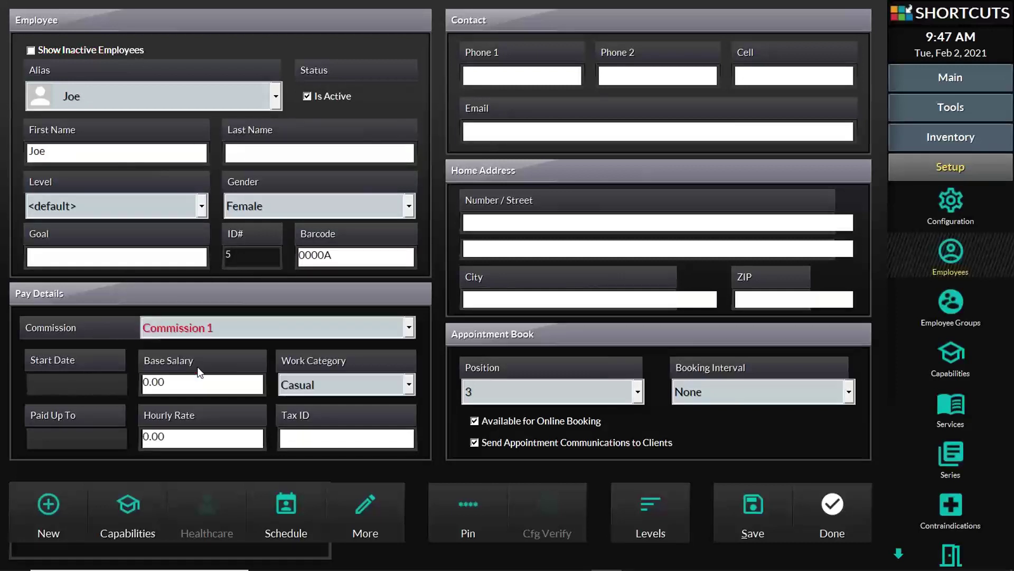
{"action": "left_click", "coordinate": [742, 519]}
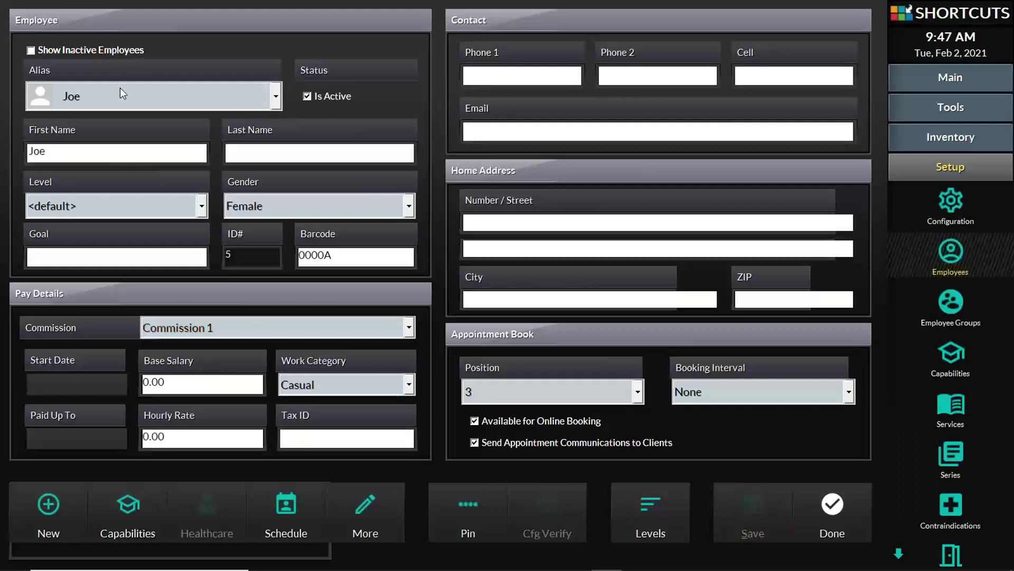
Assign Commission 2 to the employee in appointment book position 4 and save the record
{"action": "left_click", "coordinate": [274, 97]}
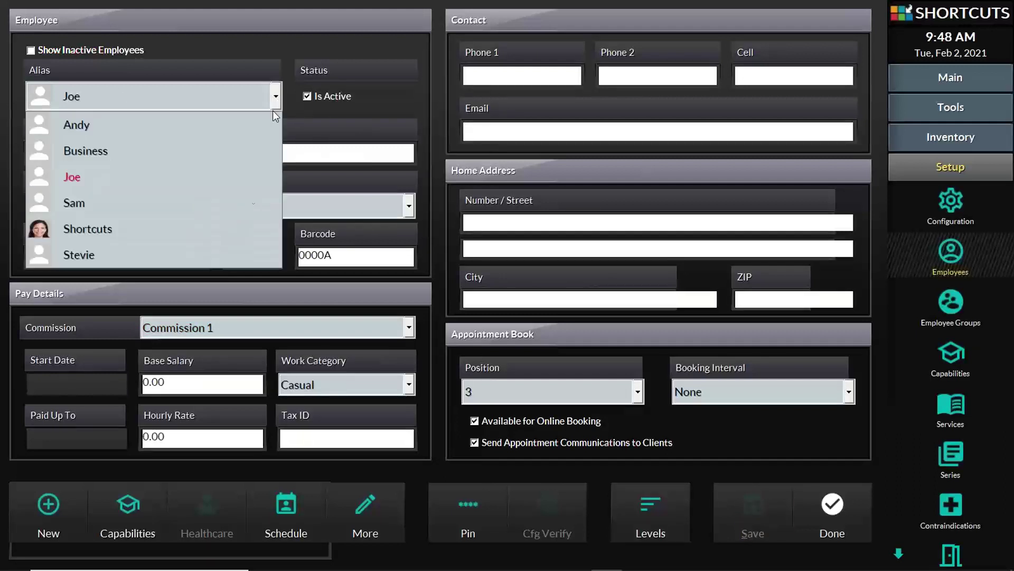
{"action": "left_click", "coordinate": [205, 250]}
{"action": "left_click", "coordinate": [202, 328]}
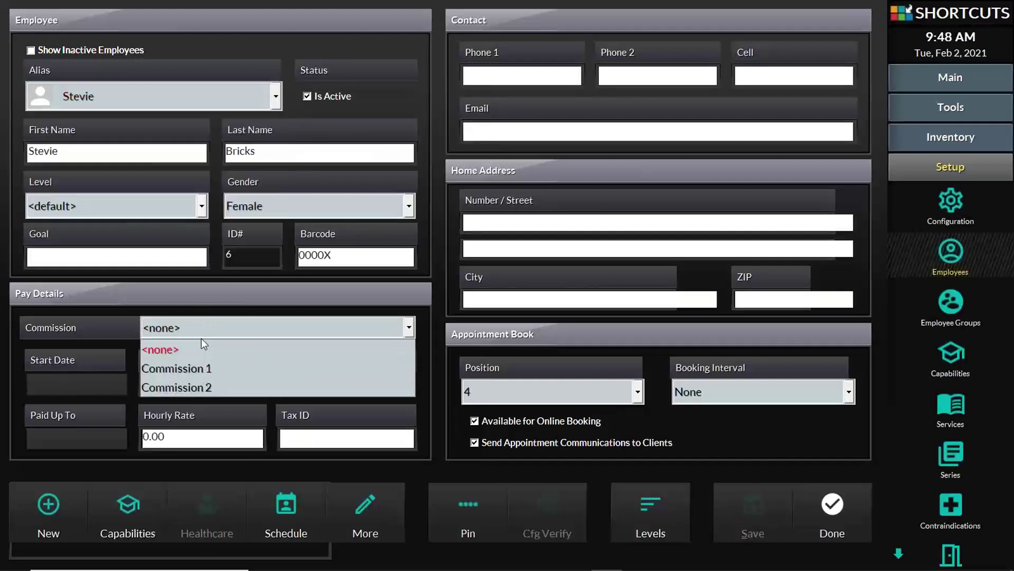
{"action": "left_click", "coordinate": [193, 386]}
{"action": "left_click", "coordinate": [753, 517]}
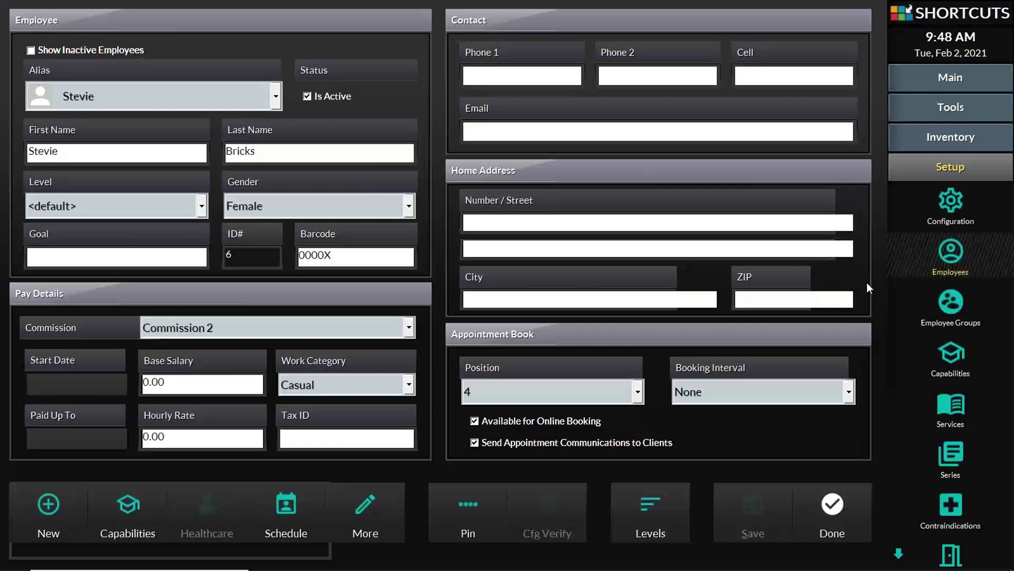
Reload the employee setup, assign the Front Desk commission to the Senior Stylist in appointment book position 2, and save on closing
{"action": "left_click", "coordinate": [837, 503]}
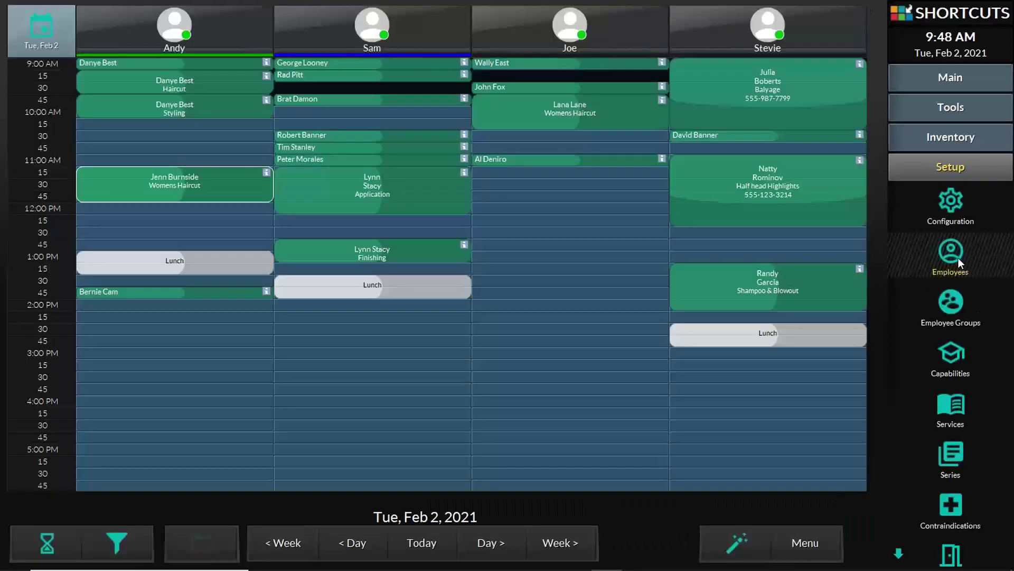
{"action": "left_click", "coordinate": [945, 253]}
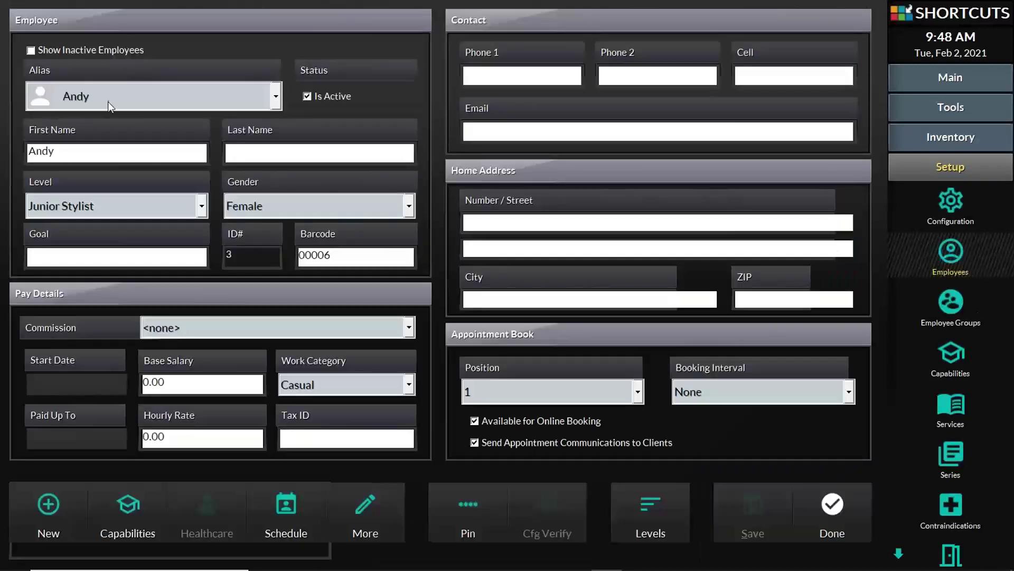
{"action": "left_click", "coordinate": [108, 100]}
{"action": "left_click", "coordinate": [94, 206]}
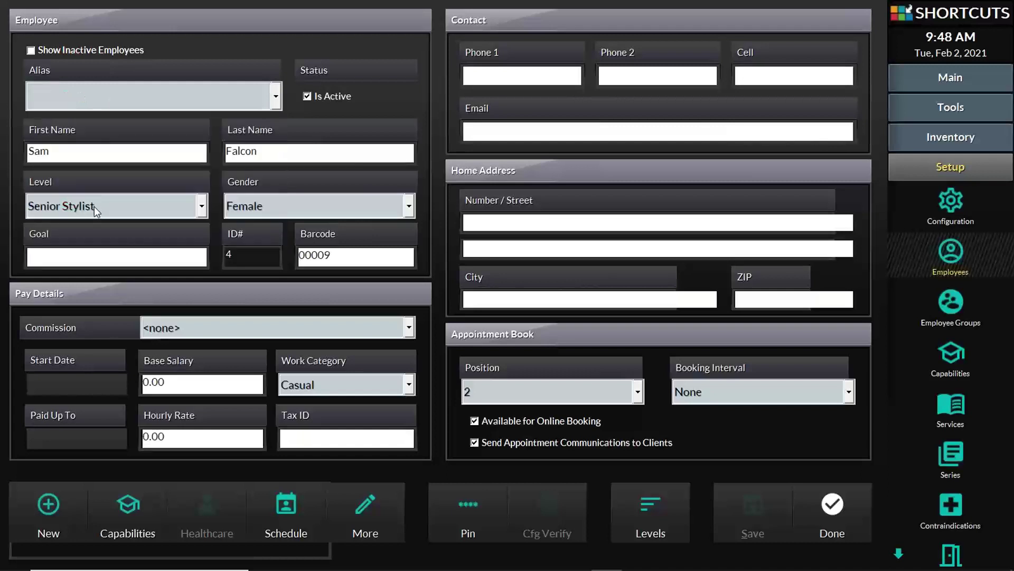
{"action": "left_click", "coordinate": [177, 325]}
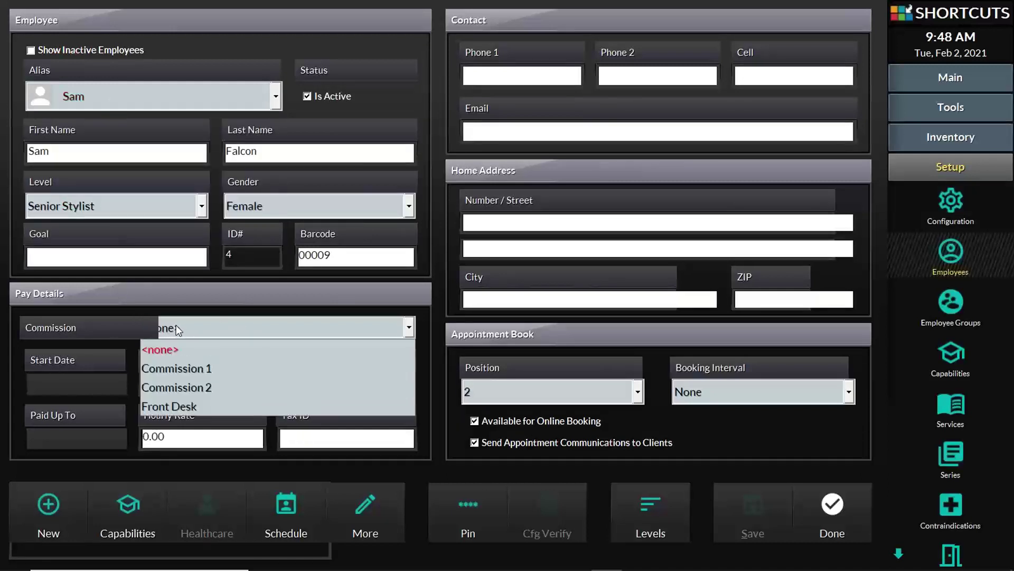
{"action": "left_click", "coordinate": [176, 407]}
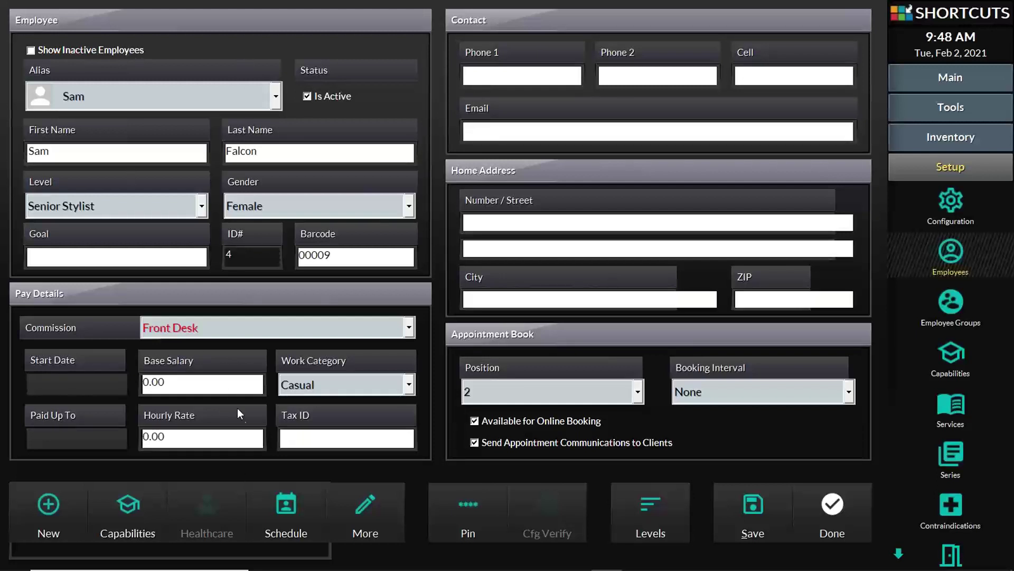
{"action": "left_click", "coordinate": [844, 503]}
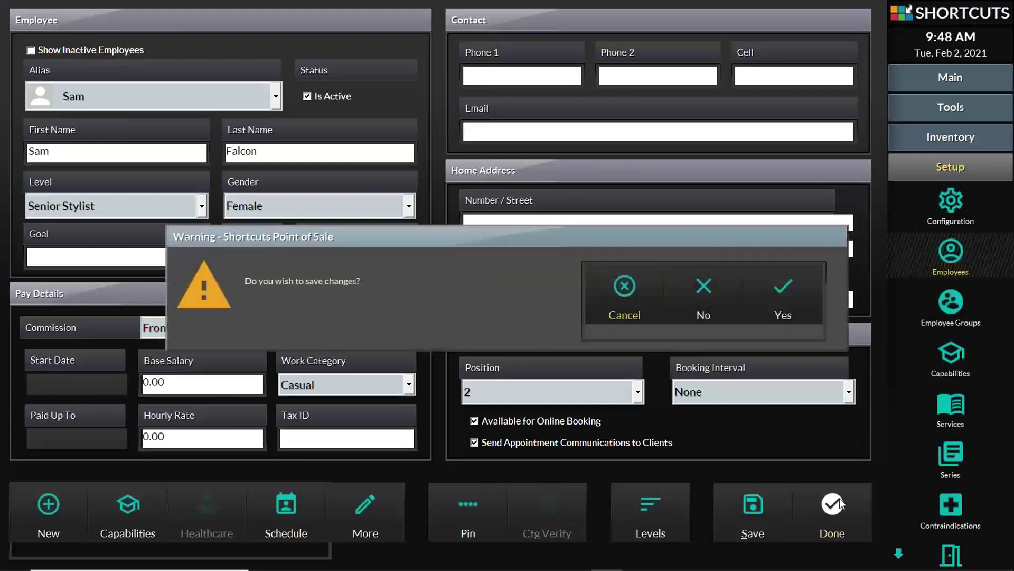
{"action": "left_click", "coordinate": [784, 270]}
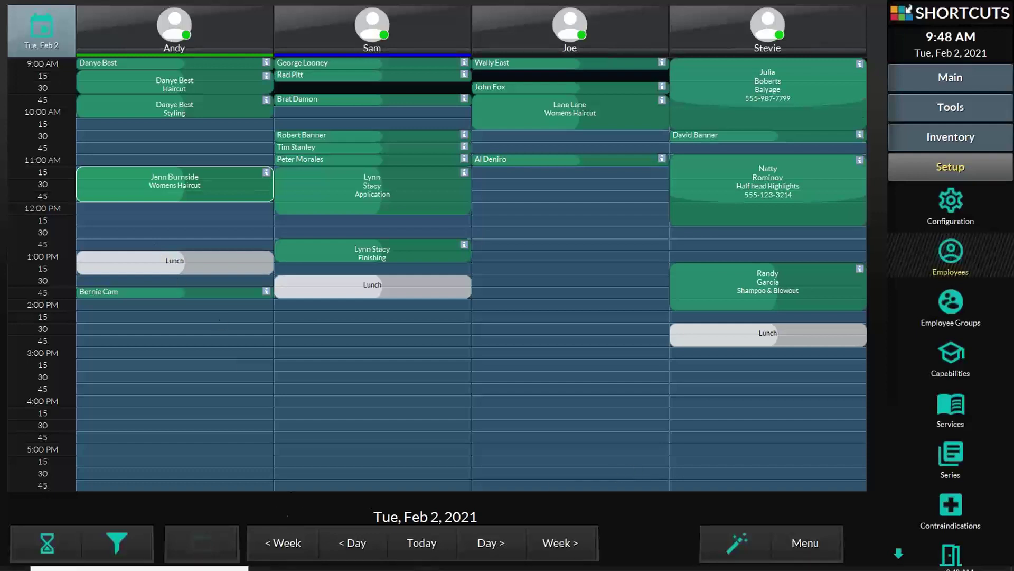
Switch to the Attendance-Schedules-Commissions-Basics presentation in PowerPoint and go to its final "Want to chat?" slide
{"action": "mouse_move", "coordinate": [460, 562]}
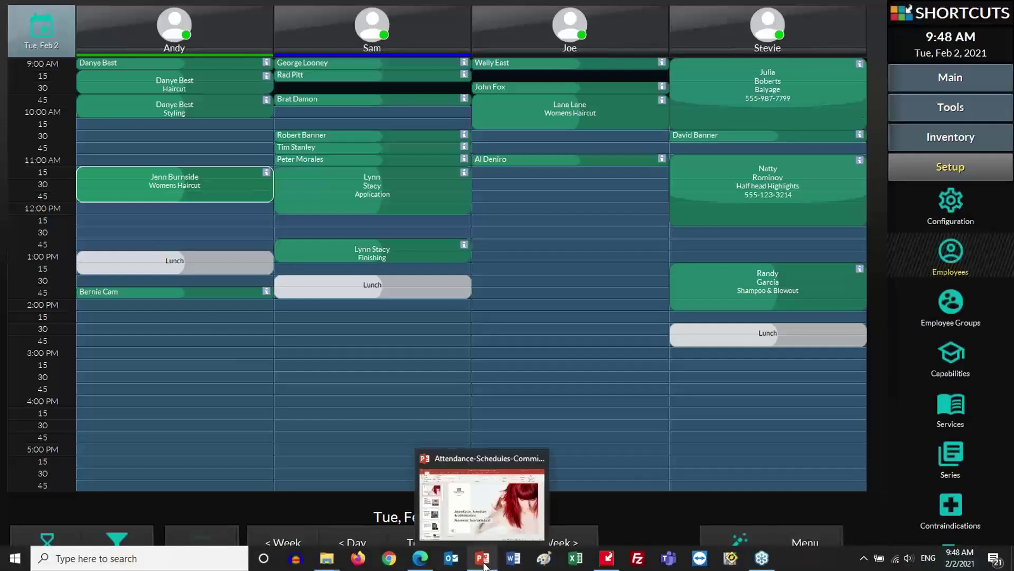
{"action": "left_click", "coordinate": [483, 563]}
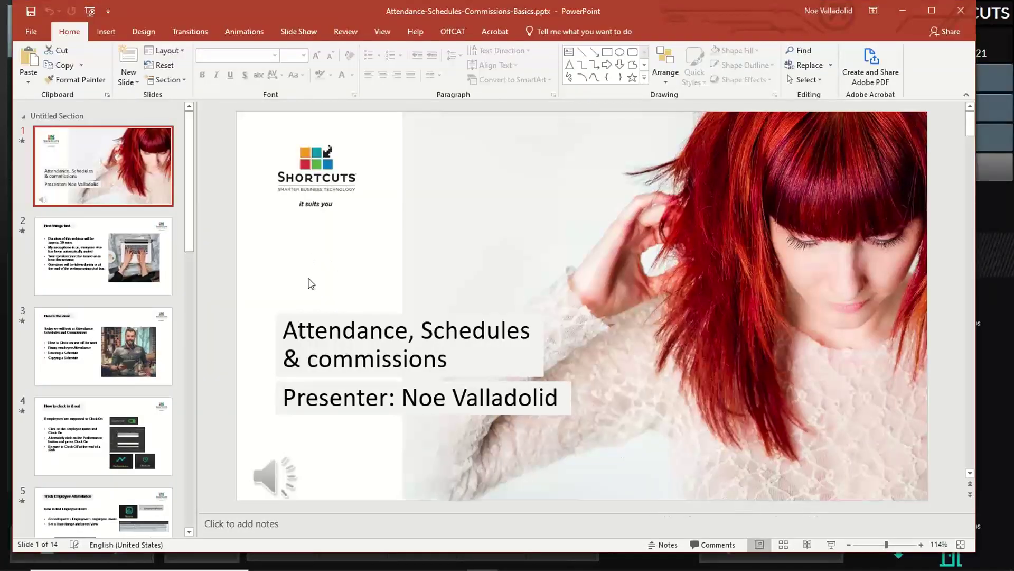
{"action": "scroll", "coordinate": [438, 324], "scroll_direction": "down", "scroll_amount": 5}
{"action": "scroll", "coordinate": [438, 324], "scroll_direction": "down", "scroll_amount": 8}
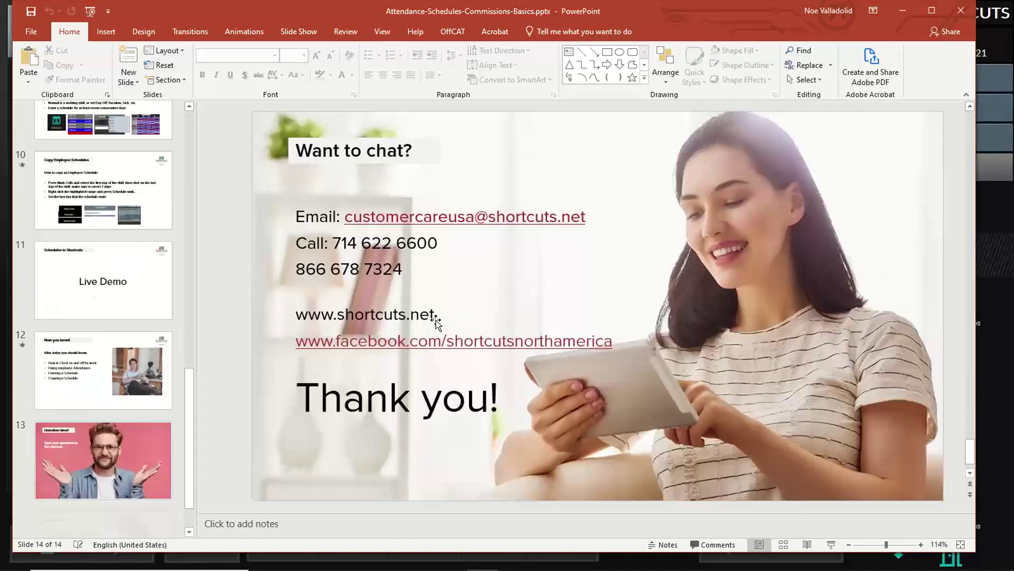
{"action": "left_click", "coordinate": [466, 401]}
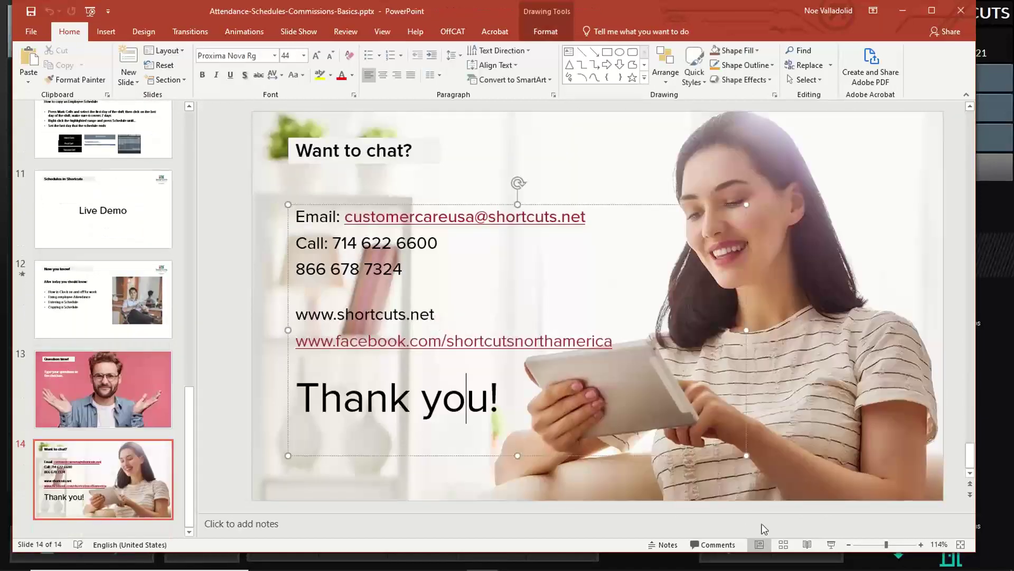